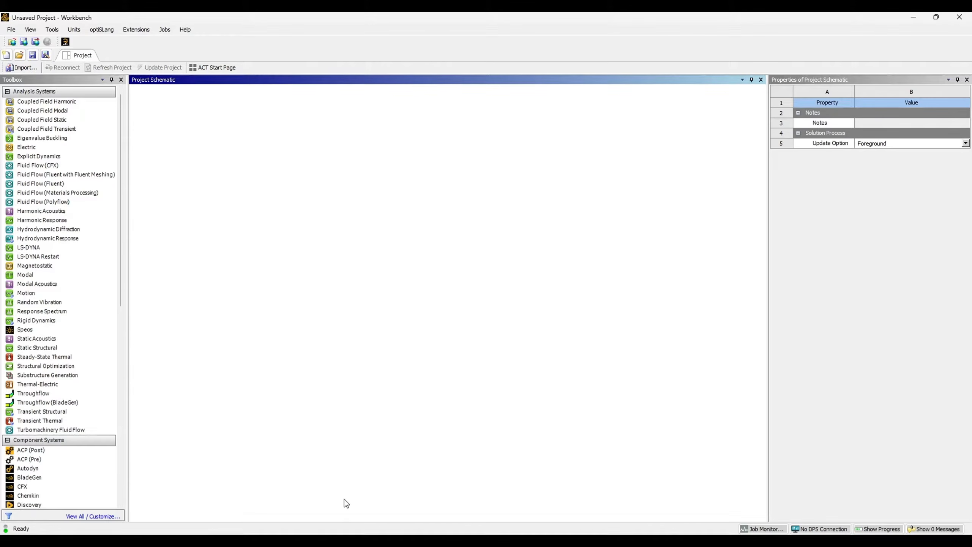
pyautogui.scroll(-1, 199, 294)
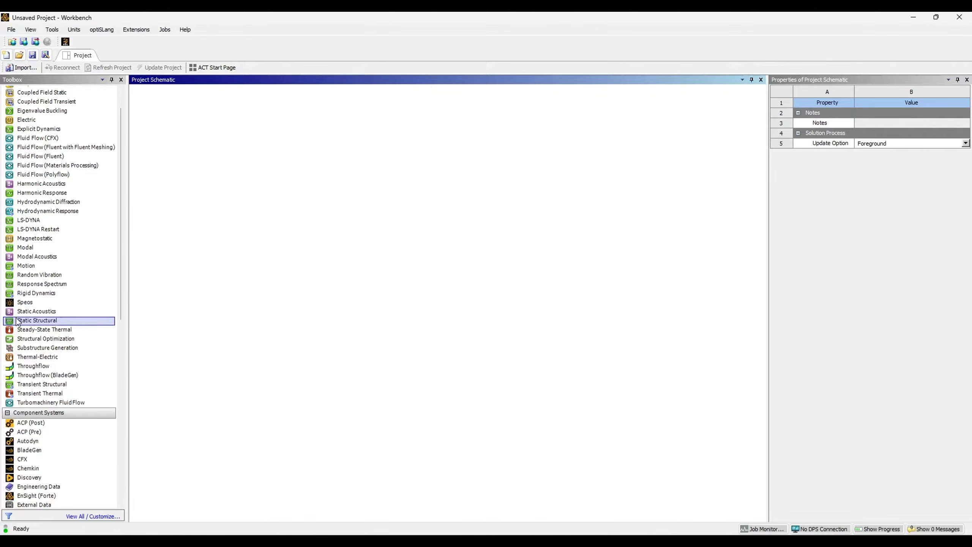
pyautogui.scroll(1, 36, 267)
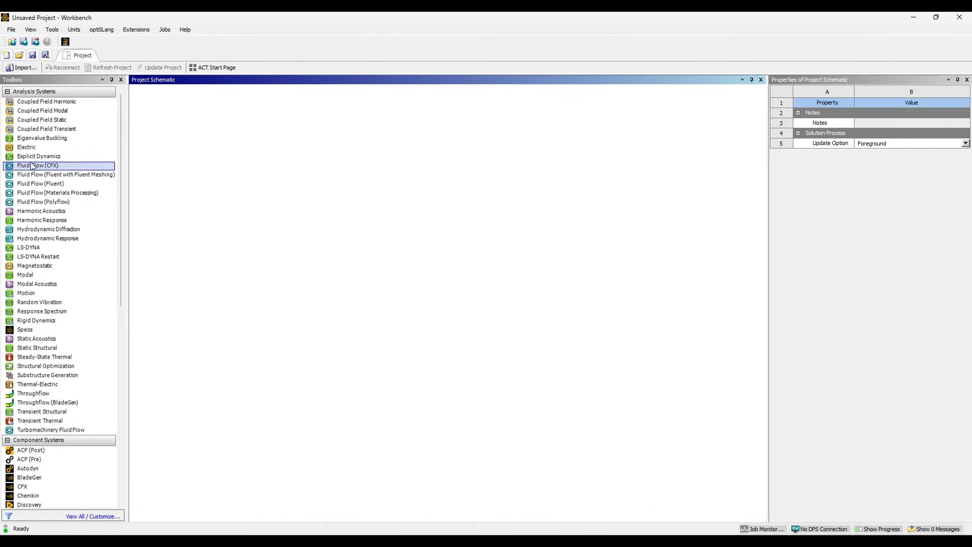
pyautogui.scroll(-4, 42, 301)
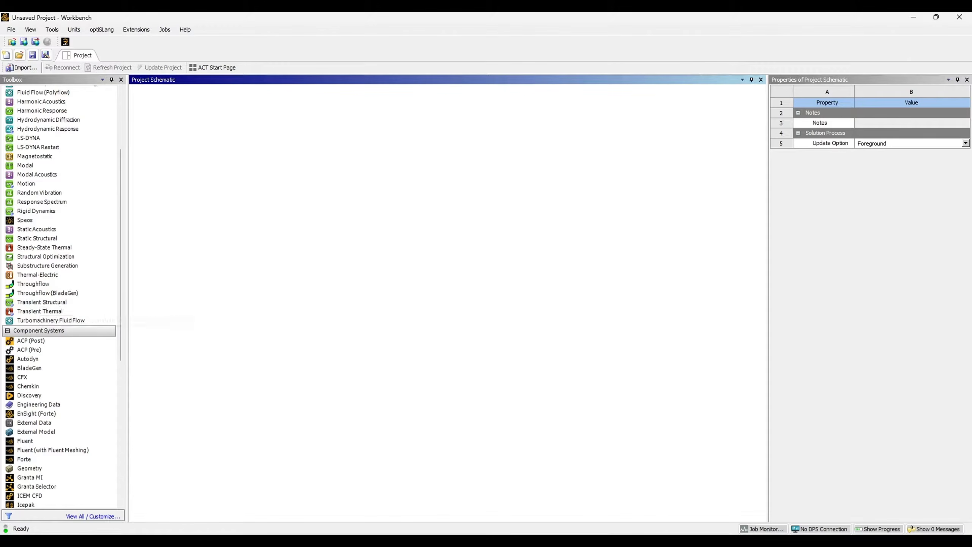
# Step: Find and launch Workbench 2023 R1 from the system search
pyautogui.press('super')
pyautogui.write('work')
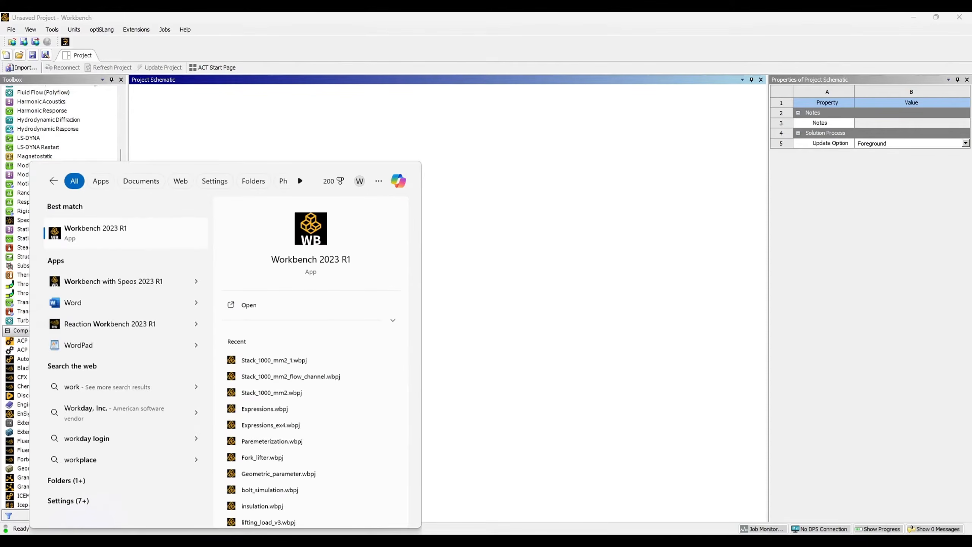
pyautogui.press('Return')
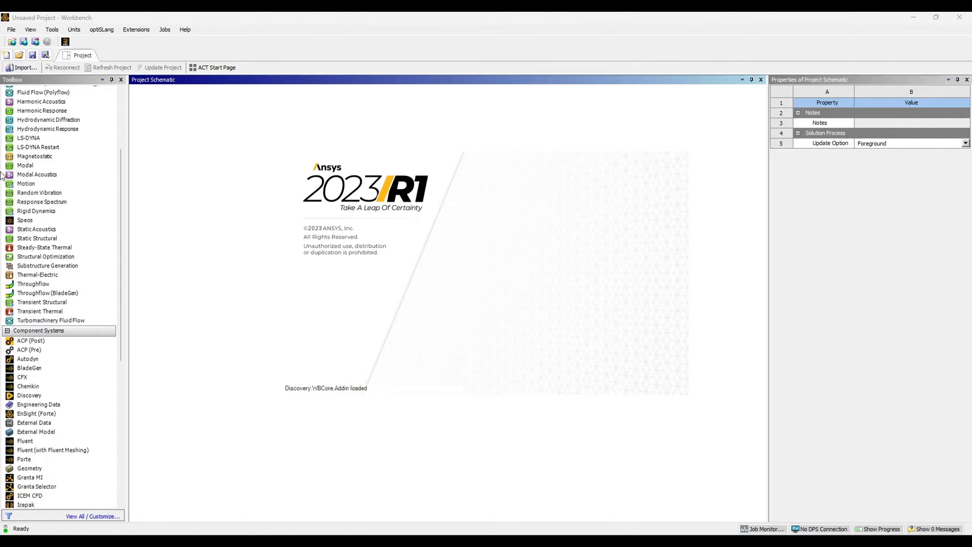
pyautogui.scroll(4, 76, 214)
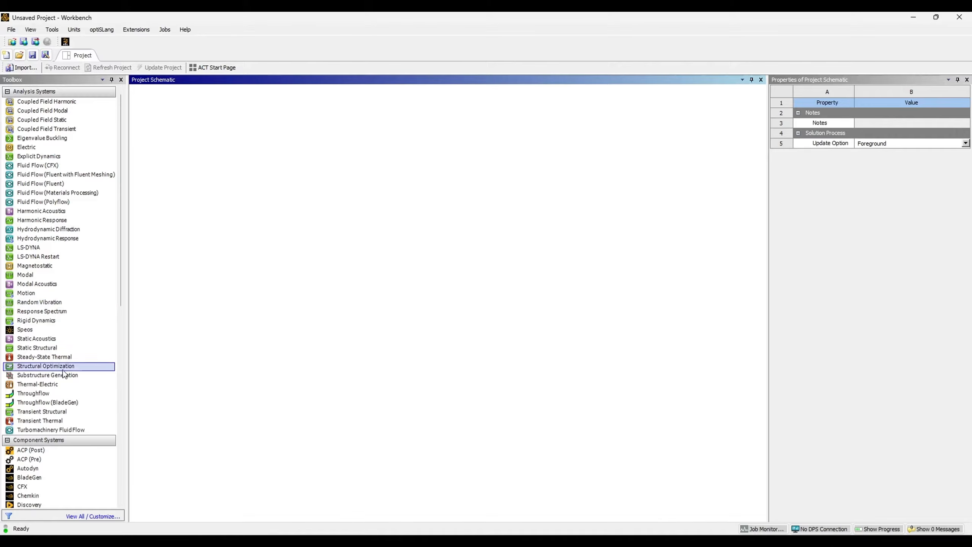
pyautogui.click(12, 30)
pyautogui.click(31, 30)
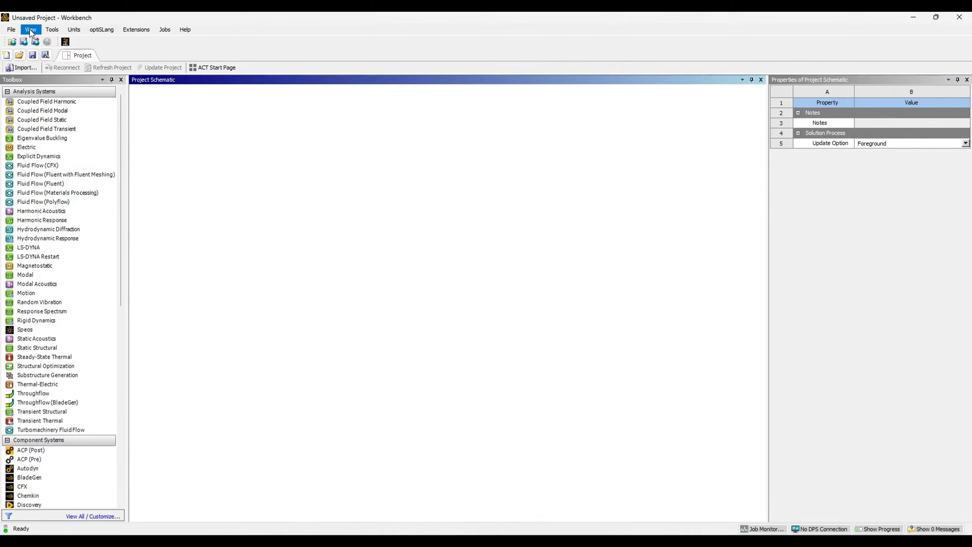
pyautogui.click(140, 30)
pyautogui.click(143, 30)
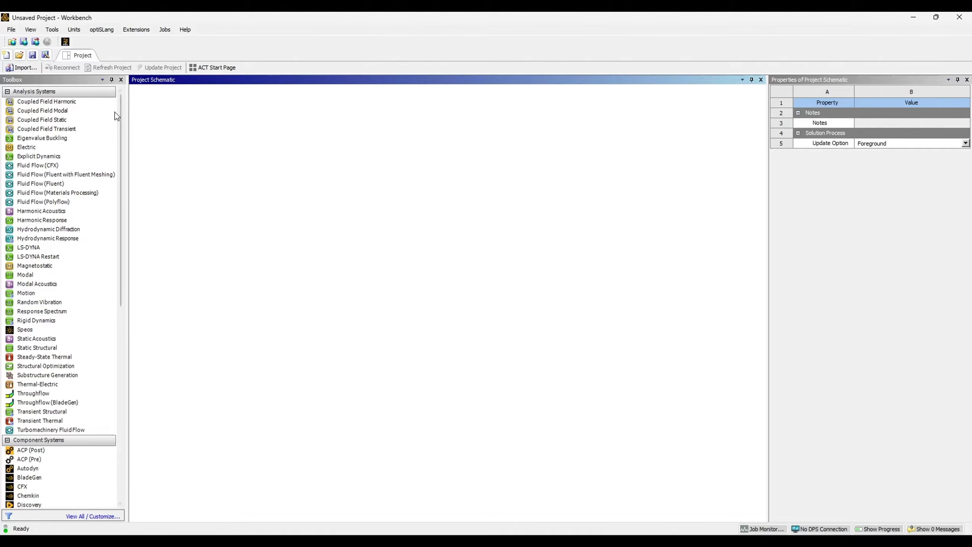
# Step: Review the project's available unit systems and their quantity units, and close the overview without changing anything
pyautogui.click(75, 30)
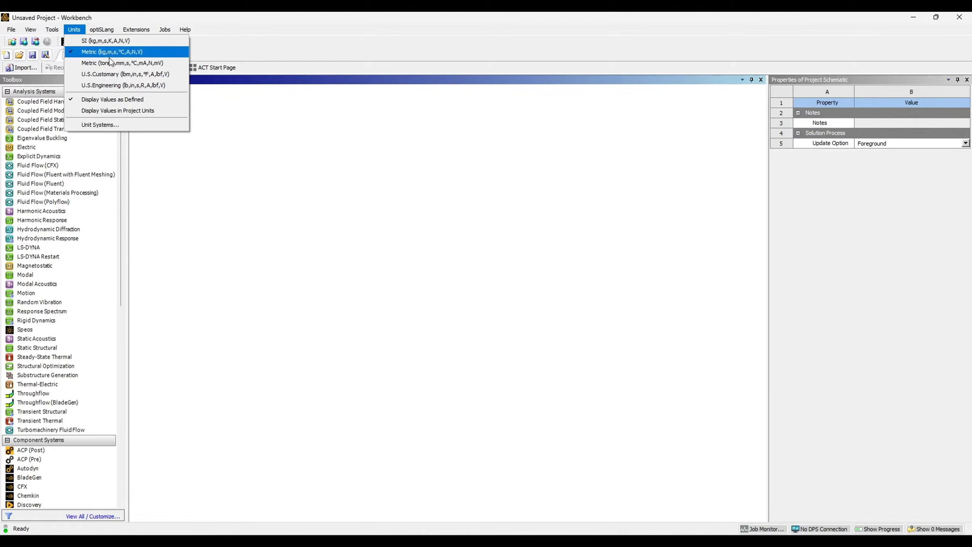
pyautogui.click(131, 126)
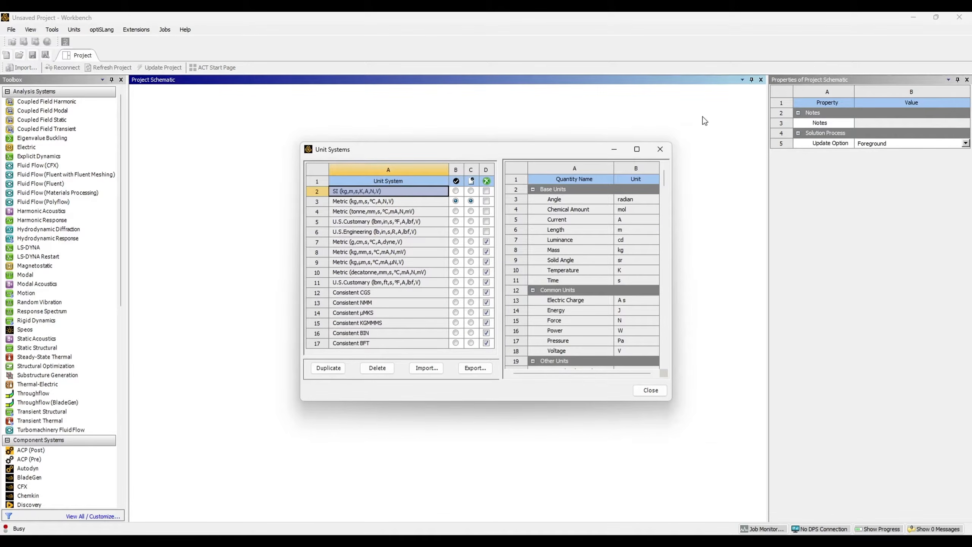
pyautogui.click(660, 150)
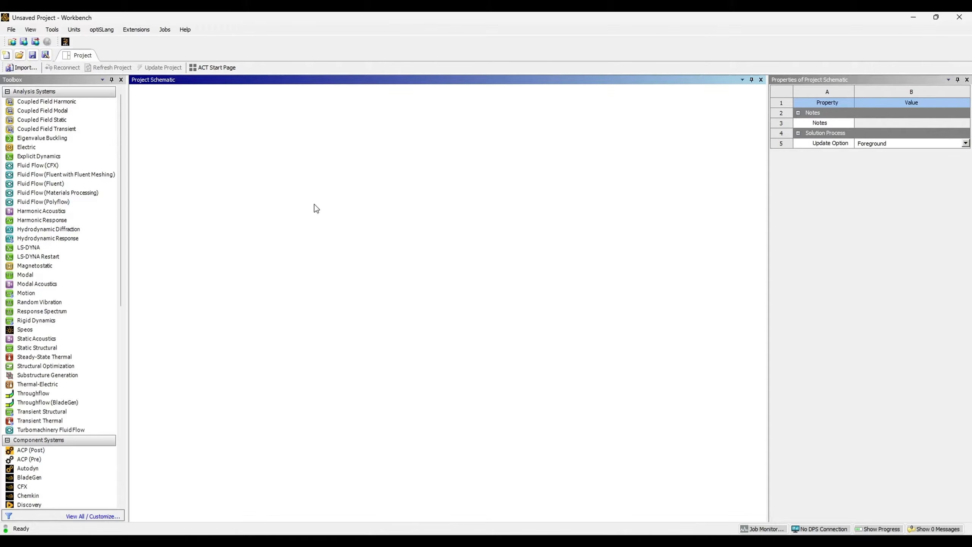
# Step: Add a Fluid Flow (Fluent) analysis system to the project schematic and open its geometry in SpaceClaim
pyautogui.click(48, 184)
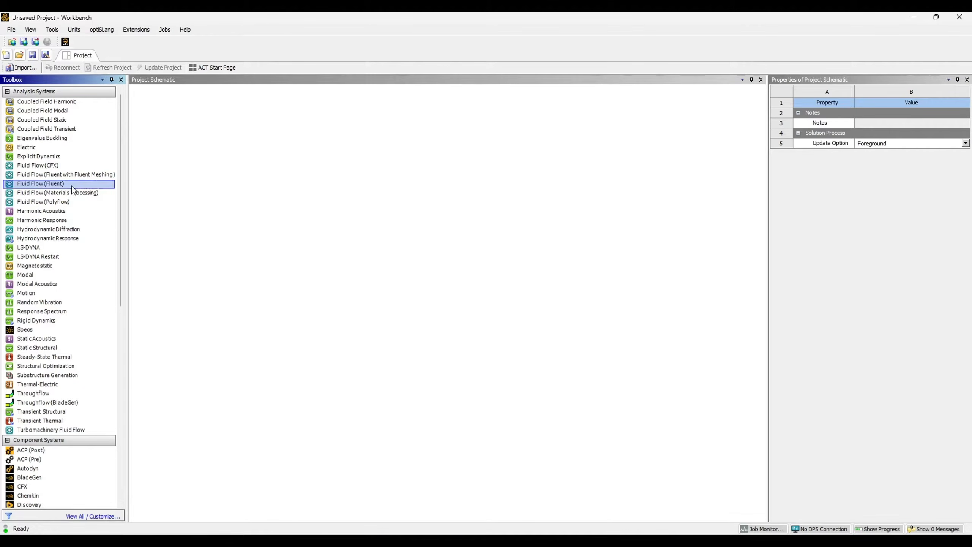
pyautogui.click(87, 176)
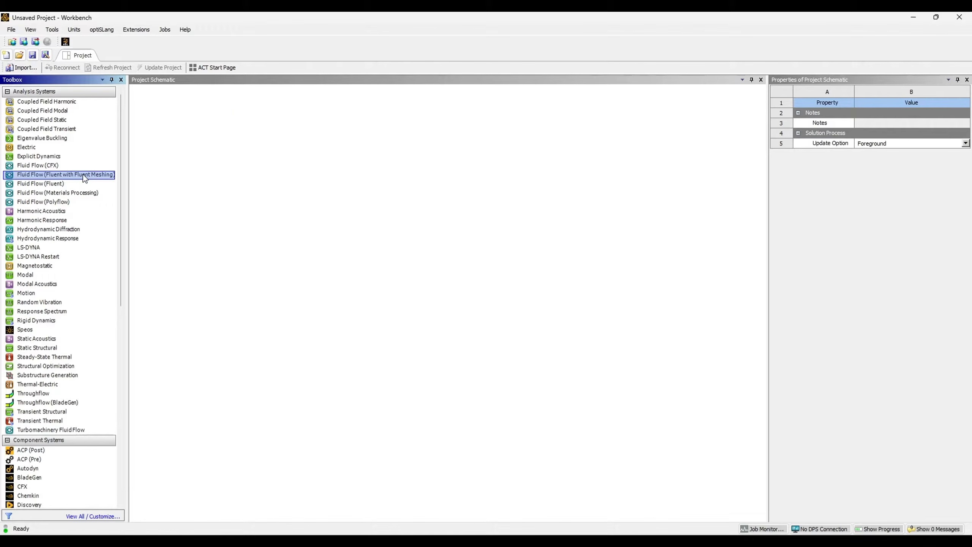
pyautogui.click(60, 185)
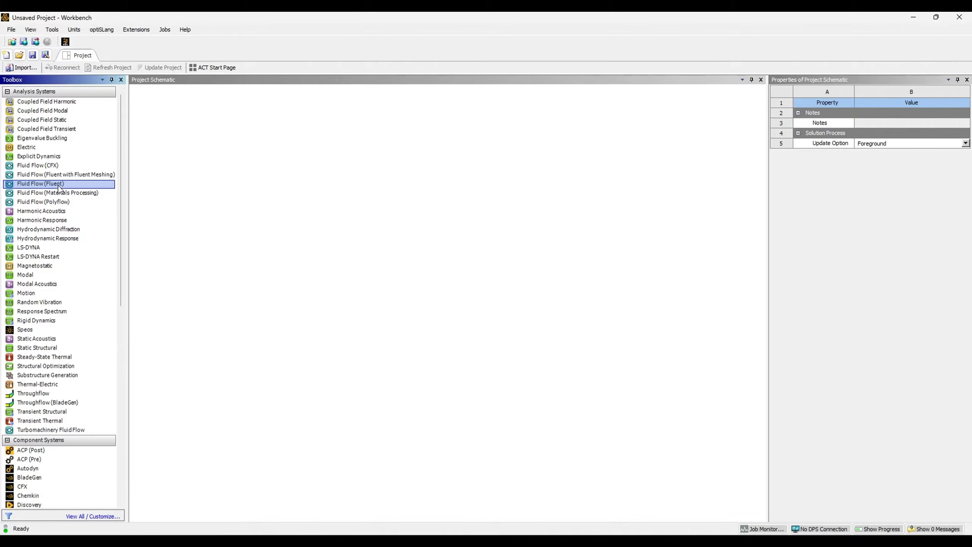
pyautogui.doubleClick(59, 184)
pyautogui.doubleClick(189, 132)
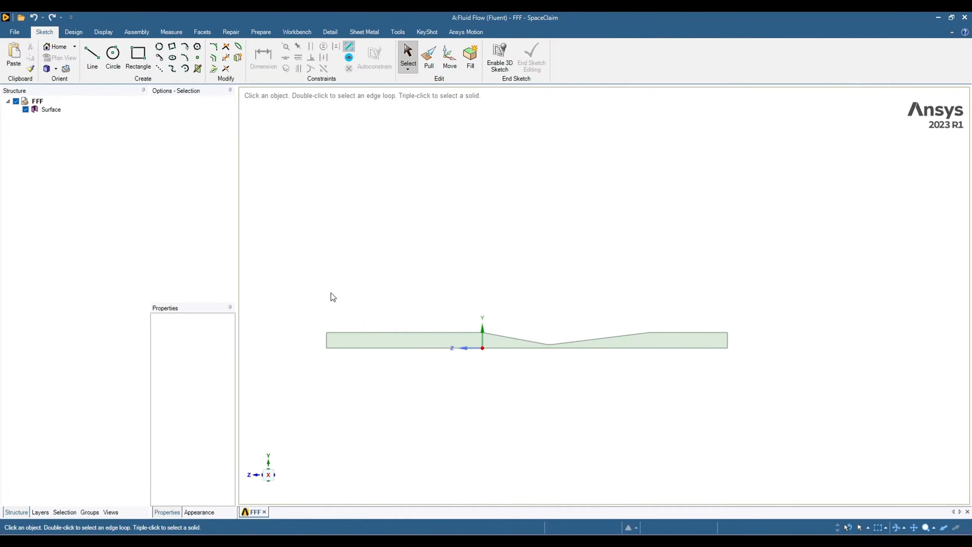
# Step: Delete the existing nozzle surface from the design and switch to sketch mode
pyautogui.moveTo(298, 266); pyautogui.dragTo(791, 400)
pyautogui.press('Delete')
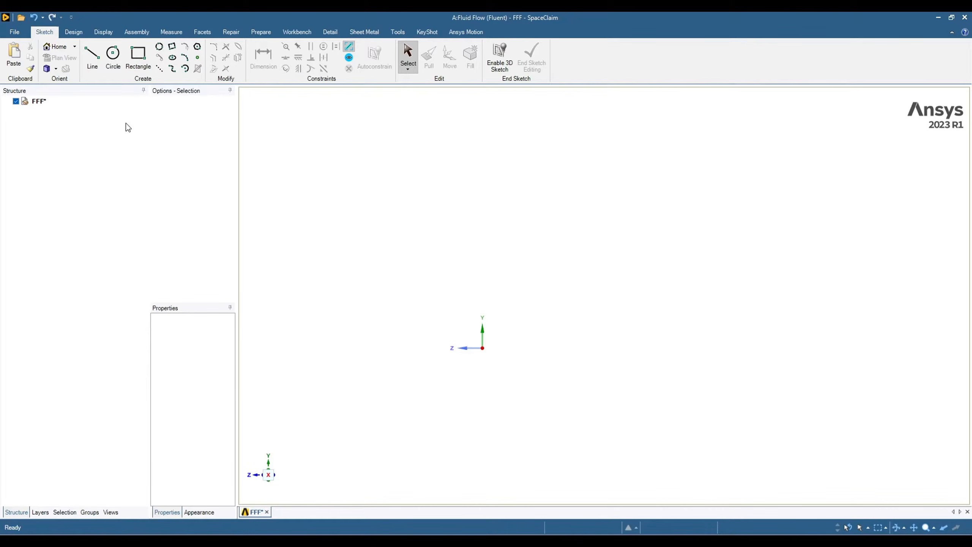
pyautogui.click(72, 33)
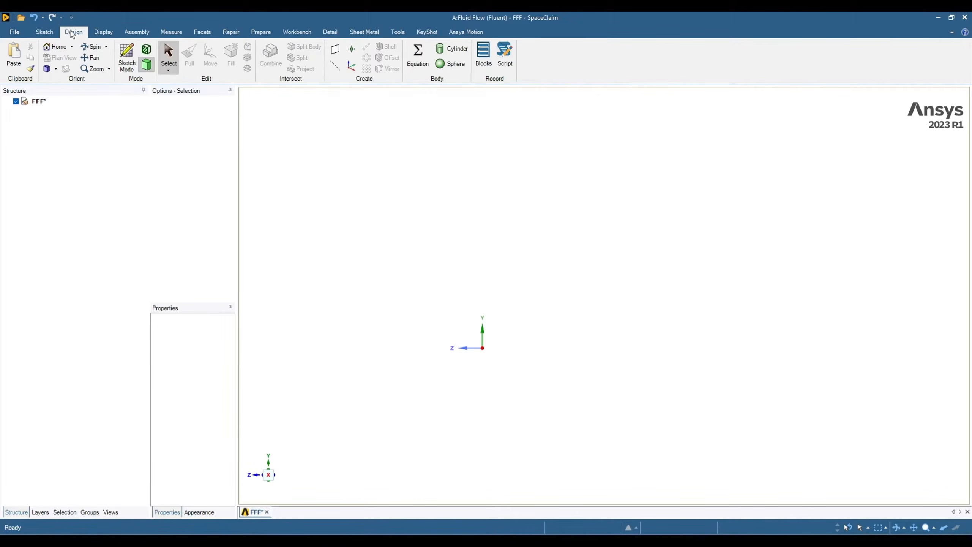
pyautogui.click(127, 62)
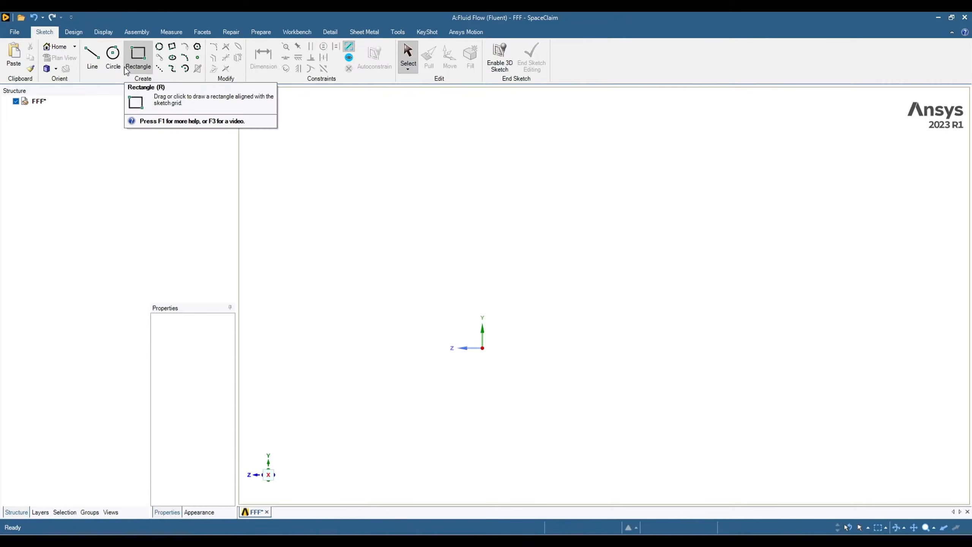
# Step: Sketch a baseline about 40 mm long on the Z axis, an 8 mm end wall, a 12 mm top edge and an 11 mm inward slope
pyautogui.click(92, 57)
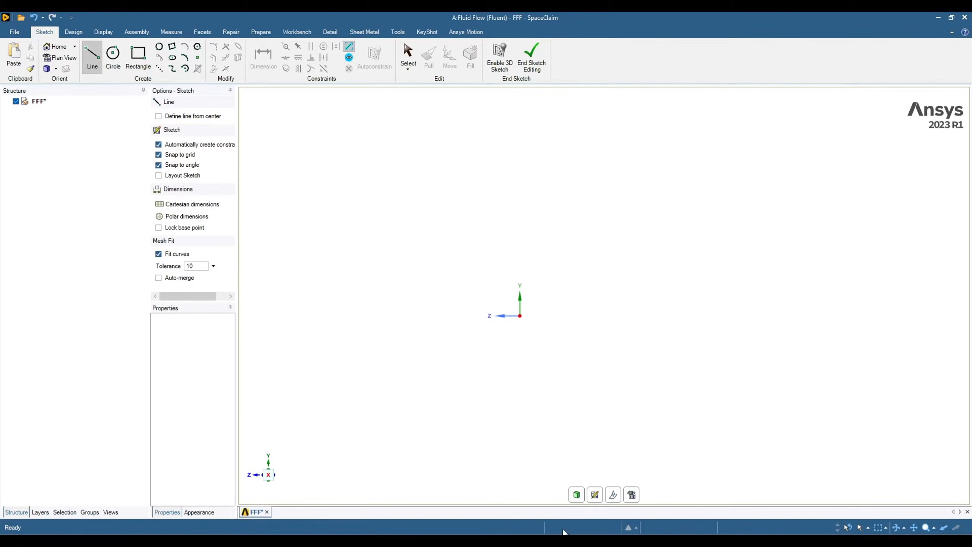
pyautogui.click(381, 316)
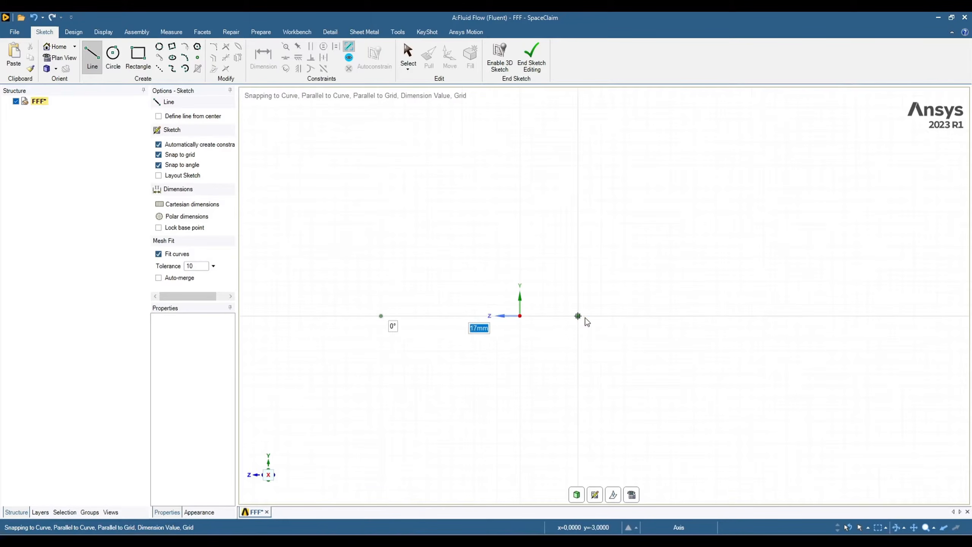
pyautogui.click(844, 316)
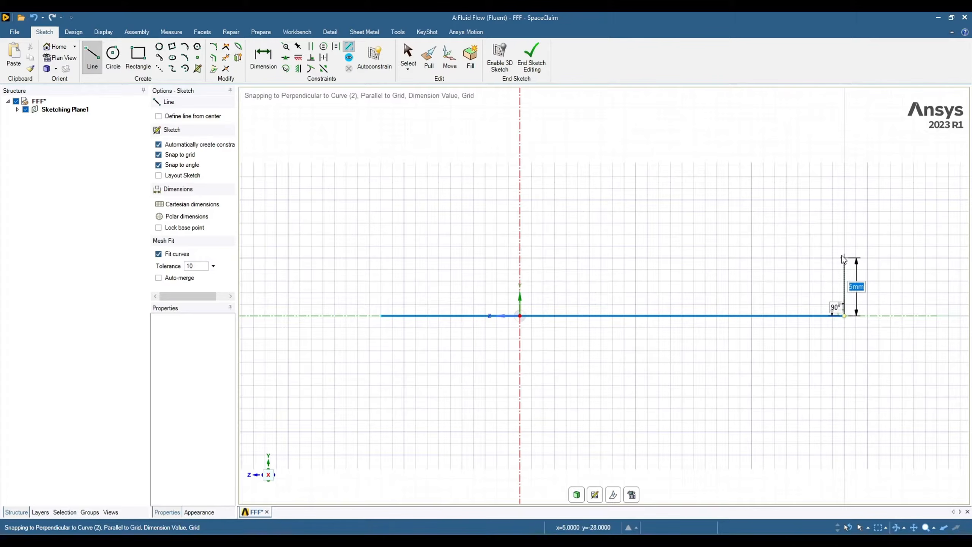
pyautogui.click(844, 225)
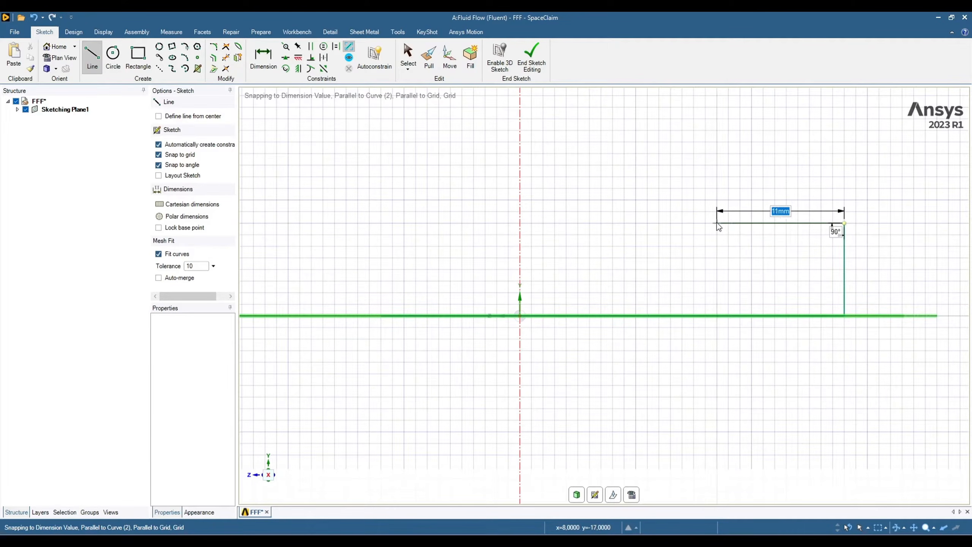
pyautogui.click(706, 225)
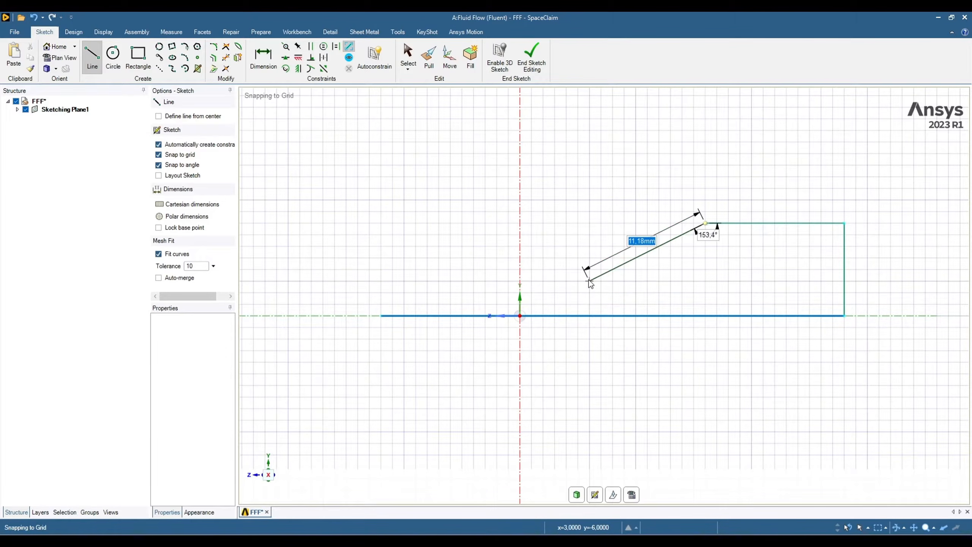
pyautogui.click(578, 282)
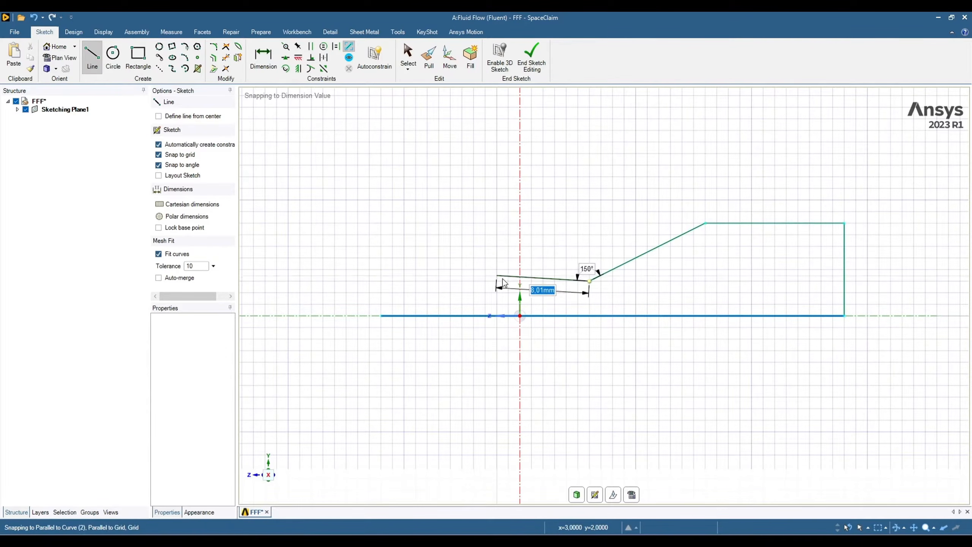
# Step: Continue the profile with a 5 mm flat throat, a rising slope, a 32 mm top edge and a 9 mm wall, closing it along the axis
pyautogui.click(533, 281)
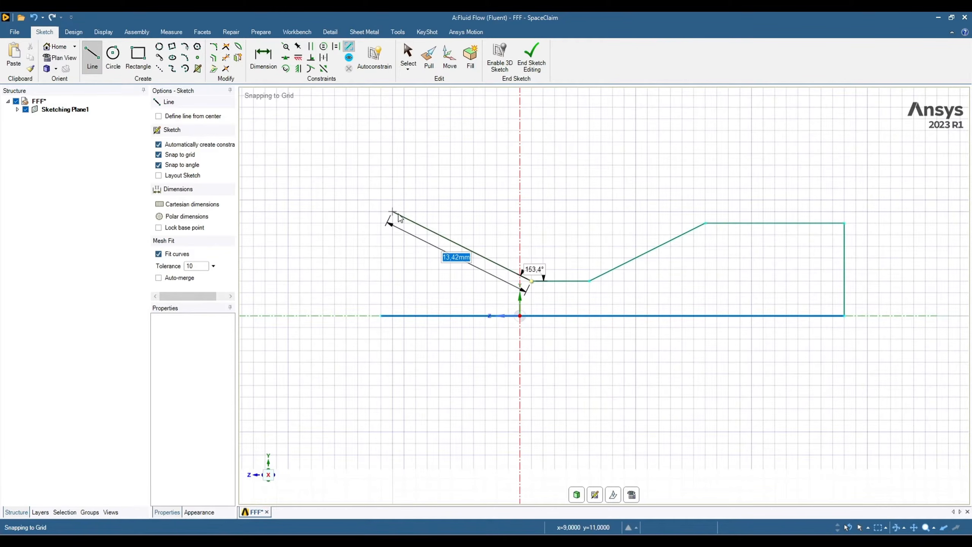
pyautogui.click(371, 202)
pyautogui.scroll(-4, 343, 224)
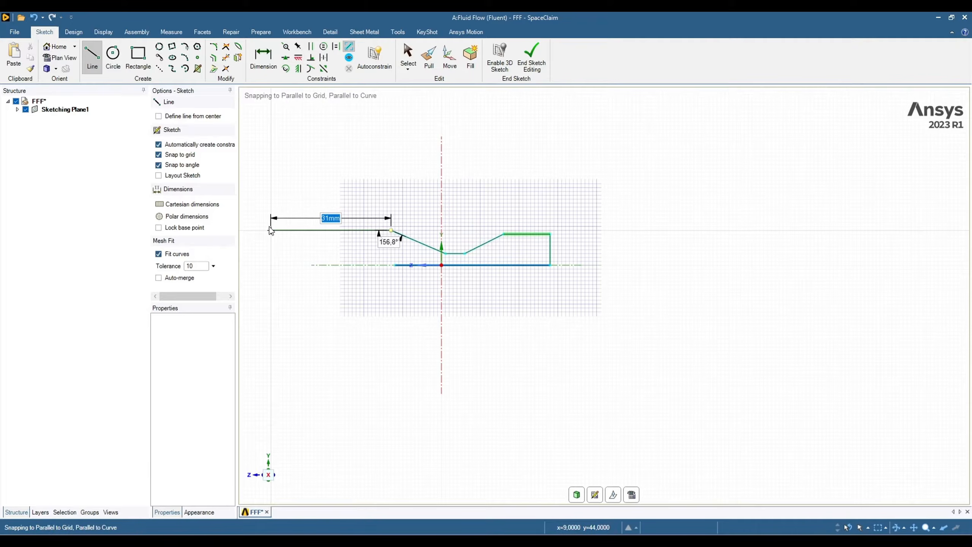
pyautogui.click(267, 229)
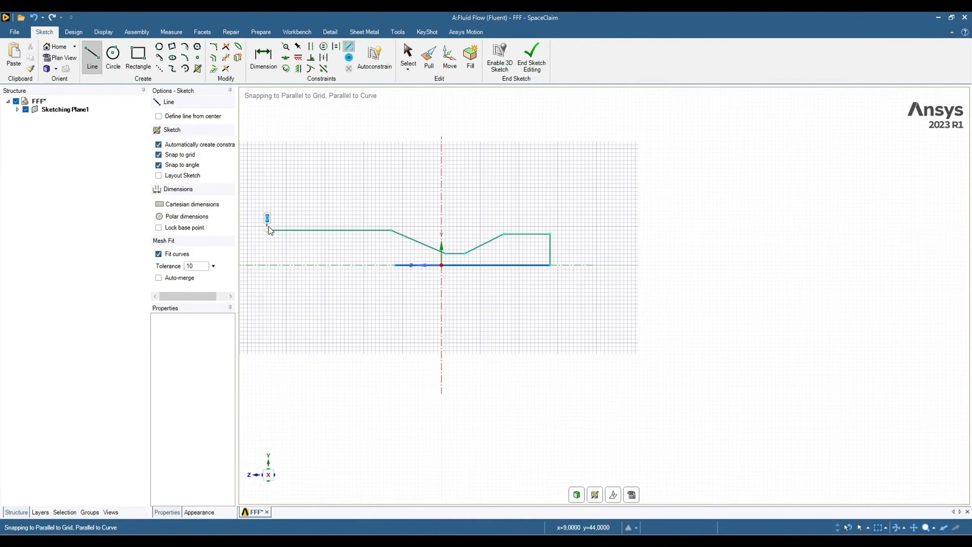
pyautogui.click(267, 265)
pyautogui.scroll(2, 392, 294)
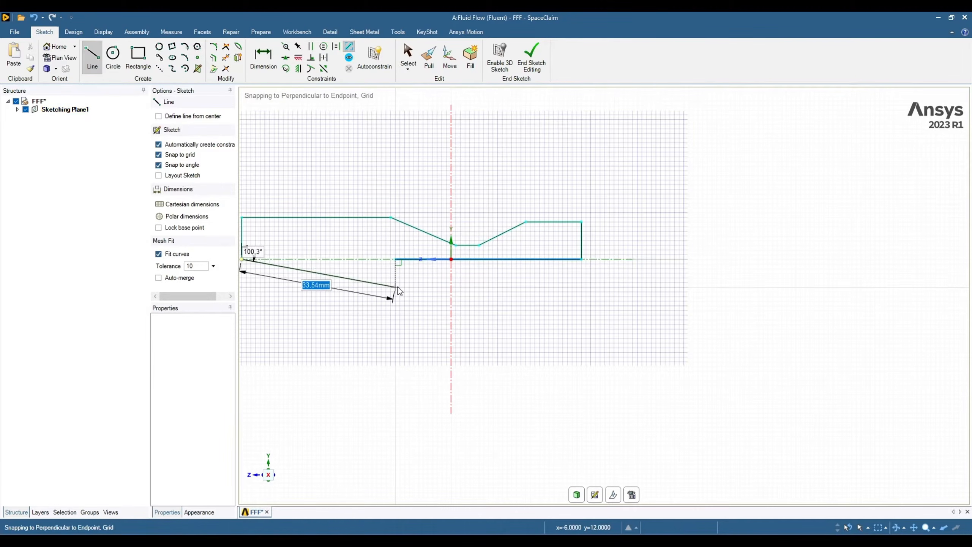
pyautogui.click(396, 260)
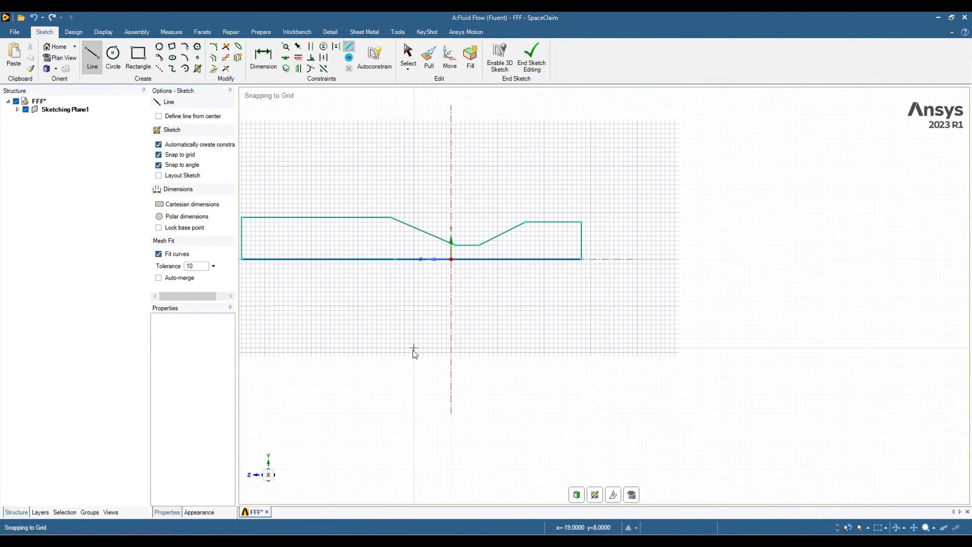
pyautogui.scroll(-2, 667, 291)
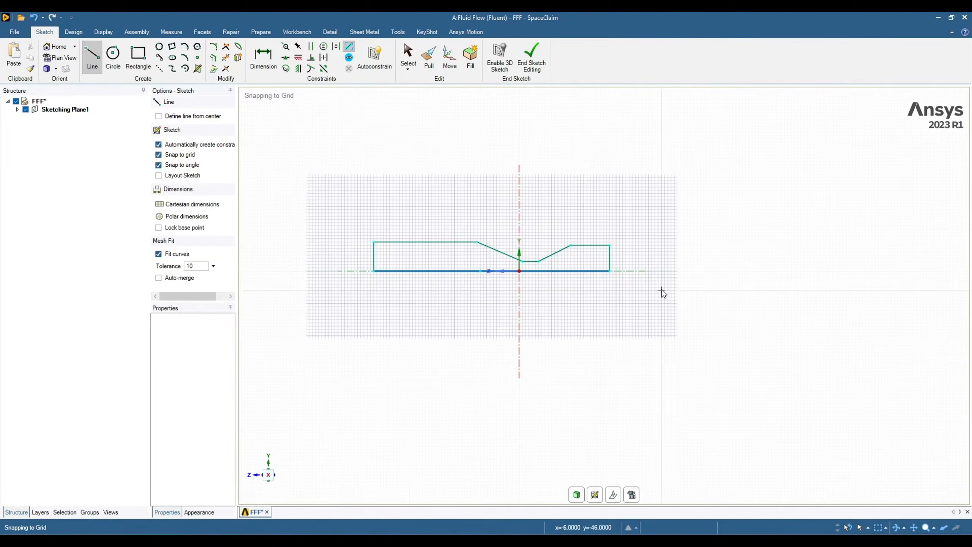
# Step: Trim away both baseline segments and redraw the baseline as one straight line between the two end walls
pyautogui.click(263, 57)
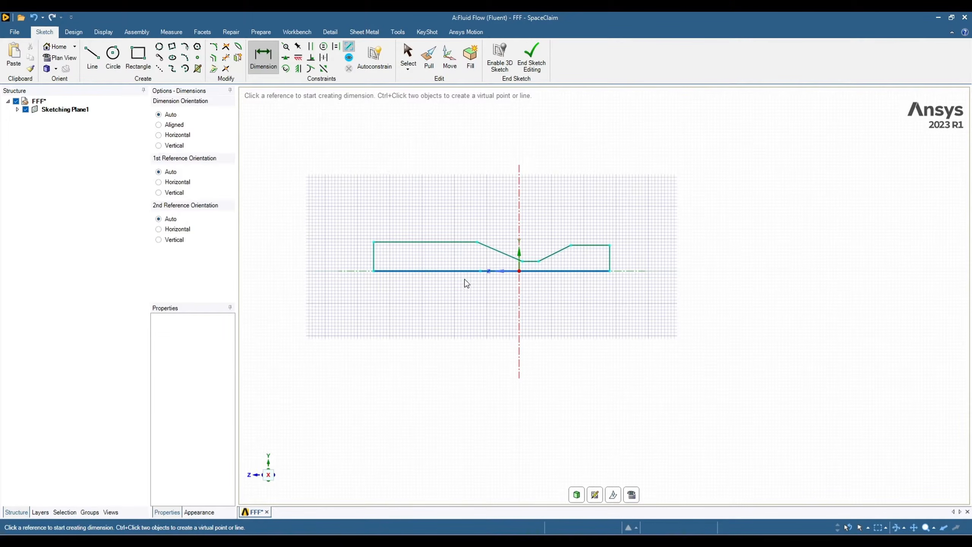
pyautogui.scroll(2, 468, 279)
pyautogui.click(226, 58)
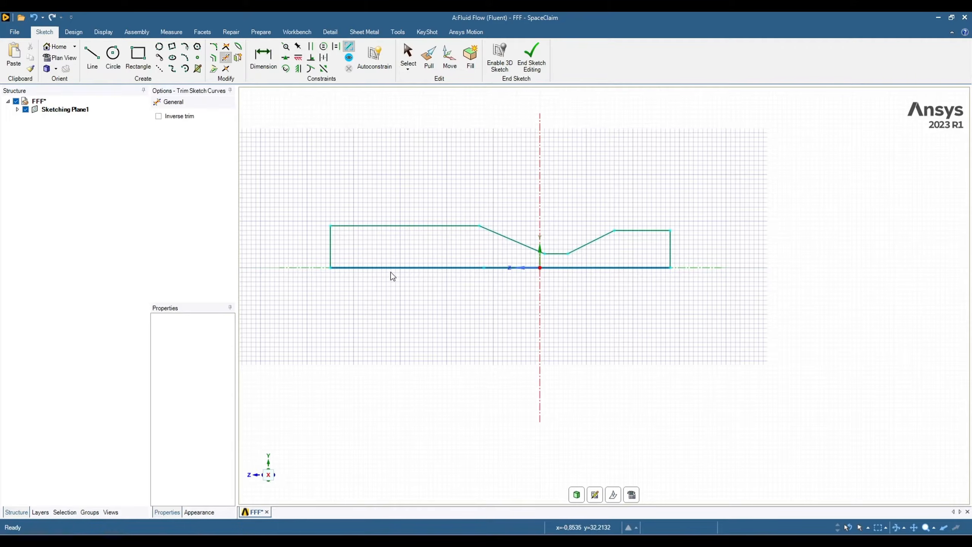
pyautogui.click(392, 268)
pyautogui.click(597, 268)
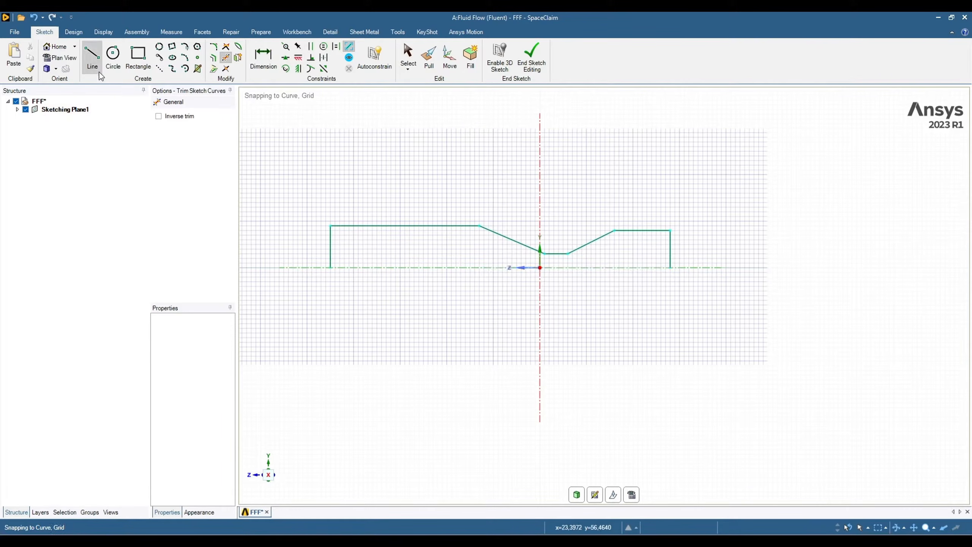
pyautogui.click(92, 57)
pyautogui.click(331, 268)
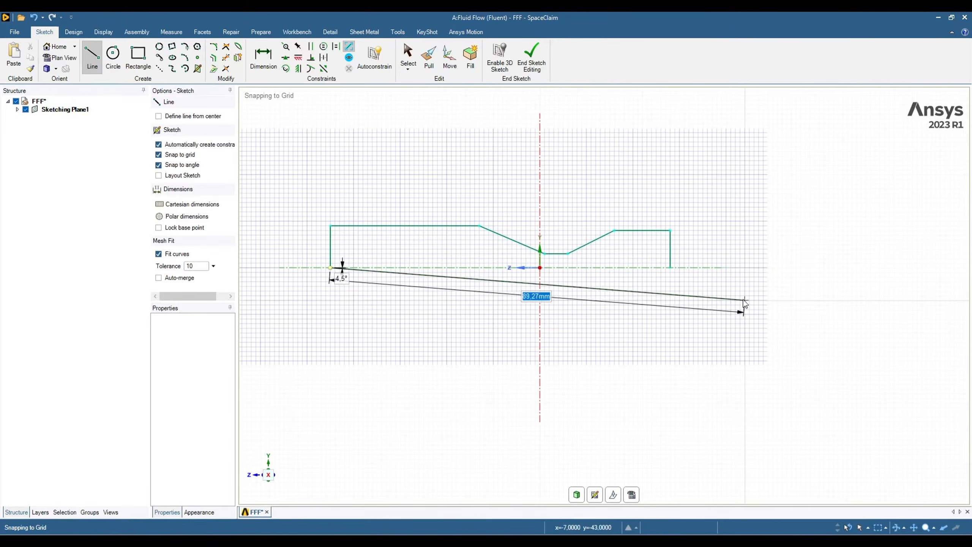
pyautogui.click(672, 268)
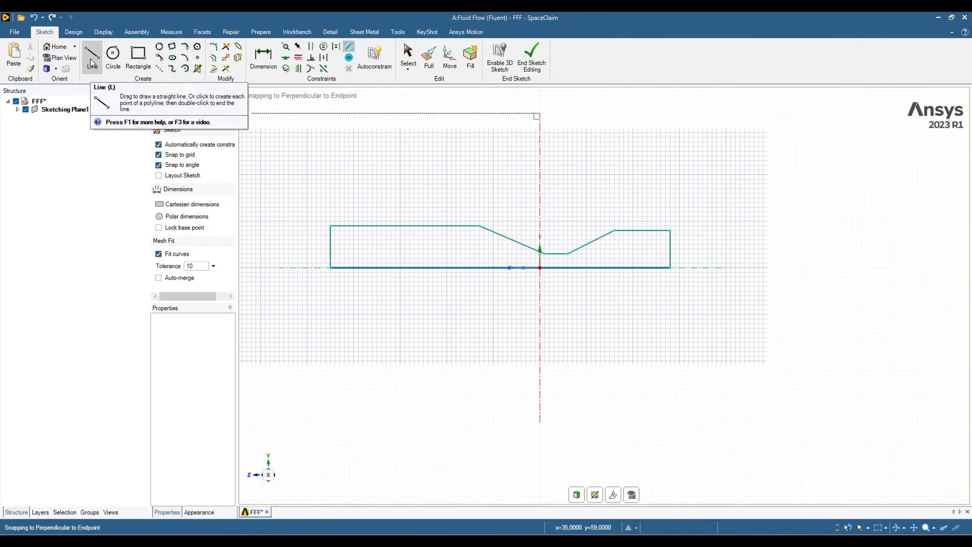
# Step: Trim away the left end wall of the nozzle profile and redraw it as a vertical line from the top edge to the baseline
pyautogui.click(227, 59)
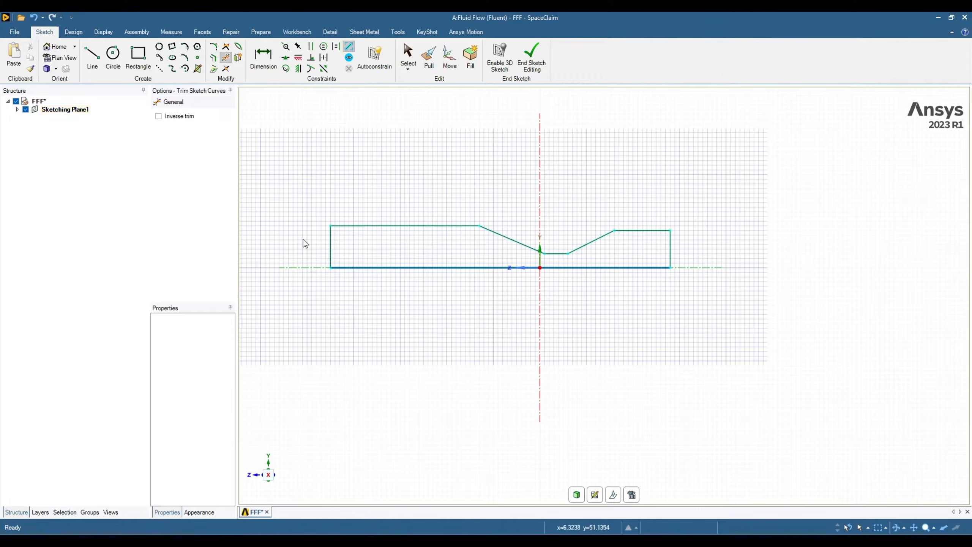
pyautogui.click(330, 235)
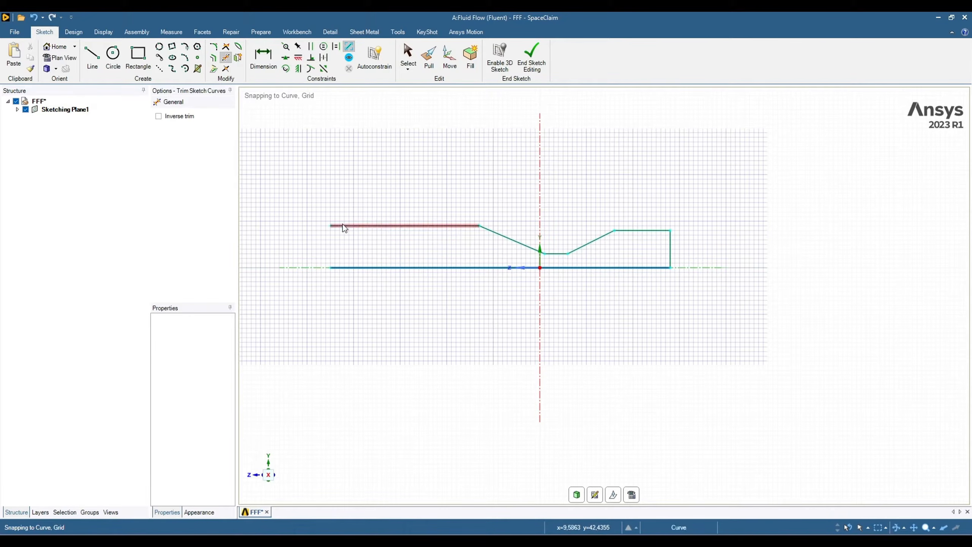
pyautogui.click(92, 55)
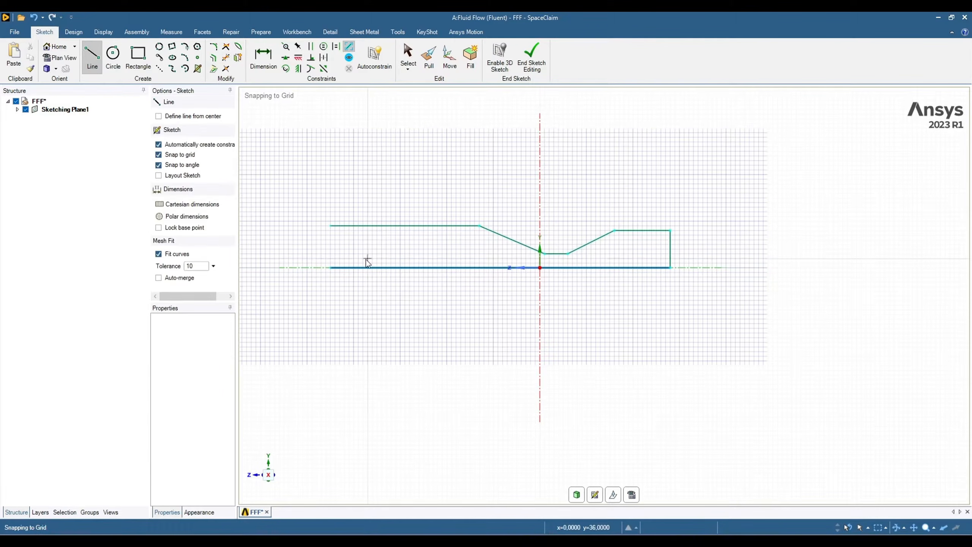
pyautogui.click(330, 226)
pyautogui.click(331, 267)
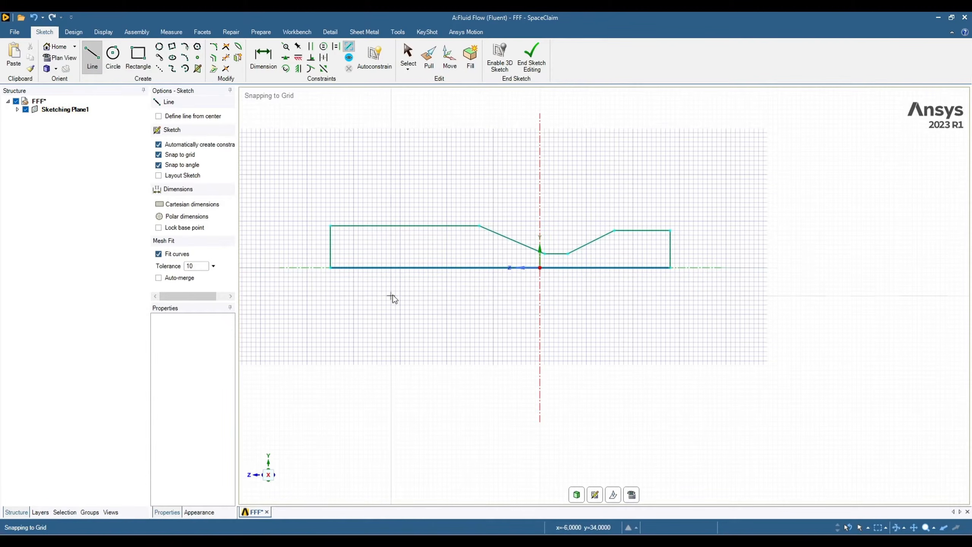
# Step: Dimension the right end wall of the nozzle profile and set its height to 10 mm
pyautogui.scroll(2, 459, 288)
pyautogui.scroll(-2, 360, 331)
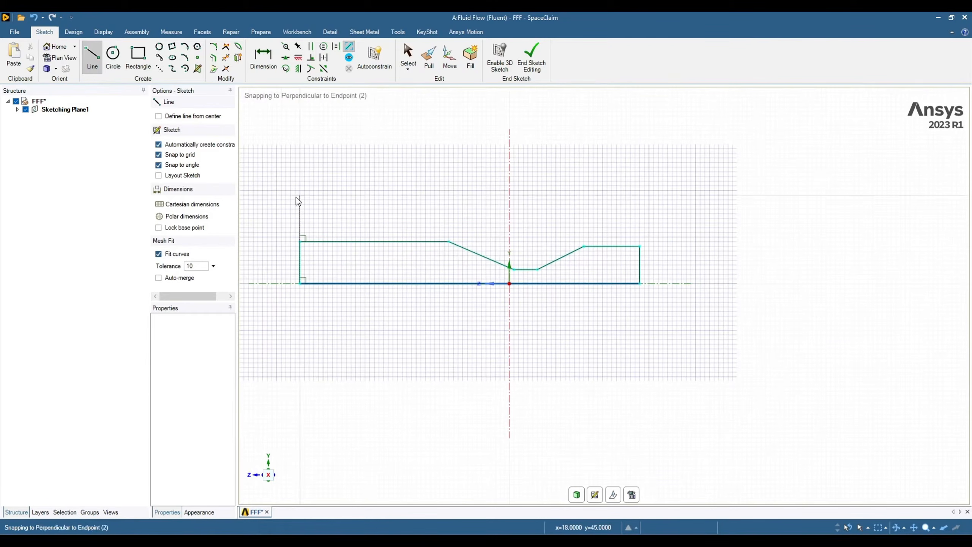
pyautogui.click(266, 71)
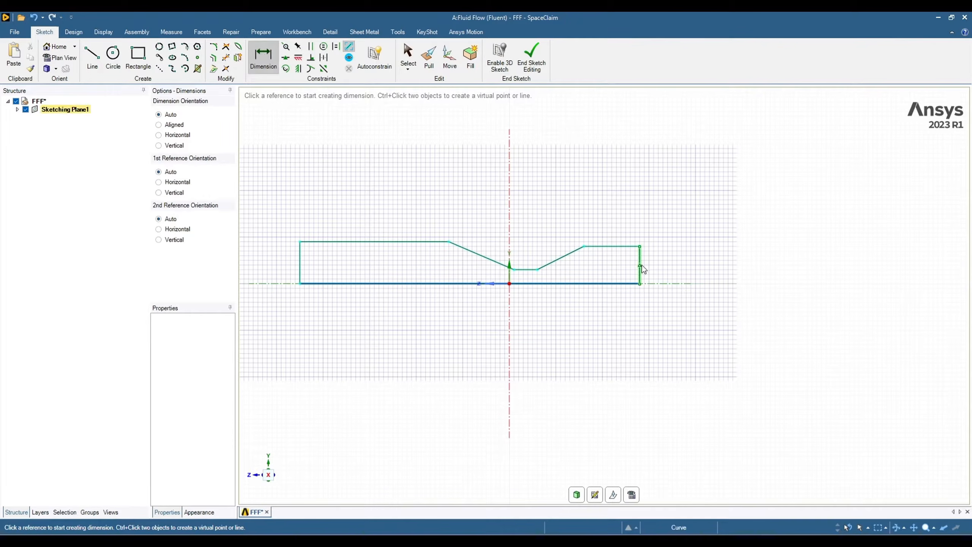
pyautogui.click(643, 275)
pyautogui.click(724, 272)
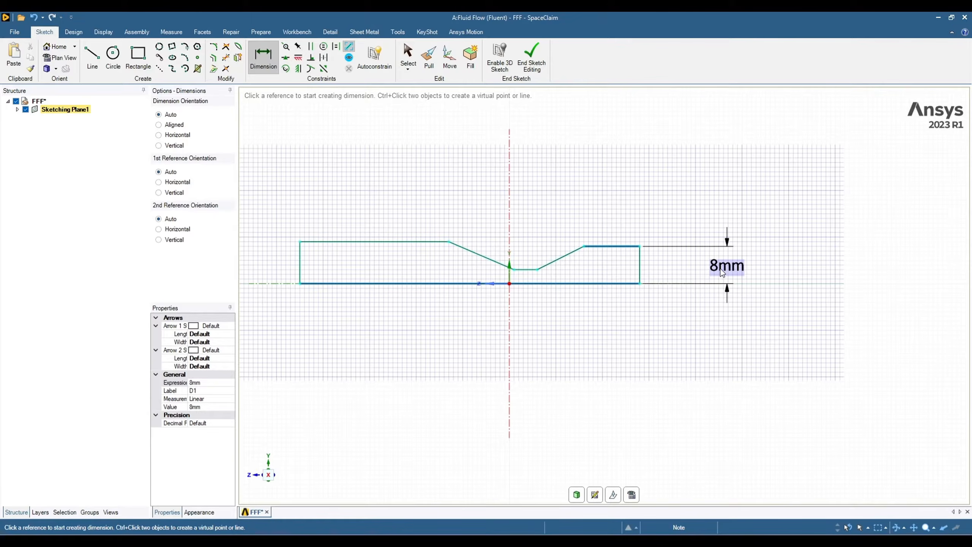
pyautogui.write('10')
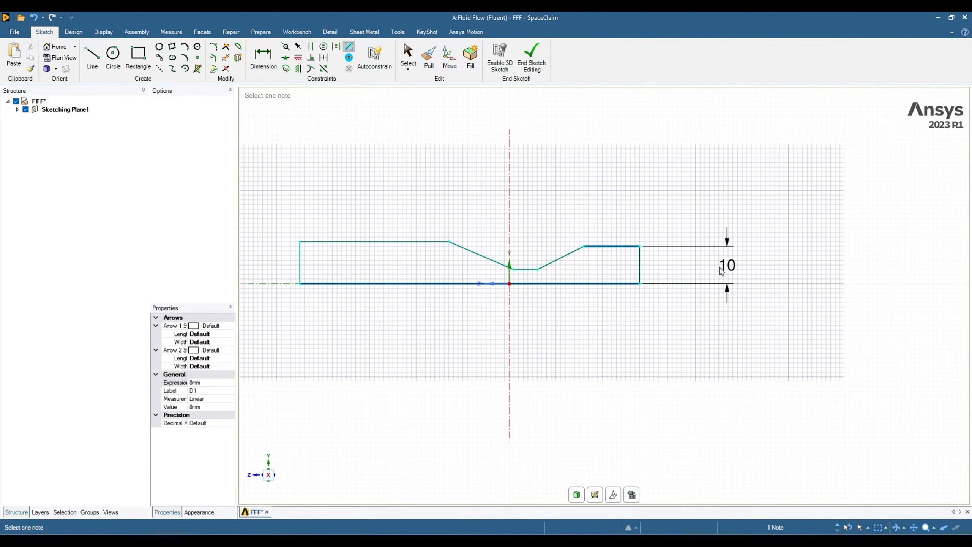
pyautogui.press('Return')
# Step: Dimension the left end wall of the nozzle profile and set its height to 10 mm
pyautogui.click(422, 256)
pyautogui.click(350, 267)
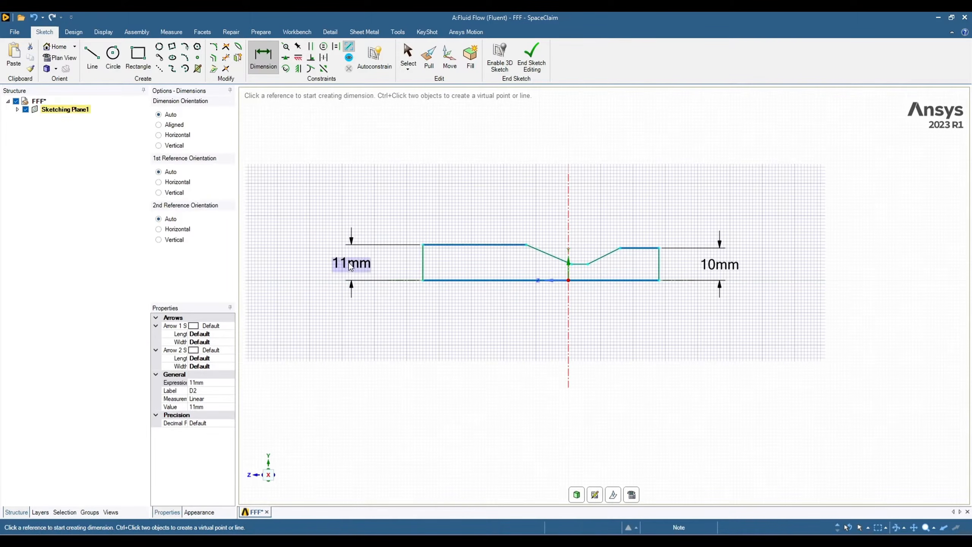
pyautogui.press('Escape')
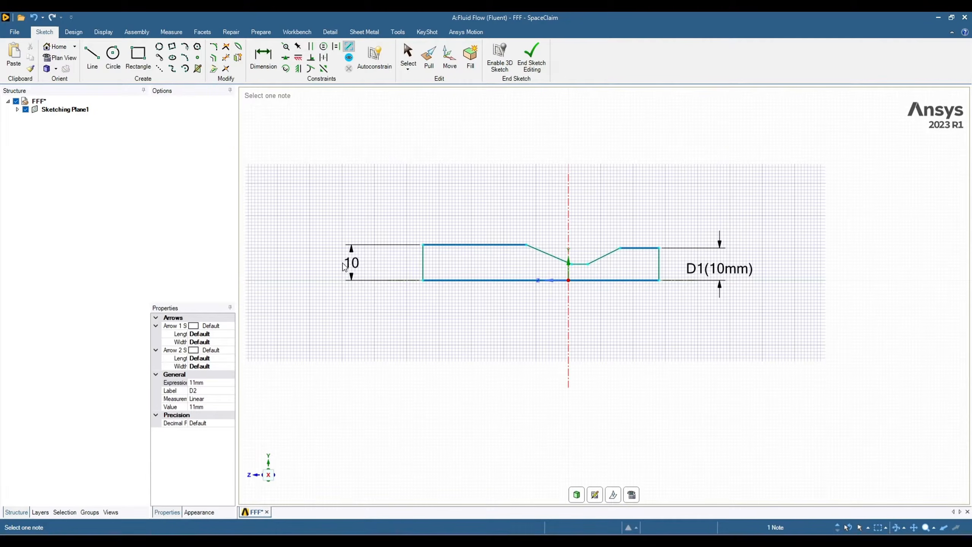
pyautogui.press('Return')
# Step: Dimension the distance from the flat throat edge to the baseline and set it to 2,5 mm
pyautogui.scroll(5, 669, 265)
pyautogui.click(505, 273)
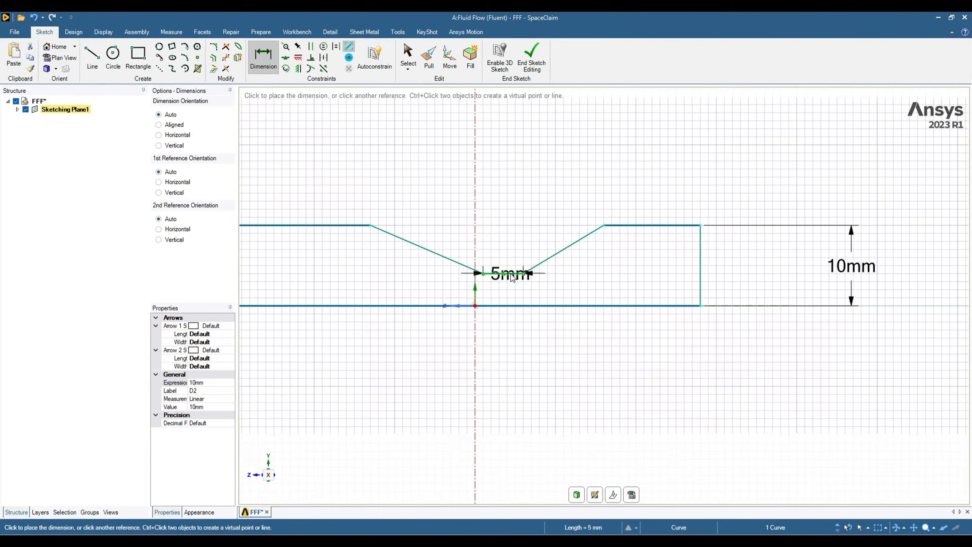
pyautogui.click(516, 306)
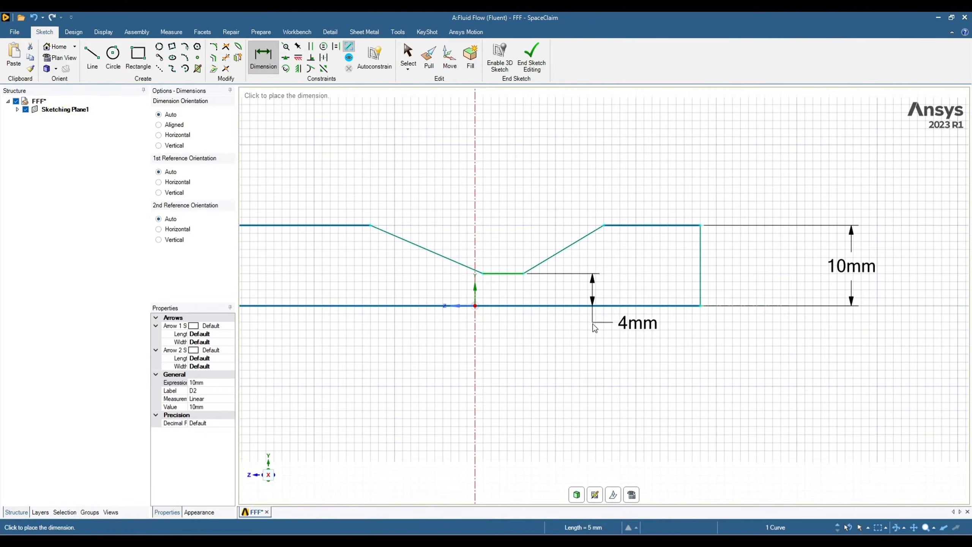
pyautogui.click(590, 348)
pyautogui.press('Escape')
pyautogui.doubleClick(621, 349)
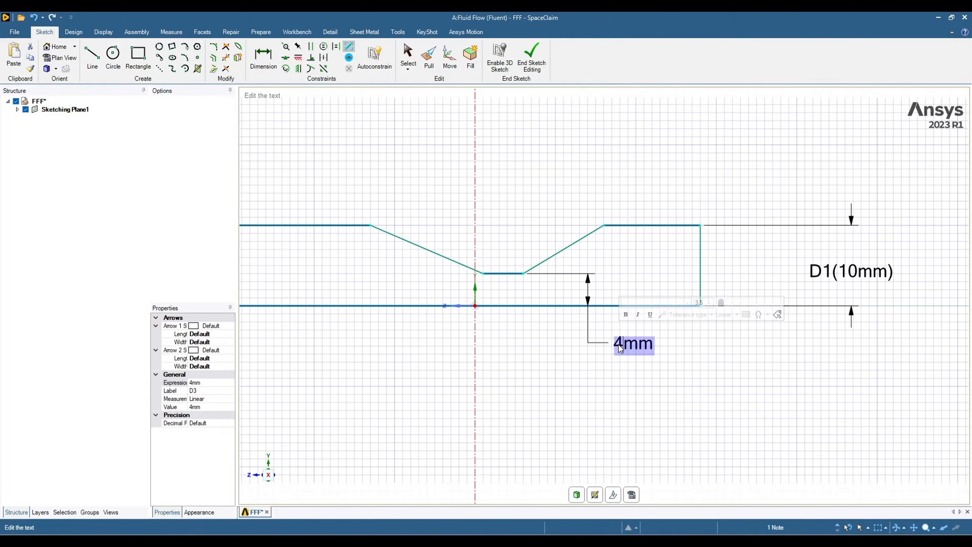
pyautogui.write('2,5')
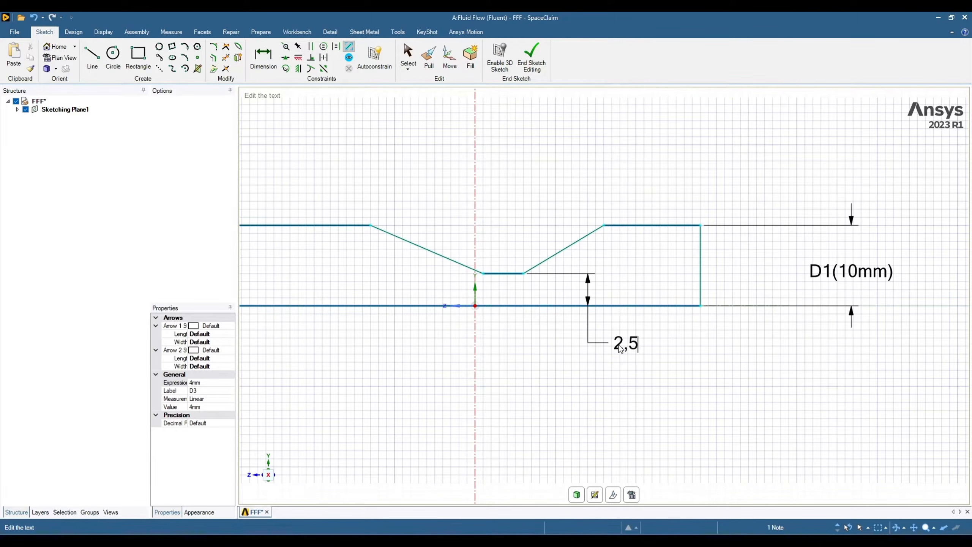
pyautogui.press('Return')
# Step: Dimension the length of the short top edge to the right of the throat, placing the dimension above the profile
pyautogui.press('d')
pyautogui.scroll(-1, 538, 325)
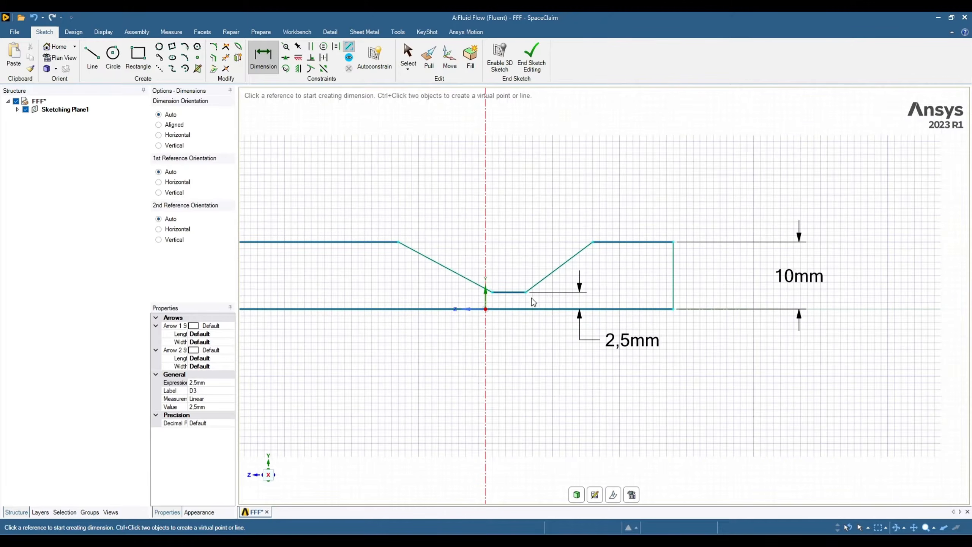
pyautogui.scroll(2, 533, 302)
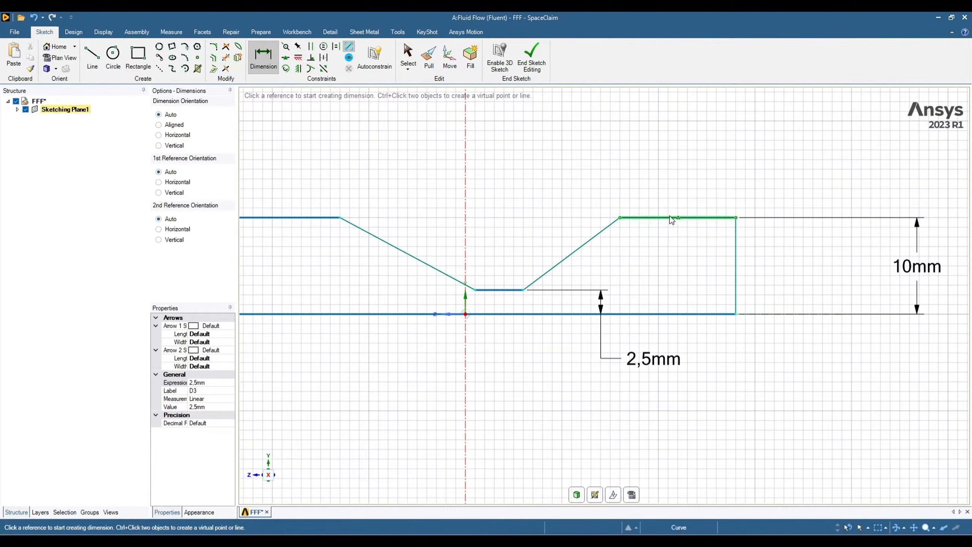
pyautogui.click(658, 218)
pyautogui.click(659, 117)
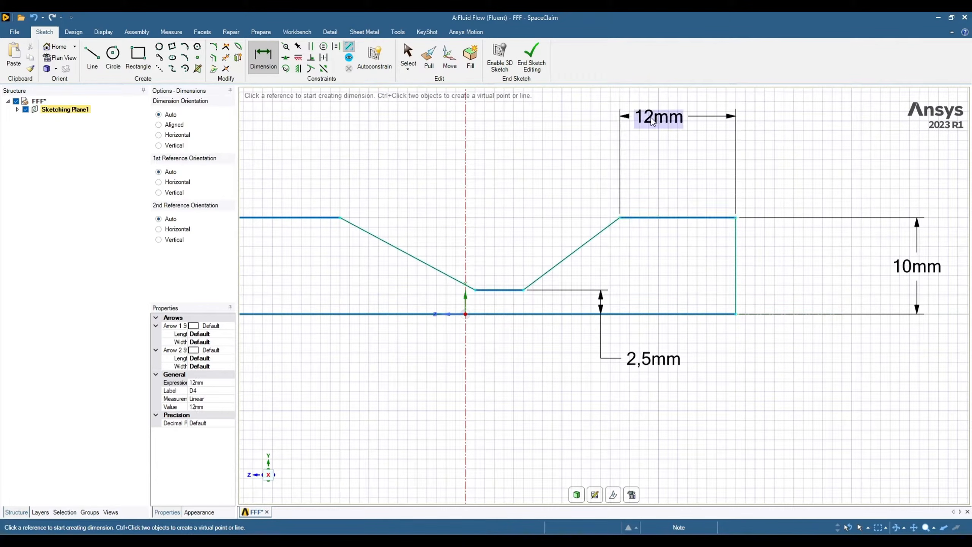
# Step: Try a length of 50 mm for the short top edge and undo that change
pyautogui.write('50')
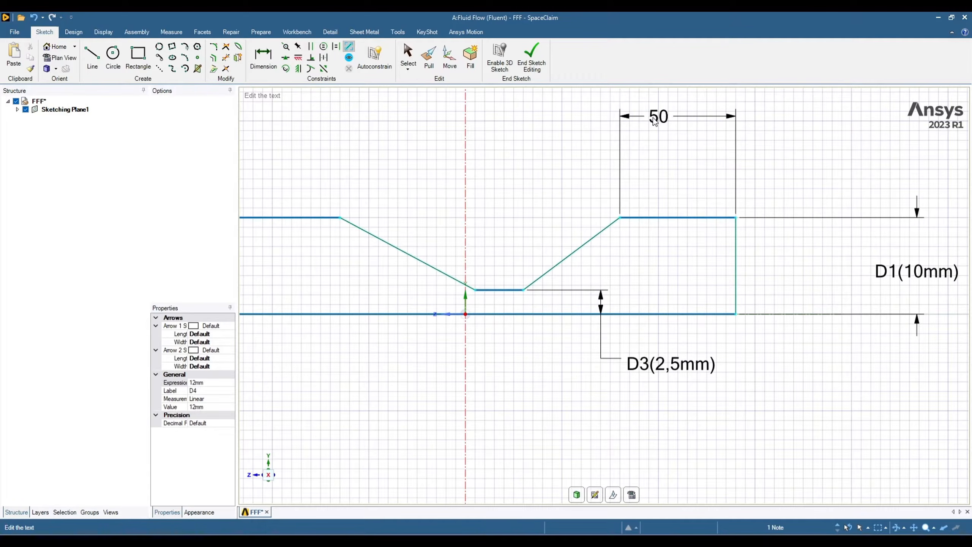
pyautogui.press('Return')
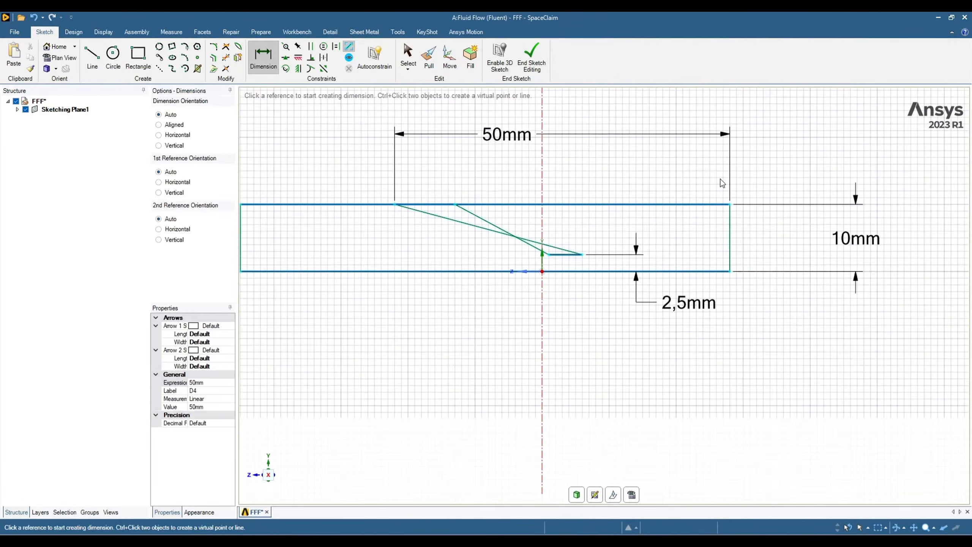
pyautogui.scroll(-3, 722, 183)
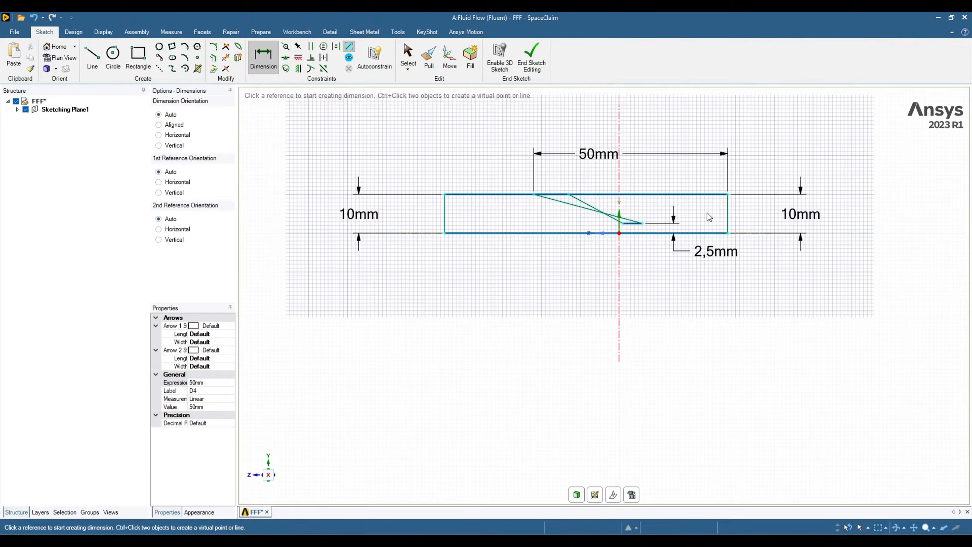
pyautogui.hotkey('ctrl', 'z')
# Step: Dimension the full baseline below the profile and set its length to 150 mm
pyautogui.scroll(-3, 601, 293)
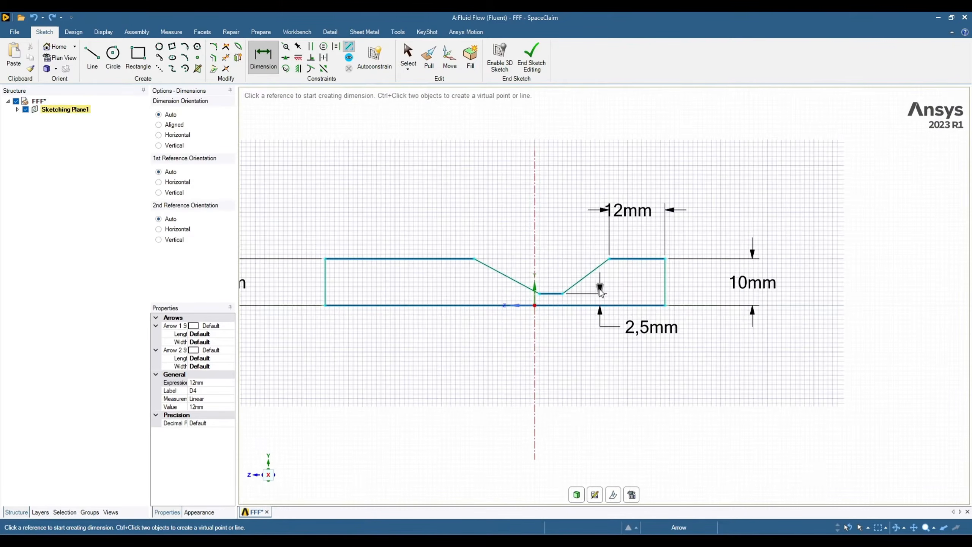
pyautogui.scroll(-2, 601, 293)
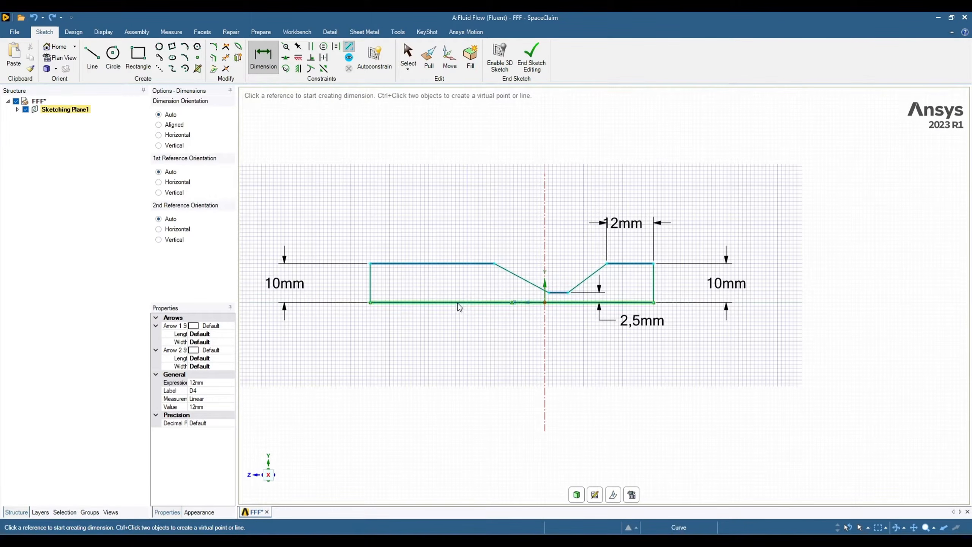
pyautogui.click(457, 303)
pyautogui.click(465, 420)
pyautogui.doubleClick(464, 419)
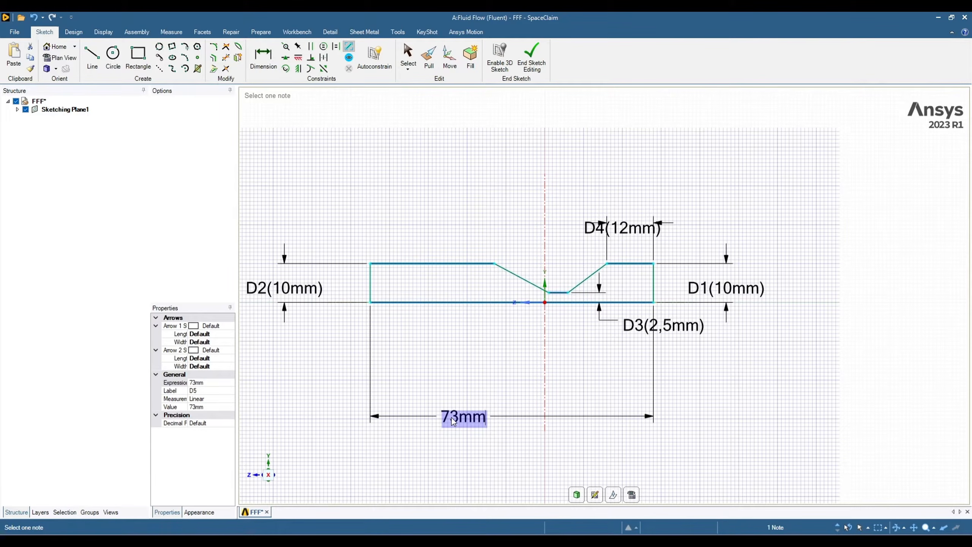
pyautogui.write('150')
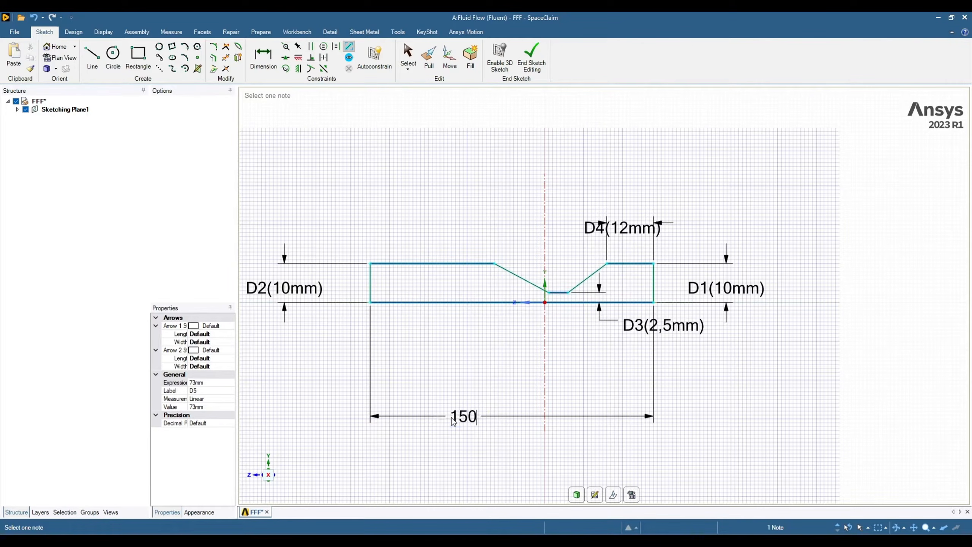
pyautogui.press('Return')
# Step: Dimension the flat throat edge and set its length to 2,5 mm
pyautogui.scroll(-4, 278, 399)
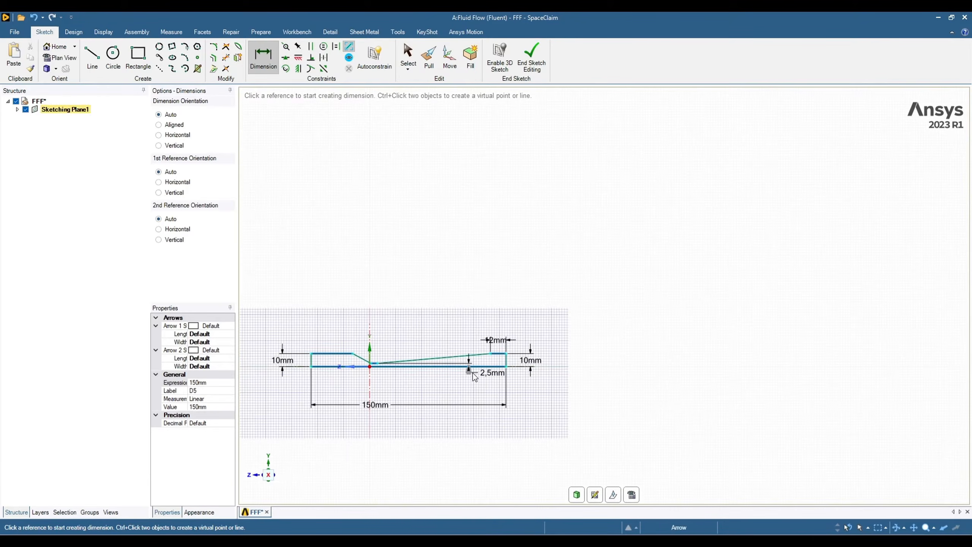
pyautogui.scroll(5, 566, 304)
pyautogui.scroll(-3, 564, 302)
pyautogui.scroll(3, 477, 341)
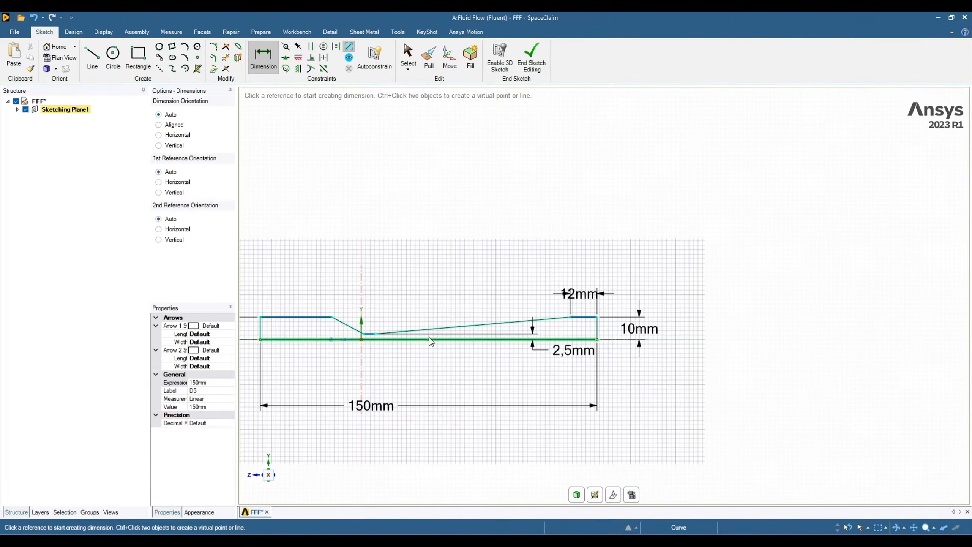
pyautogui.scroll(4, 346, 345)
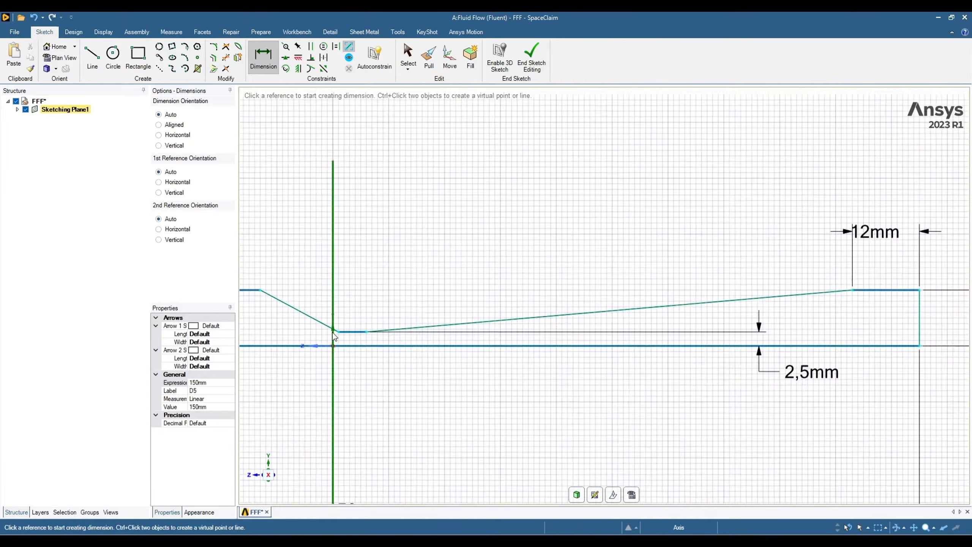
pyautogui.click(347, 335)
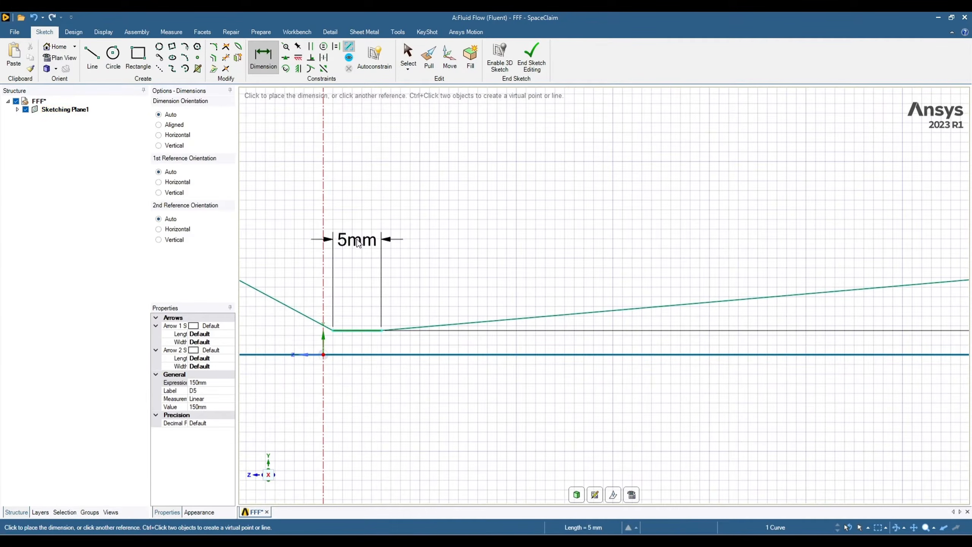
pyautogui.click(356, 239)
pyautogui.write('2')
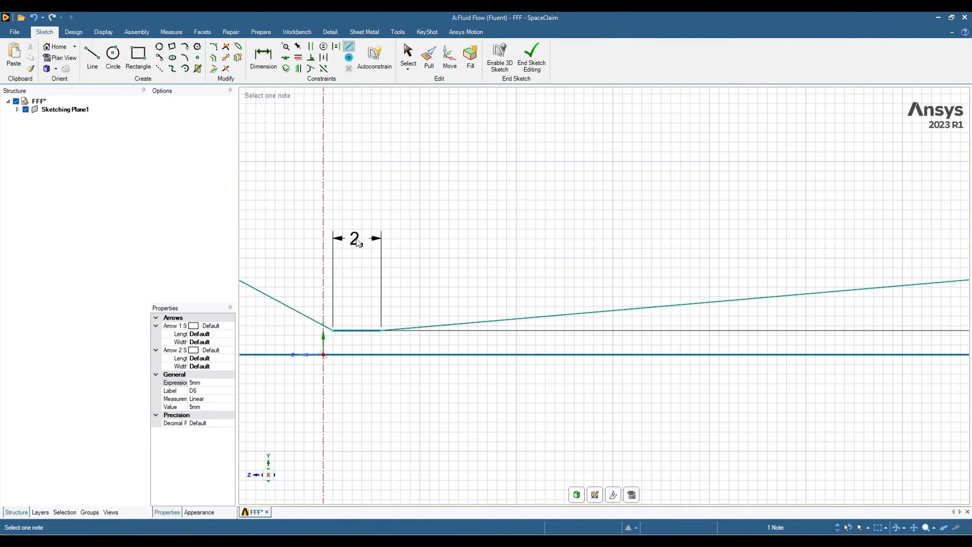
pyautogui.write(',5')
pyautogui.press('Return')
# Step: Add an angle dimension between the long diverging slope and the flat throat edge
pyautogui.scroll(-3, 519, 332)
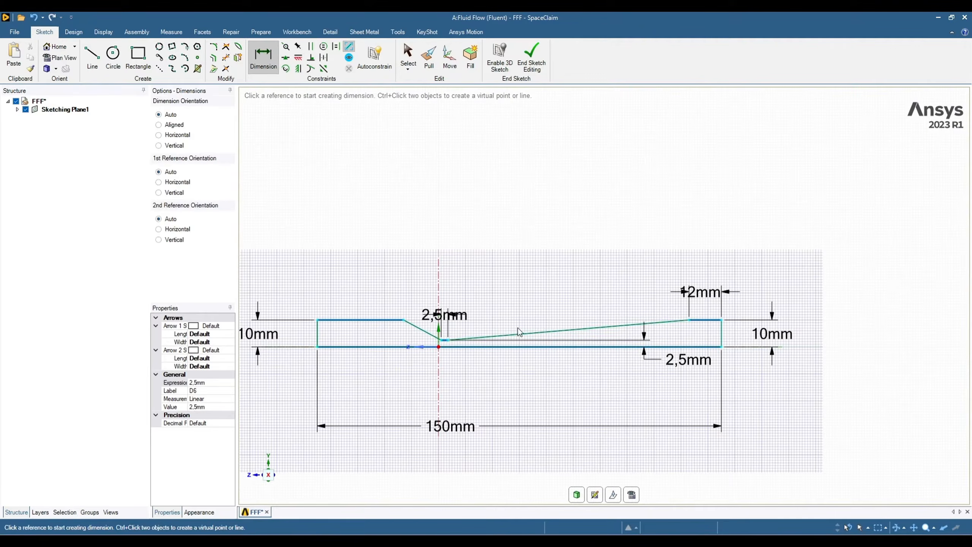
pyautogui.scroll(3, 519, 331)
pyautogui.click(498, 342)
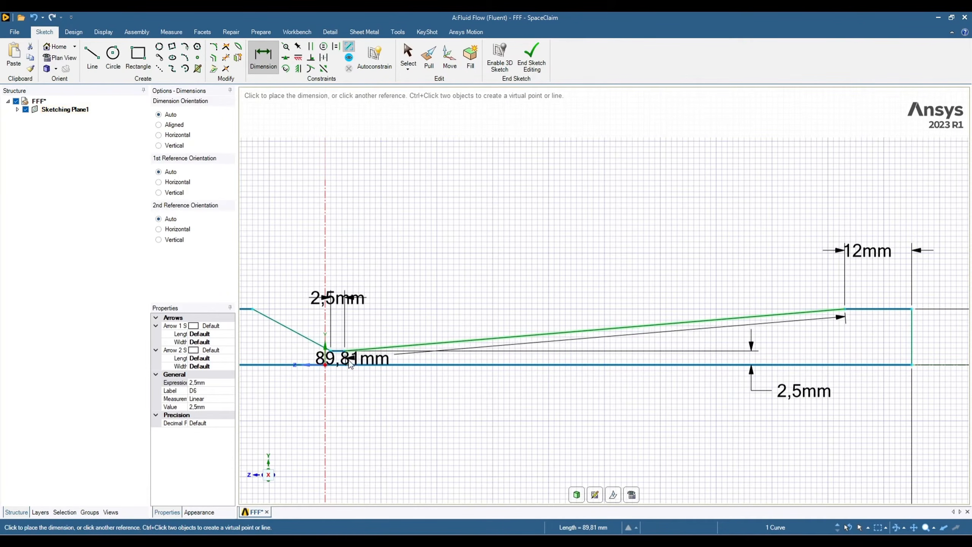
pyautogui.scroll(5, 347, 359)
pyautogui.click(328, 323)
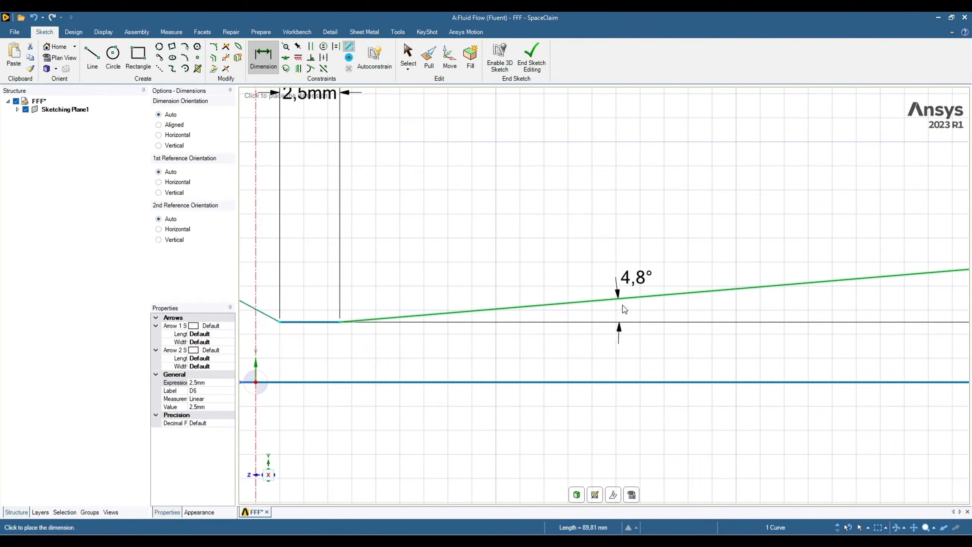
pyautogui.click(665, 325)
pyautogui.scroll(-10, 551, 301)
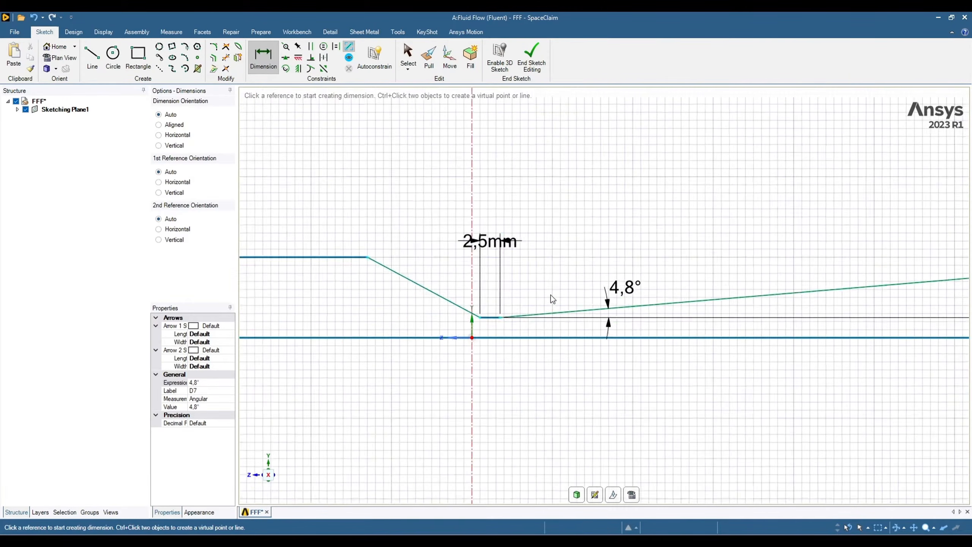
pyautogui.scroll(3, 569, 312)
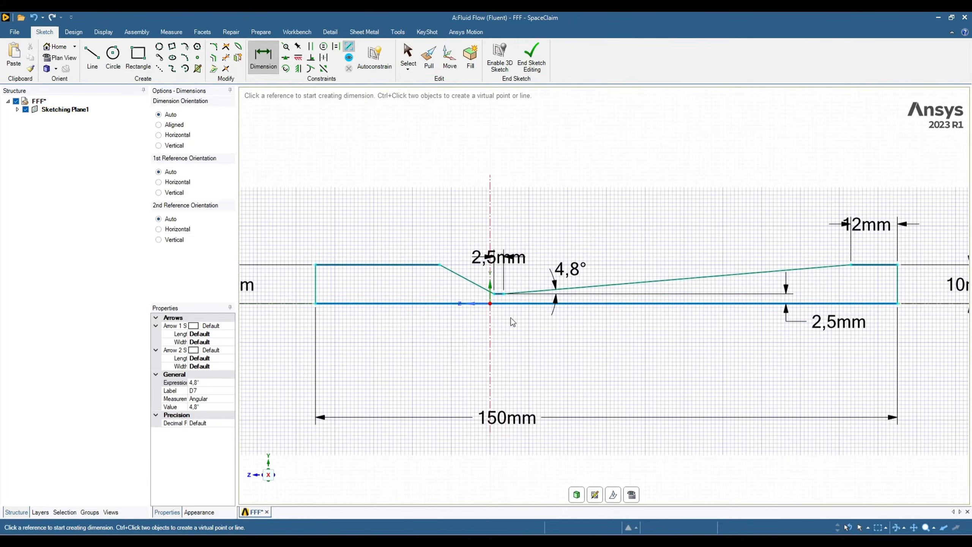
pyautogui.scroll(-2, 444, 352)
pyautogui.scroll(2, 544, 289)
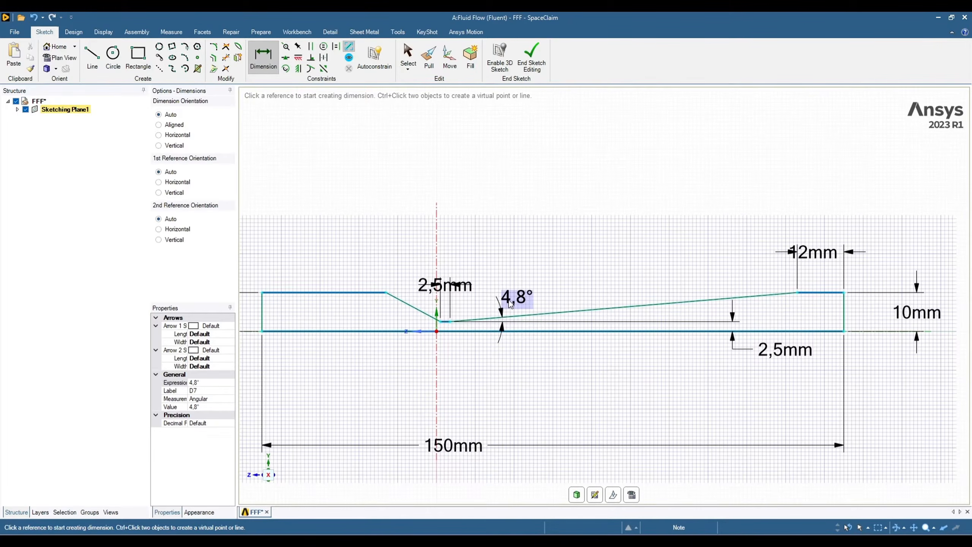
# Step: Set the angle between the long diverging slope and the flat throat edge to 7°
pyautogui.click(511, 304)
pyautogui.write('7')
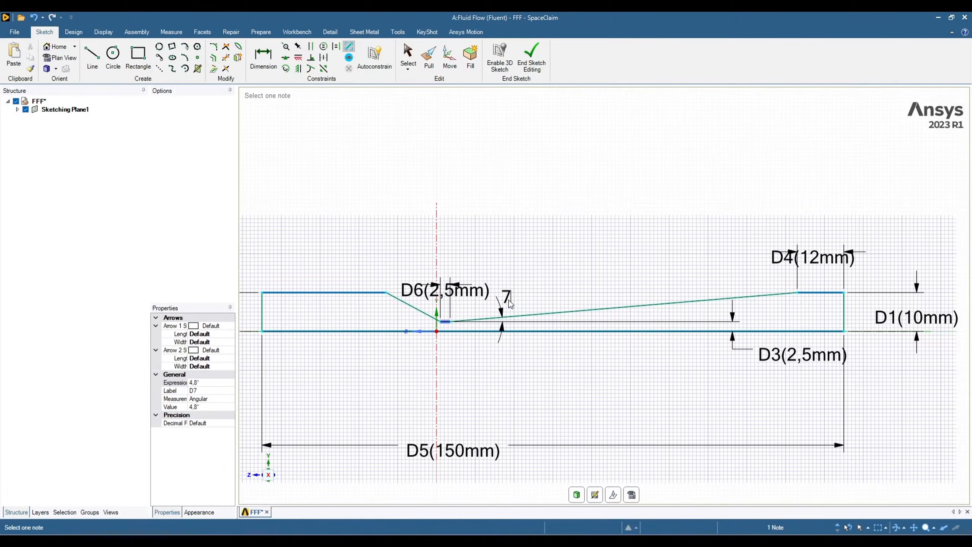
pyautogui.press('Return')
# Step: Dimension the angle between the converging slope and the flat throat edge and set it to 12°
pyautogui.scroll(-2, 512, 303)
pyautogui.scroll(4, 440, 284)
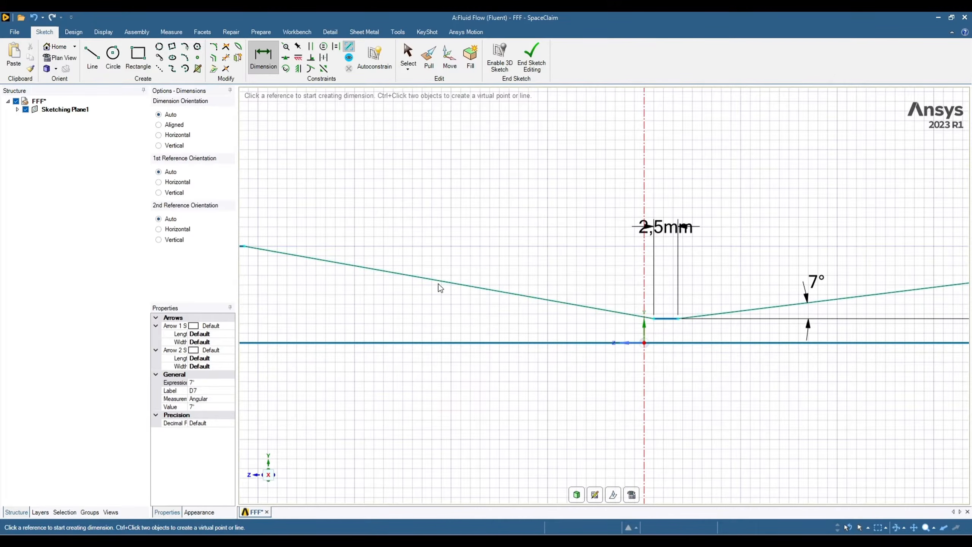
pyautogui.click(441, 285)
pyautogui.click(667, 319)
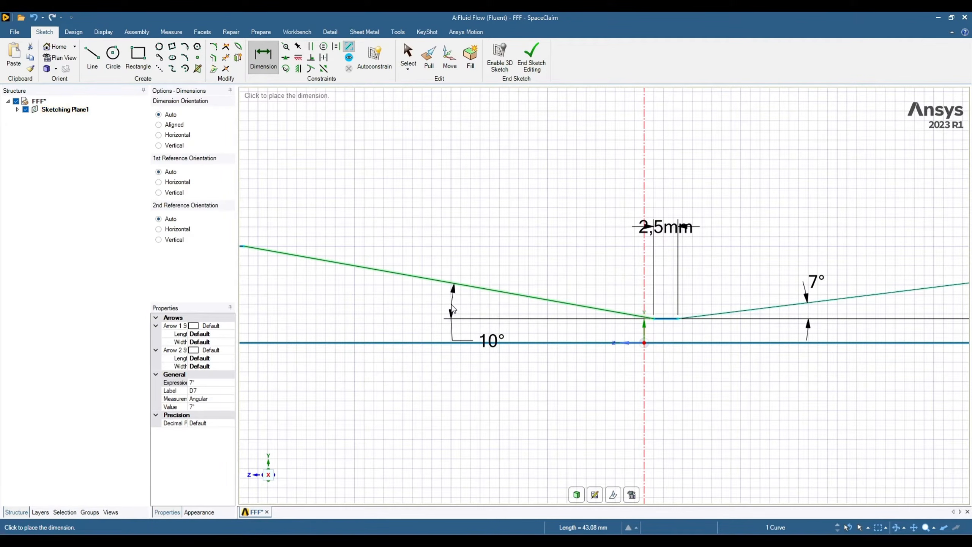
pyautogui.click(451, 310)
pyautogui.scroll(3, 473, 356)
pyautogui.write('12')
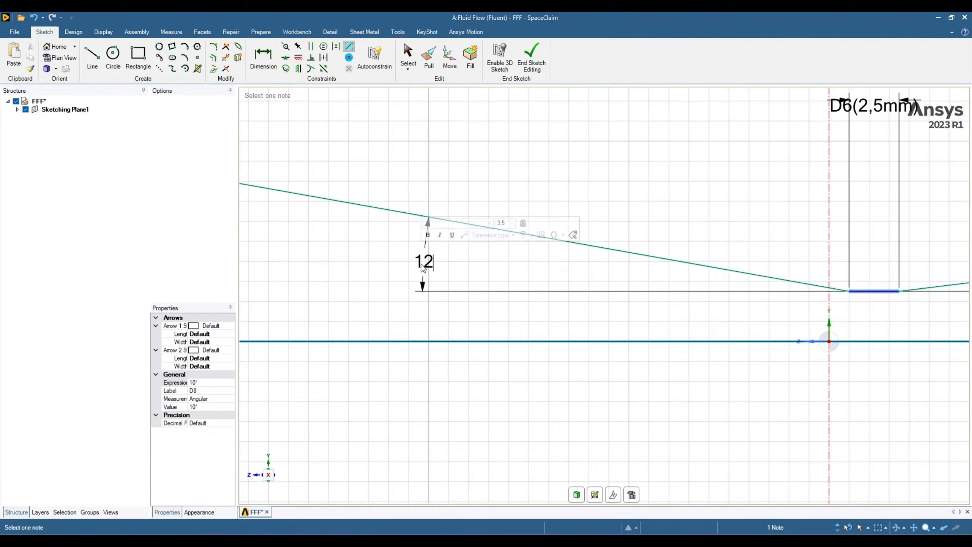
pyautogui.press('Return')
pyautogui.scroll(-10, 422, 322)
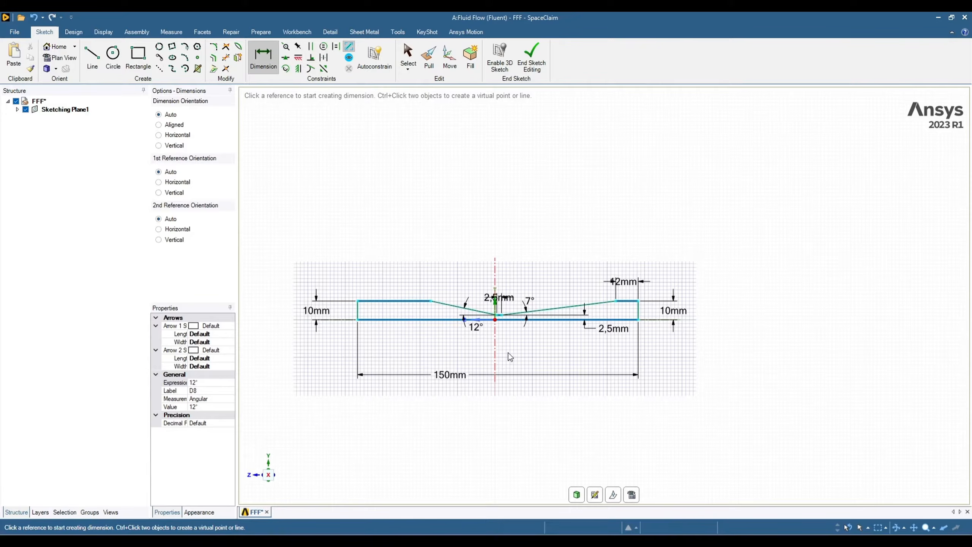
# Step: Set the full baseline length of the profile to 200 mm
pyautogui.click(440, 376)
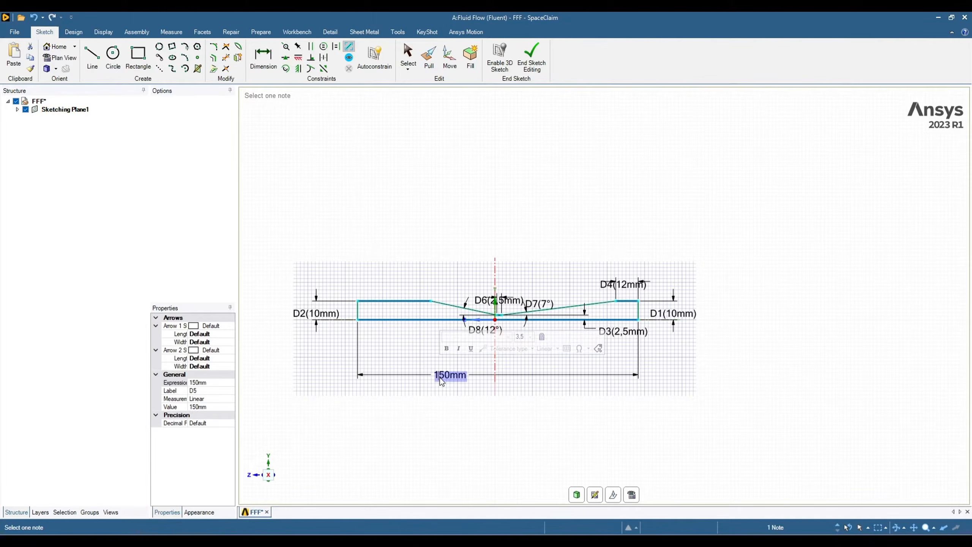
pyautogui.write('200')
pyautogui.press('Return')
# Step: Set the length of the short top edge at the end of the diverging section to 50 mm
pyautogui.scroll(5, 648, 278)
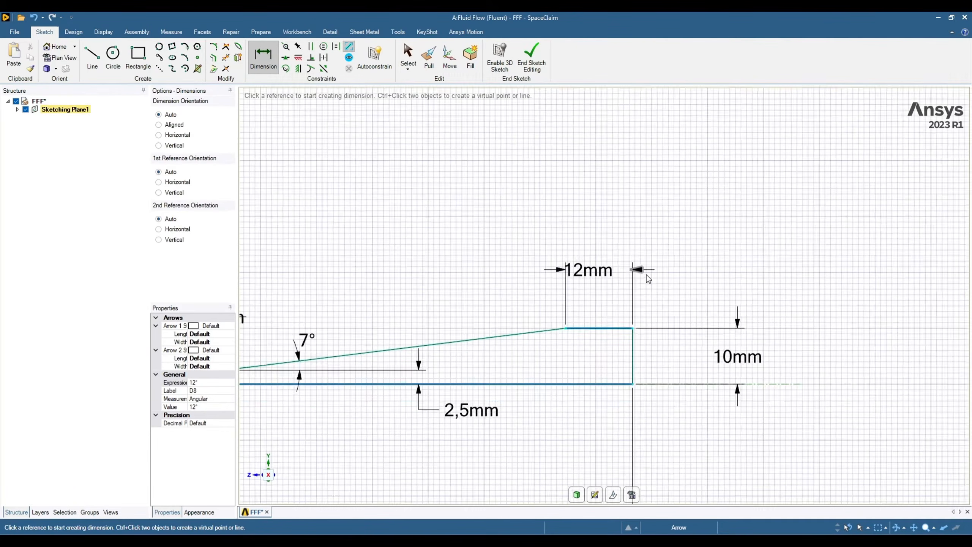
pyautogui.scroll(4, 648, 279)
pyautogui.scroll(-3, 575, 220)
pyautogui.click(572, 272)
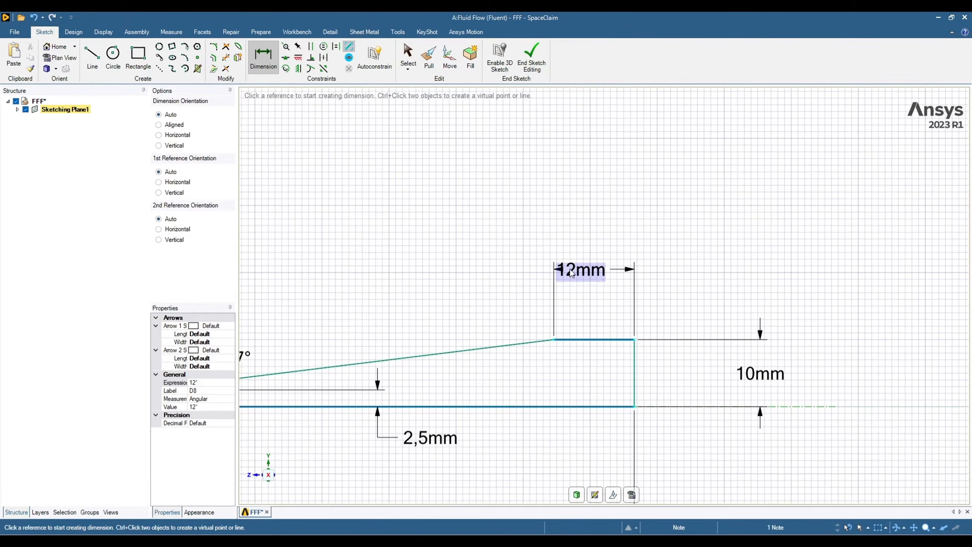
pyautogui.click(572, 272)
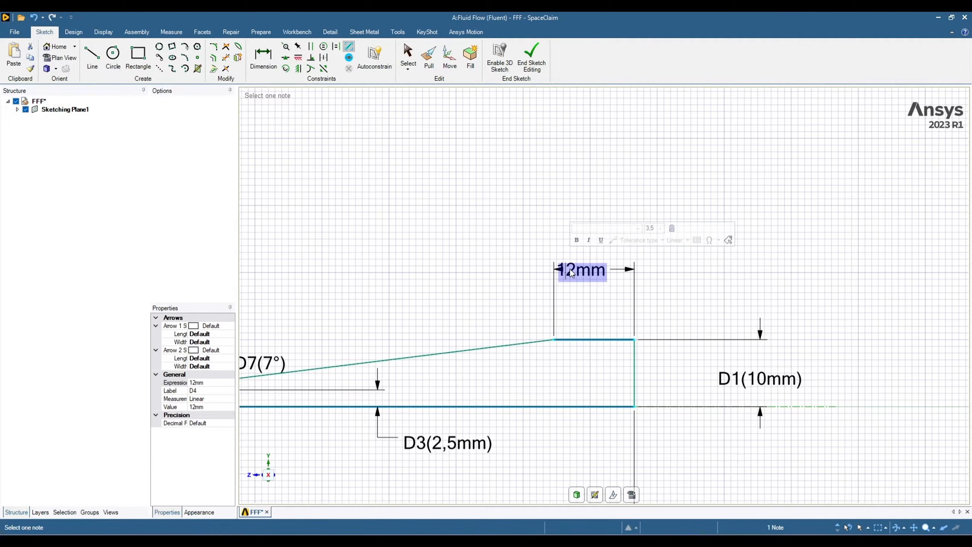
pyautogui.write('50')
pyautogui.press('Return')
pyautogui.scroll(-3, 685, 305)
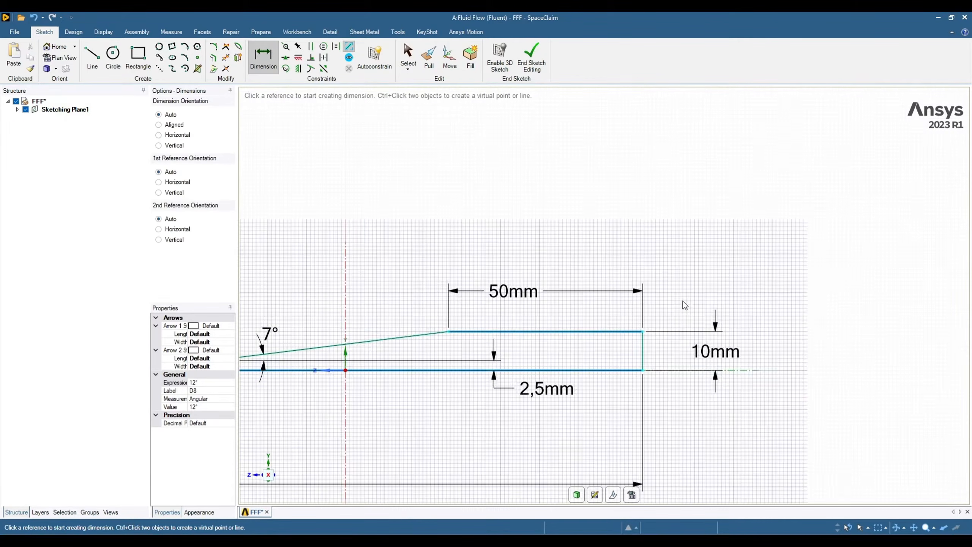
# Step: Set the full baseline length of the profile to 250 mm
pyautogui.scroll(-6, 685, 305)
pyautogui.scroll(1, 503, 361)
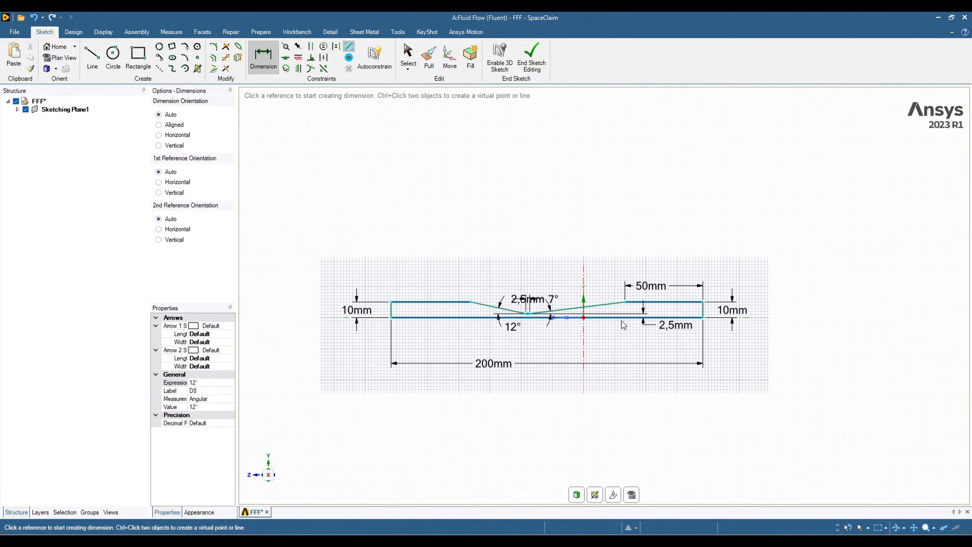
pyautogui.doubleClick(483, 365)
pyautogui.write('250')
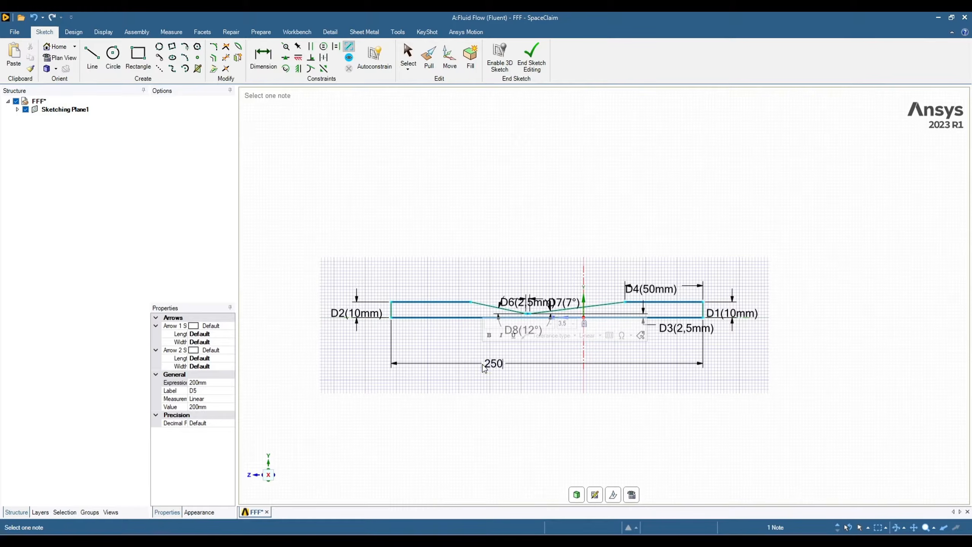
pyautogui.press('Return')
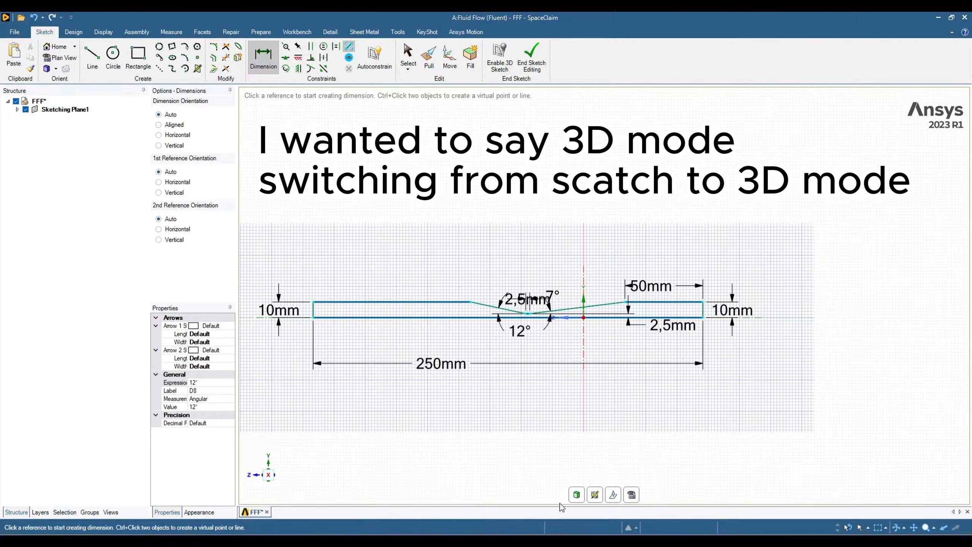
# Step: Switch from sketching to 3D mode so the closed nozzle profile becomes a surface
pyautogui.click(578, 496)
pyautogui.click(459, 341)
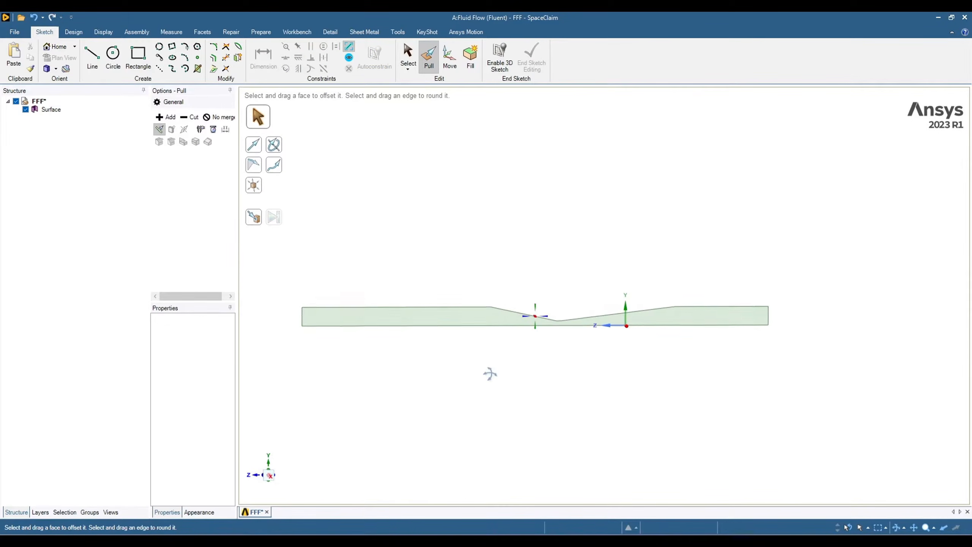
pyautogui.moveTo(491, 373); pyautogui.dragTo(544, 367, button='middle')
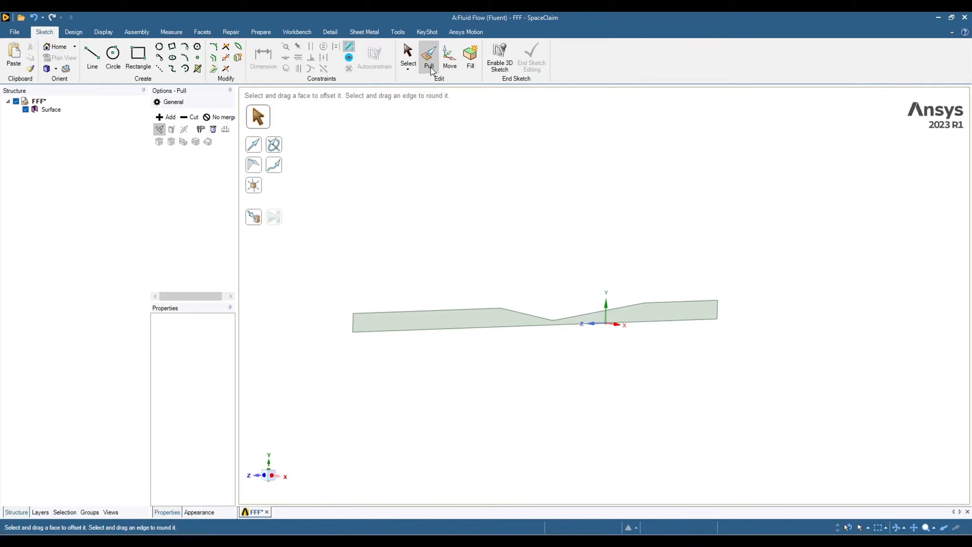
# Step: Revolve the nozzle profile face a full turn around its long straight baseline edge to form a solid
pyautogui.click(392, 322)
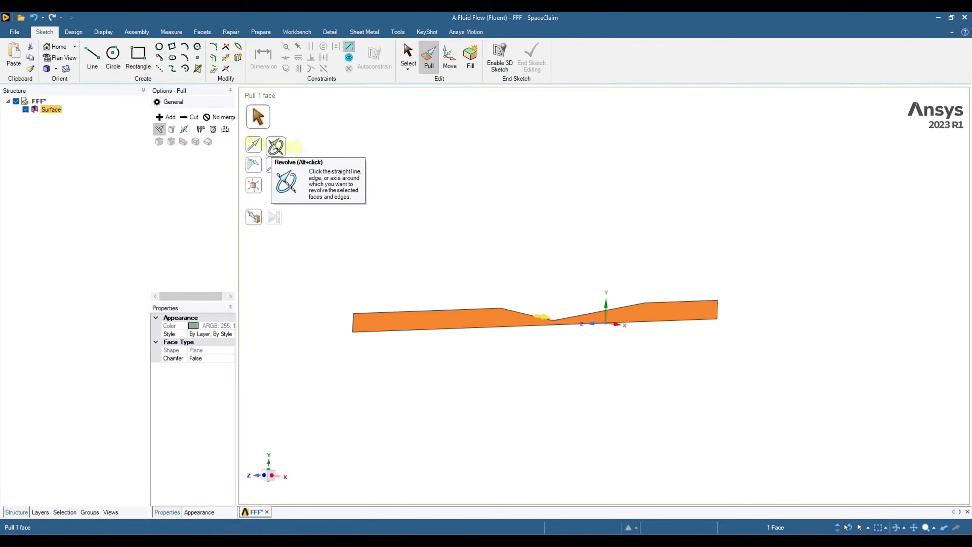
pyautogui.click(275, 147)
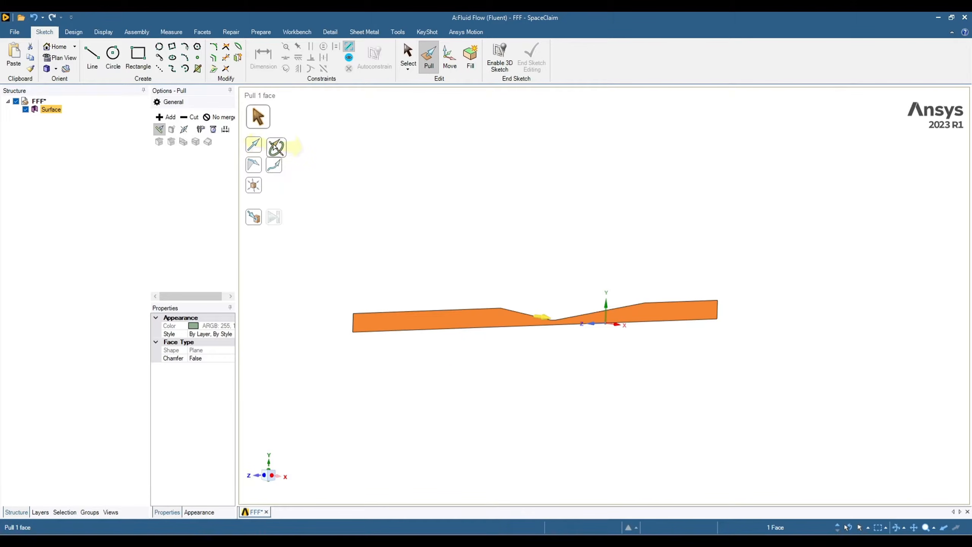
pyautogui.click(434, 330)
pyautogui.moveTo(337, 366); pyautogui.dragTo(398, 344)
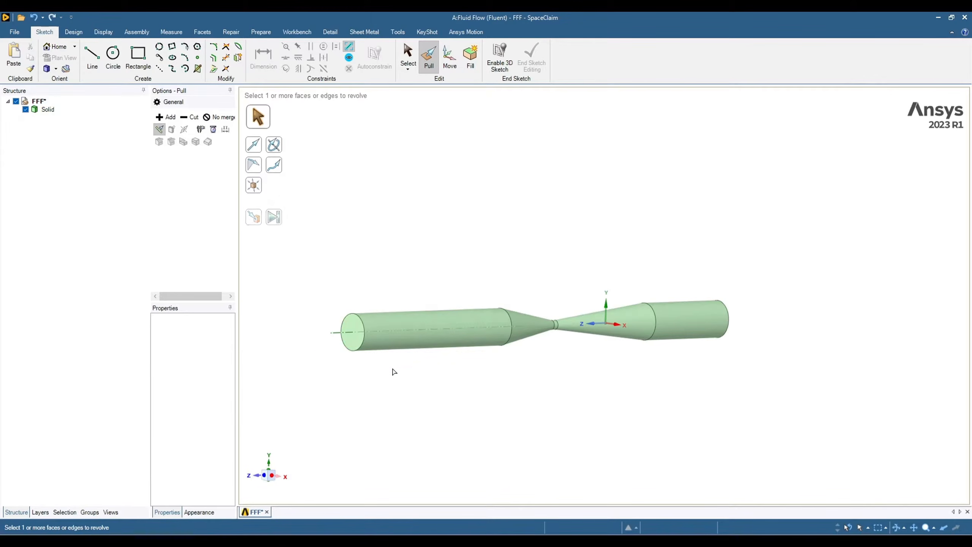
# Step: Examine the revolved nozzle solid from several sides, including its throat and the end view along the Z axis
pyautogui.moveTo(394, 372); pyautogui.dragTo(485, 410, button='middle')
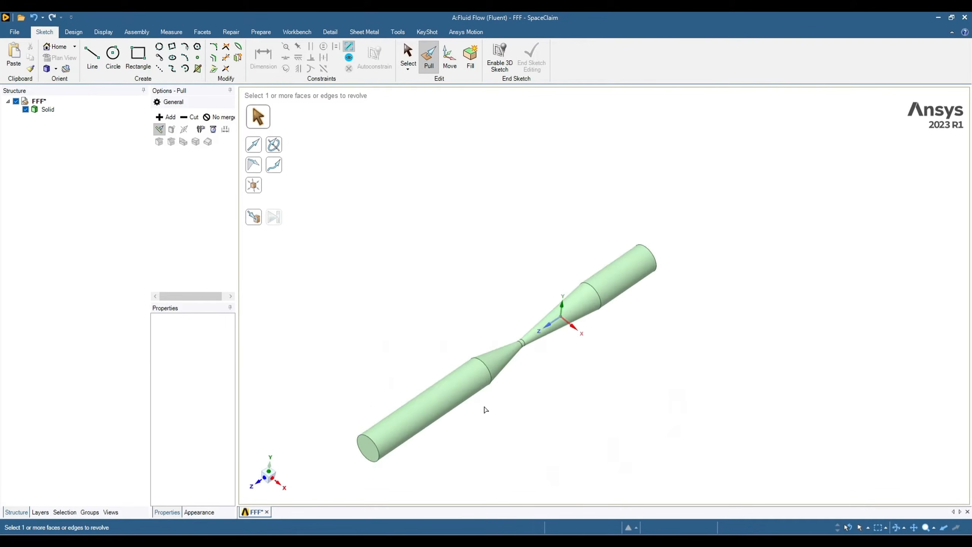
pyautogui.scroll(-3, 486, 410)
pyautogui.moveTo(516, 368); pyautogui.dragTo(493, 391, button='middle')
pyautogui.scroll(6, 498, 394)
pyautogui.scroll(4, 487, 386)
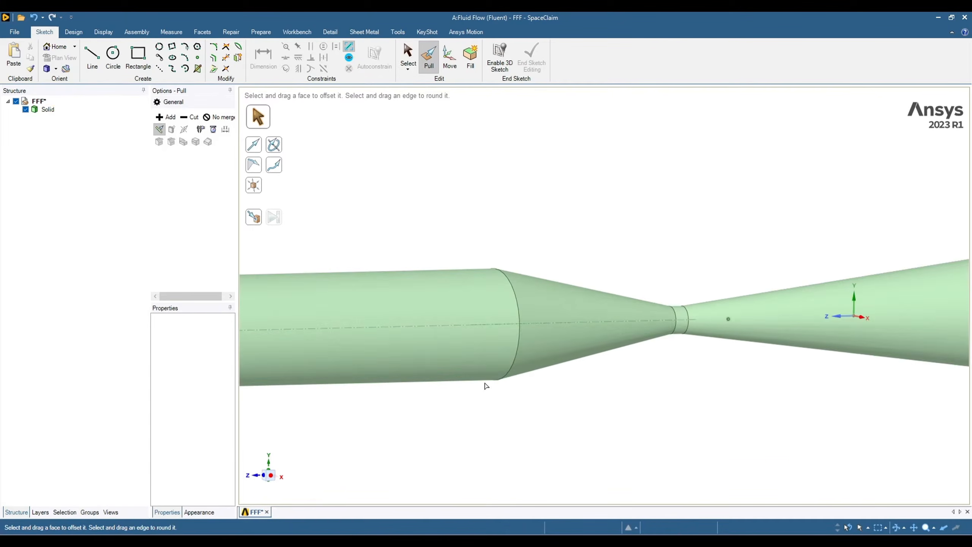
pyautogui.scroll(-4, 485, 386)
pyautogui.press('s')
pyautogui.moveTo(460, 429); pyautogui.dragTo(575, 444, button='middle')
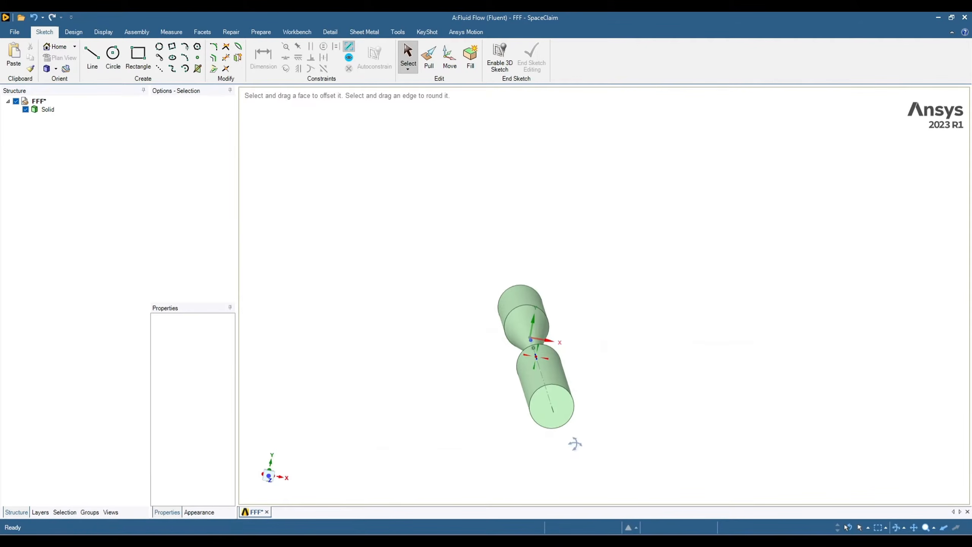
pyautogui.click(271, 482)
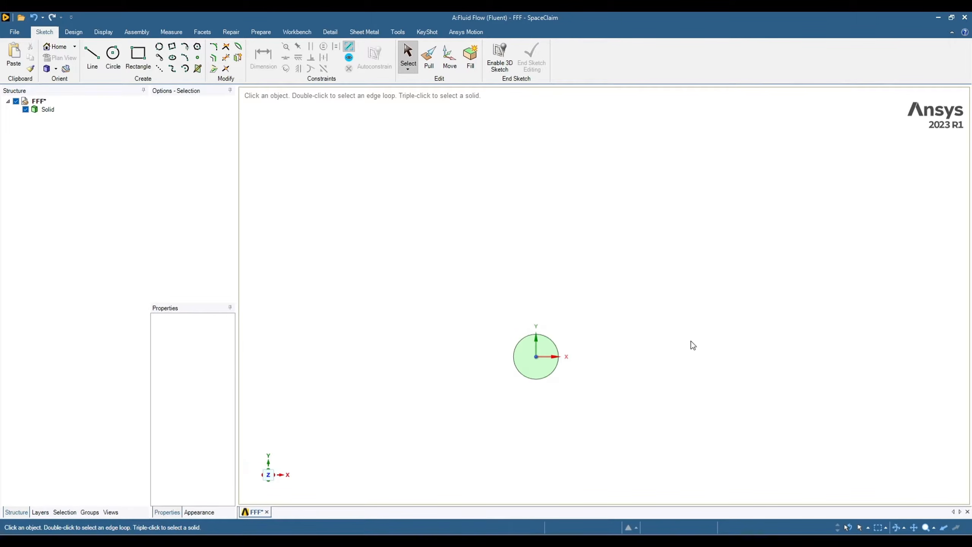
pyautogui.moveTo(693, 345); pyautogui.dragTo(549, 330, button='middle')
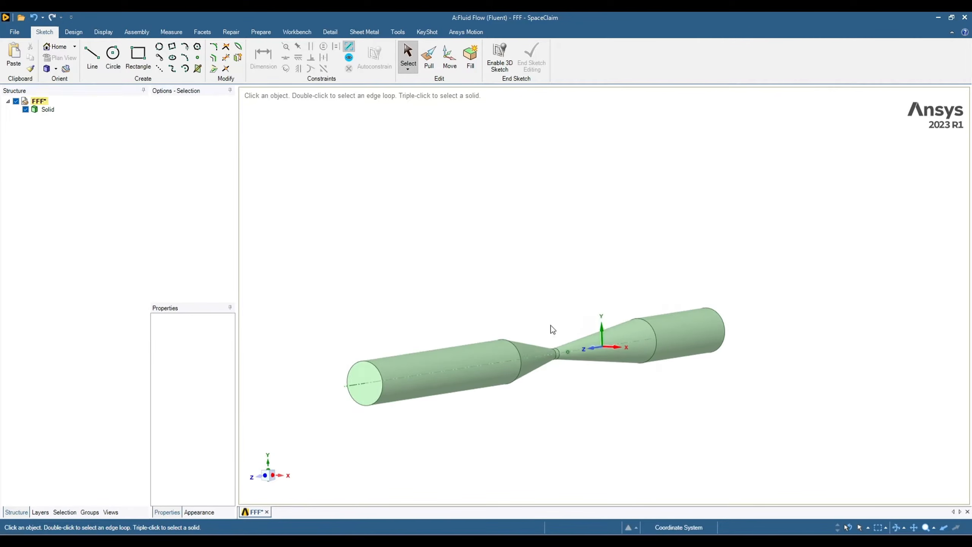
# Step: Create the three principal planes through the solid from the origin coordinate system
pyautogui.click(75, 34)
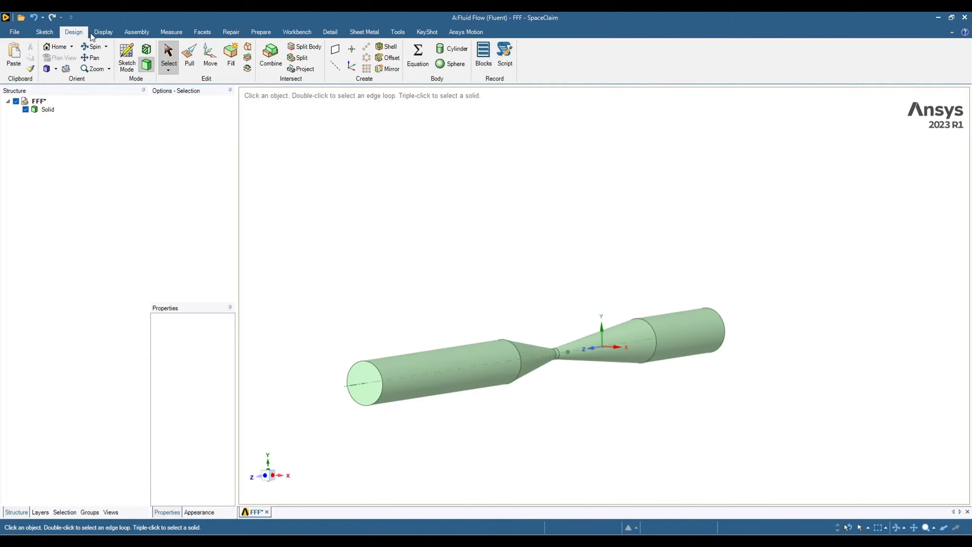
pyautogui.click(335, 49)
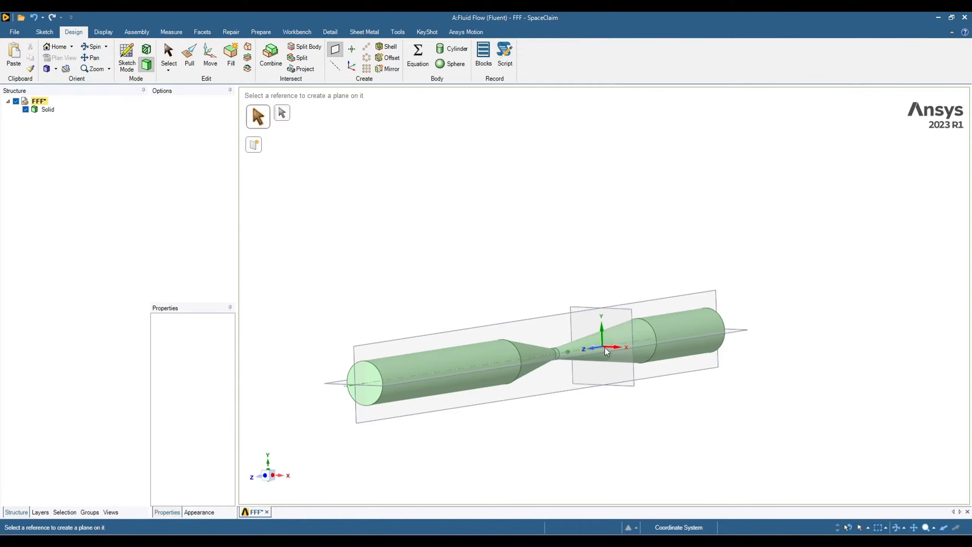
pyautogui.click(607, 351)
pyautogui.moveTo(607, 352); pyautogui.dragTo(483, 353, button='middle')
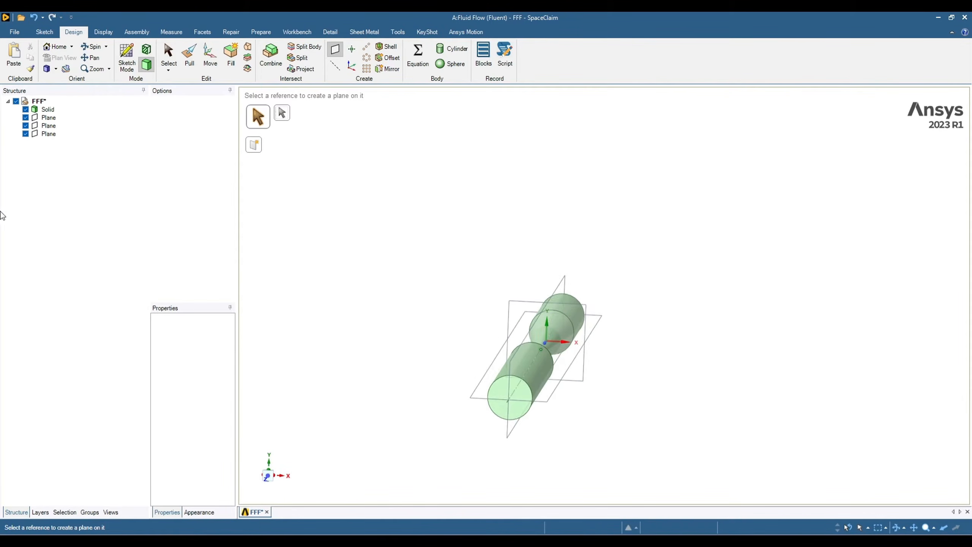
pyautogui.press('Escape')
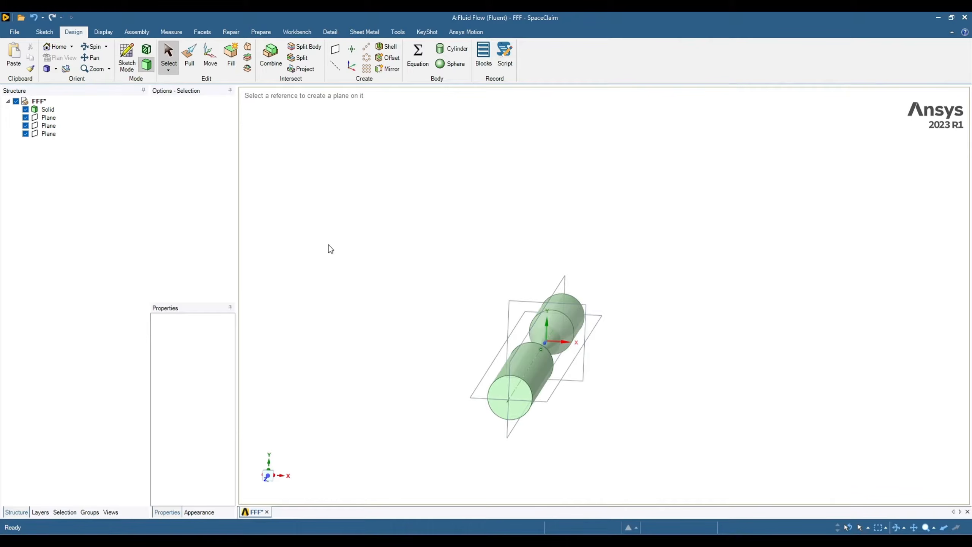
# Step: Hide the horizontal and crosswise planes, leaving only the vertical lengthwise plane shown, and dismiss the physics suppression notice
pyautogui.click(25, 134)
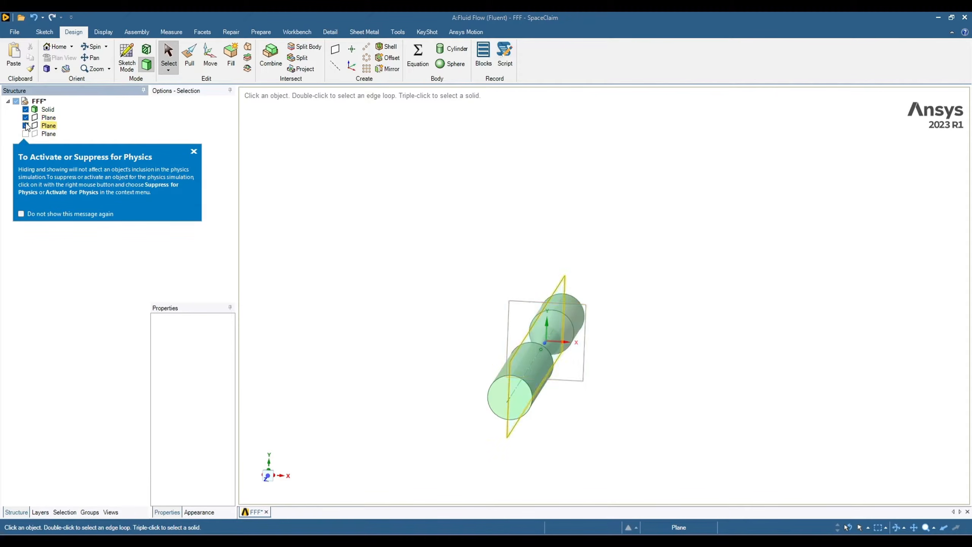
pyautogui.click(25, 117)
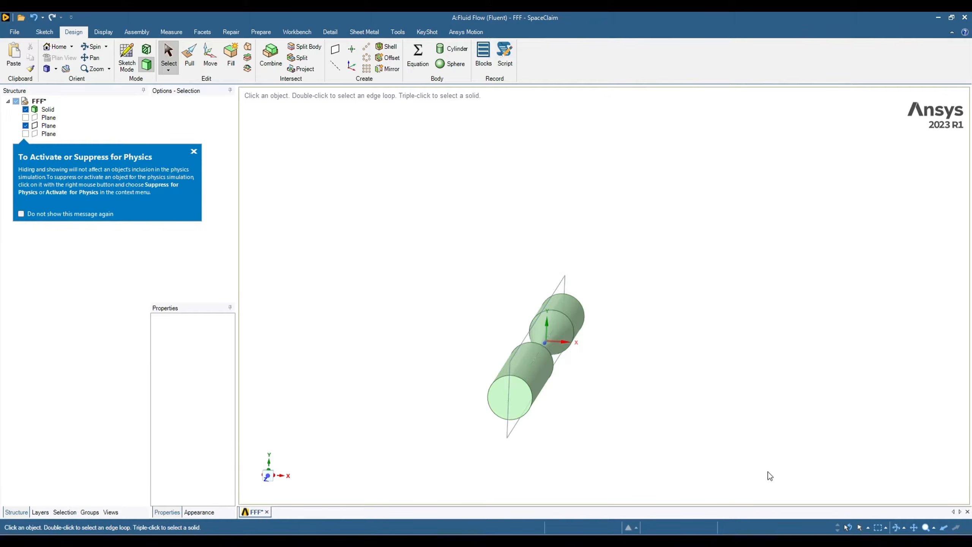
pyautogui.moveTo(770, 476); pyautogui.dragTo(695, 428, button='middle')
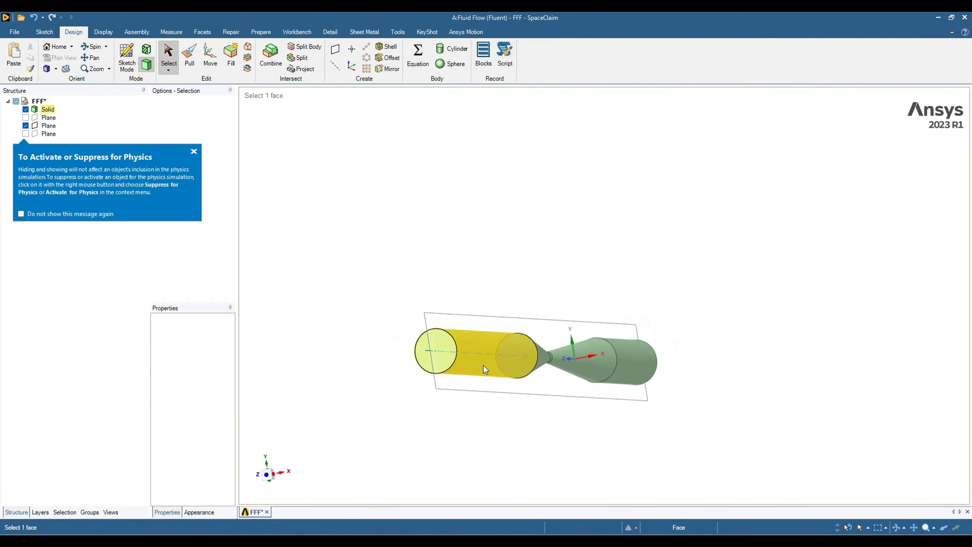
pyautogui.click(194, 151)
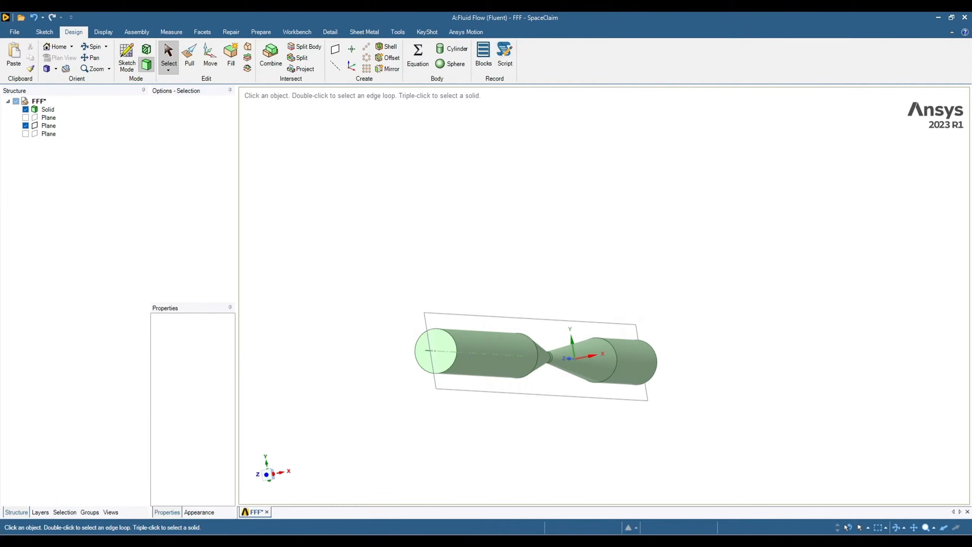
# Step: Split the nozzle solid into two halves with Split Body, using the vertical lengthwise plane as the cutter
pyautogui.click(310, 52)
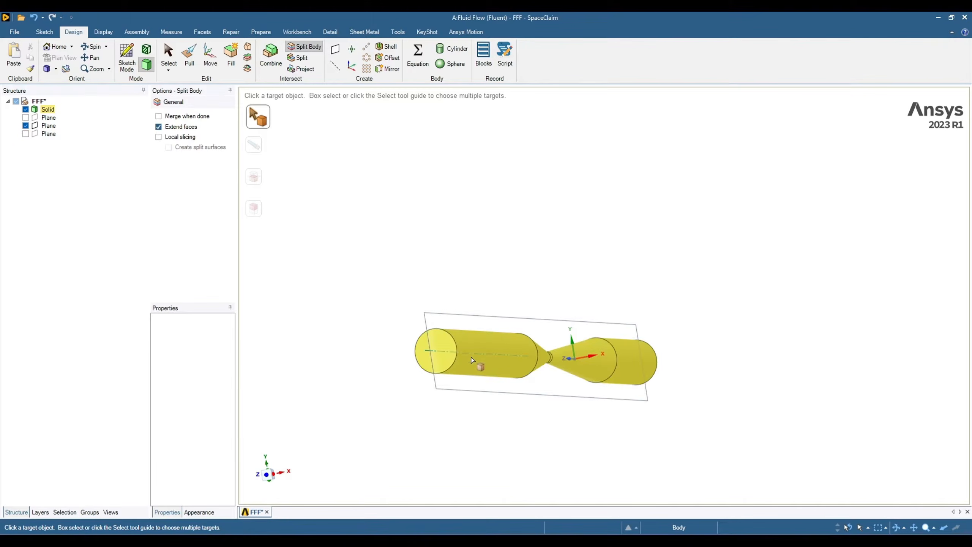
pyautogui.click(490, 351)
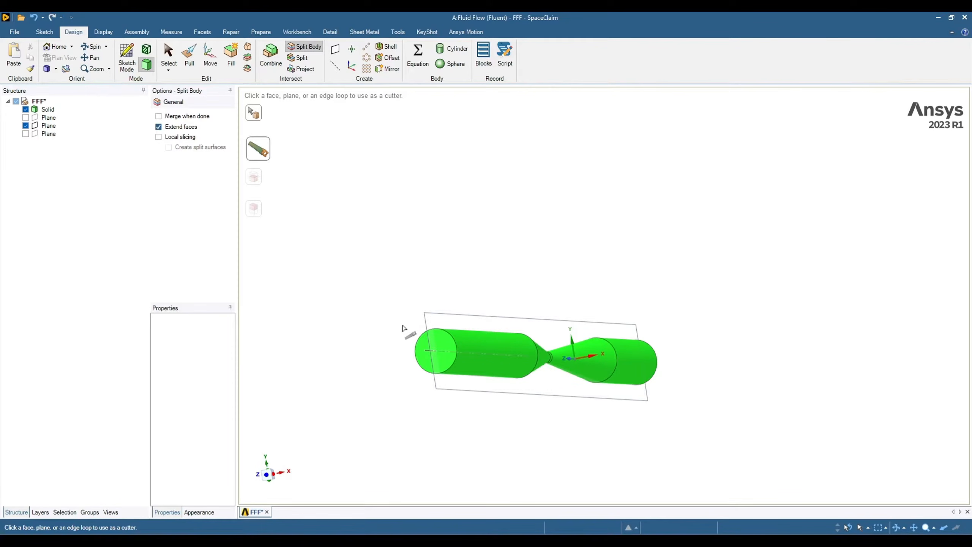
pyautogui.click(425, 321)
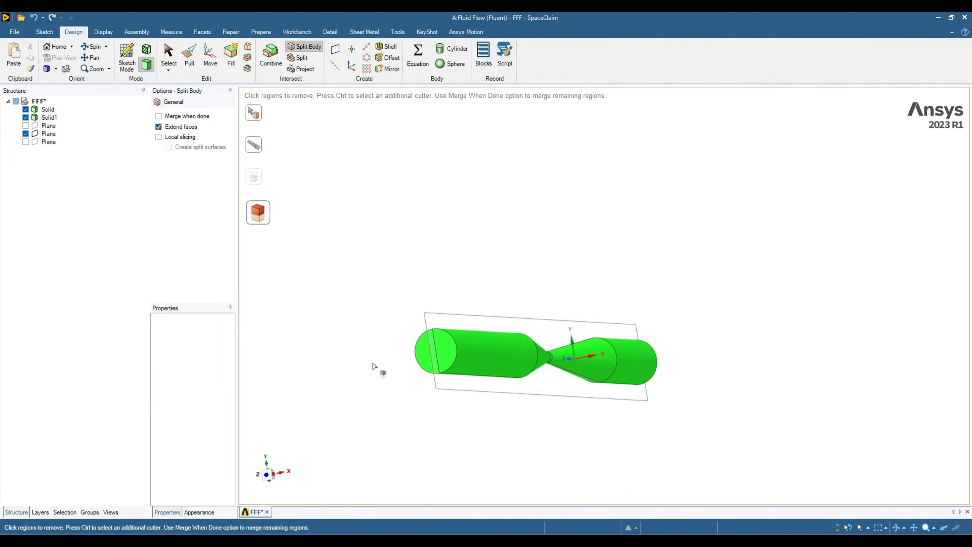
pyautogui.moveTo(346, 350); pyautogui.dragTo(459, 380, button='middle')
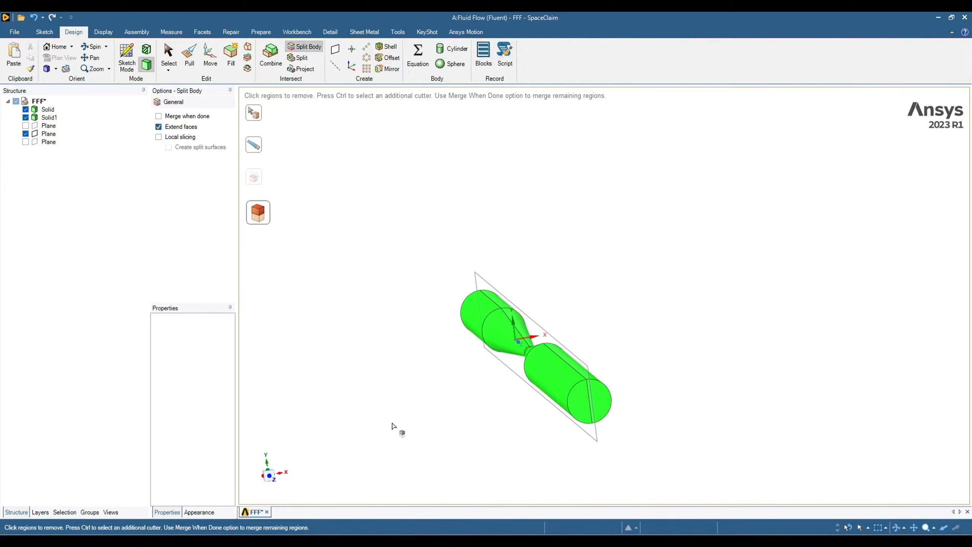
# Step: Leave the Split Body command and hide the remaining vertical lengthwise plane so only the two nozzle halves are shown
pyautogui.press('Escape')
pyautogui.moveTo(729, 405); pyautogui.dragTo(697, 404, button='middle')
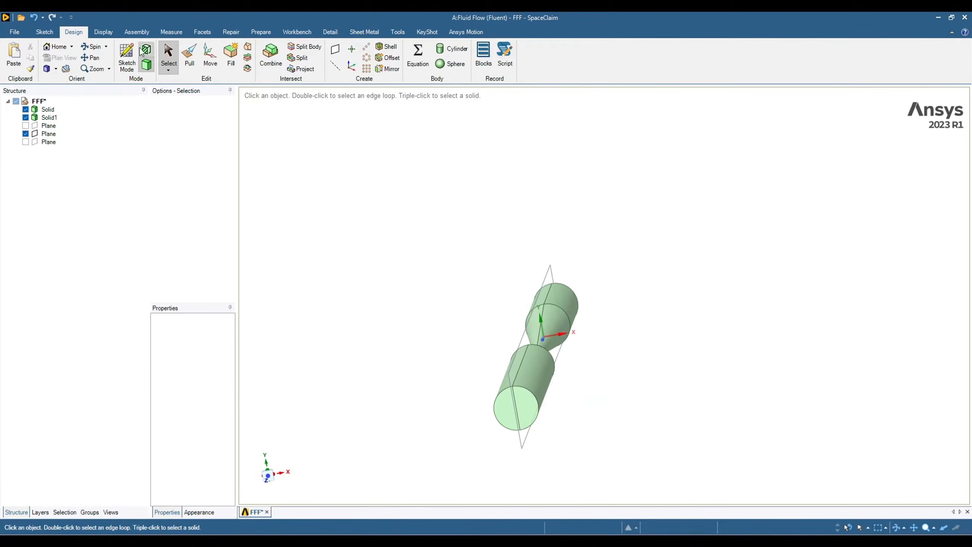
pyautogui.click(26, 133)
pyautogui.moveTo(532, 307)
pyautogui.mouseDown(button='middle')
pyautogui.moveTo(549, 288)
pyautogui.moveTo(528, 322)
pyautogui.mouseUp(button='middle')
pyautogui.click(429, 360)
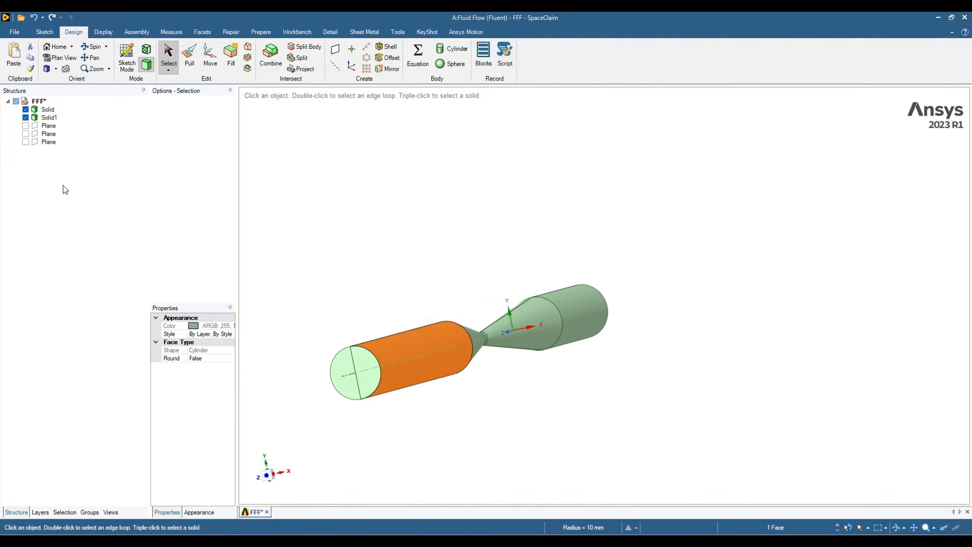
# Step: Hide the Solid1 half of the nozzle and suppress it for physics
pyautogui.click(25, 118)
pyautogui.click(52, 111)
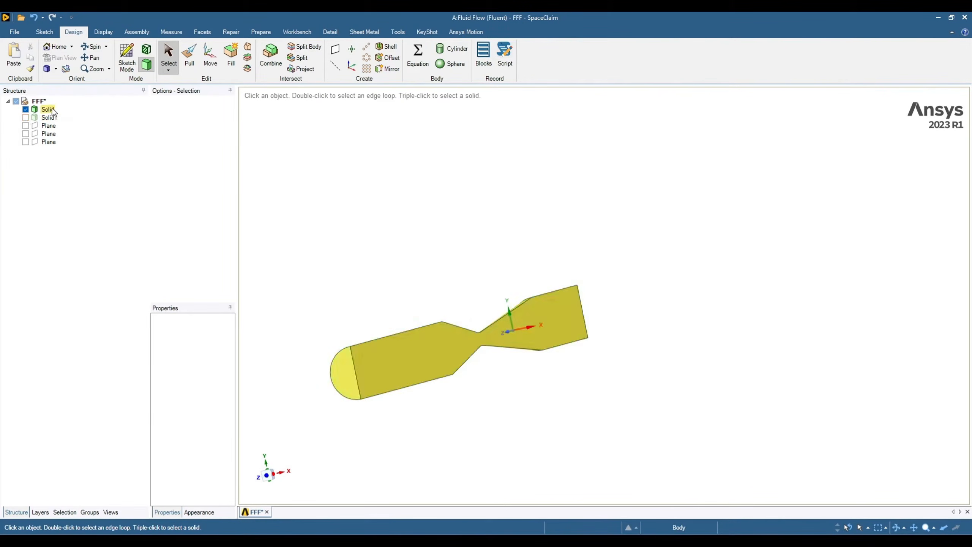
pyautogui.moveTo(532, 391); pyautogui.dragTo(525, 326, button='middle')
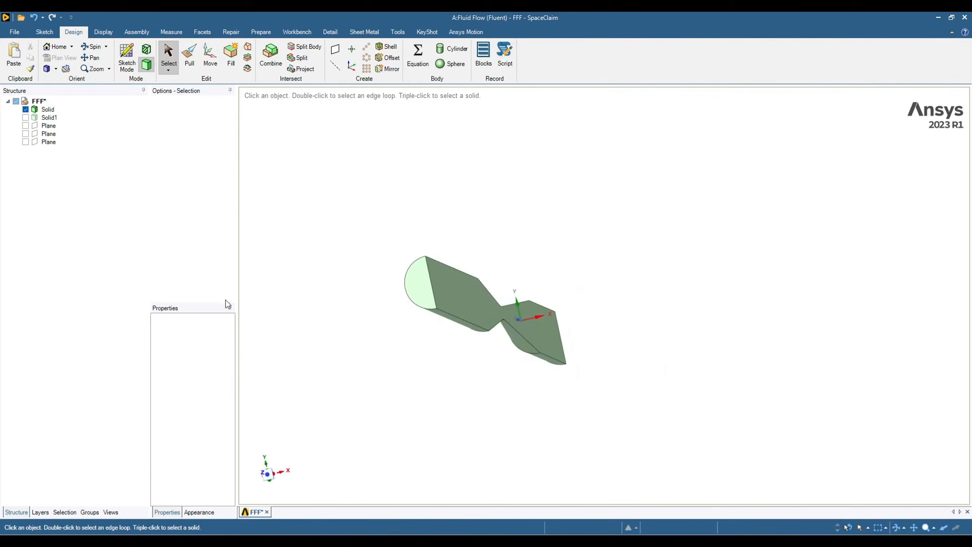
pyautogui.click(48, 120)
pyautogui.rightClick(49, 120)
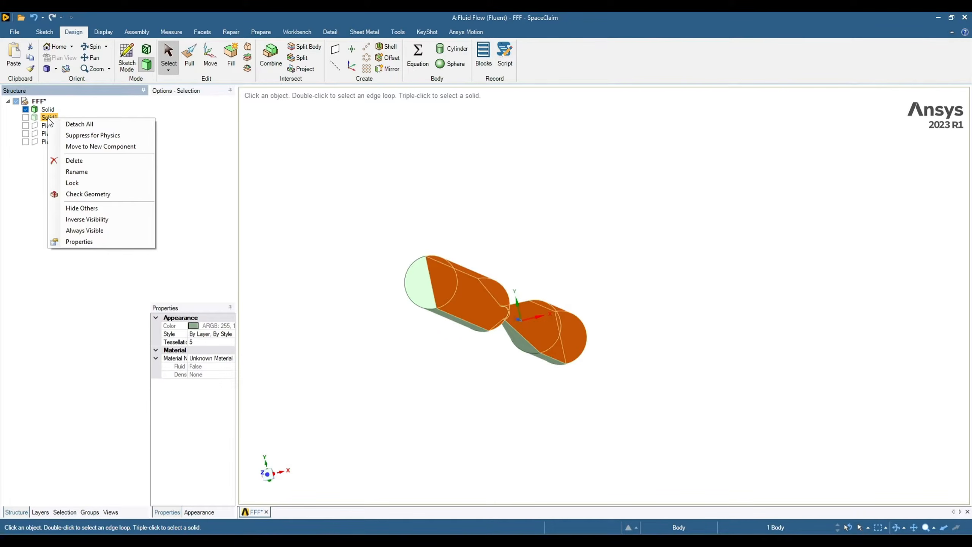
pyautogui.click(108, 135)
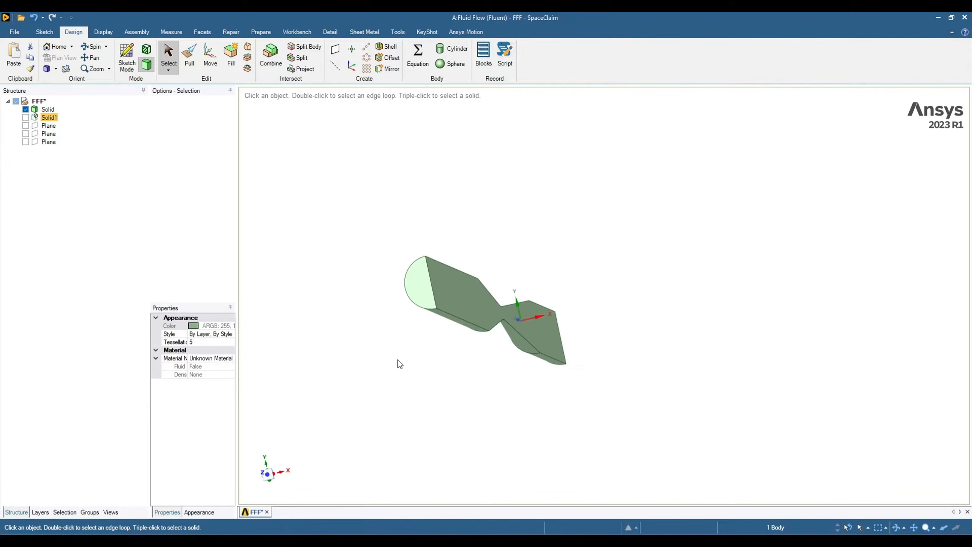
# Step: Check the flat cut face of the remaining nozzle half and close the SpaceClaim geometry editor
pyautogui.moveTo(486, 362); pyautogui.dragTo(542, 345, button='middle')
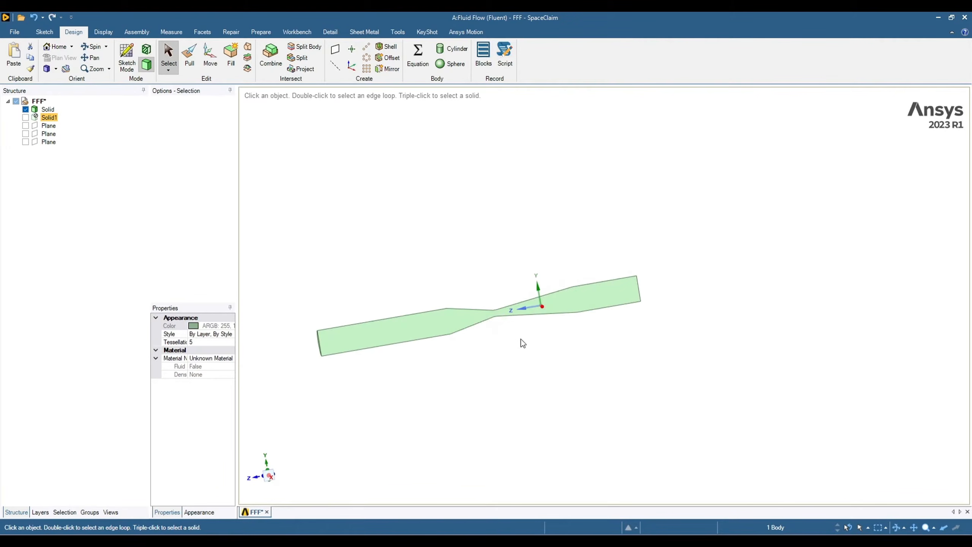
pyautogui.scroll(1, 497, 336)
pyautogui.scroll(-2, 477, 330)
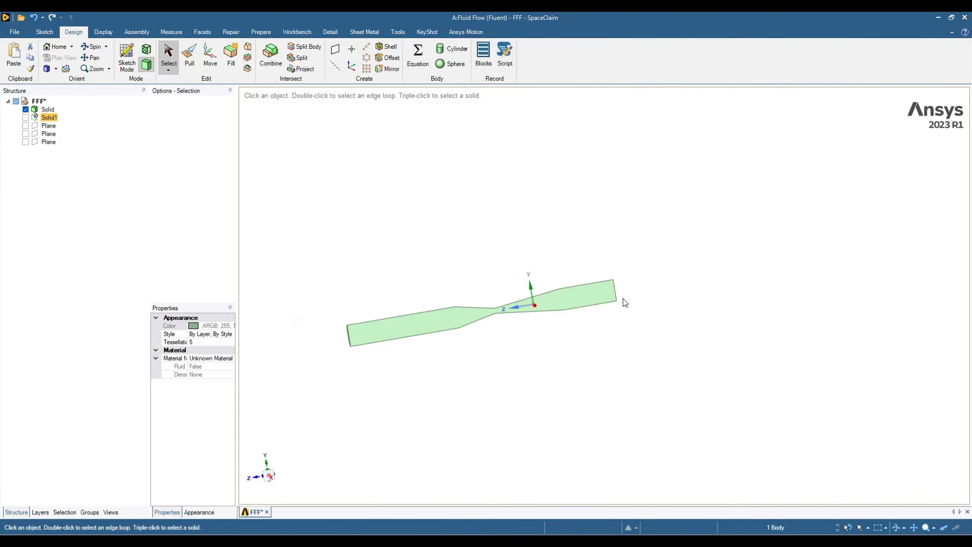
pyautogui.click(965, 18)
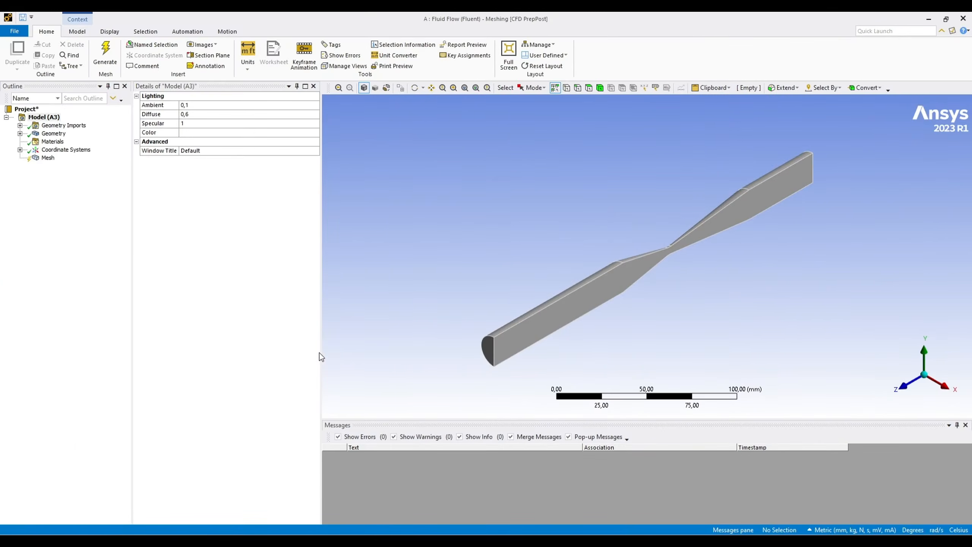
# Step: Try the face, body, edge and vertex selection filters on the half nozzle in Ansys Meshing, and clear the selection
pyautogui.moveTo(583, 324); pyautogui.dragTo(529, 314, button='middle')
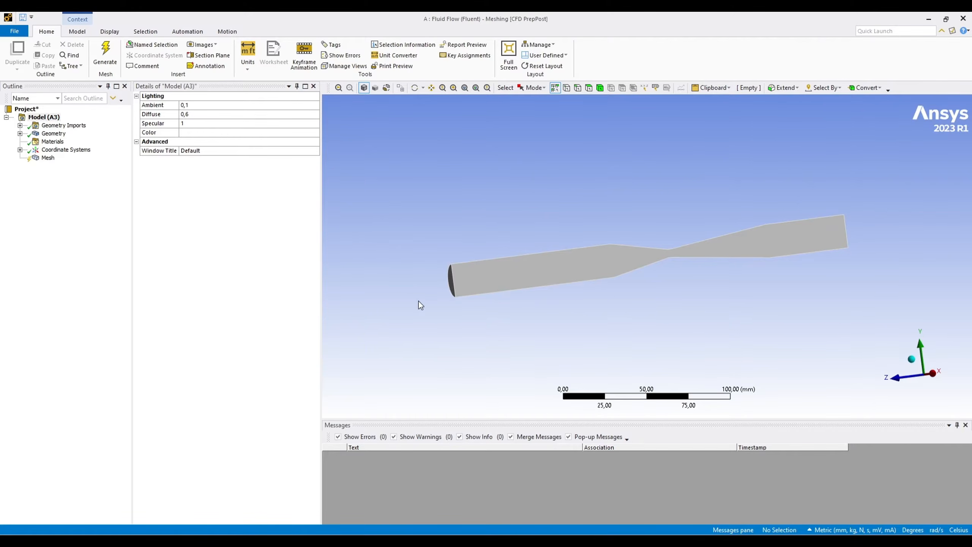
pyautogui.moveTo(420, 303); pyautogui.dragTo(539, 273, button='middle')
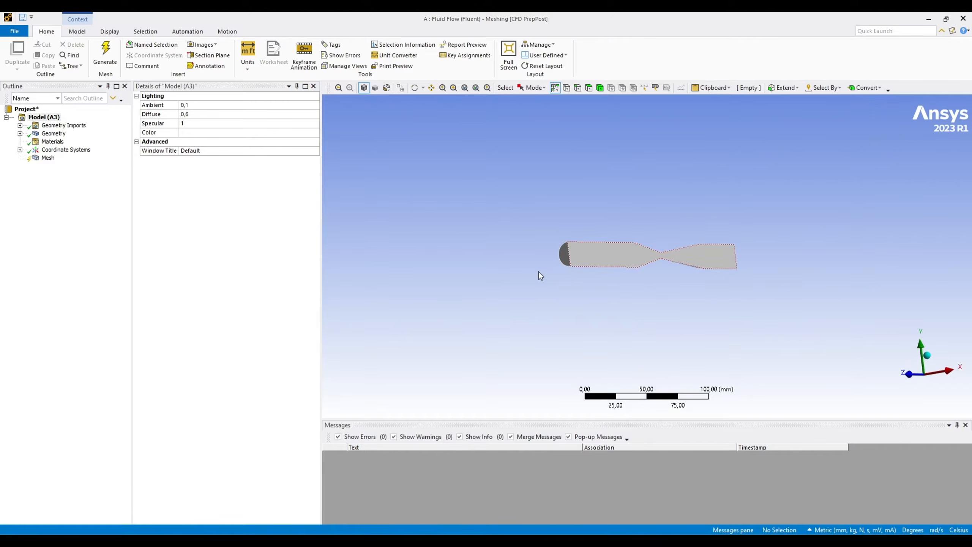
pyautogui.click(589, 89)
pyautogui.click(567, 258)
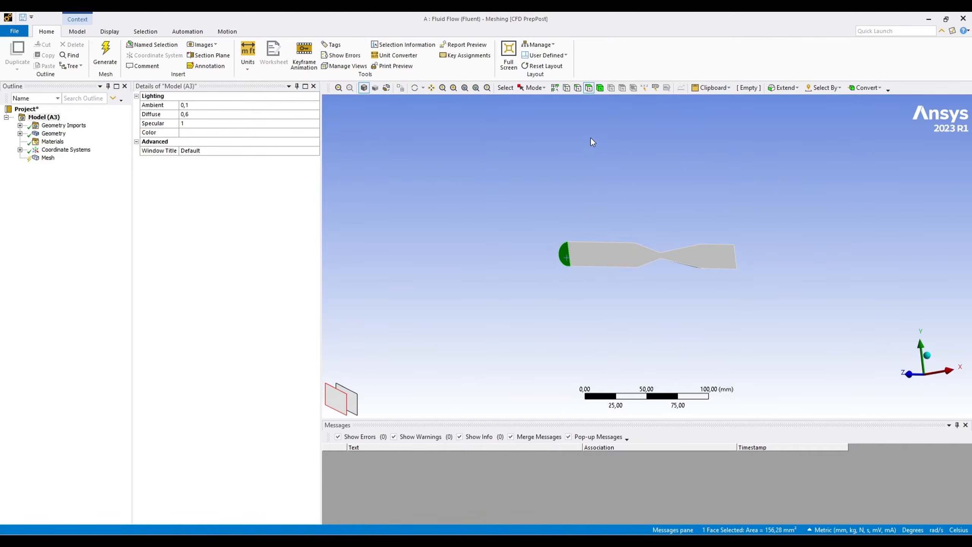
pyautogui.click(600, 88)
pyautogui.click(594, 256)
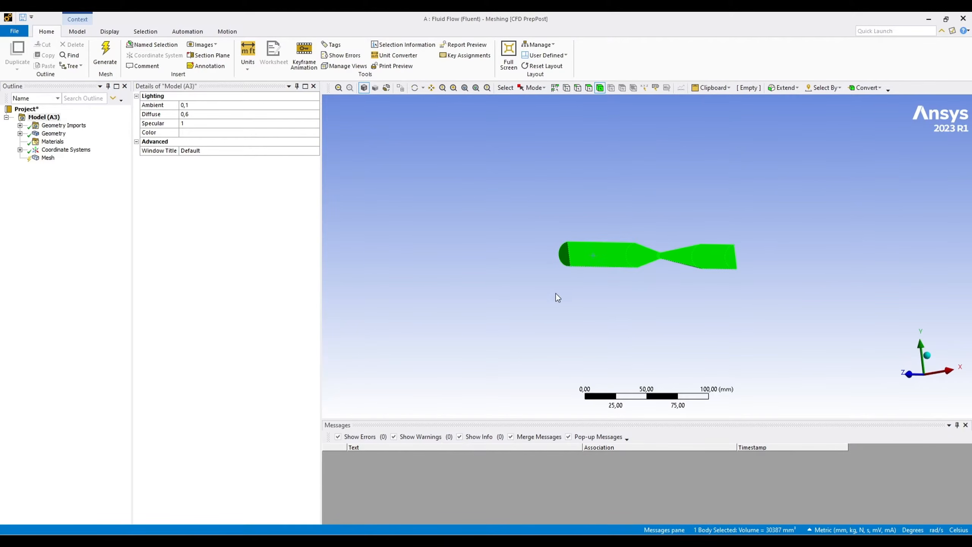
pyautogui.click(578, 88)
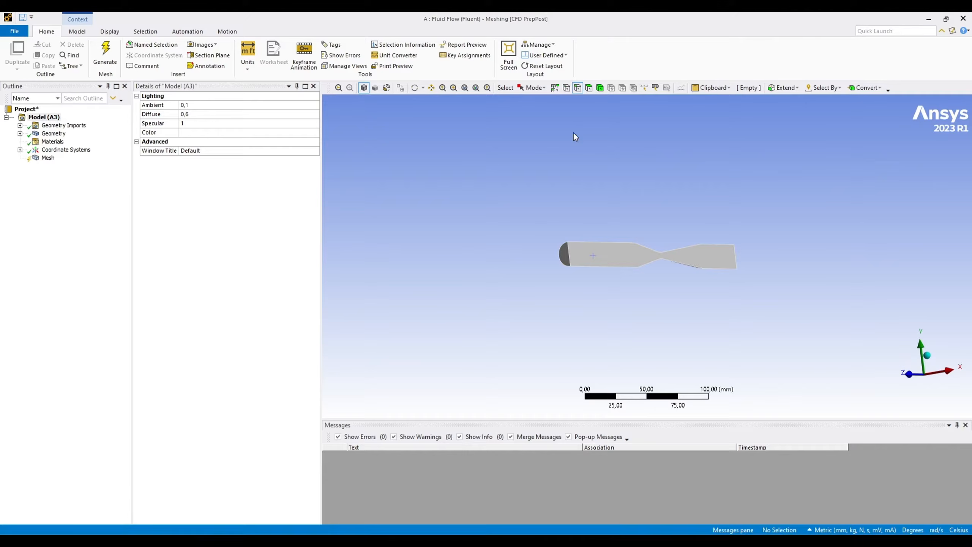
pyautogui.click(590, 241)
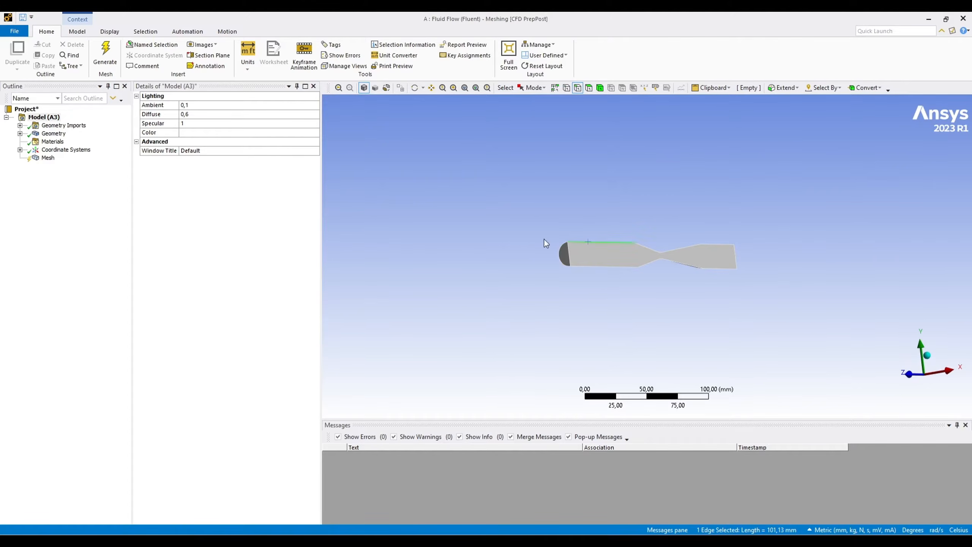
pyautogui.click(568, 89)
pyautogui.click(570, 265)
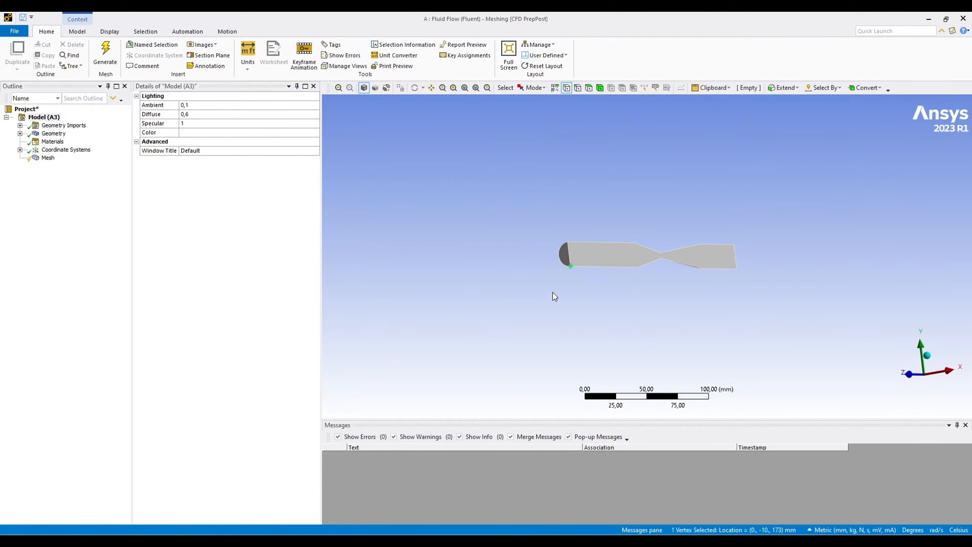
pyautogui.click(554, 293)
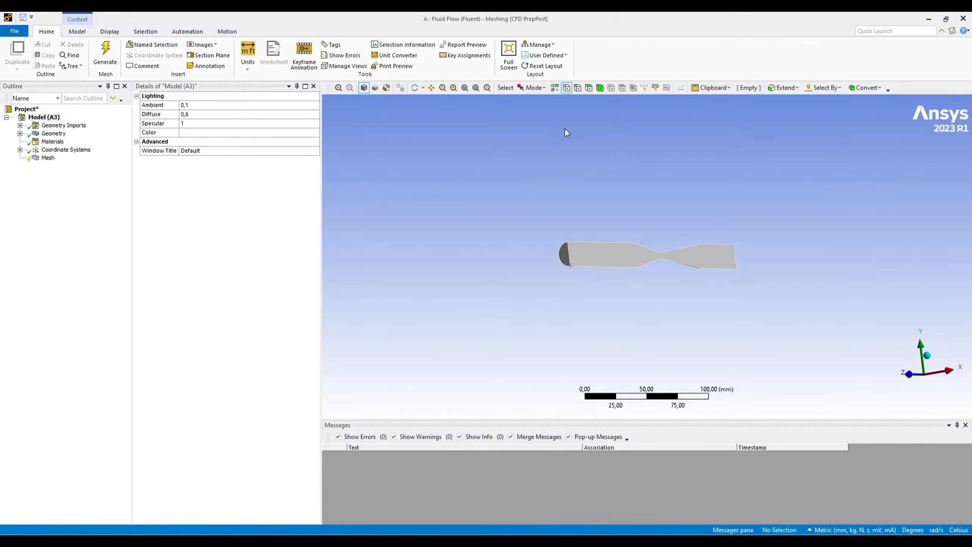
# Step: Create a named selection "inlet" on the semicircular end face at the nozzle's positive Z end, using the face filter
pyautogui.click(589, 89)
pyautogui.scroll(-2, 548, 270)
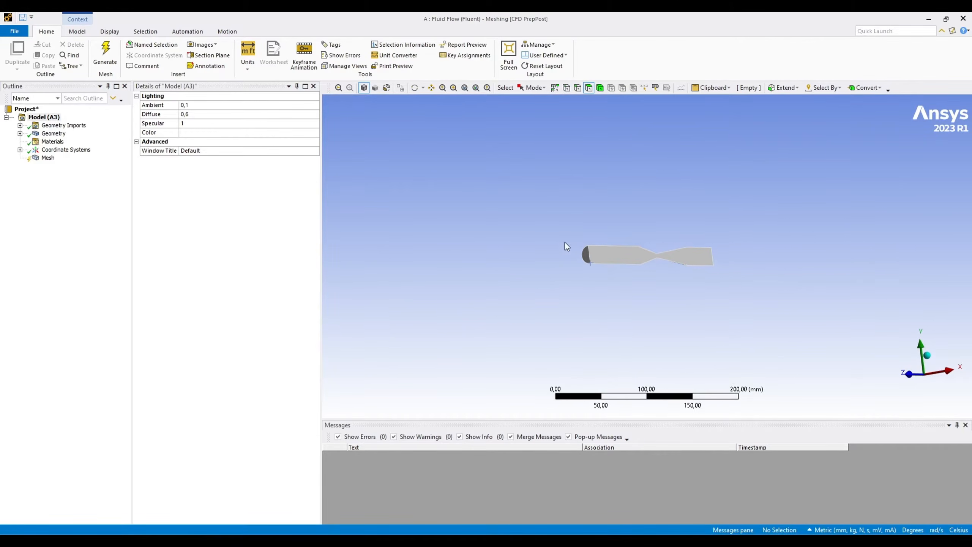
pyautogui.moveTo(555, 244); pyautogui.dragTo(595, 285, button='right')
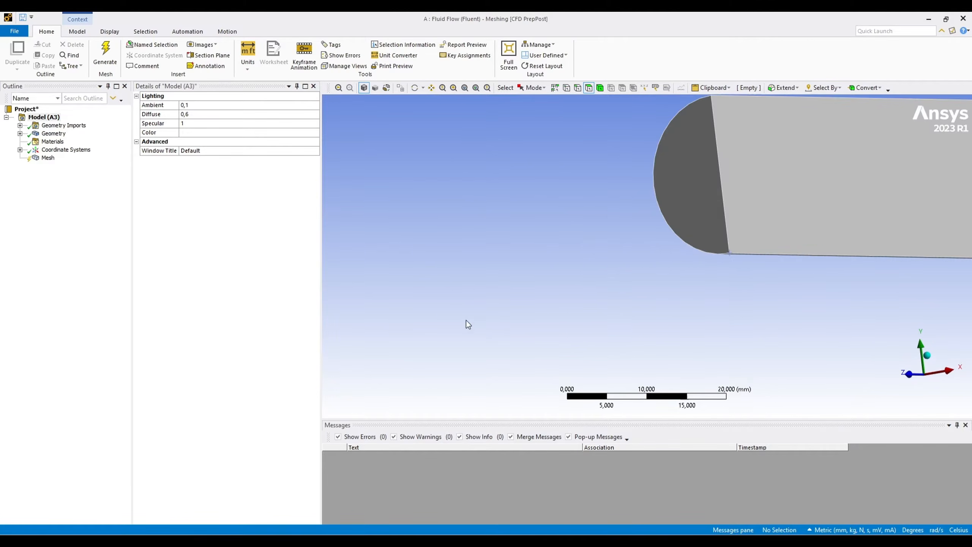
pyautogui.scroll(-4, 456, 330)
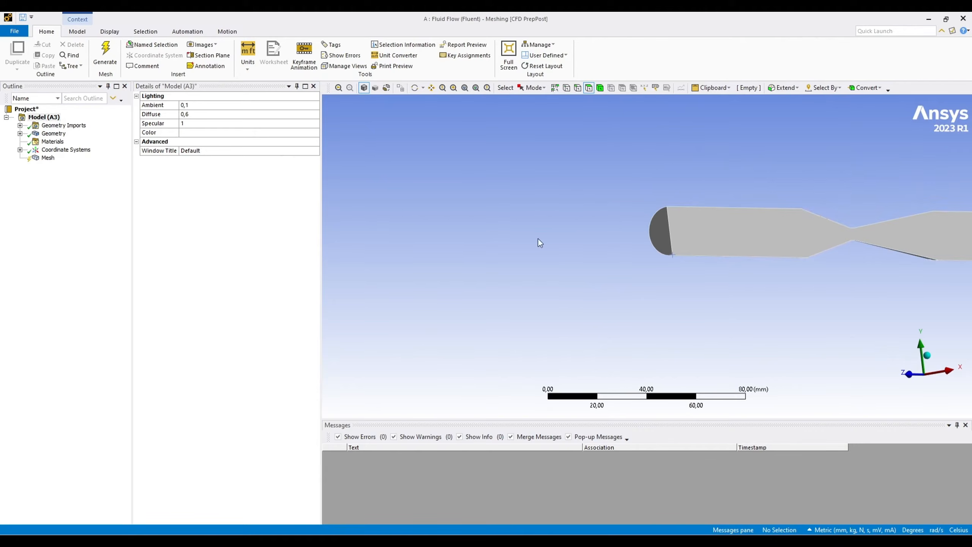
pyautogui.moveTo(621, 167); pyautogui.dragTo(711, 271, button='right')
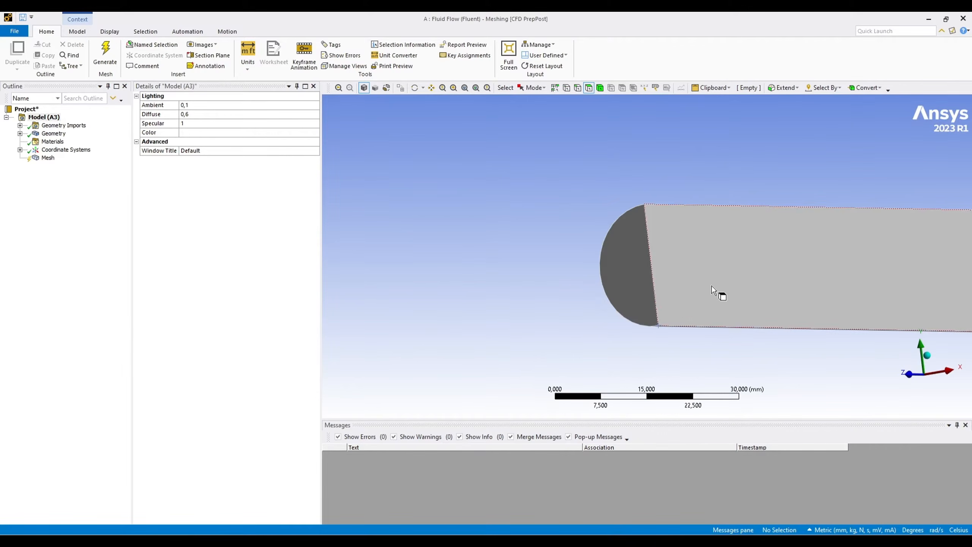
pyautogui.click(632, 273)
pyautogui.rightClick(498, 211)
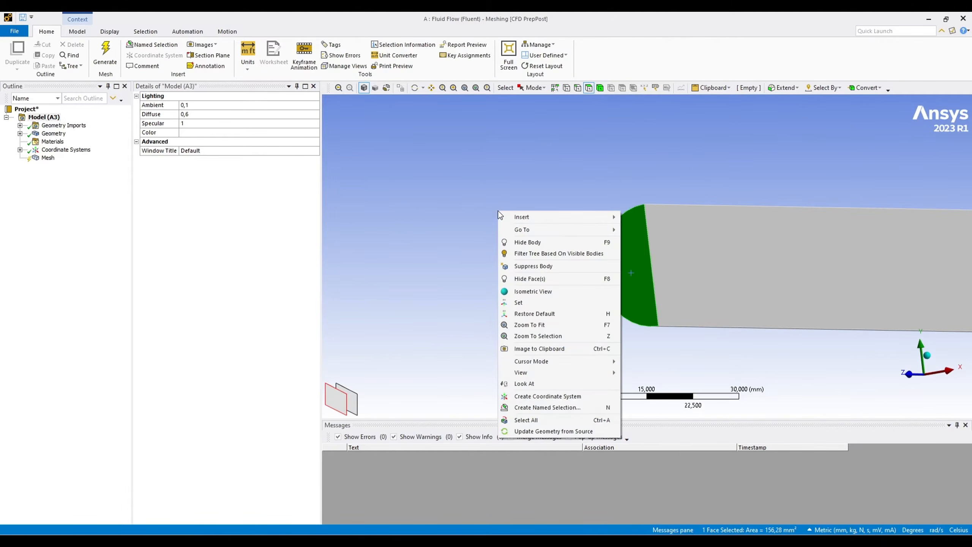
pyautogui.click(546, 408)
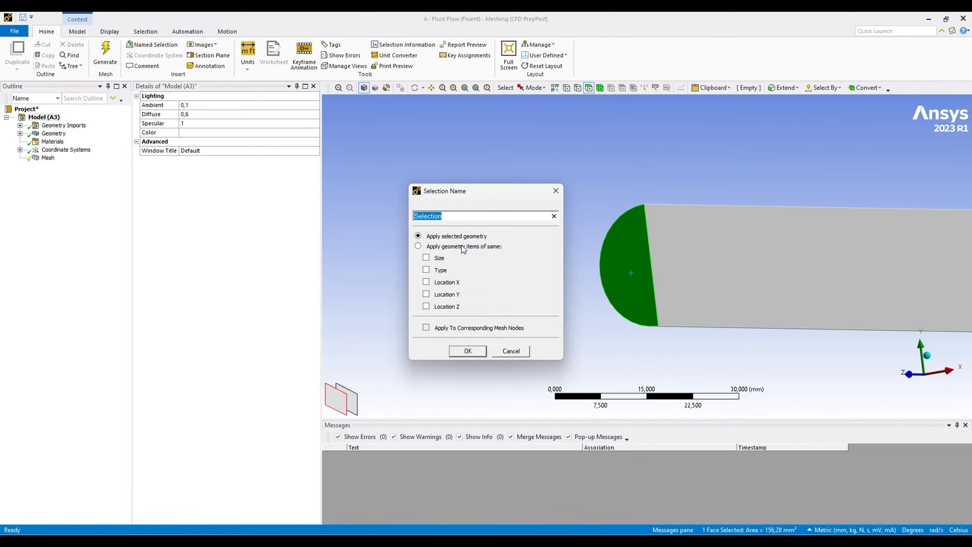
pyautogui.write('inlet')
pyautogui.click(467, 352)
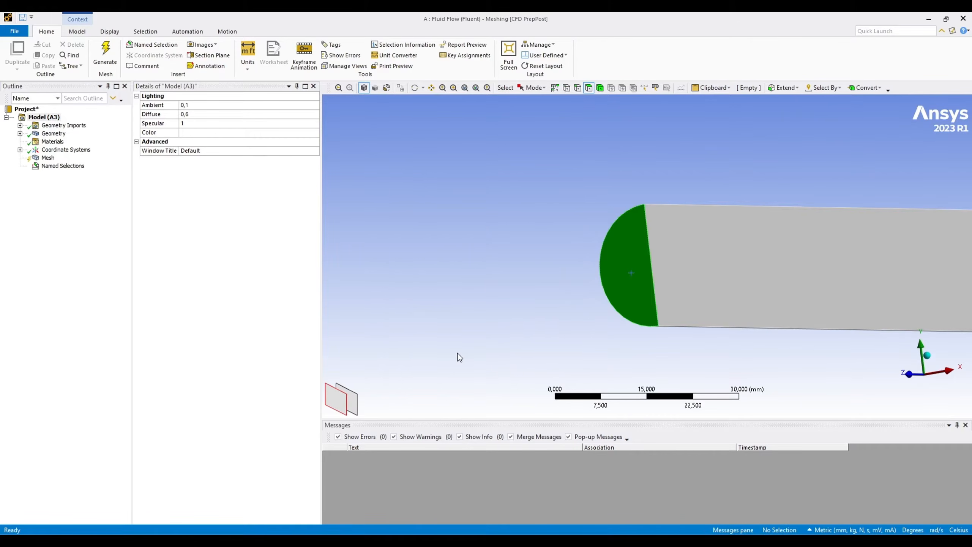
# Step: Create a named selection "outlet" on the semicircular face at the opposite, negative Z end of the nozzle
pyautogui.scroll(-5, 417, 318)
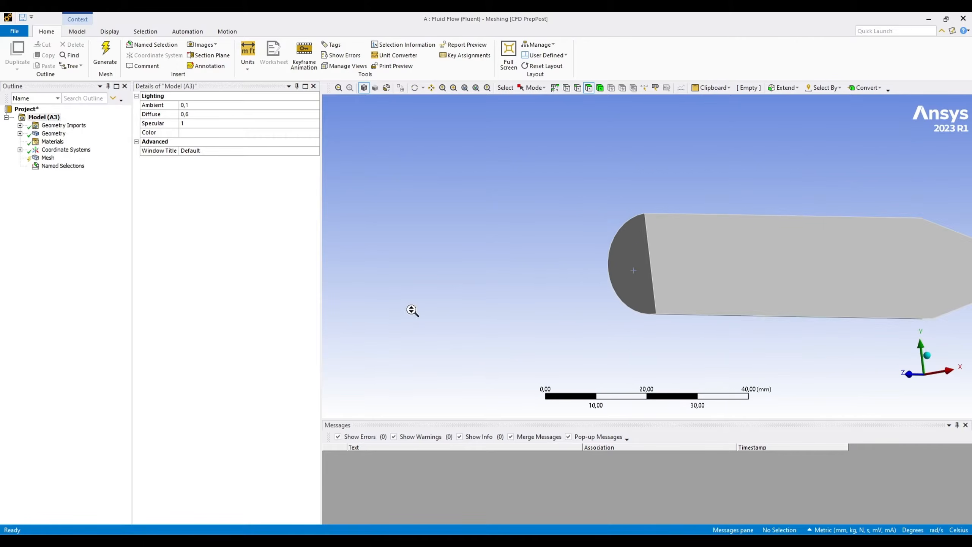
pyautogui.scroll(-3, 406, 310)
pyautogui.moveTo(797, 316); pyautogui.dragTo(610, 354, button='middle')
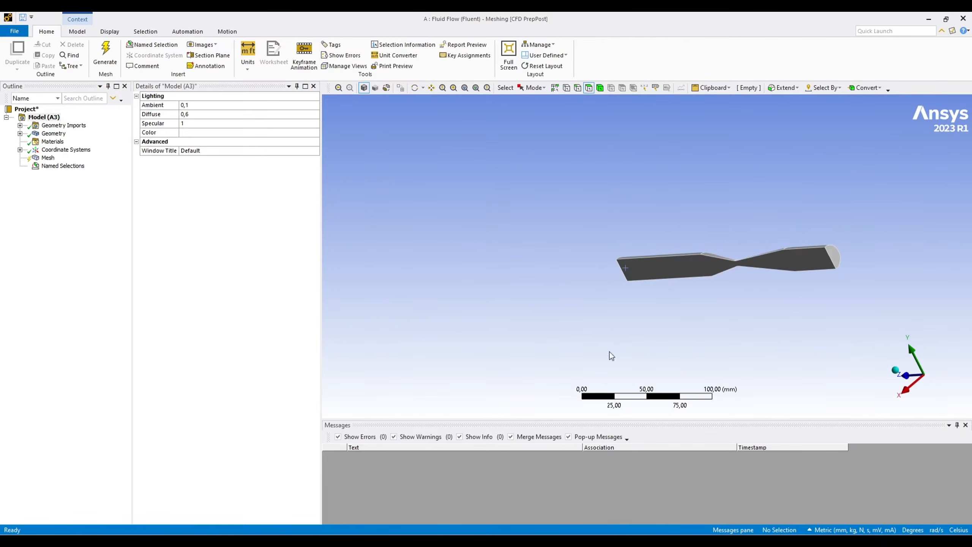
pyautogui.click(834, 256)
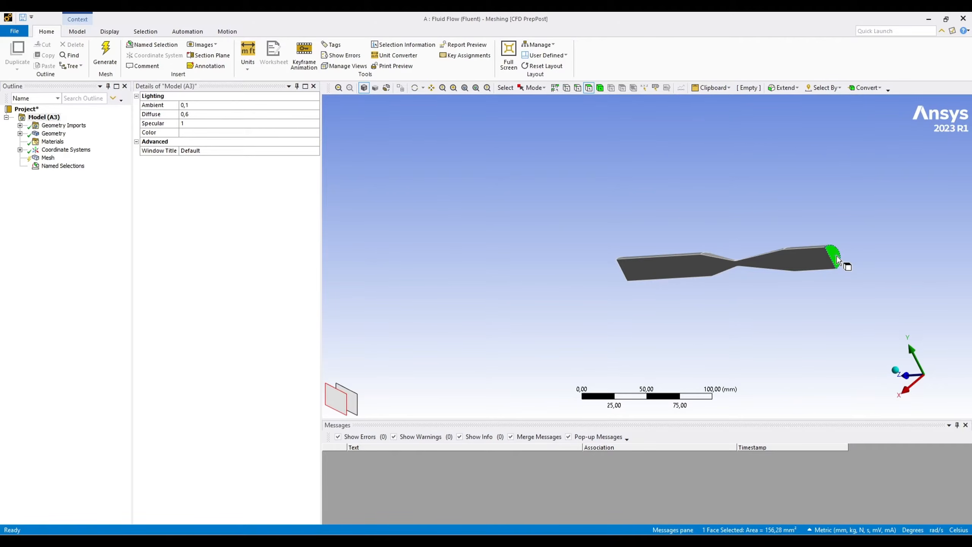
pyautogui.press('n')
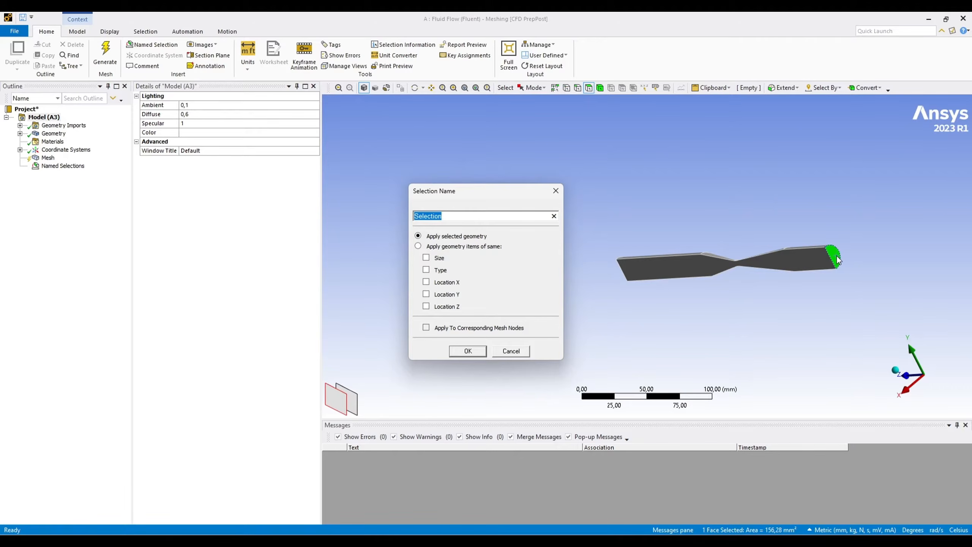
pyautogui.write('outlet')
pyautogui.press('Return')
# Step: Create a named selection "symmetry" on the flat lengthwise cut face of the half nozzle
pyautogui.moveTo(837, 260); pyautogui.dragTo(717, 278, button='middle')
pyautogui.click(676, 294)
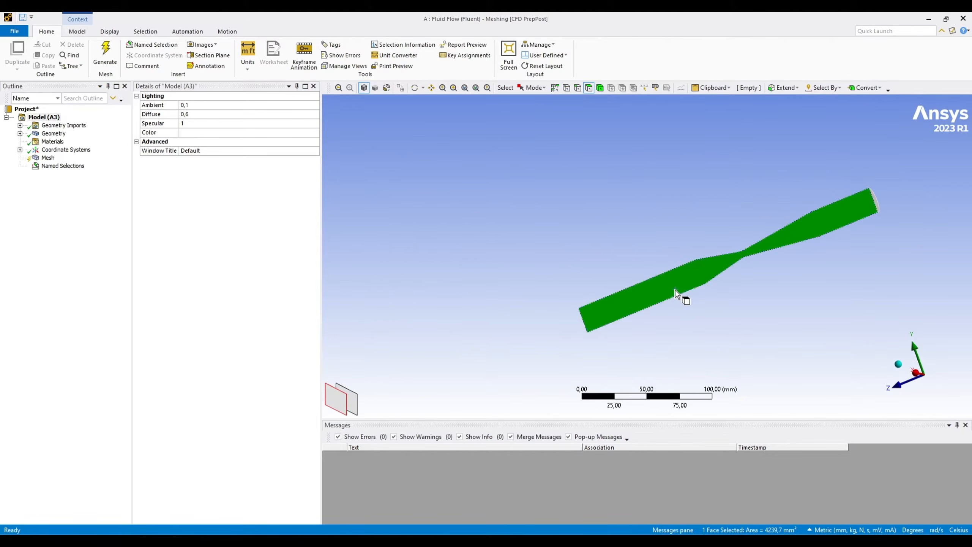
pyautogui.moveTo(617, 223); pyautogui.dragTo(687, 319, button='middle')
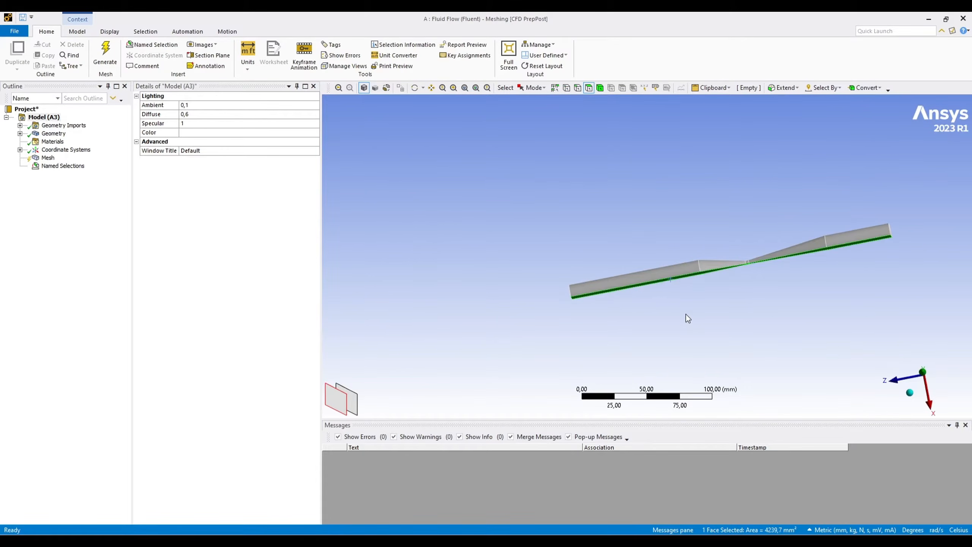
pyautogui.write('n')
pyautogui.write('symmetry')
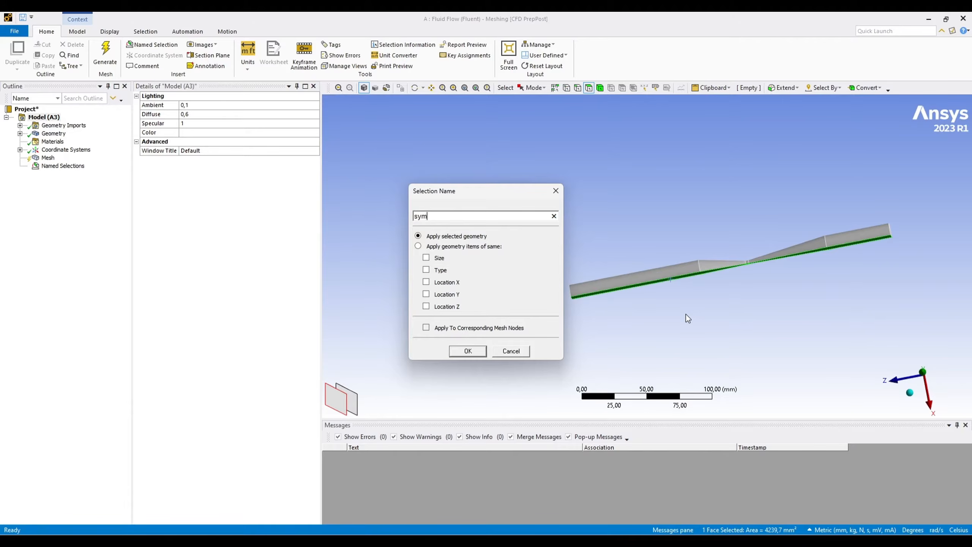
pyautogui.click(458, 351)
# Step: Create a named selection "walls" on the five curved outer faces along the half nozzle
pyautogui.moveTo(706, 312)
pyautogui.mouseDown(button='middle')
pyautogui.moveTo(753, 241)
pyautogui.moveTo(823, 307)
pyautogui.moveTo(725, 327)
pyautogui.moveTo(700, 312)
pyautogui.mouseUp(button='middle')
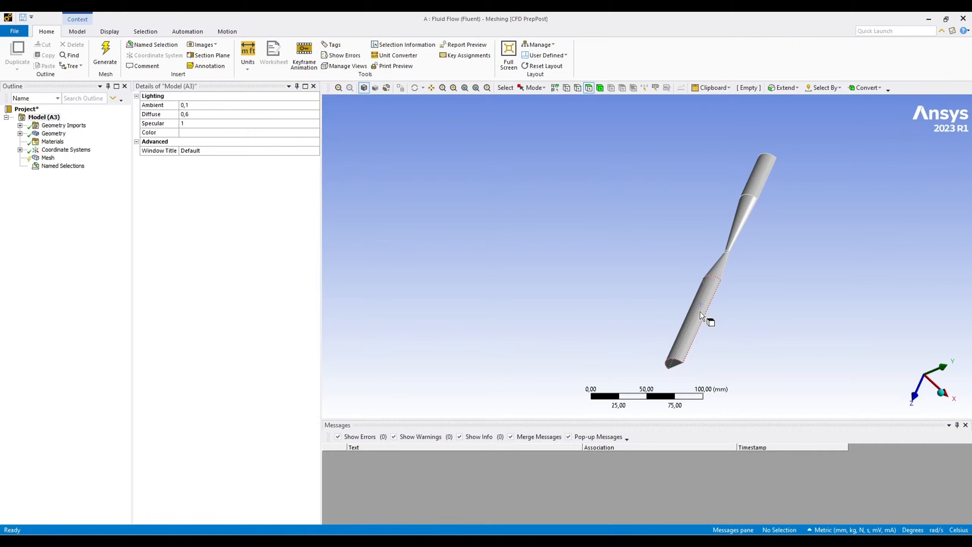
pyautogui.click(700, 311)
pyautogui.scroll(2, 699, 242)
pyautogui.moveTo(698, 241); pyautogui.dragTo(731, 291, button='right')
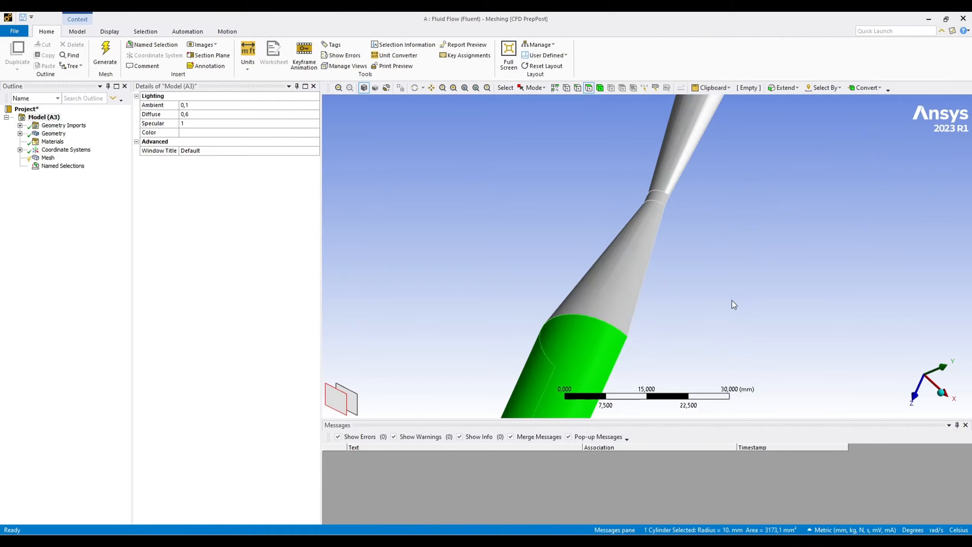
pyautogui.keyDown('ctrl'); pyautogui.click(608, 294); pyautogui.keyUp('ctrl')
pyautogui.keyDown('ctrl'); pyautogui.click(659, 195); pyautogui.keyUp('ctrl')
pyautogui.keyDown('ctrl'); pyautogui.click(670, 164); pyautogui.keyUp('ctrl')
pyautogui.scroll(4, 460, 352)
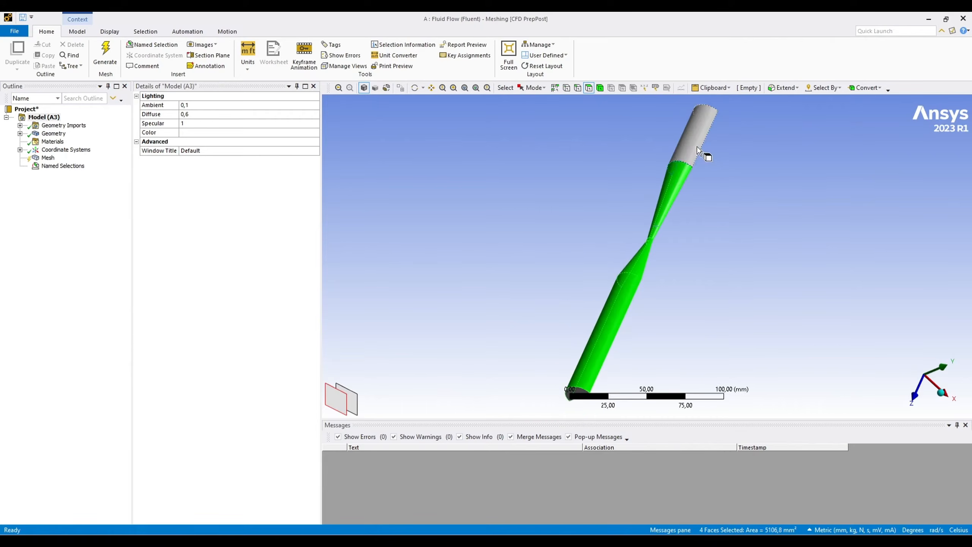
pyautogui.keyDown('ctrl'); pyautogui.click(698, 149); pyautogui.keyUp('ctrl')
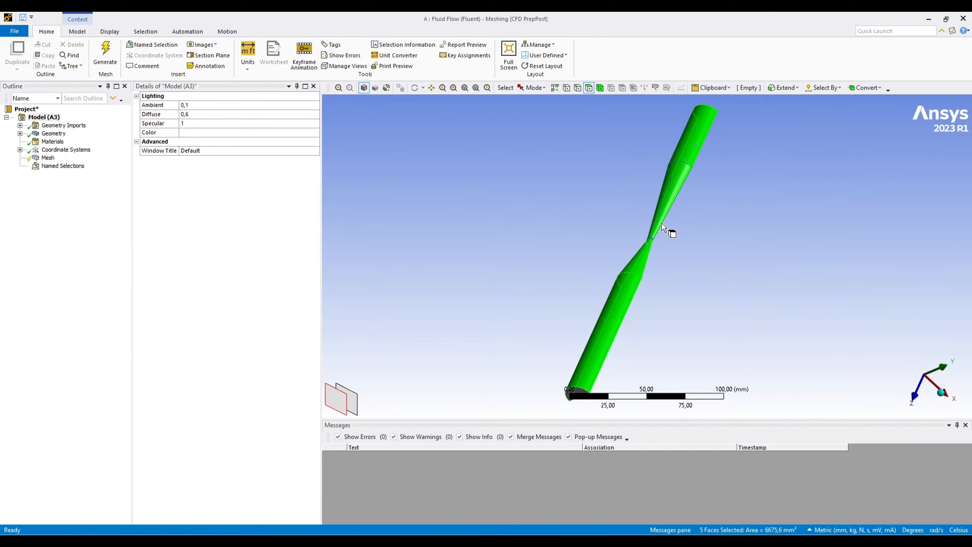
pyautogui.write('n')
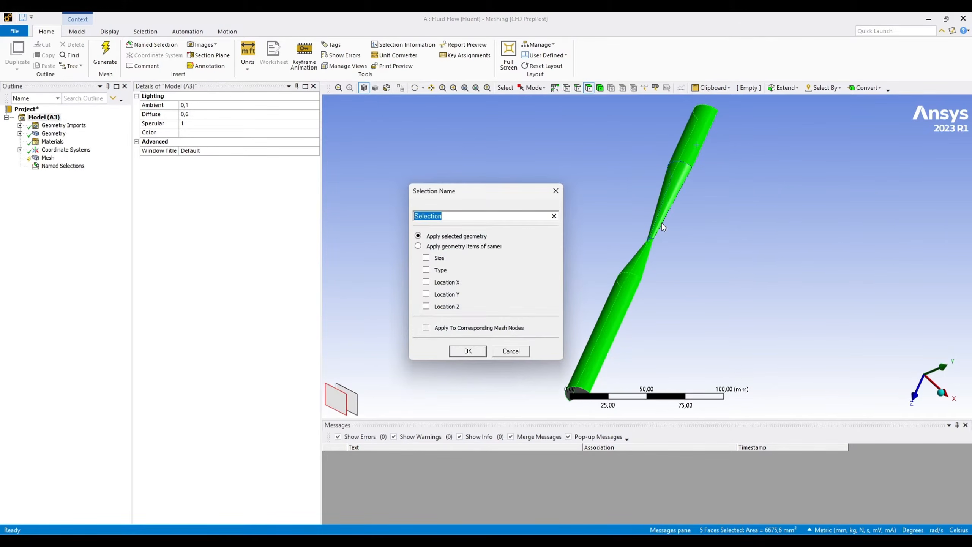
pyautogui.write('walls')
pyautogui.click(474, 351)
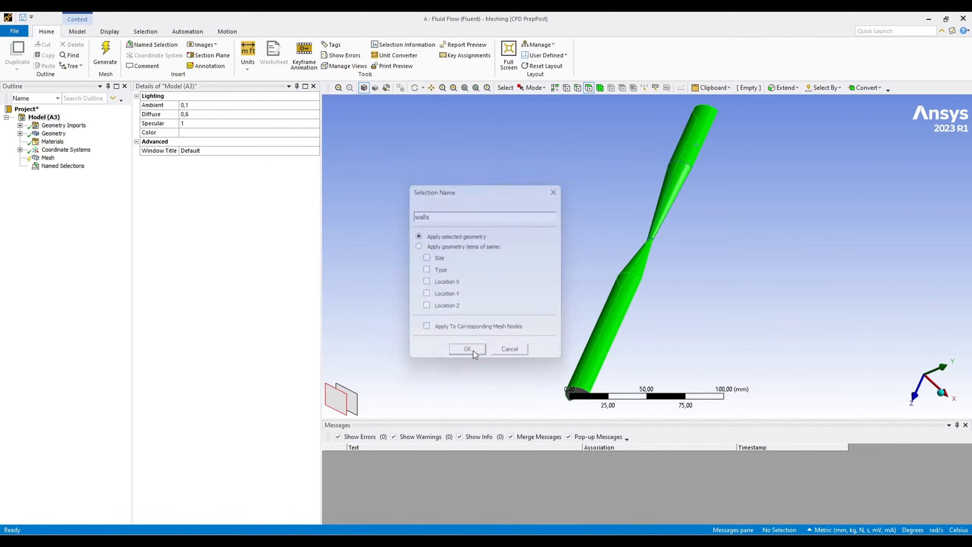
pyautogui.moveTo(571, 326); pyautogui.dragTo(546, 312, button='middle')
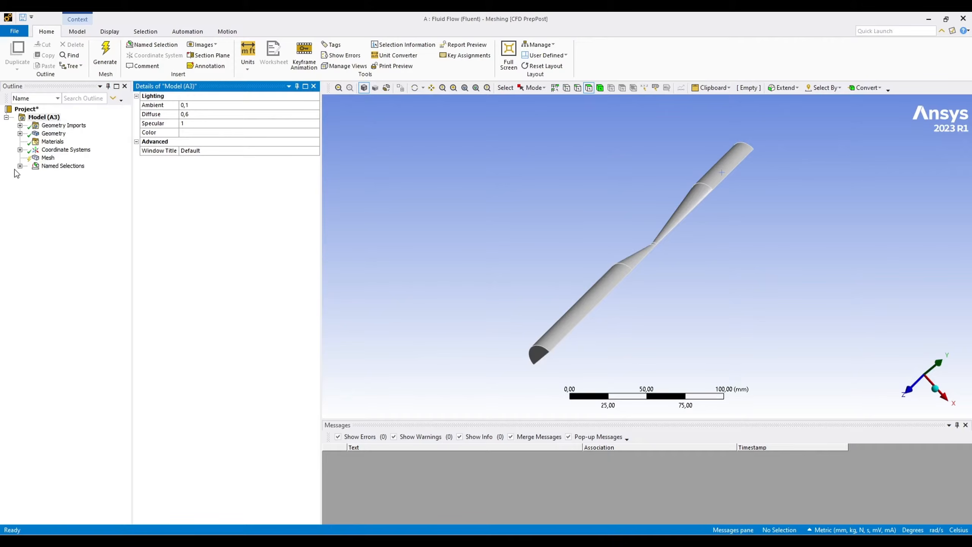
# Step: Review the faces assigned to the inlet, outlet, walls and symmetry named selections on the half nozzle
pyautogui.click(20, 166)
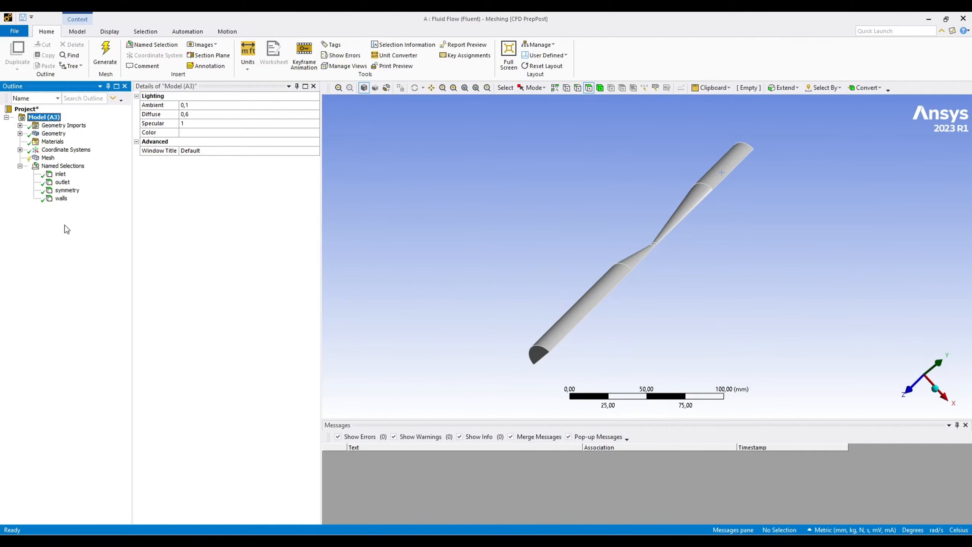
pyautogui.click(60, 174)
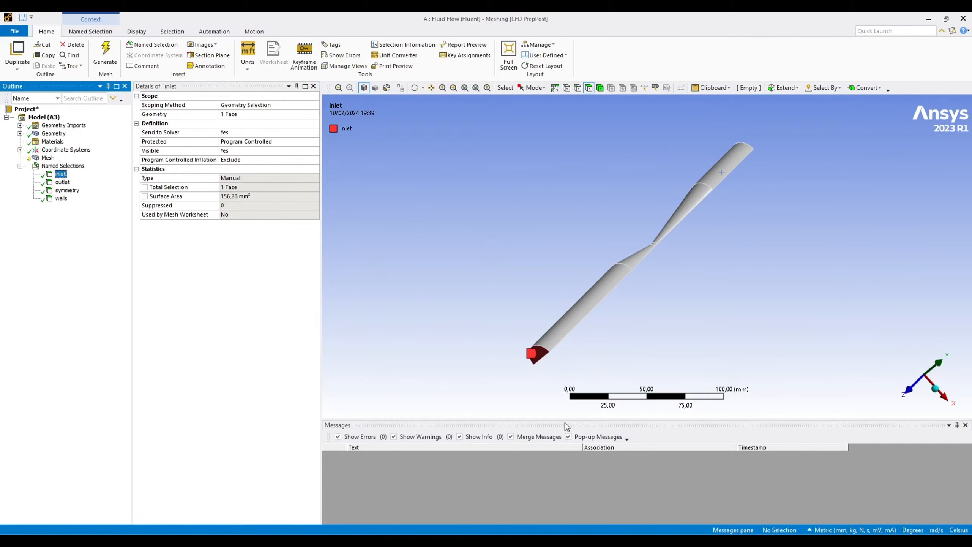
pyautogui.moveTo(485, 350); pyautogui.dragTo(458, 318, button='middle')
pyautogui.click(62, 182)
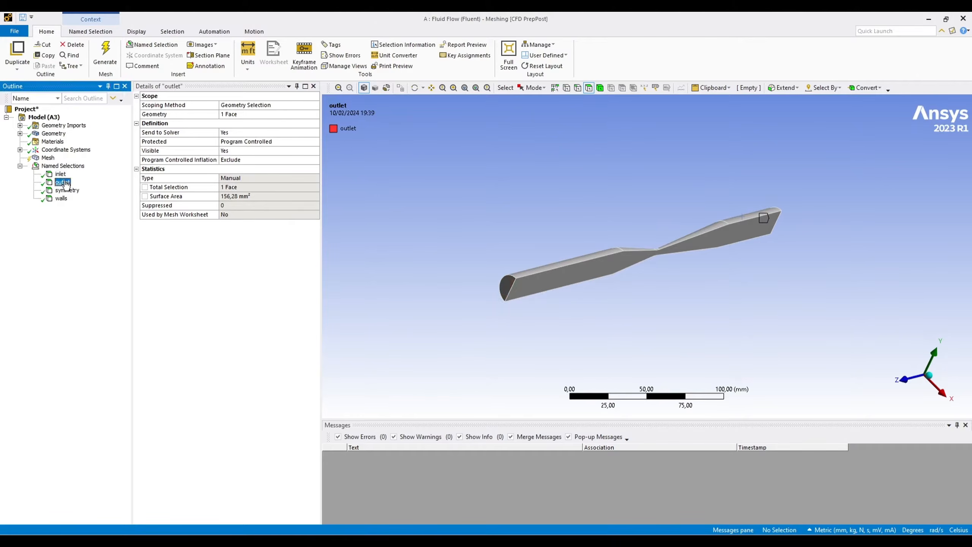
pyautogui.moveTo(741, 334); pyautogui.dragTo(572, 381, button='middle')
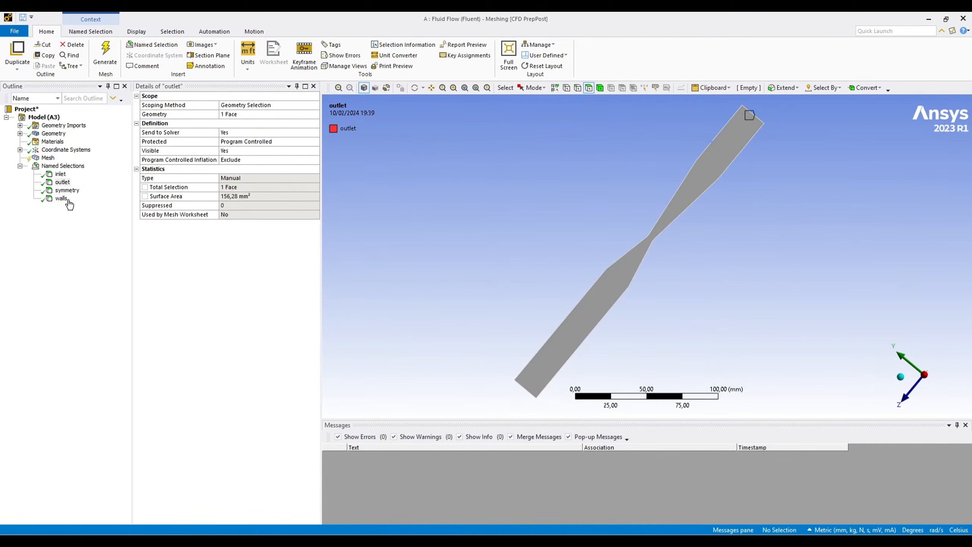
pyautogui.click(61, 198)
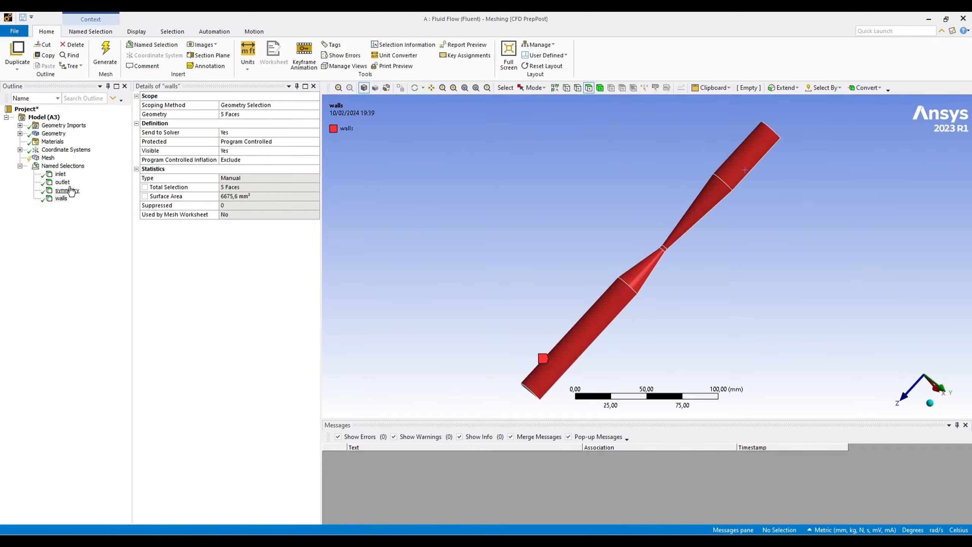
pyautogui.click(67, 191)
pyautogui.moveTo(799, 368); pyautogui.dragTo(666, 265, button='middle')
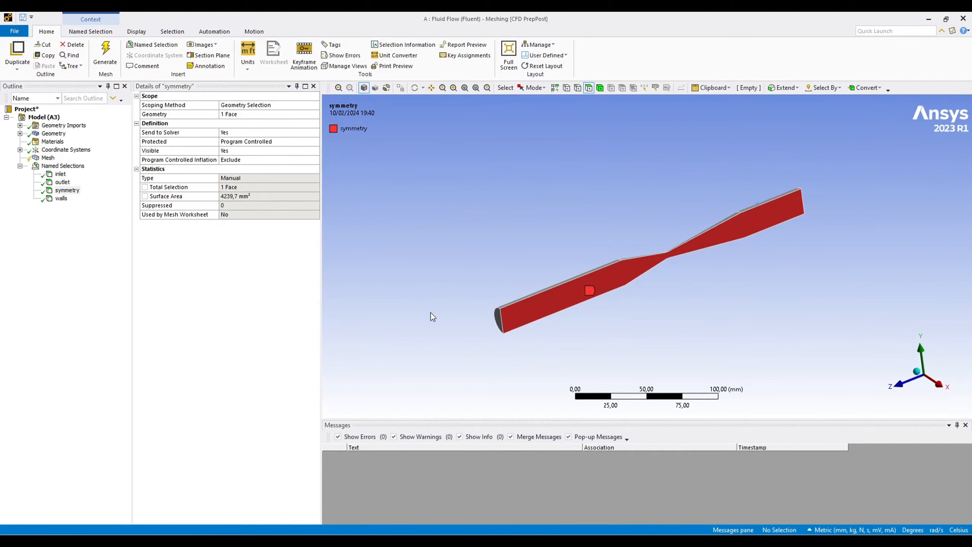
pyautogui.click(20, 166)
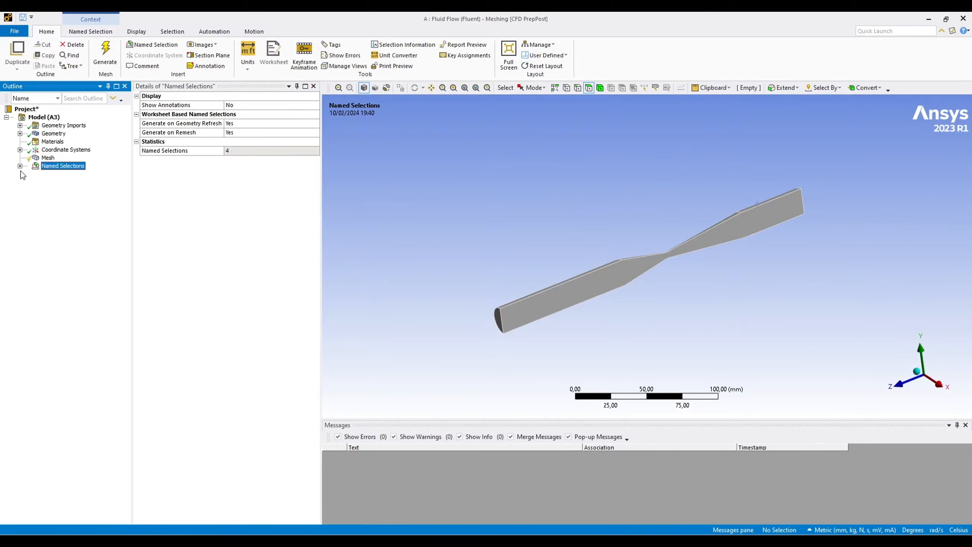
pyautogui.moveTo(497, 306); pyautogui.dragTo(451, 315, button='middle')
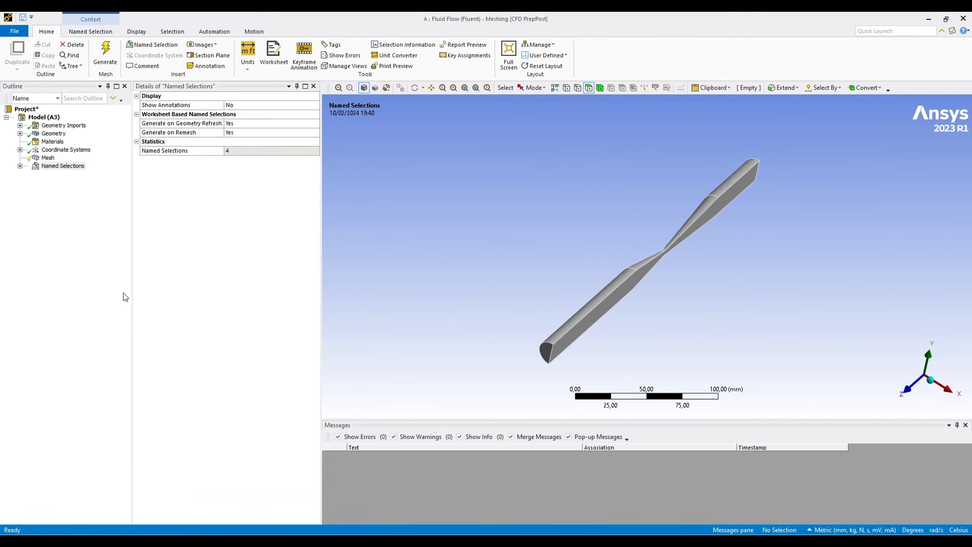
# Step: Generate a mesh of the half nozzle with the default settings and clear the generated mesh data
pyautogui.click(106, 58)
pyautogui.click(49, 159)
pyautogui.rightClick(51, 161)
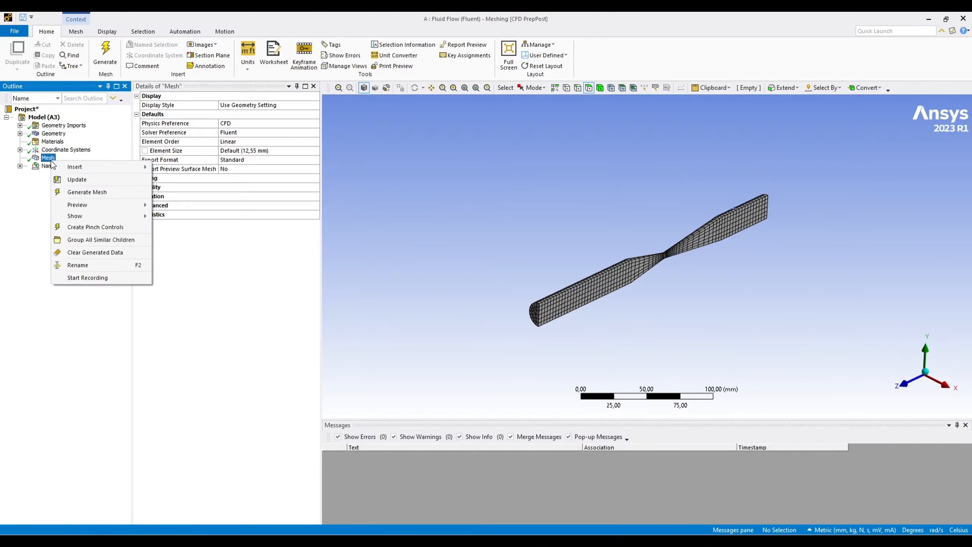
pyautogui.click(116, 254)
pyautogui.click(524, 315)
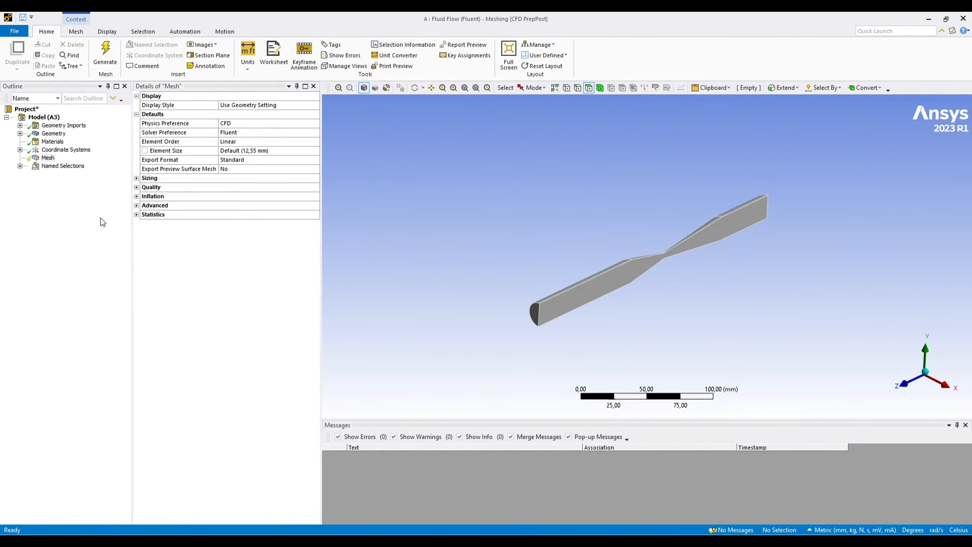
# Step: List the named selections in the outline and generate the nozzle mesh with the default element size
pyautogui.click(30, 160)
pyautogui.click(20, 166)
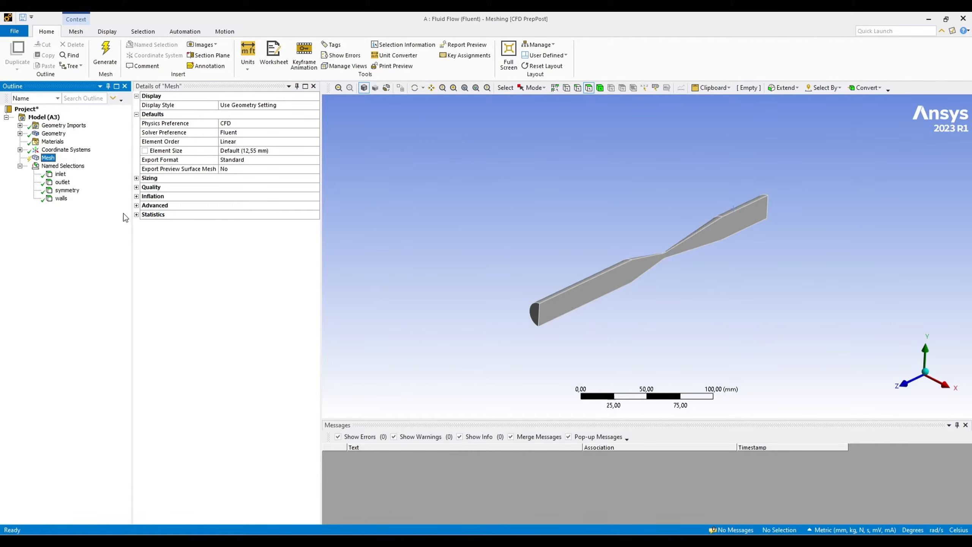
pyautogui.rightClick(37, 157)
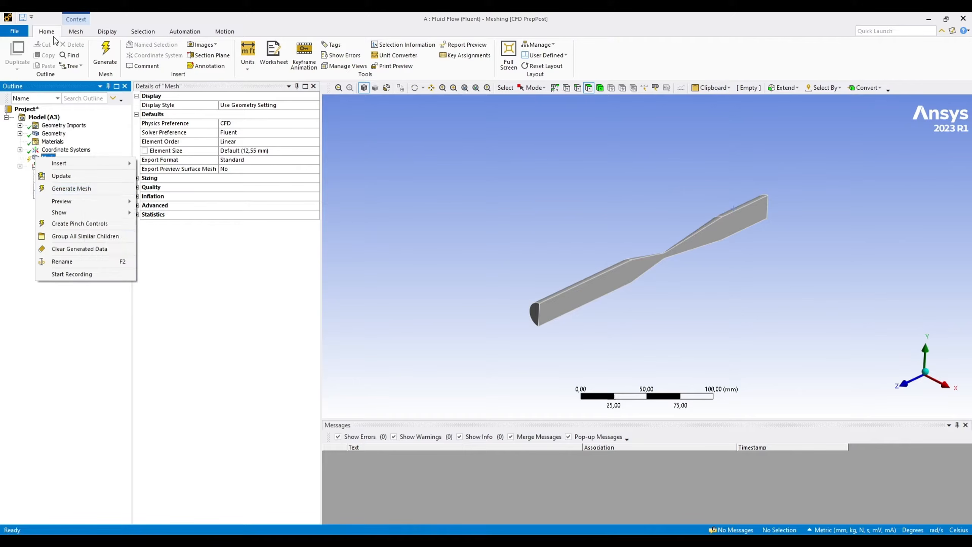
pyautogui.click(37, 455)
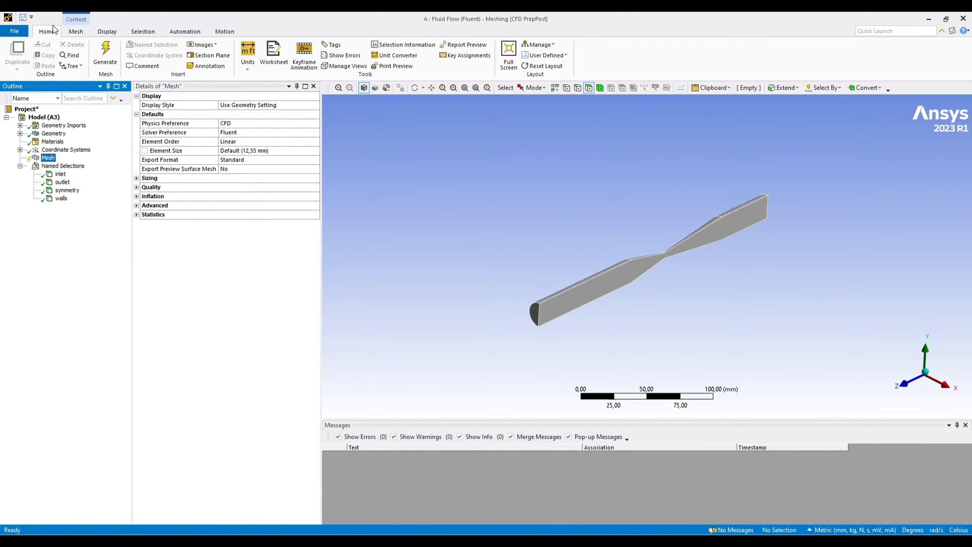
pyautogui.click(104, 59)
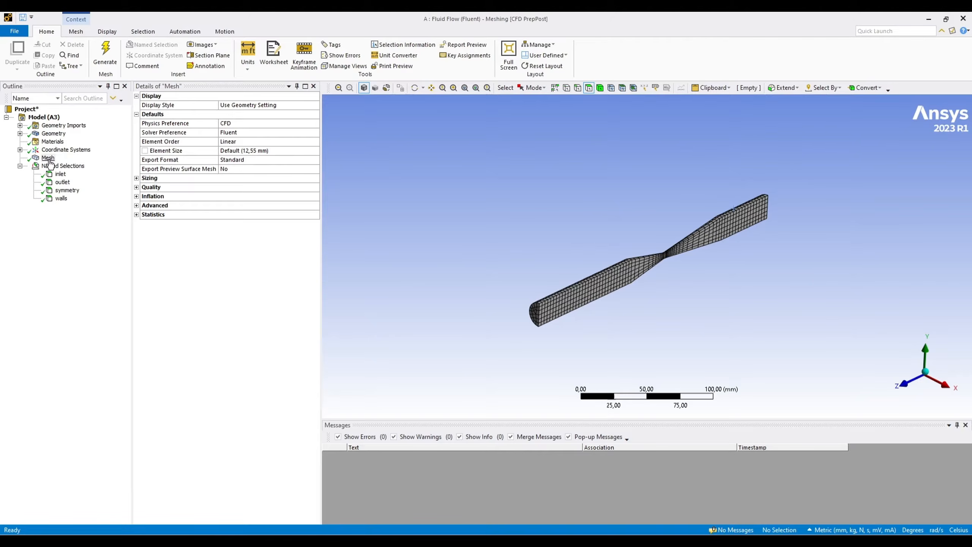
# Step: Examine the generated mesh on the symmetry face, especially around the nozzle throat
pyautogui.scroll(-1, 647, 292)
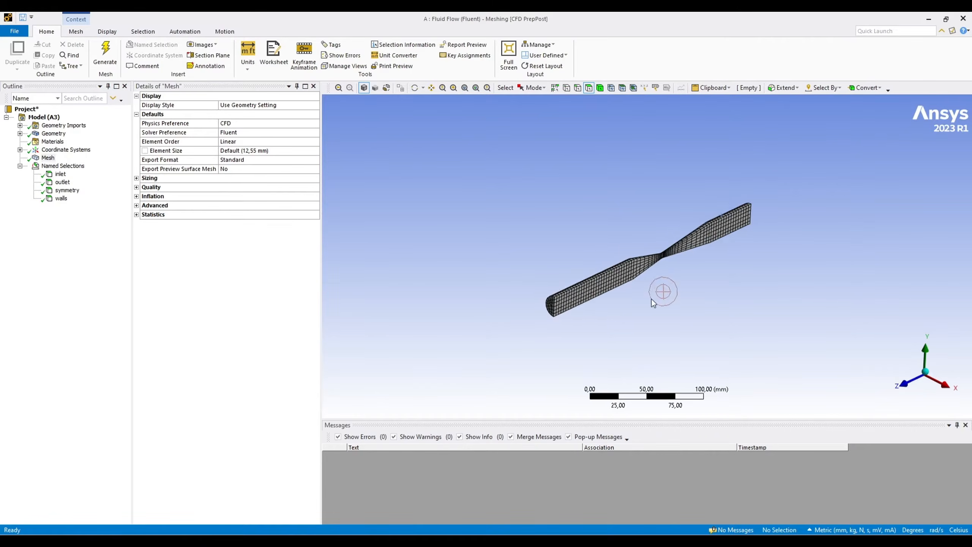
pyautogui.moveTo(647, 292); pyautogui.dragTo(632, 280, button='middle')
pyautogui.moveTo(636, 238); pyautogui.dragTo(698, 297, button='right')
pyautogui.scroll(-2, 628, 247)
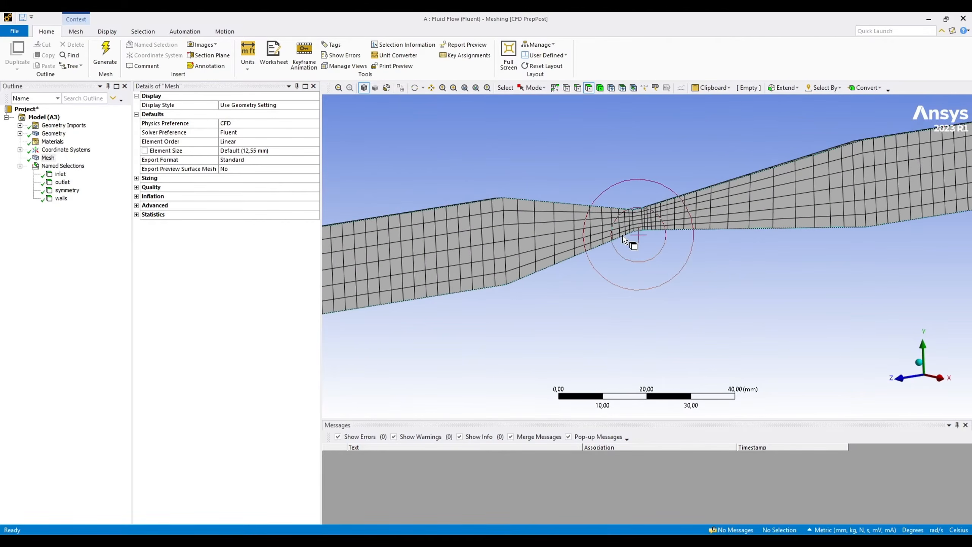
pyautogui.moveTo(642, 239); pyautogui.dragTo(628, 232, button='middle')
pyautogui.scroll(-5, 625, 284)
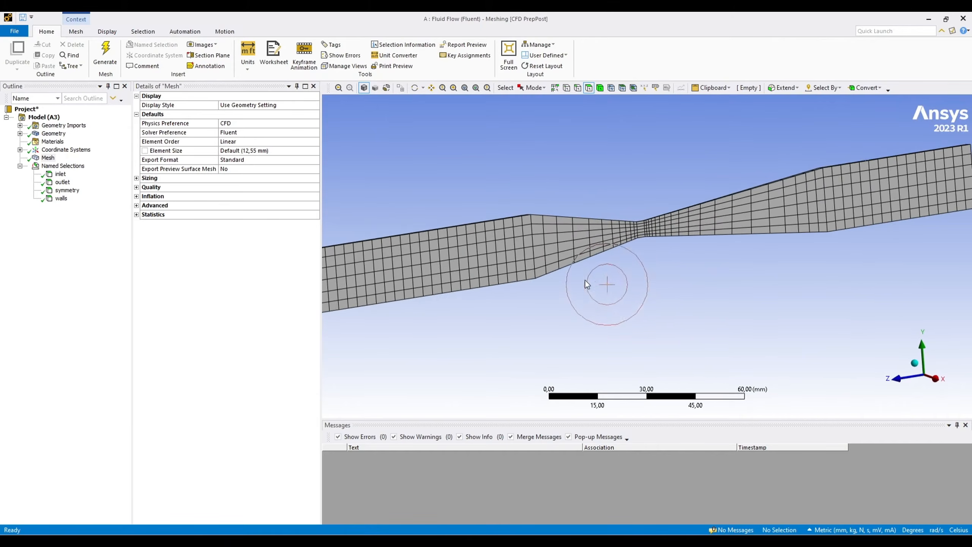
pyautogui.moveTo(563, 269); pyautogui.dragTo(650, 268, button='middle')
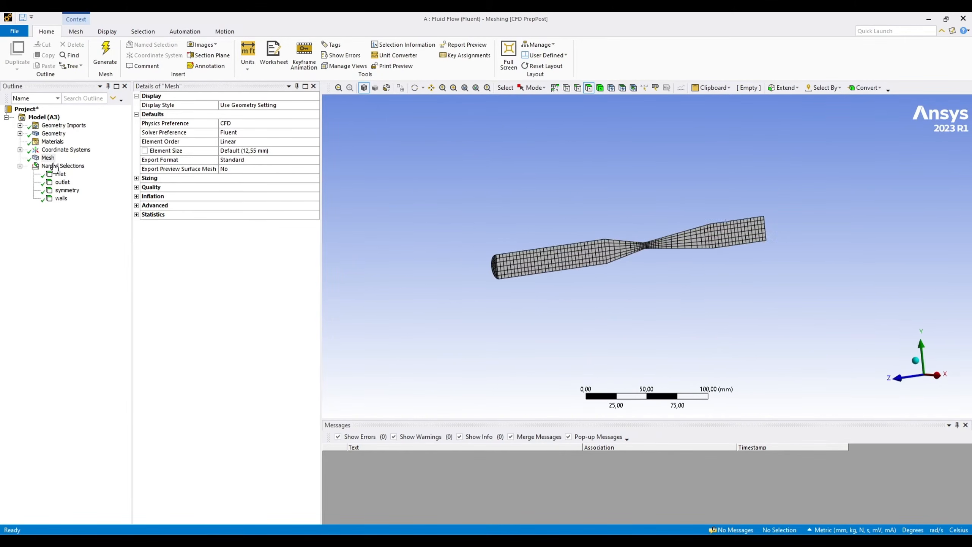
# Step: Show the mesh sizing settings, inspect the cells at the inlet end, and set the global element size to 4 mm
pyautogui.click(49, 158)
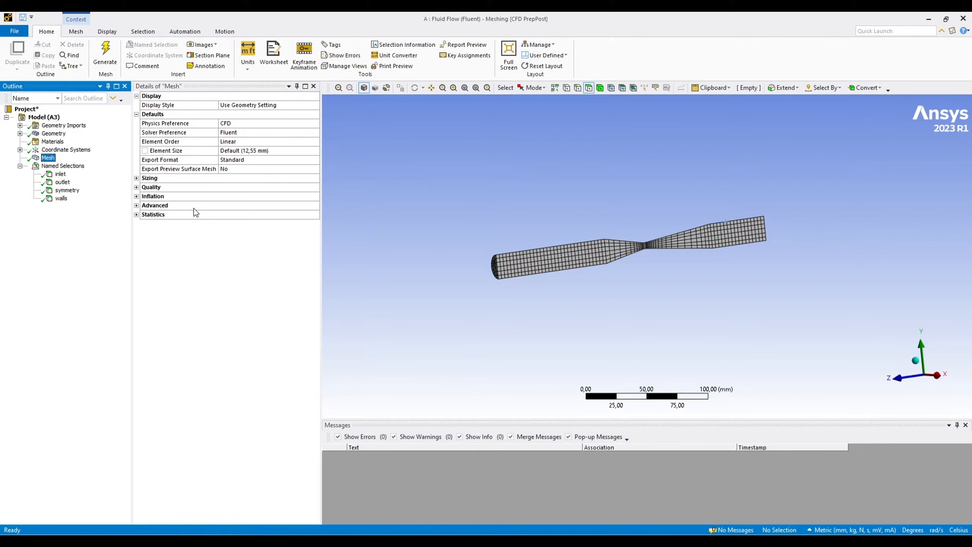
pyautogui.click(137, 178)
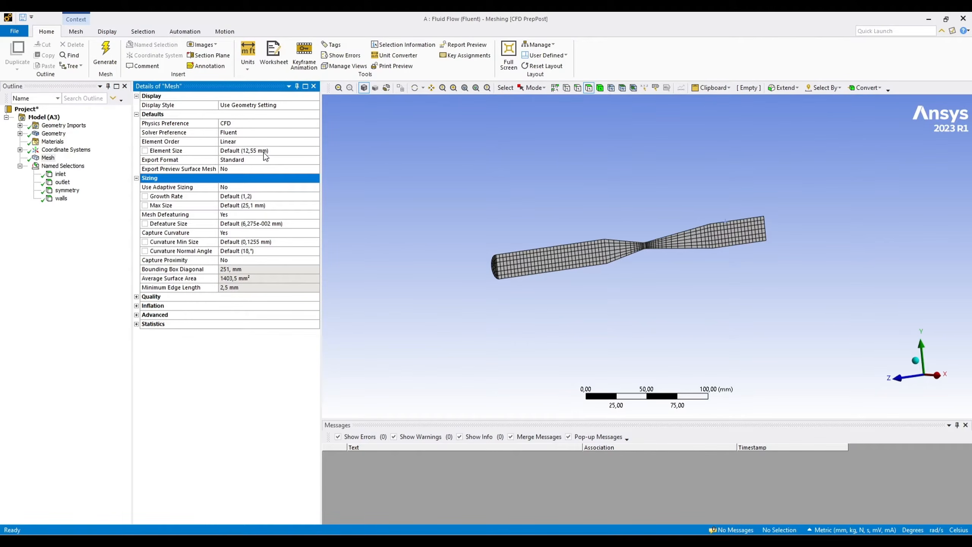
pyautogui.scroll(10, 459, 301)
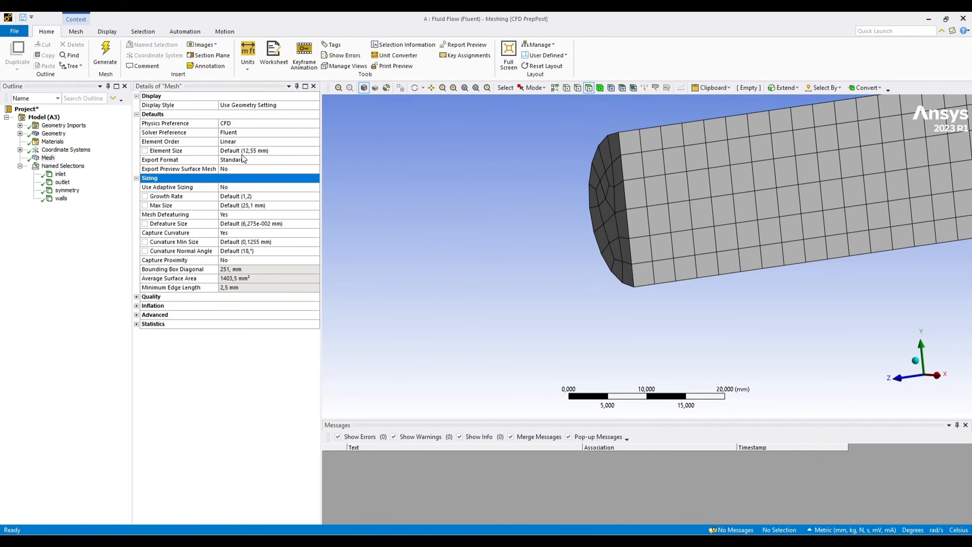
pyautogui.scroll(-5, 511, 291)
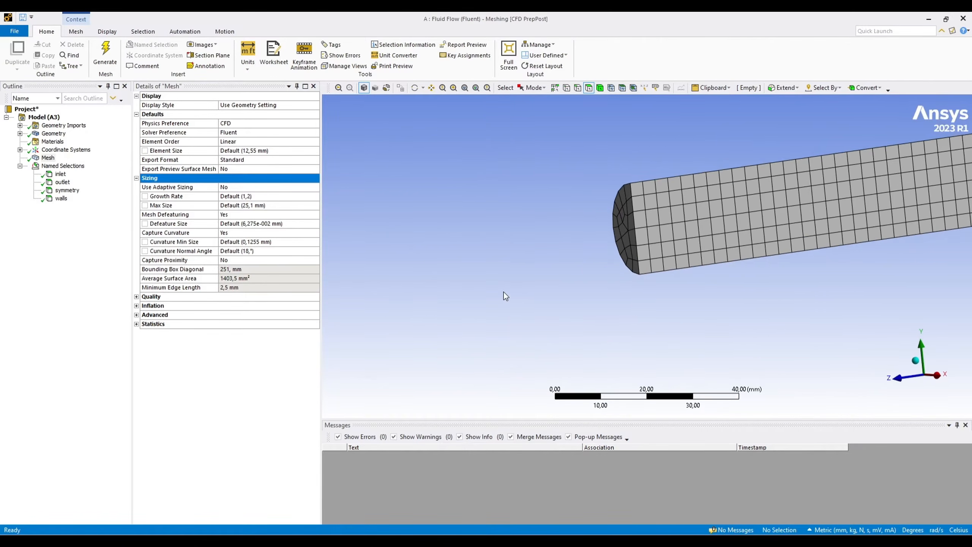
pyautogui.scroll(5, 577, 267)
pyautogui.scroll(-3, 568, 260)
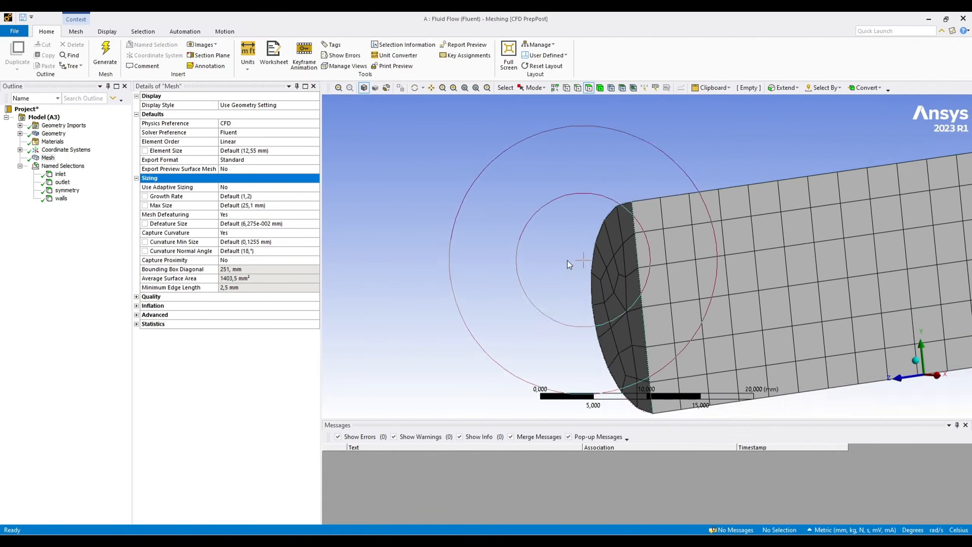
pyautogui.click(246, 151)
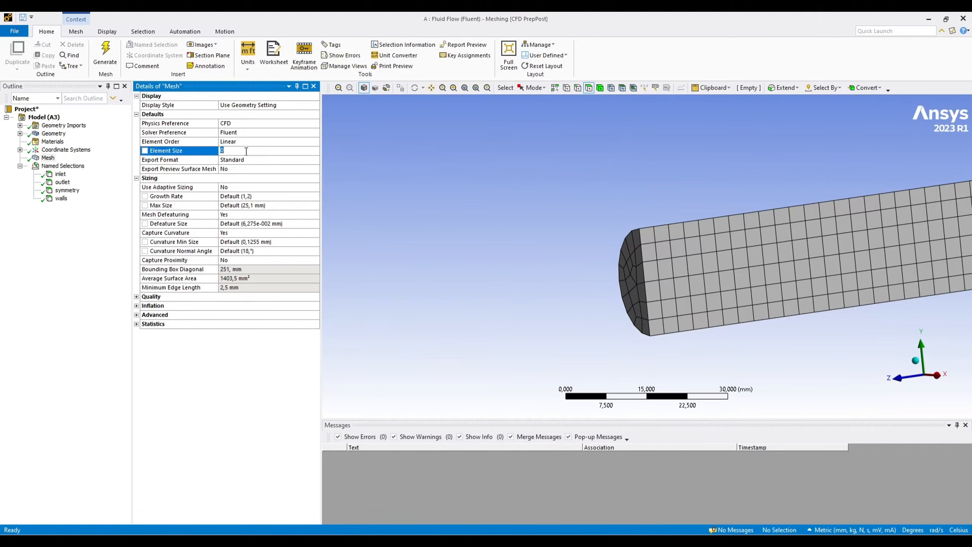
pyautogui.press('Return')
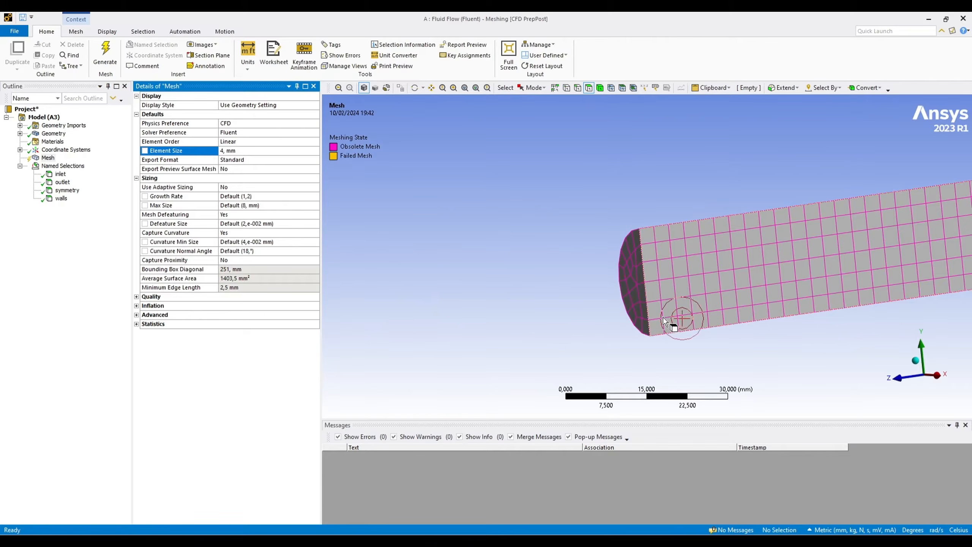
pyautogui.scroll(-1, 616, 283)
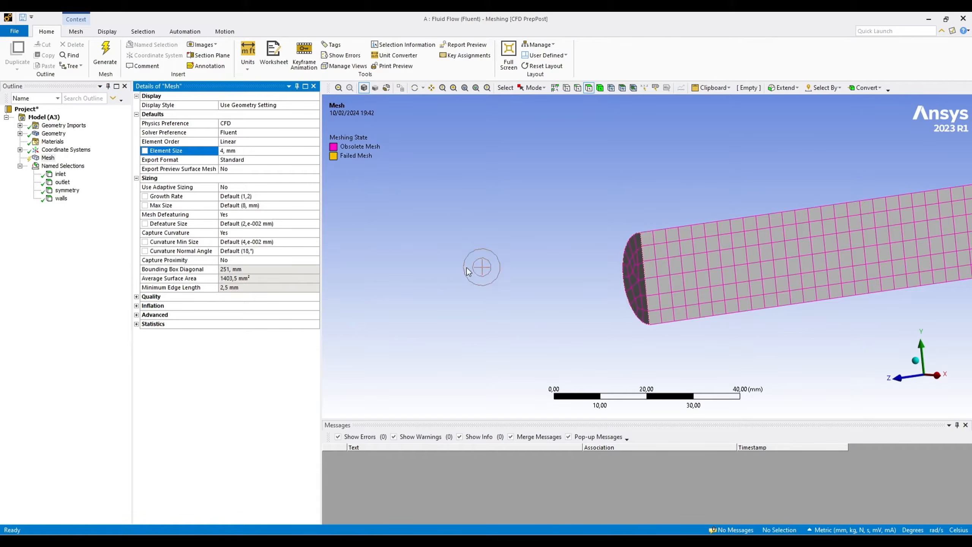
pyautogui.scroll(-1, 586, 295)
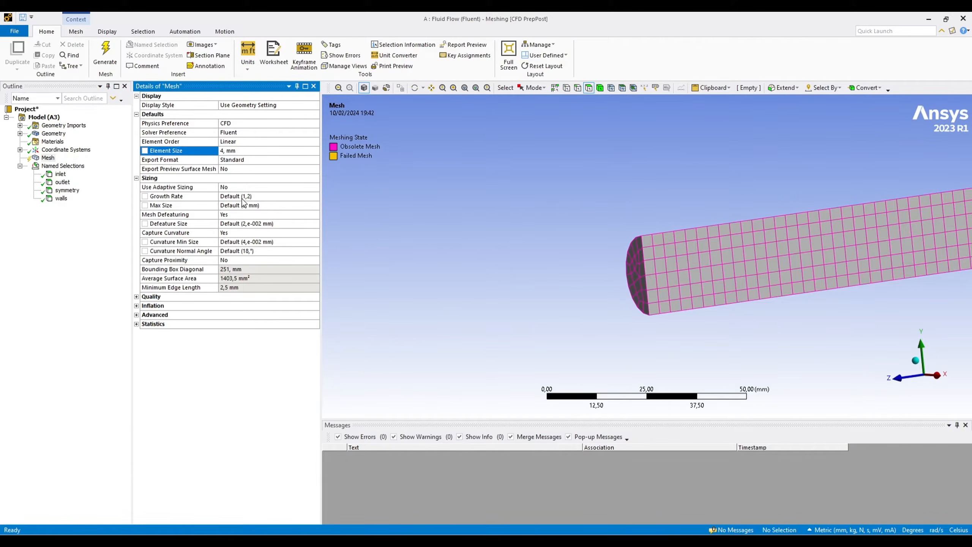
pyautogui.scroll(-3, 633, 261)
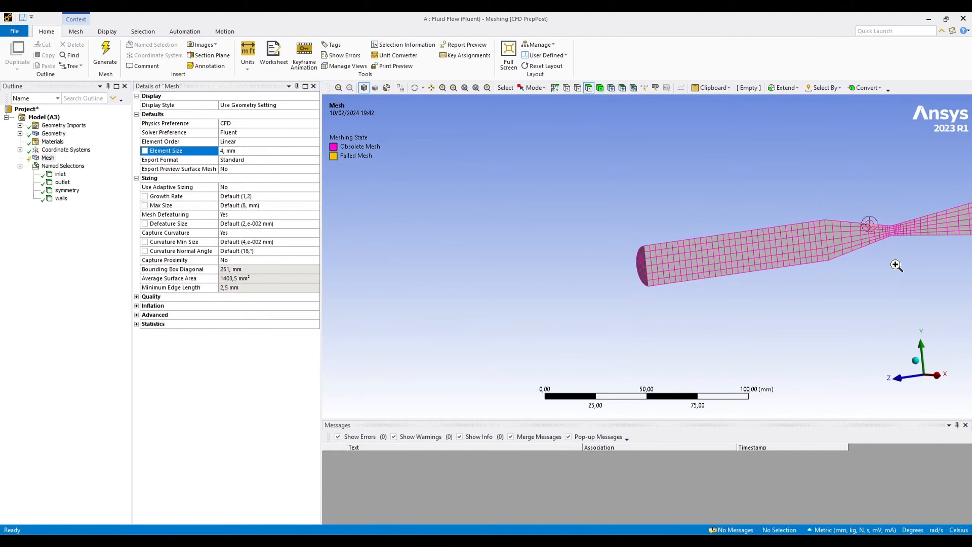
# Step: Look closely at the throat cells and set the global mesh Max Size to 4 mm
pyautogui.scroll(5, 880, 280)
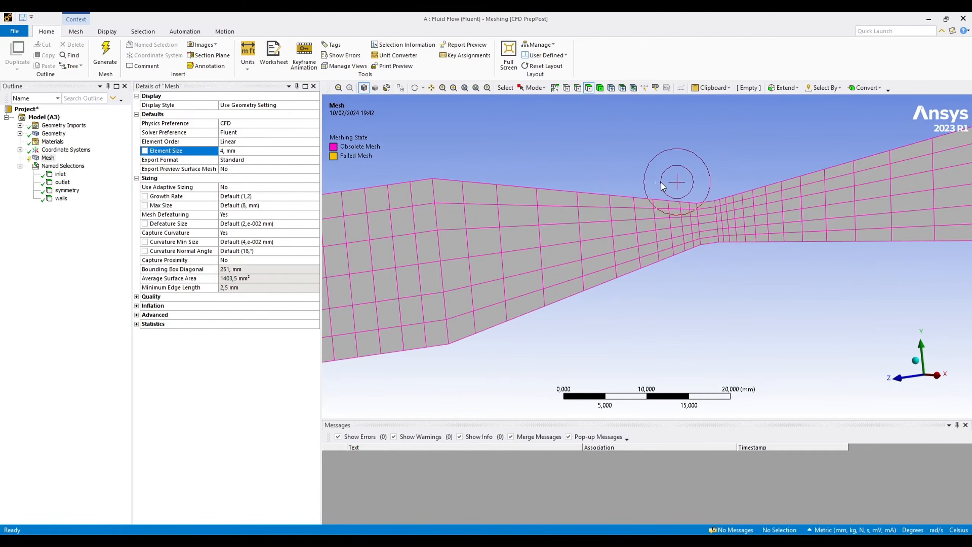
pyautogui.moveTo(662, 182); pyautogui.dragTo(712, 254, button='right')
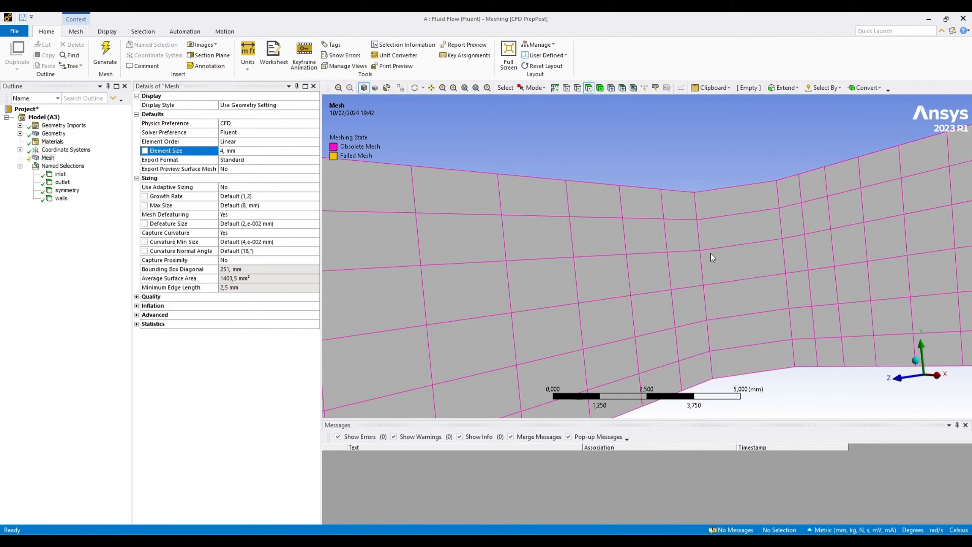
pyautogui.scroll(-4, 711, 253)
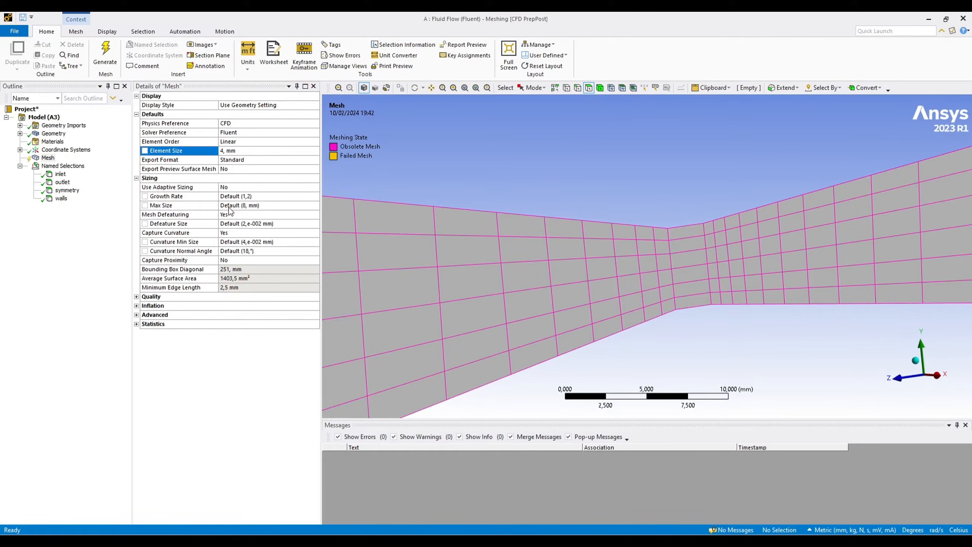
pyautogui.click(240, 205)
pyautogui.write('4')
pyautogui.press('Return')
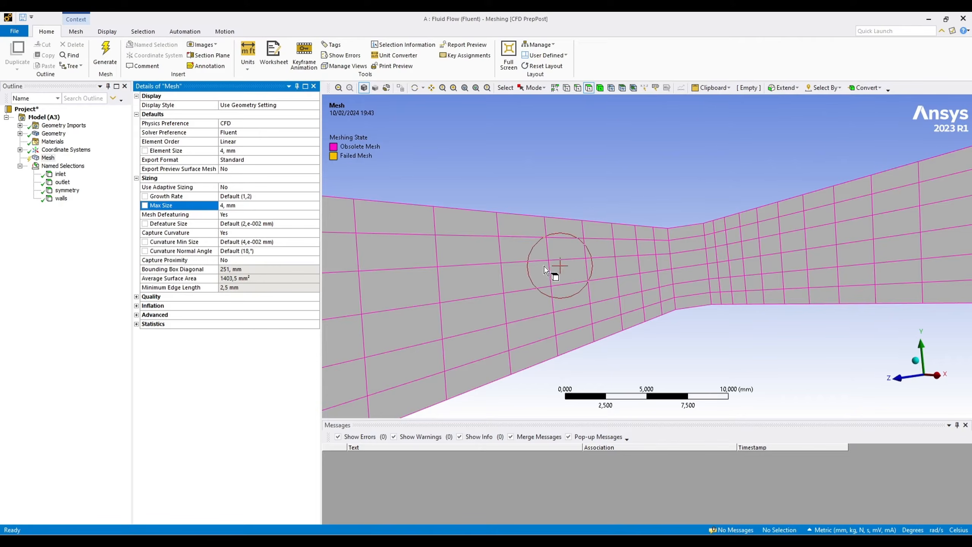
# Step: Look at the cells on the curved nozzle wall and set the Curvature Normal Angle to 15°
pyautogui.moveTo(553, 276); pyautogui.dragTo(674, 184, button='middle')
pyautogui.scroll(-5, 467, 275)
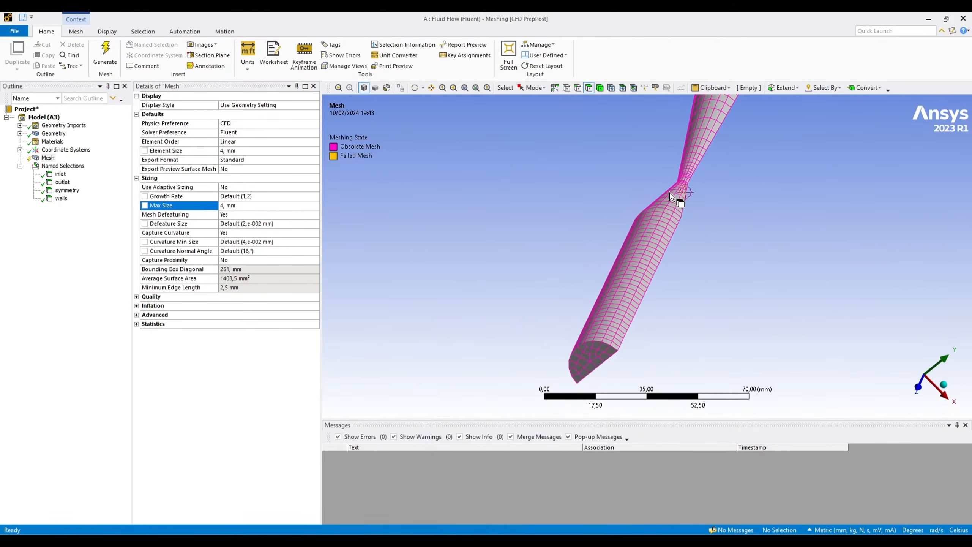
pyautogui.scroll(5, 670, 192)
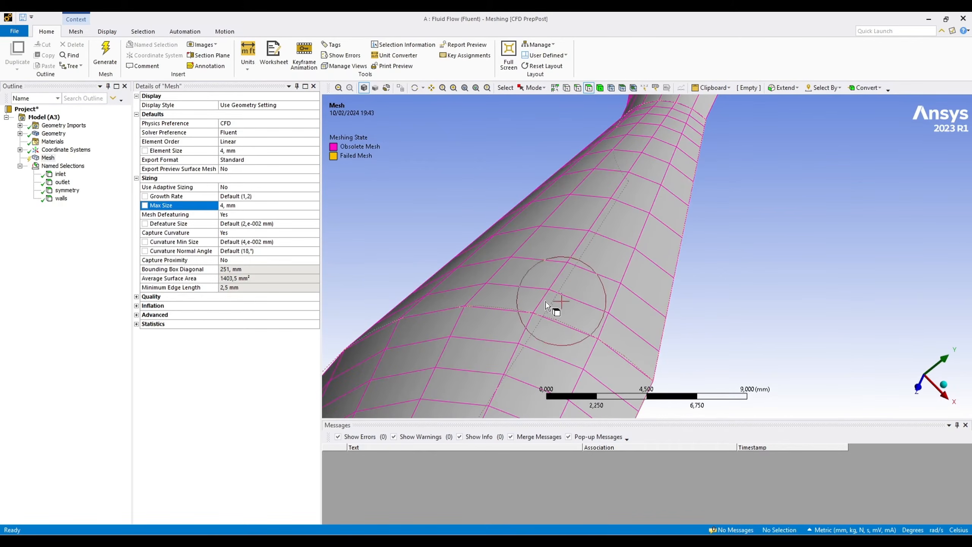
pyautogui.click(256, 251)
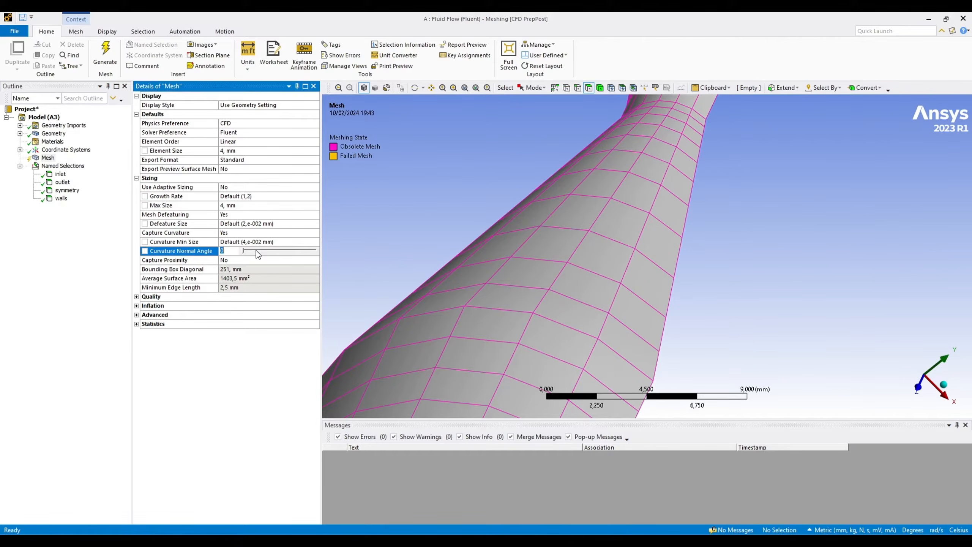
pyautogui.click(397, 220)
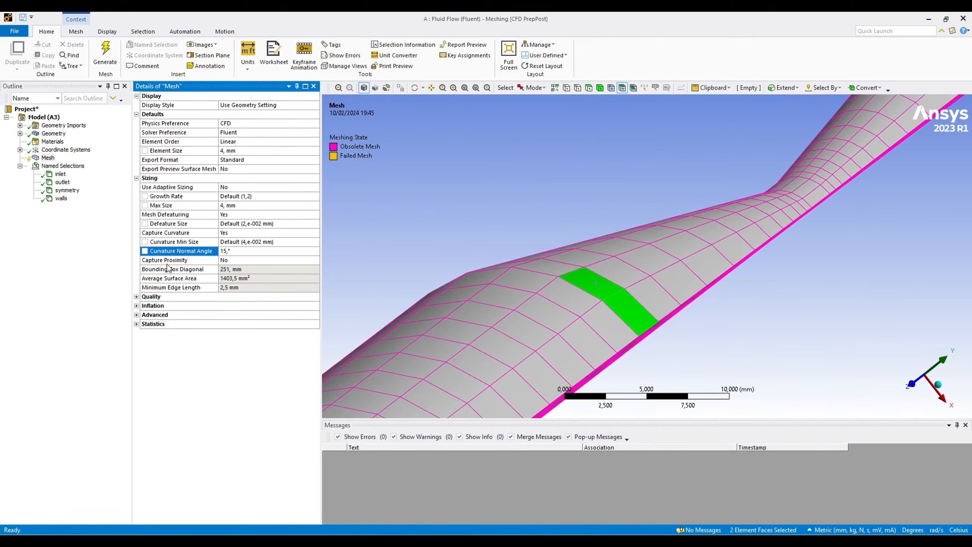
# Step: Examine the cells on the curved wall and across the symmetry face around the narrow nozzle throat
pyautogui.moveTo(336, 276); pyautogui.dragTo(490, 272, button='middle')
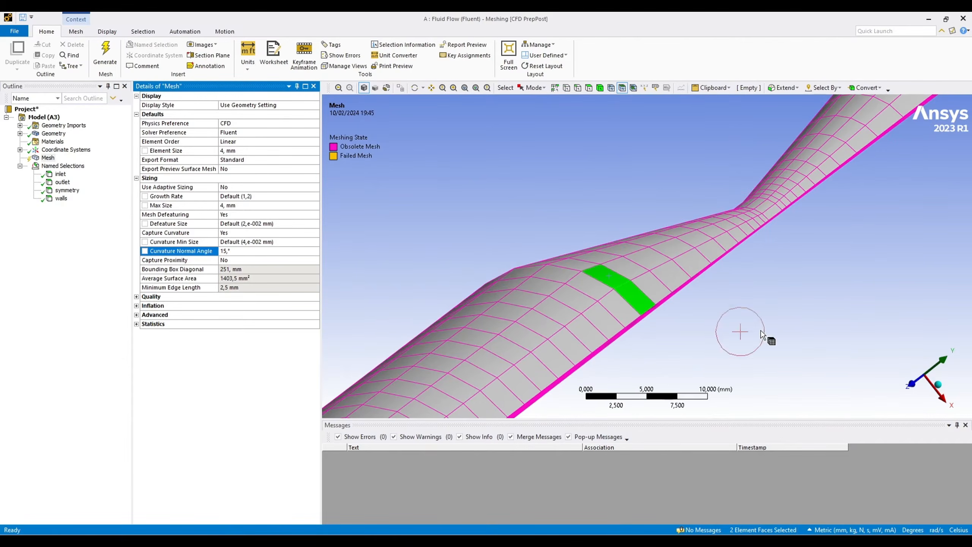
pyautogui.moveTo(740, 332); pyautogui.dragTo(786, 314, button='middle')
pyautogui.scroll(-1, 787, 314)
pyautogui.moveTo(736, 350)
pyautogui.mouseDown(button='middle')
pyautogui.moveTo(708, 339)
pyautogui.moveTo(742, 334)
pyautogui.mouseUp(button='middle')
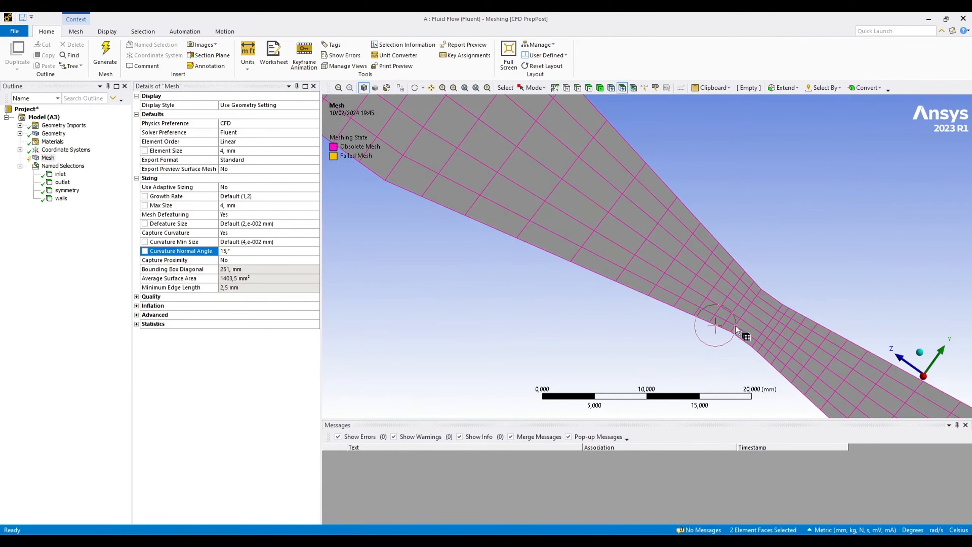
pyautogui.scroll(-2, 749, 318)
pyautogui.moveTo(716, 324); pyautogui.dragTo(727, 307, button='middle')
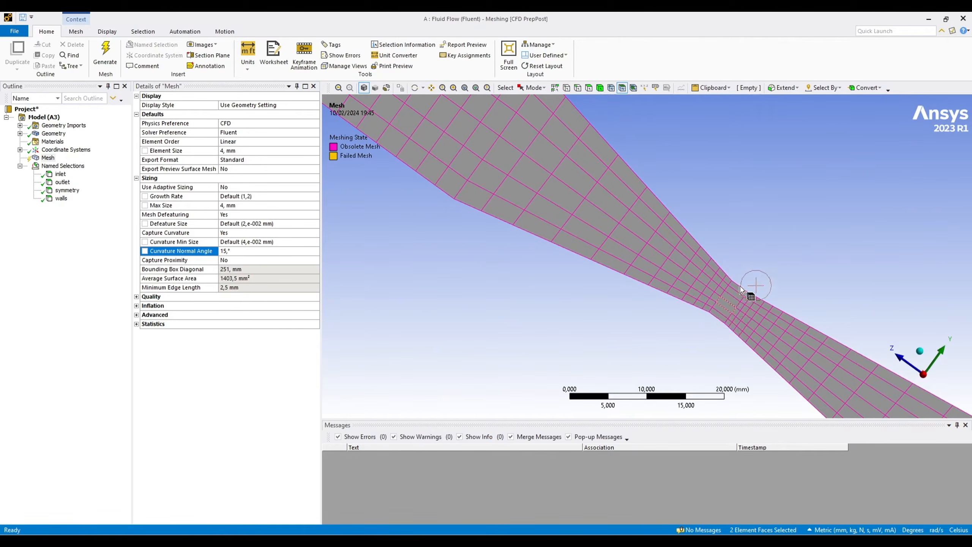
pyautogui.hotkey('ctrl', 'b')
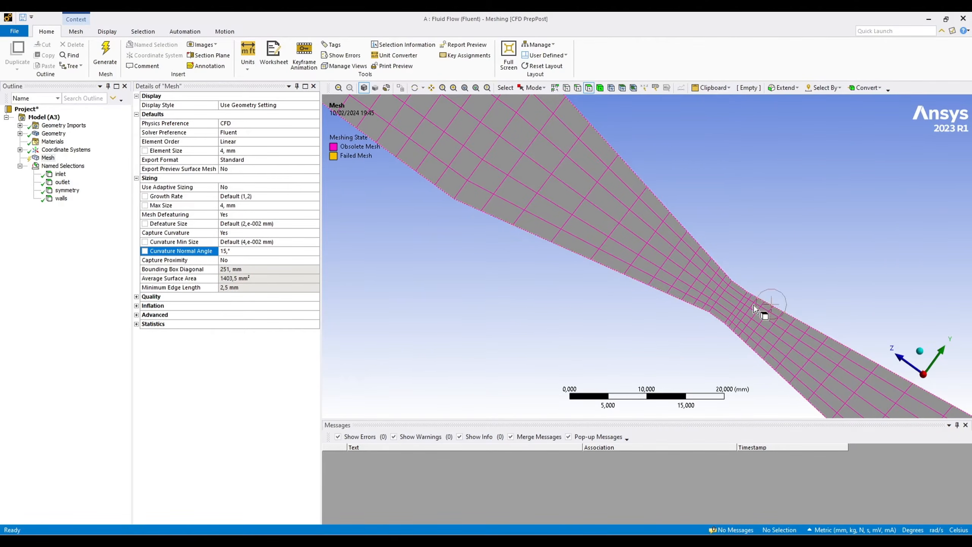
pyautogui.scroll(-2, 695, 255)
pyautogui.moveTo(695, 255); pyautogui.dragTo(738, 342, button='right')
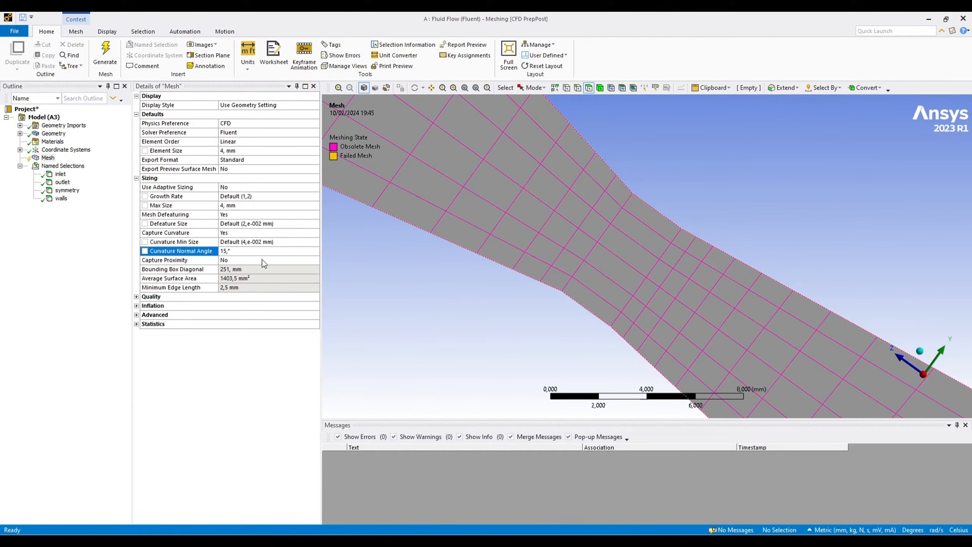
# Step: Try Capture Proximity set to Yes in the mesh sizing and switch it back to No
pyautogui.click(290, 261)
pyautogui.click(315, 260)
pyautogui.click(258, 272)
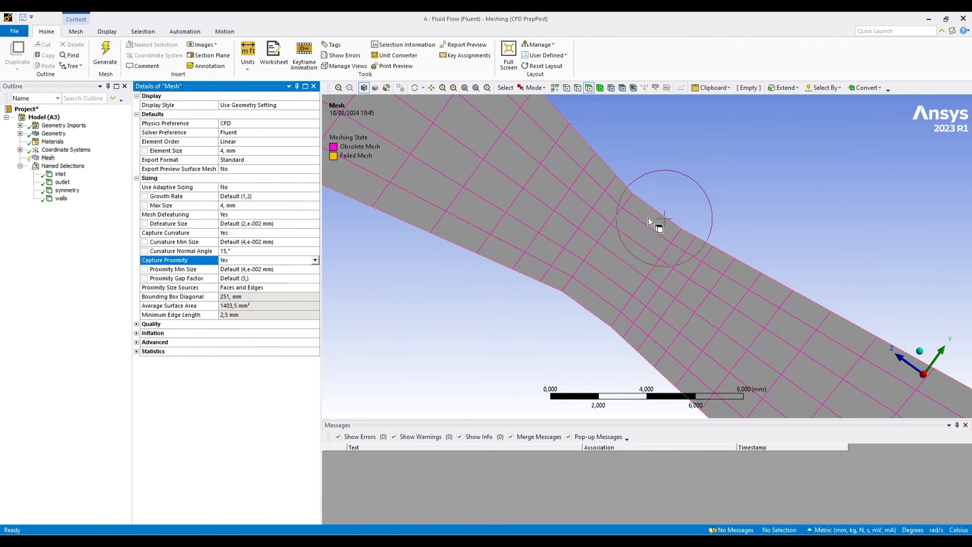
pyautogui.click(315, 260)
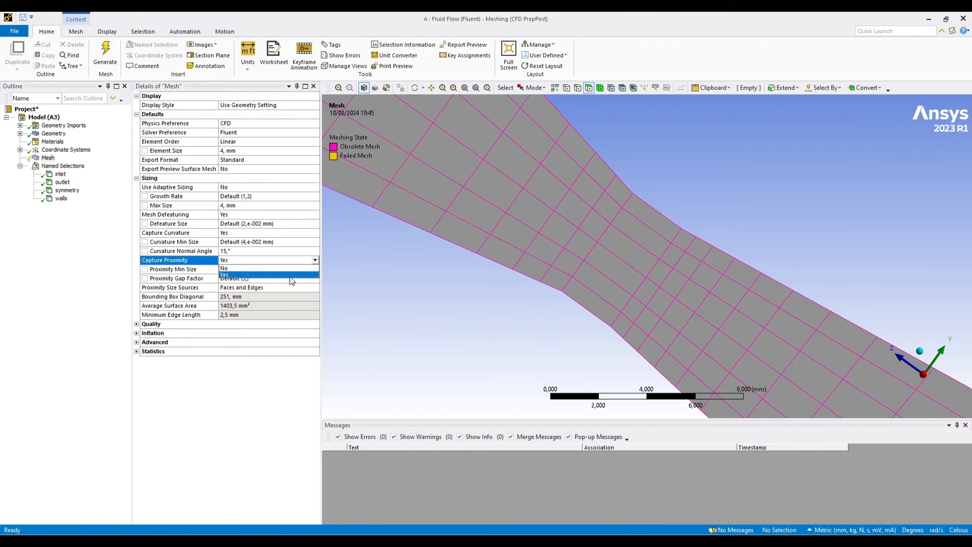
pyautogui.click(260, 278)
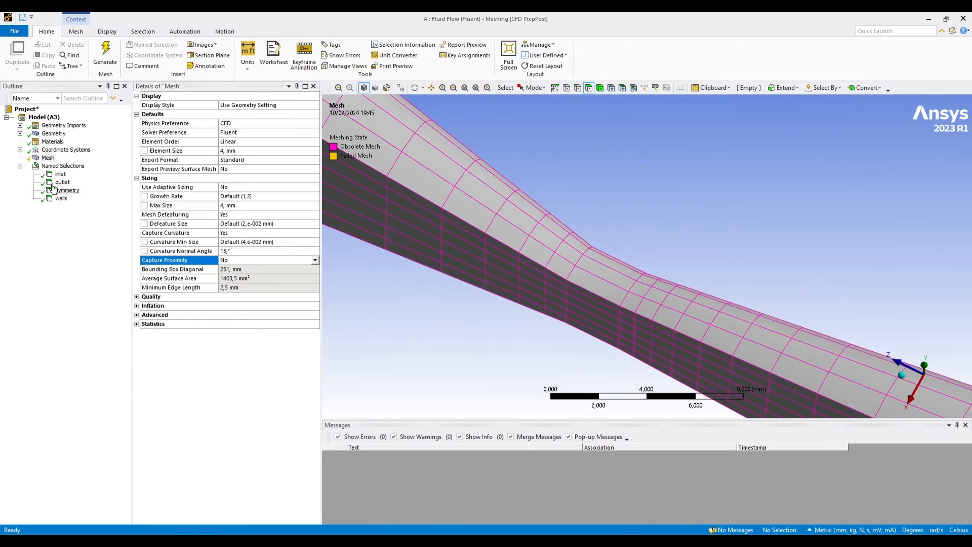
# Step: Generate the mesh with the changed global sizing and inspect the cells at the nozzle throat
pyautogui.rightClick(46, 157)
pyautogui.click(78, 187)
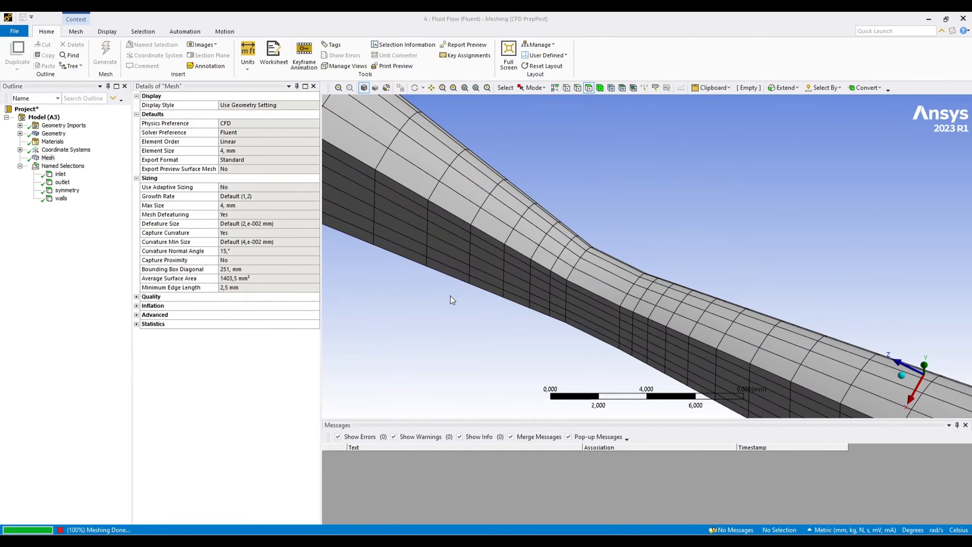
pyautogui.moveTo(450, 296); pyautogui.dragTo(657, 254, button='middle')
pyautogui.scroll(-1, 656, 254)
pyautogui.moveTo(616, 191); pyautogui.dragTo(676, 263, button='right')
pyautogui.scroll(3, 710, 264)
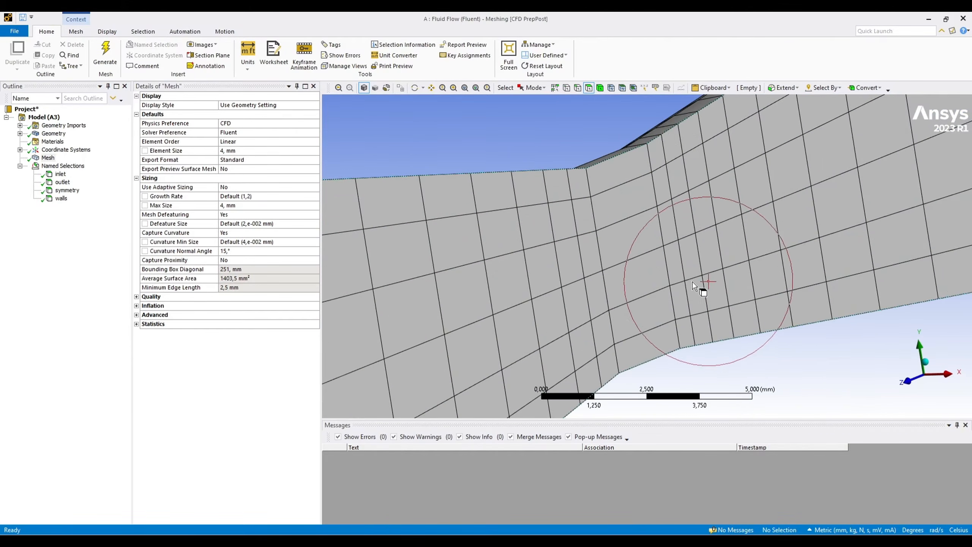
pyautogui.moveTo(609, 313)
pyautogui.mouseDown(button='middle')
pyautogui.moveTo(686, 352)
pyautogui.moveTo(632, 364)
pyautogui.moveTo(645, 347)
pyautogui.moveTo(655, 350)
pyautogui.moveTo(614, 335)
pyautogui.moveTo(597, 307)
pyautogui.mouseUp(button='middle')
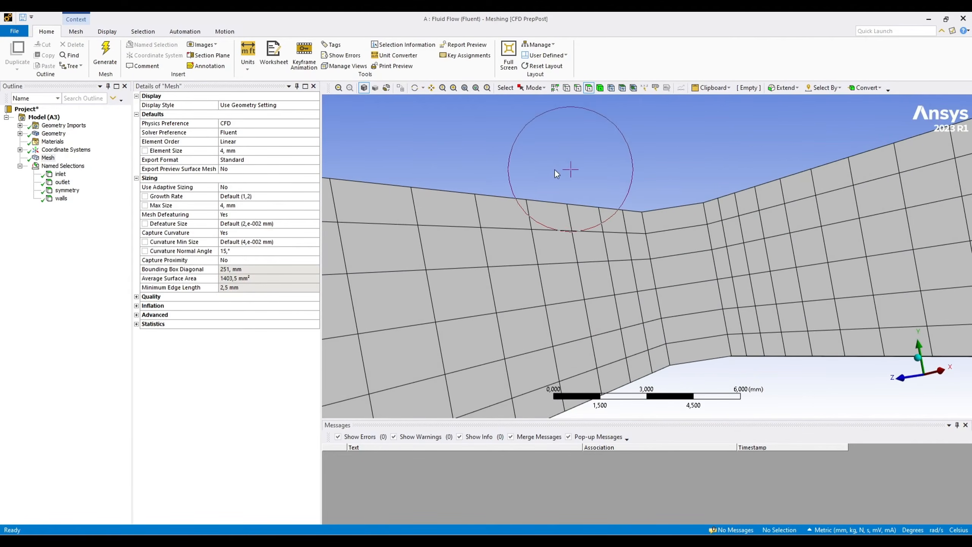
pyautogui.scroll(6, 558, 172)
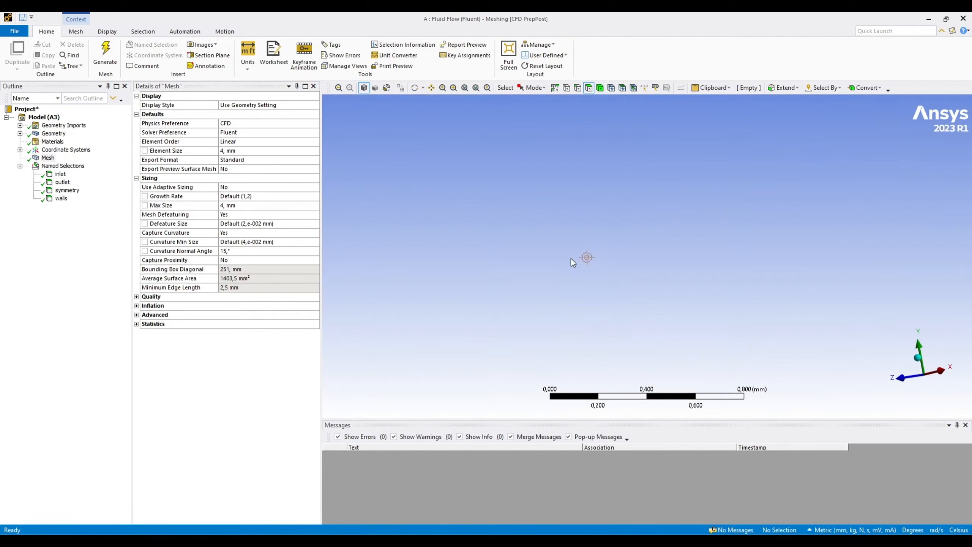
# Step: Insert a mesh sizing control on the upper and lower throat edges of the symmetry face
pyautogui.click(476, 87)
pyautogui.scroll(5, 647, 215)
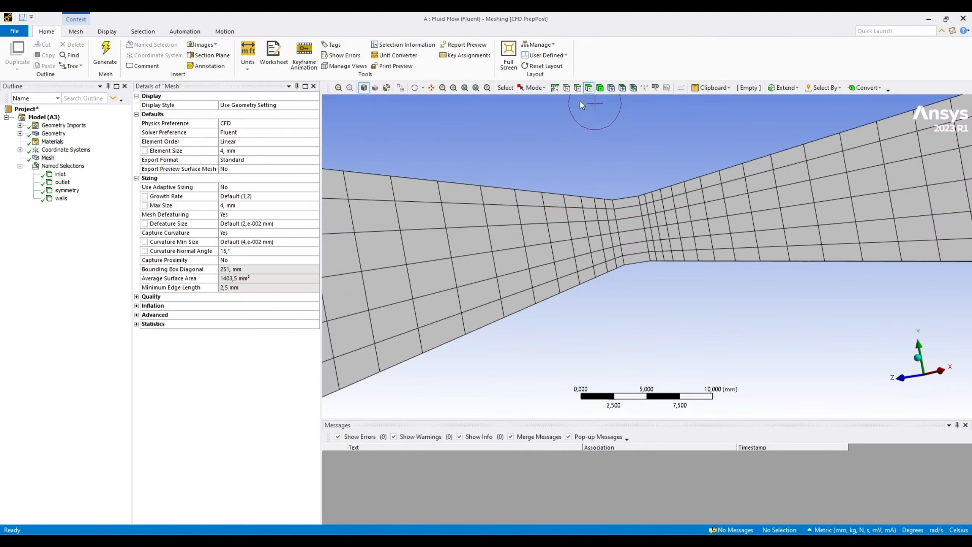
pyautogui.click(579, 88)
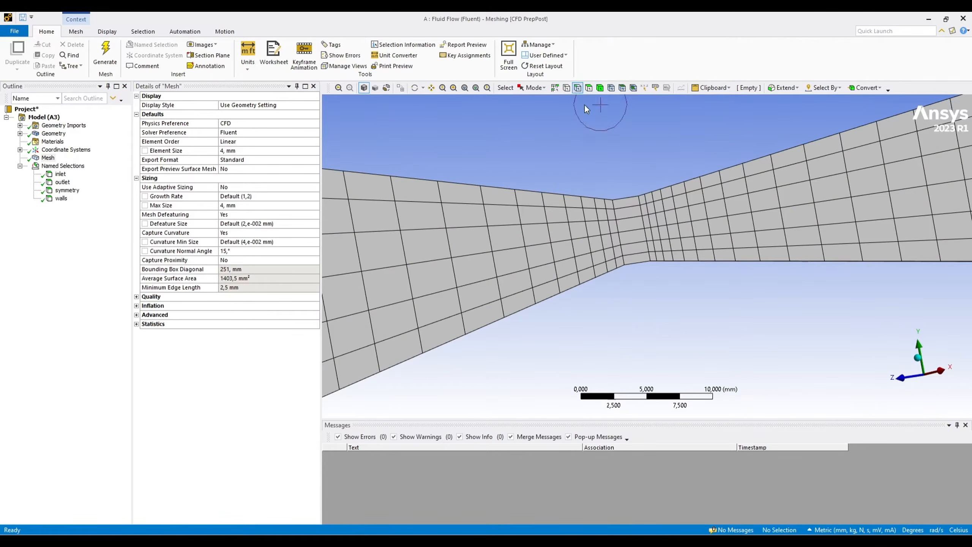
pyautogui.click(630, 198)
pyautogui.keyDown('ctrl'); pyautogui.click(642, 263); pyautogui.keyUp('ctrl')
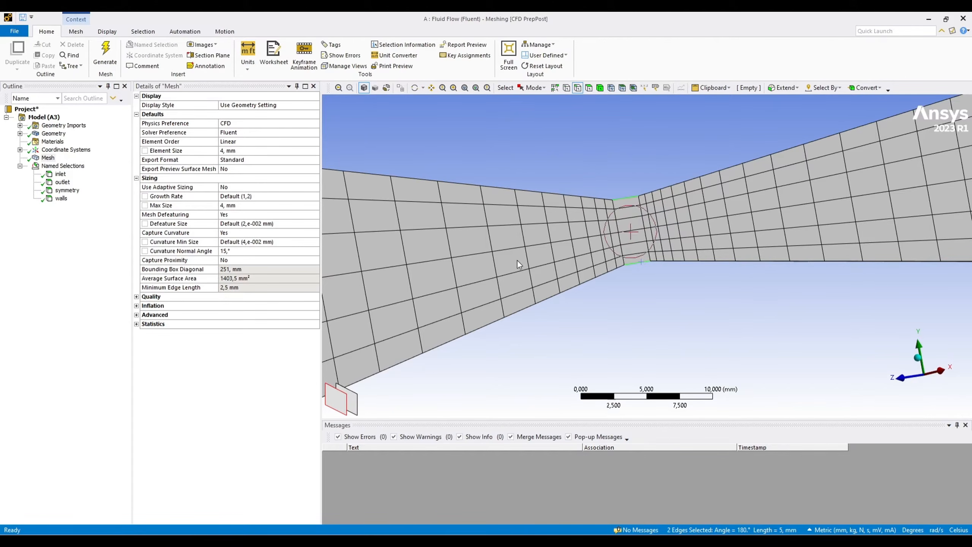
pyautogui.rightClick(48, 158)
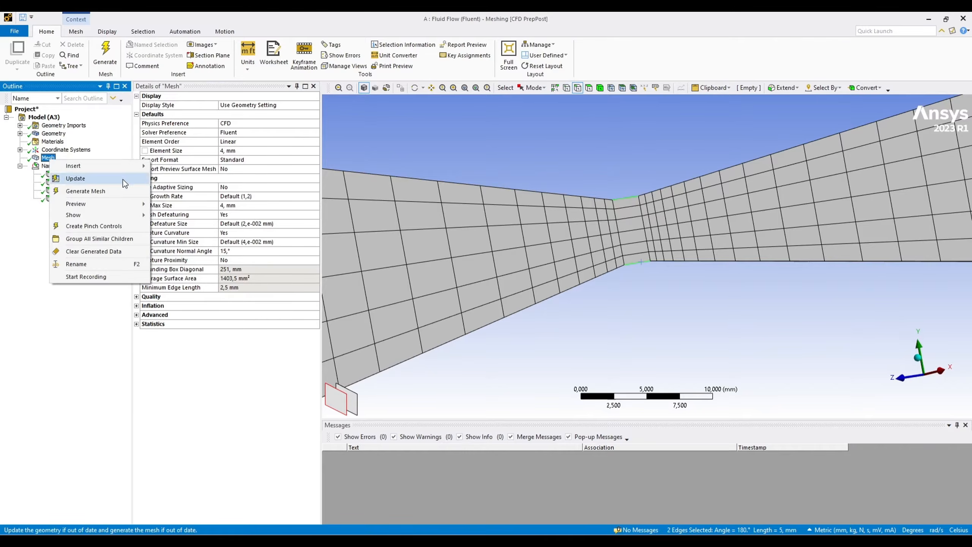
pyautogui.moveTo(125, 166)
pyautogui.click(192, 166)
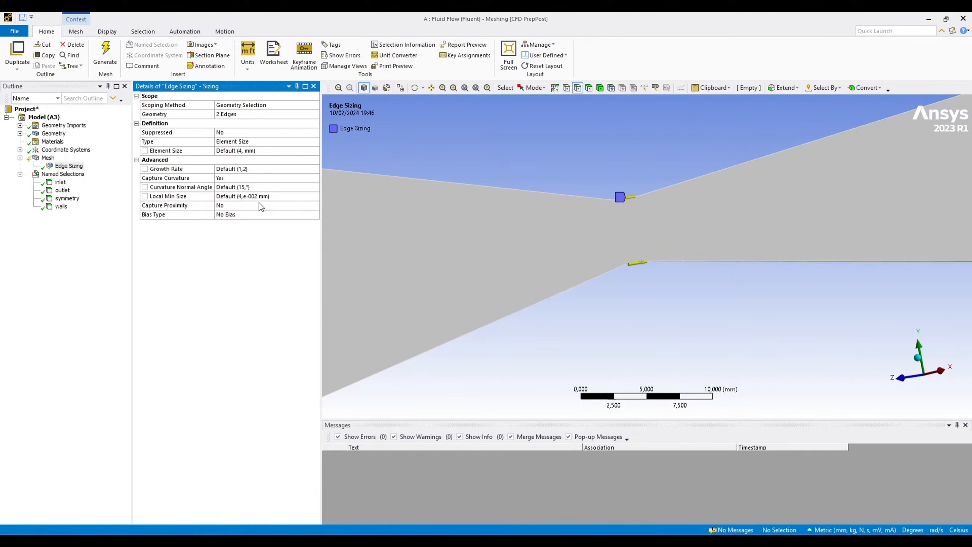
# Step: Set the edge sizing type to Number of Divisions and enter the division count for the two throat edges
pyautogui.click(318, 142)
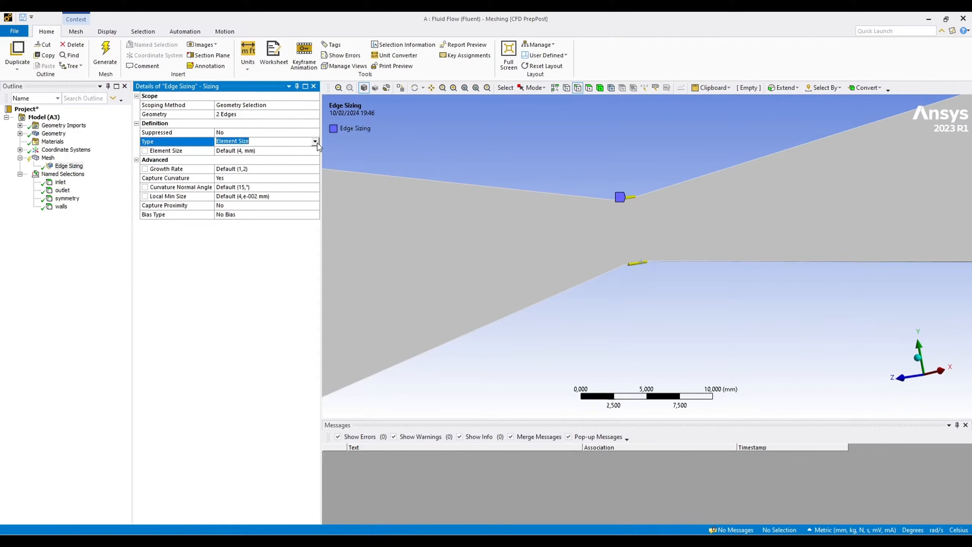
pyautogui.click(318, 143)
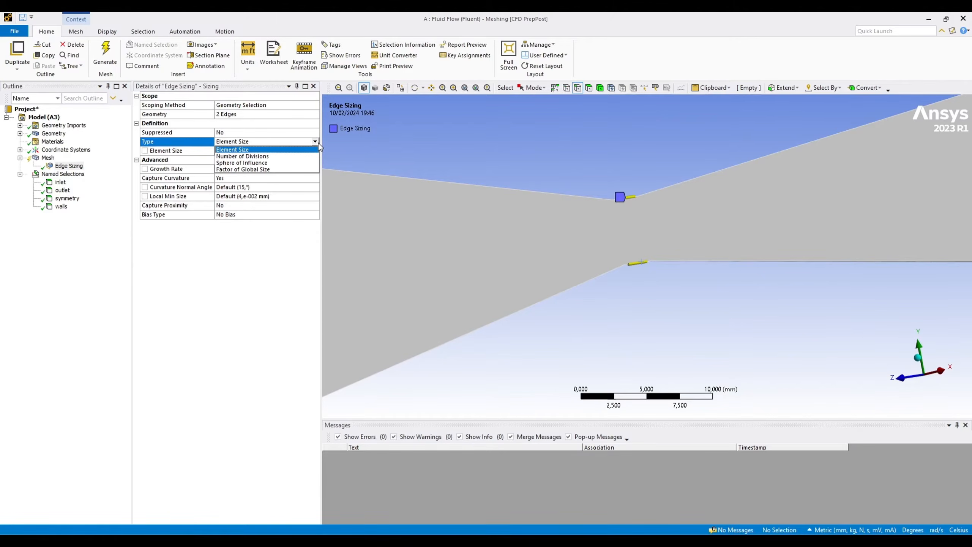
pyautogui.click(285, 156)
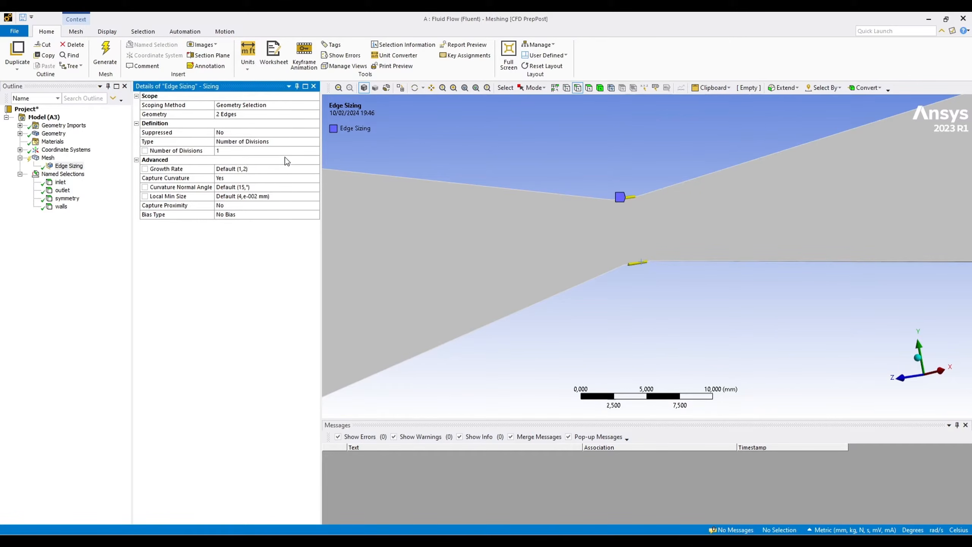
pyautogui.click(237, 153)
pyautogui.press('Return')
# Step: Update the mesh with the throat edge sizing and inspect it along the whole nozzle and at the inlet end
pyautogui.rightClick(45, 158)
pyautogui.click(82, 179)
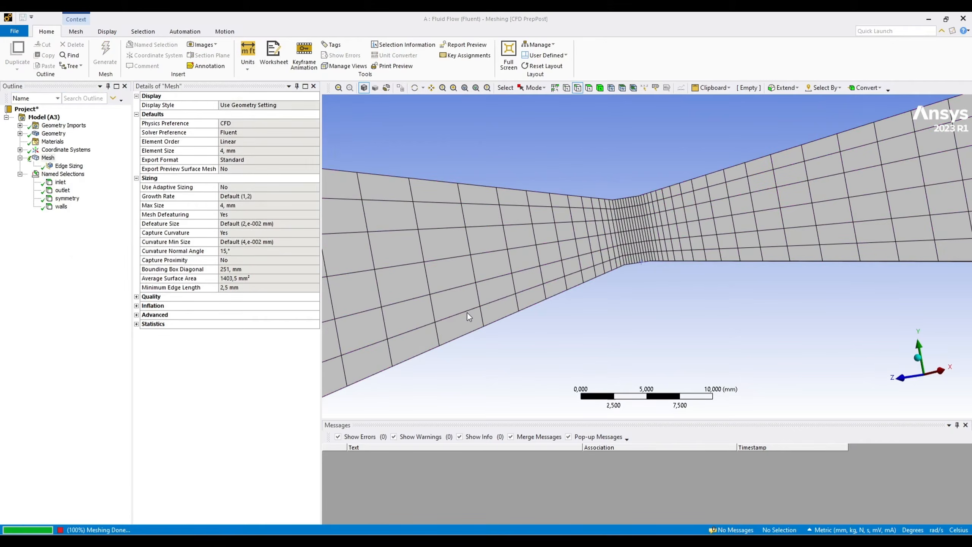
pyautogui.scroll(-2, 619, 300)
pyautogui.scroll(-5, 620, 300)
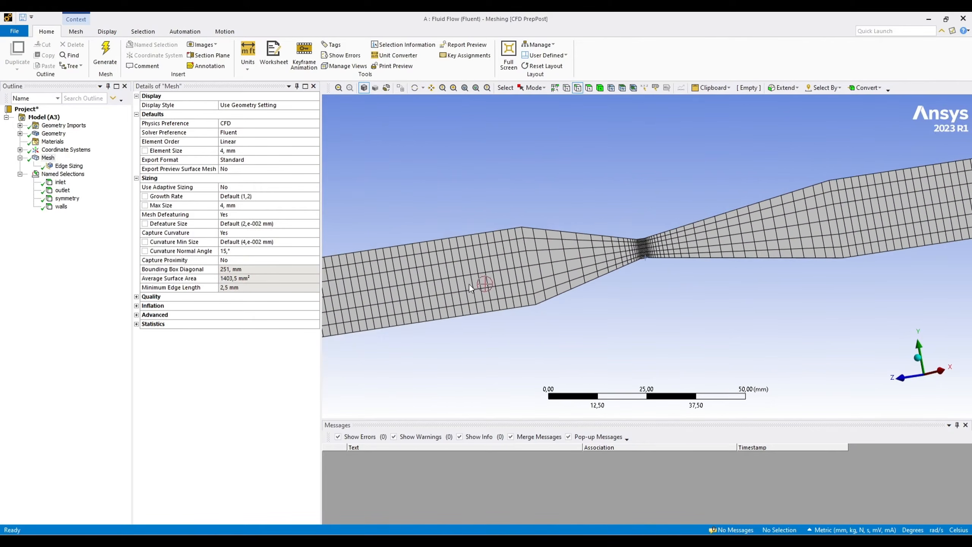
pyautogui.moveTo(469, 284); pyautogui.dragTo(538, 283, button='middle')
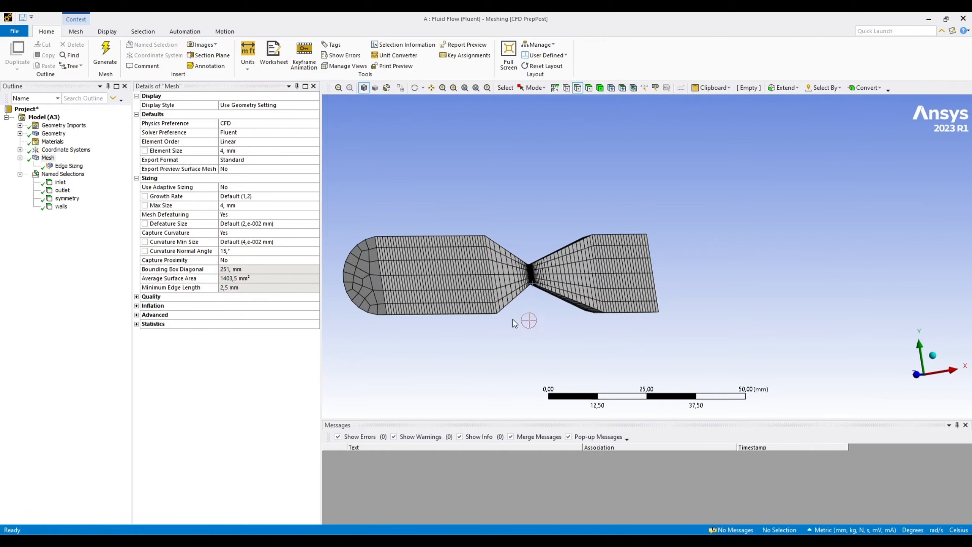
pyautogui.moveTo(507, 304); pyautogui.dragTo(528, 286, button='middle')
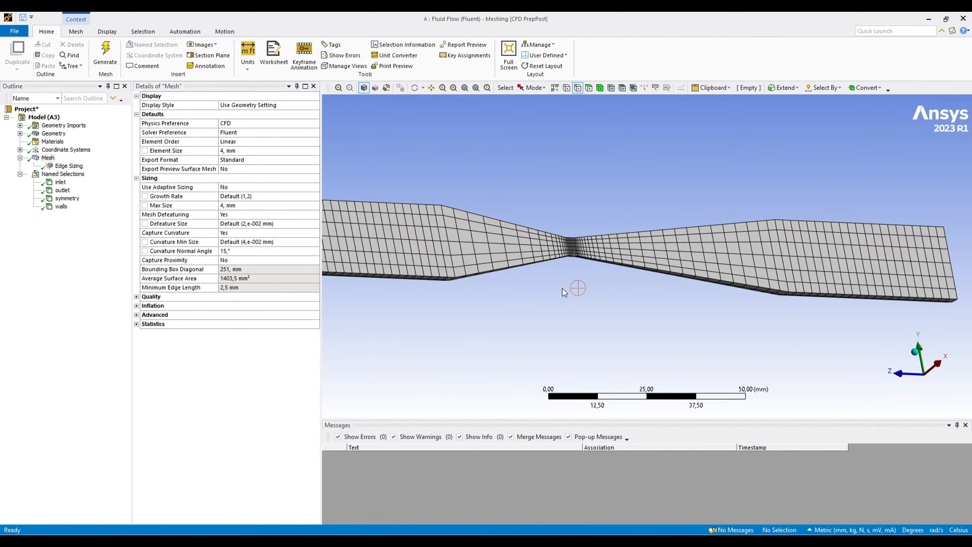
pyautogui.scroll(-2, 574, 282)
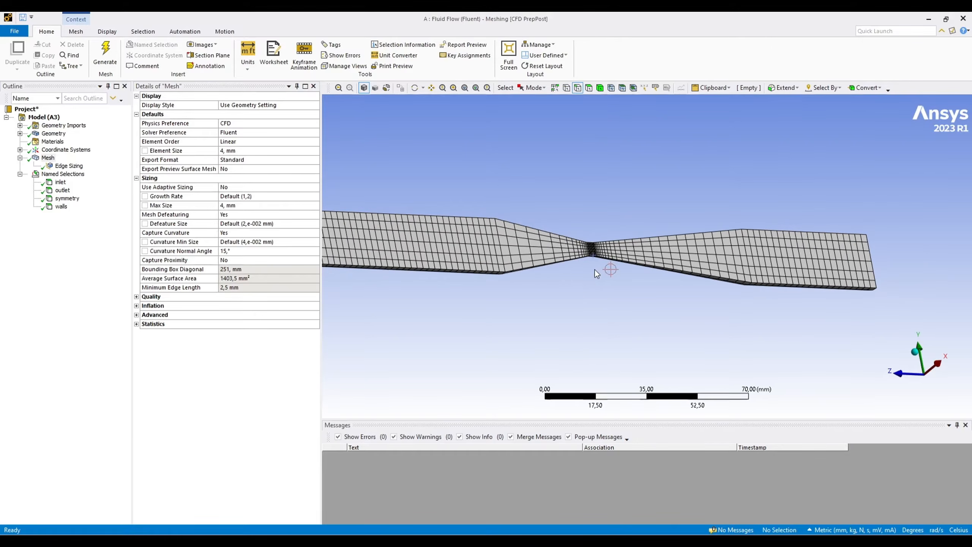
pyautogui.moveTo(550, 311); pyautogui.dragTo(636, 315, button='middle')
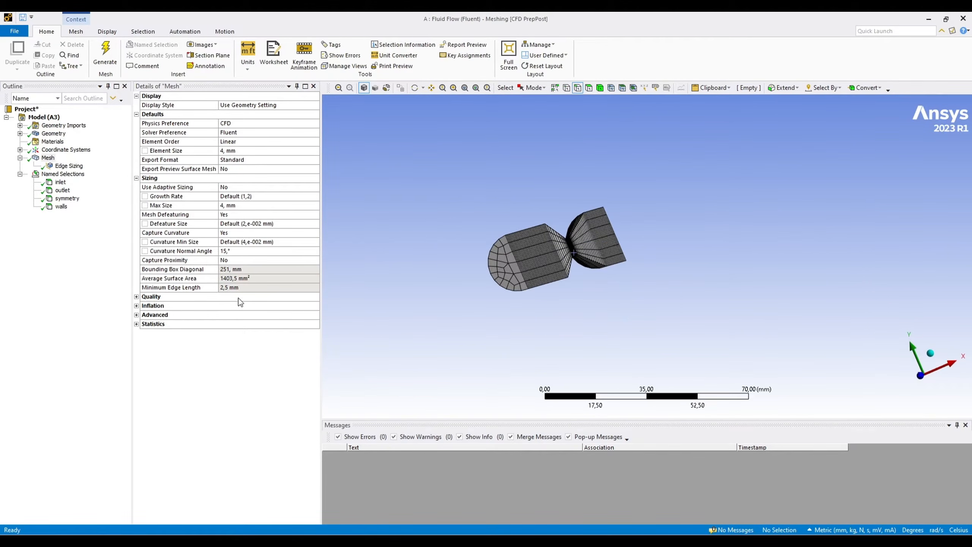
# Step: Insert a mesh method control on the nozzle body and review the available meshing methods
pyautogui.rightClick(51, 159)
pyautogui.moveTo(75, 164)
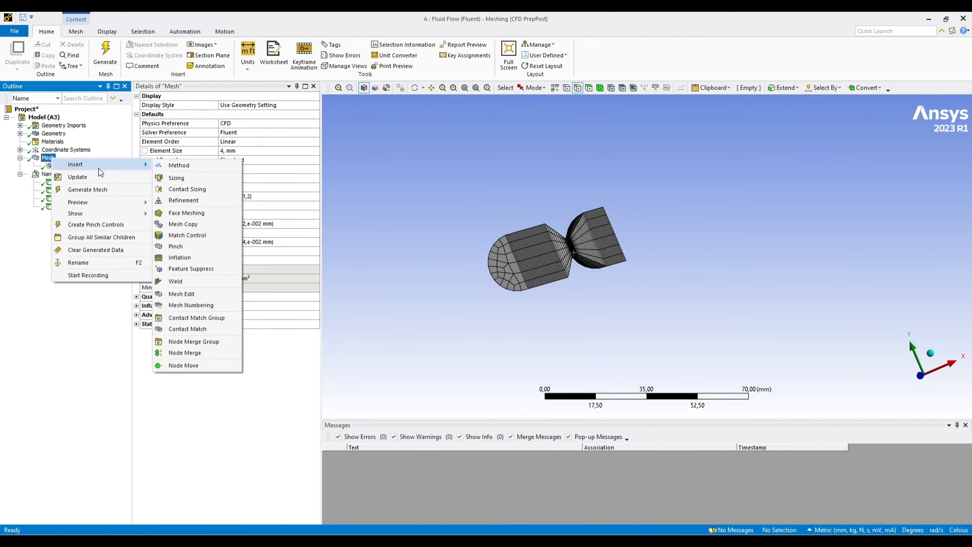
pyautogui.click(184, 165)
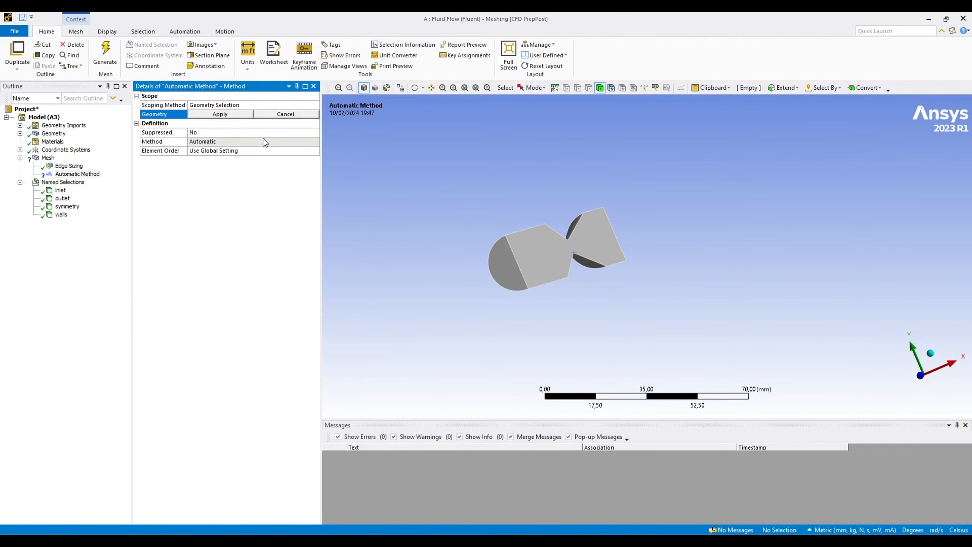
pyautogui.click(535, 267)
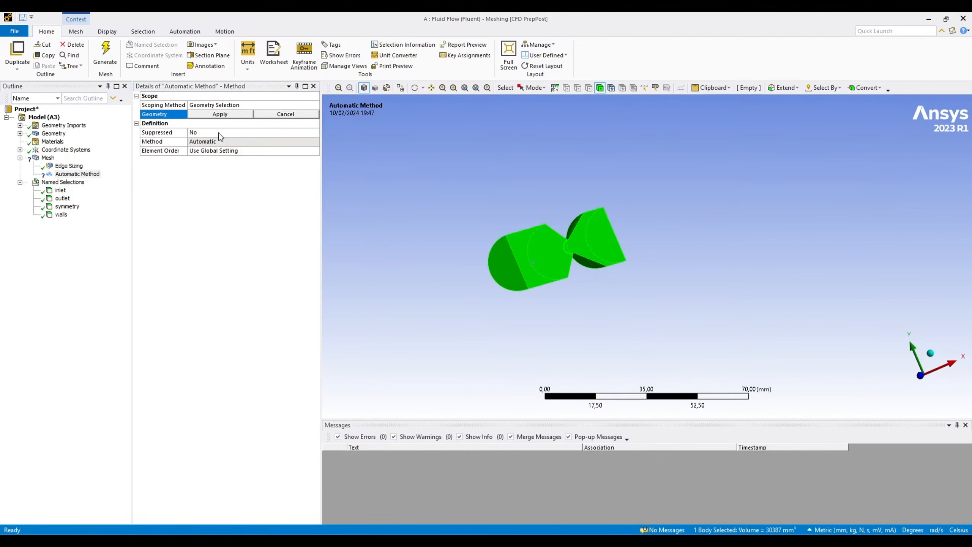
pyautogui.click(222, 114)
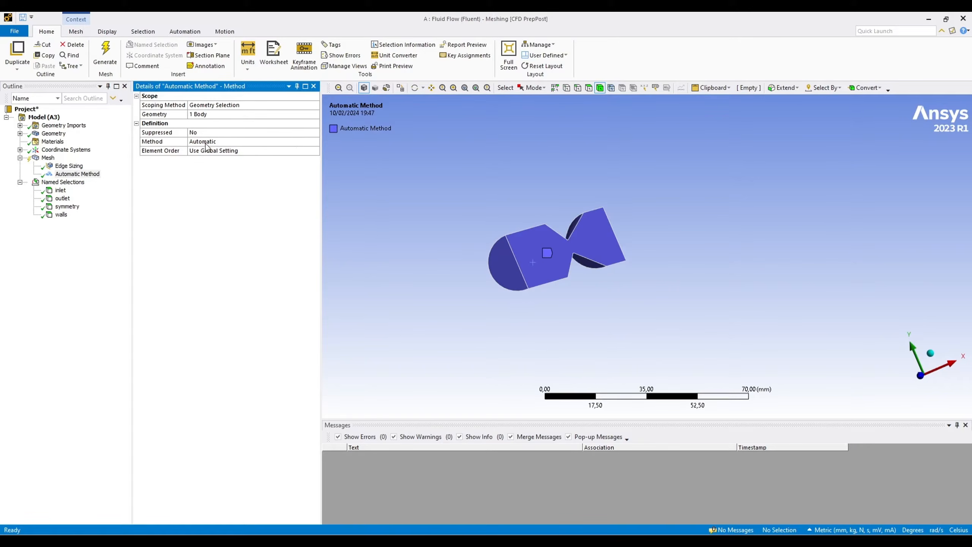
pyautogui.click(249, 141)
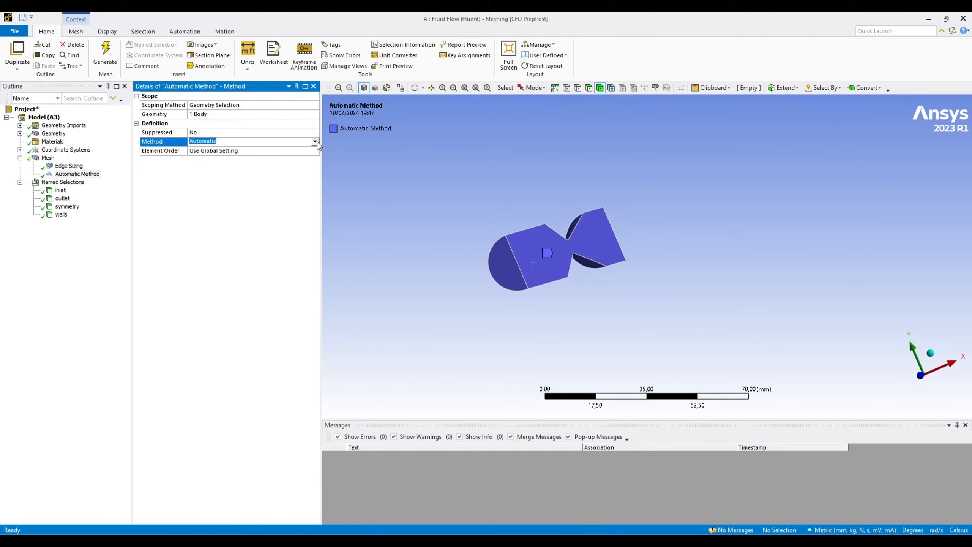
pyautogui.click(315, 141)
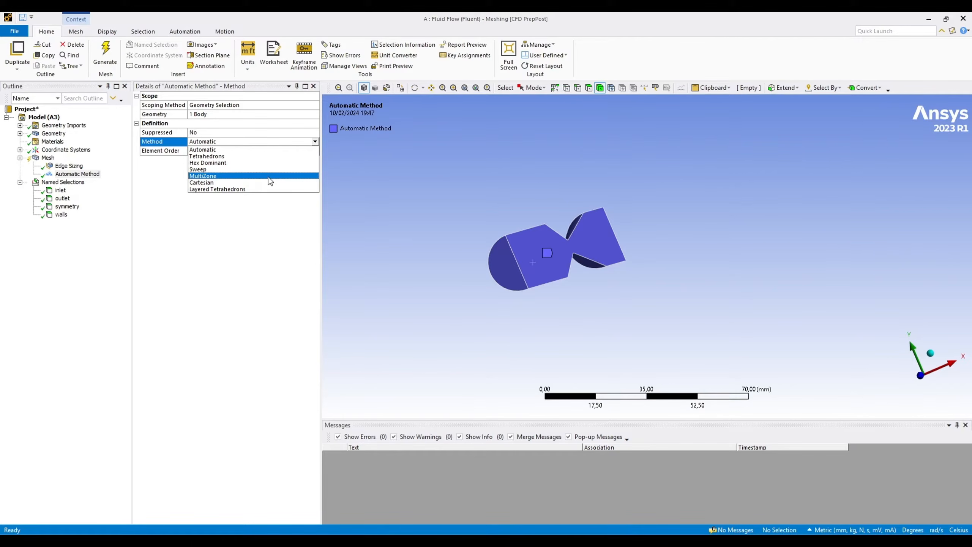
pyautogui.click(229, 273)
# Step: Delete the method control from the mesh
pyautogui.click(80, 175)
pyautogui.rightClick(83, 178)
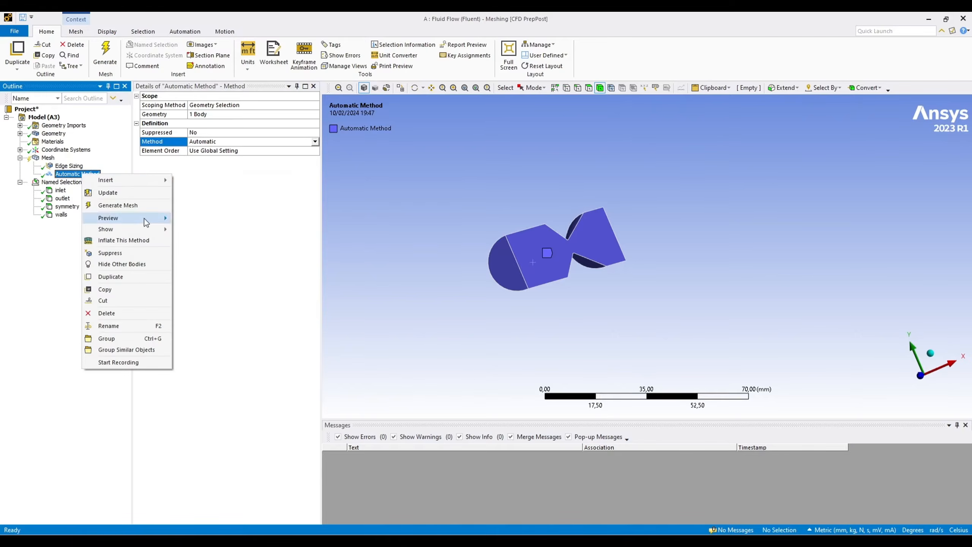
pyautogui.click(141, 316)
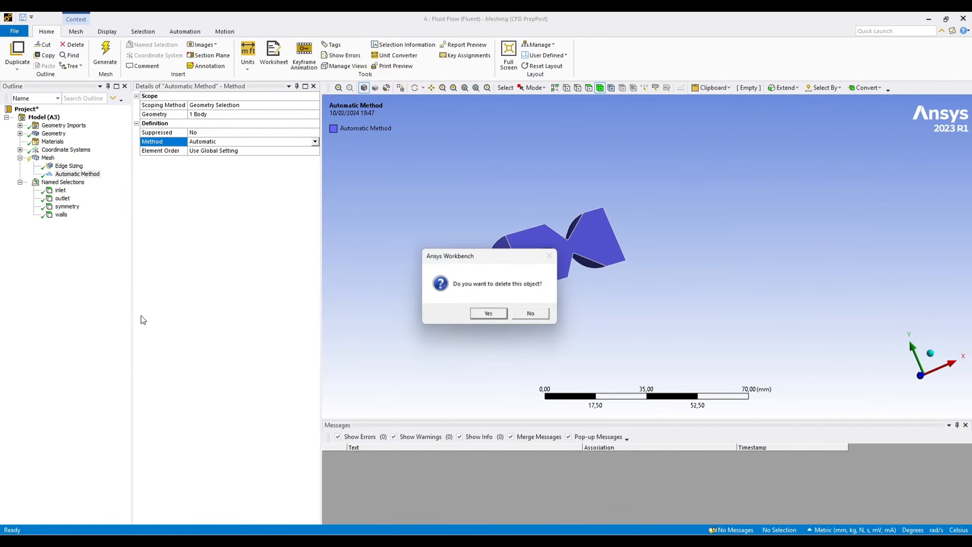
pyautogui.click(494, 316)
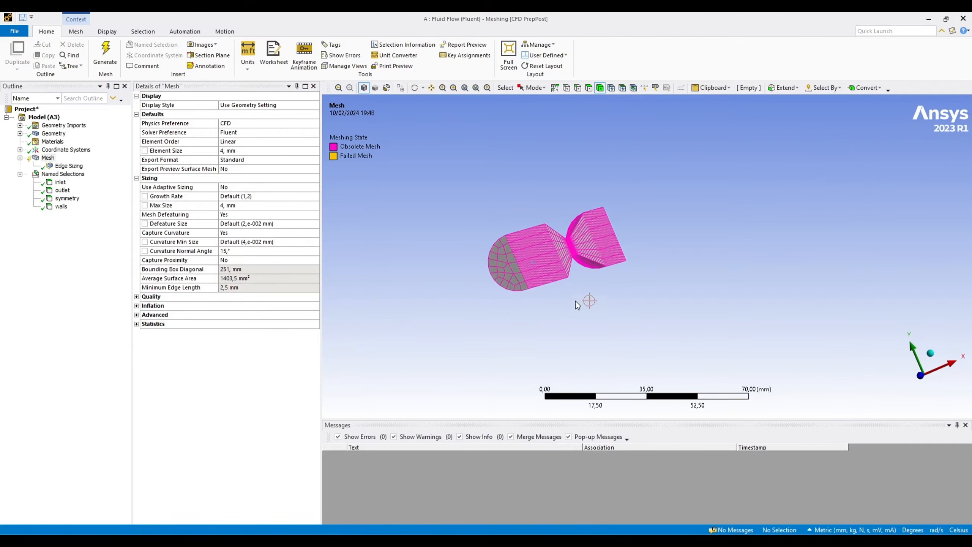
# Step: Examine the symmetry face mesh at the throat, along the whole nozzle and at its straight end
pyautogui.moveTo(576, 301); pyautogui.dragTo(411, 330, button='middle')
pyautogui.moveTo(502, 275); pyautogui.dragTo(661, 239, button='right')
pyautogui.scroll(-10, 662, 240)
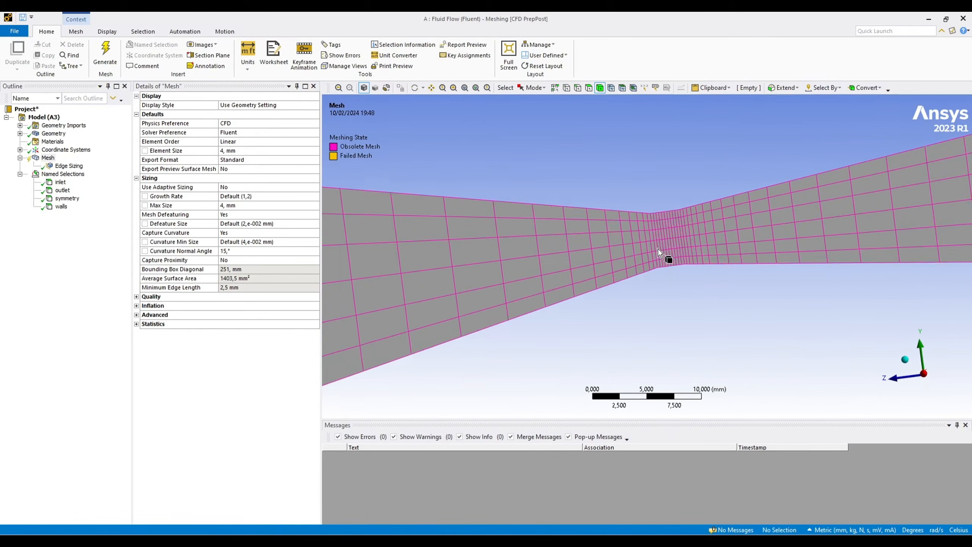
pyautogui.scroll(-1, 659, 251)
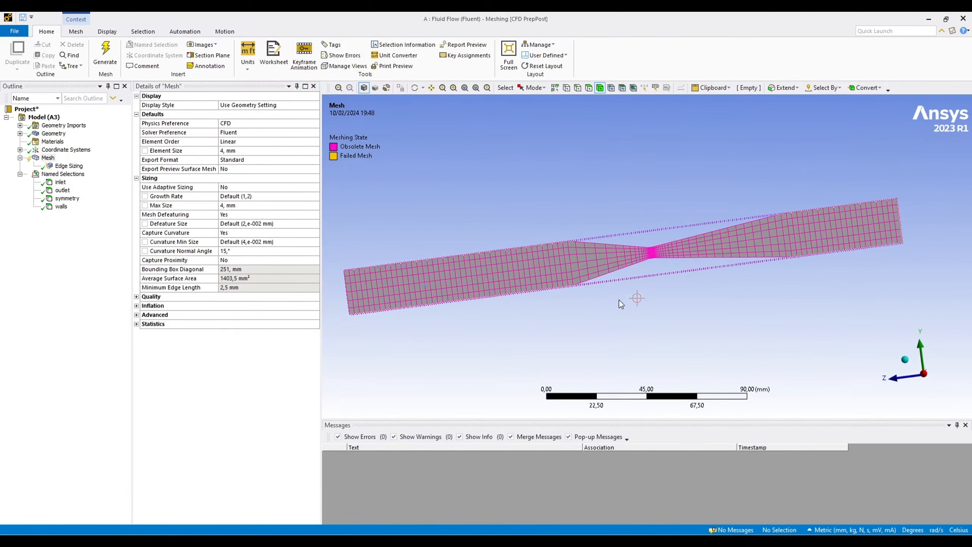
pyautogui.moveTo(614, 312); pyautogui.dragTo(619, 314, button='middle')
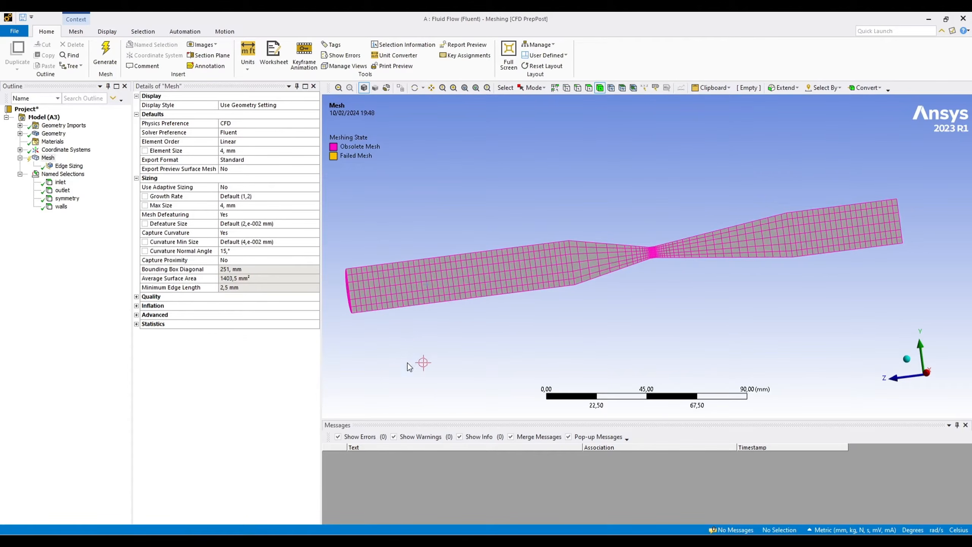
pyautogui.moveTo(633, 226); pyautogui.dragTo(694, 302, button='right')
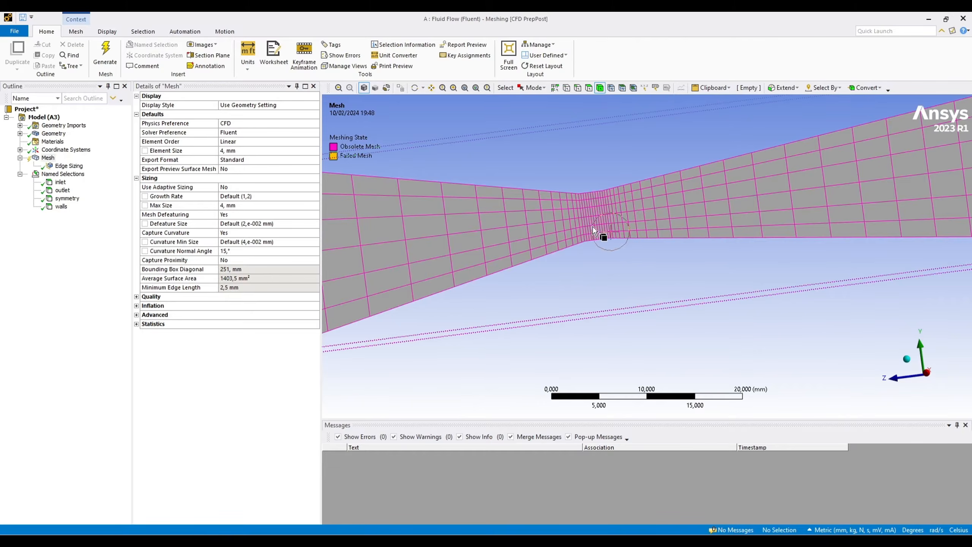
pyautogui.moveTo(579, 169); pyautogui.dragTo(644, 270, button='right')
pyautogui.scroll(-10, 638, 276)
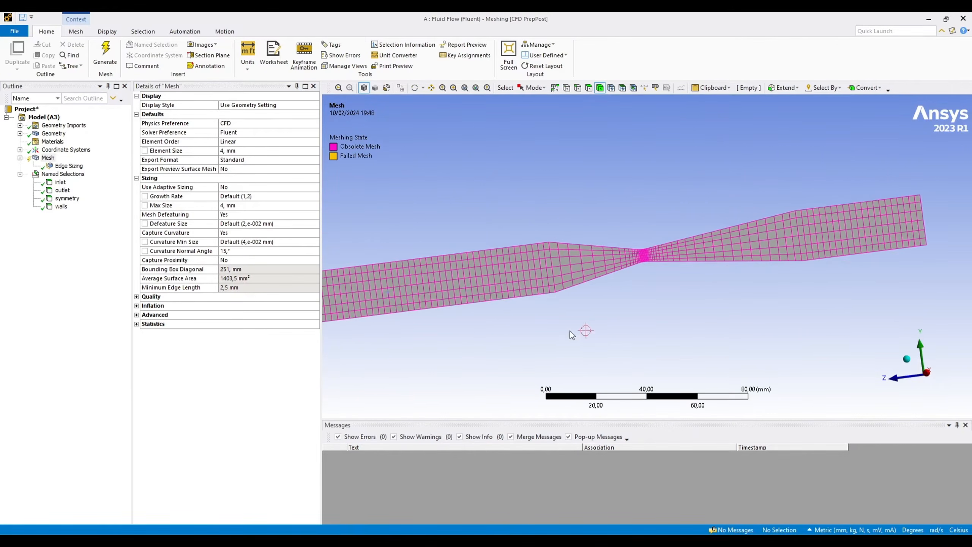
pyautogui.scroll(-1, 561, 341)
pyautogui.moveTo(370, 257); pyautogui.dragTo(430, 329, button='right')
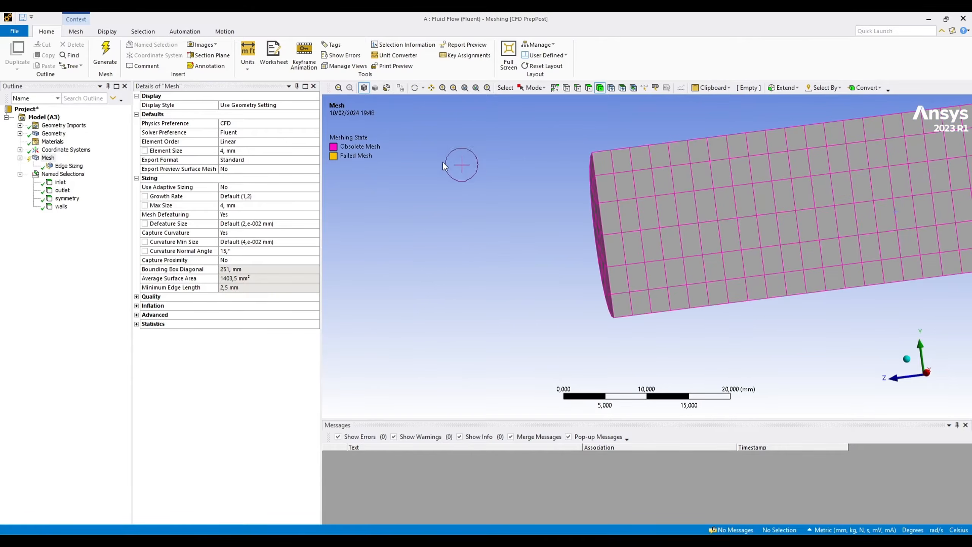
# Step: Insert a mesh sizing control on the two end edges of the symmetry face, at the inlet and the outlet
pyautogui.click(578, 88)
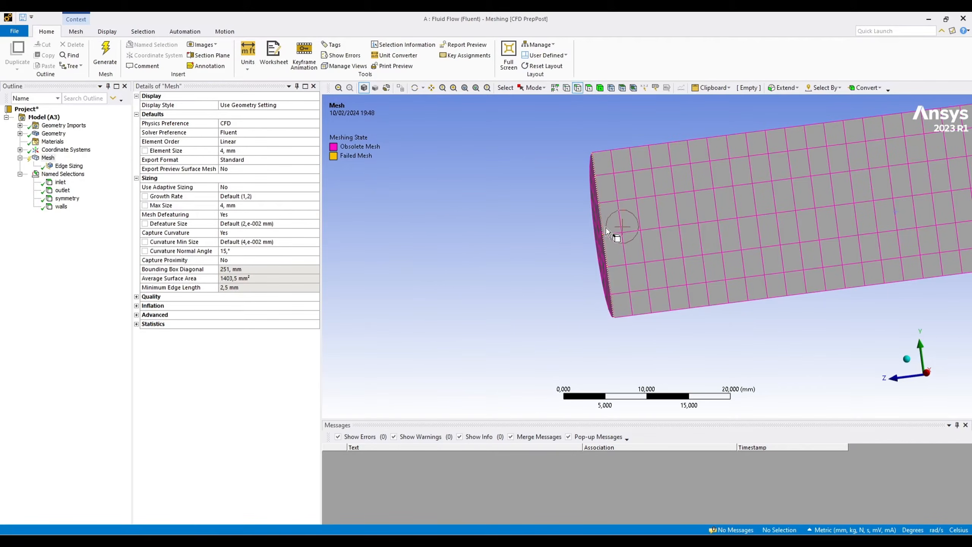
pyautogui.click(607, 228)
pyautogui.scroll(2, 330, 284)
pyautogui.scroll(-5, 331, 284)
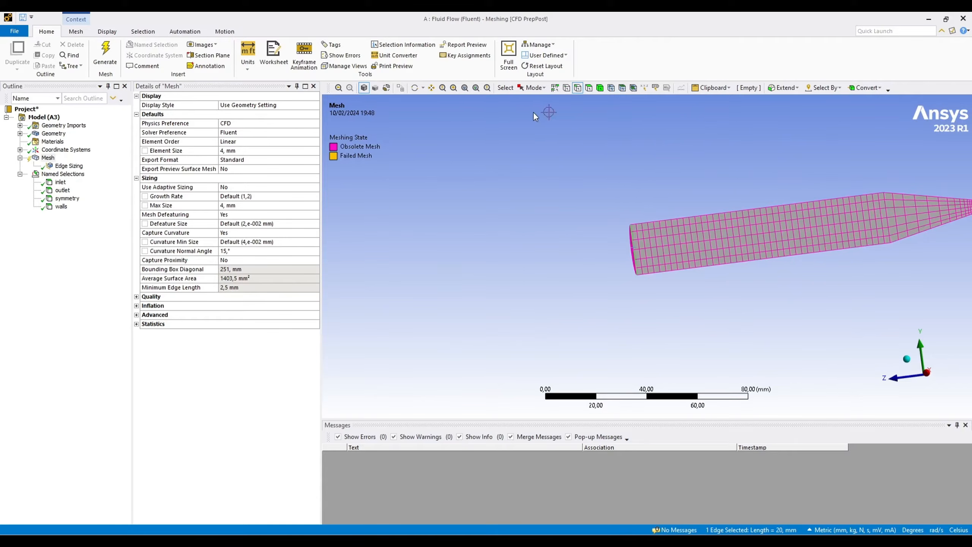
pyautogui.scroll(2, 397, 293)
pyautogui.scroll(-4, 346, 296)
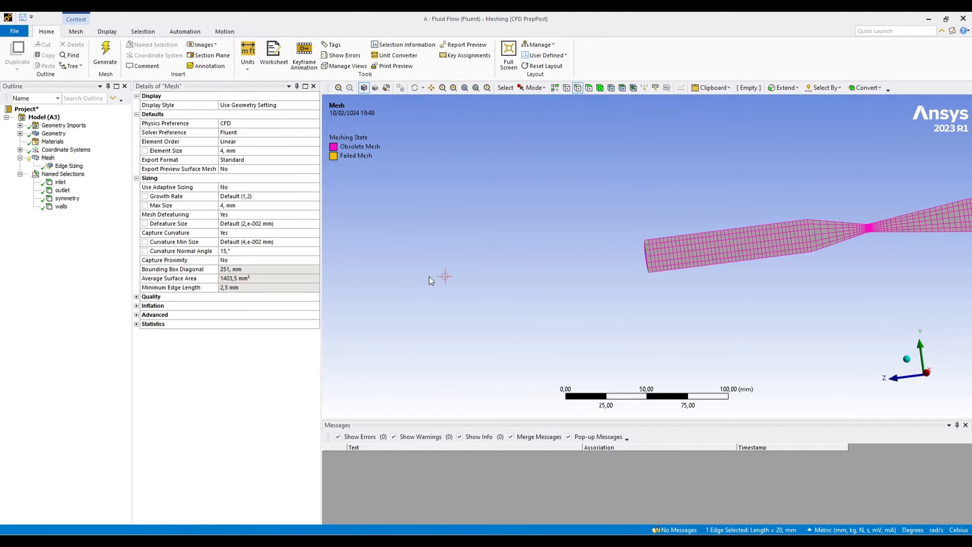
pyautogui.scroll(-2, 643, 255)
pyautogui.keyDown('ctrl'); pyautogui.click(945, 221); pyautogui.keyUp('ctrl')
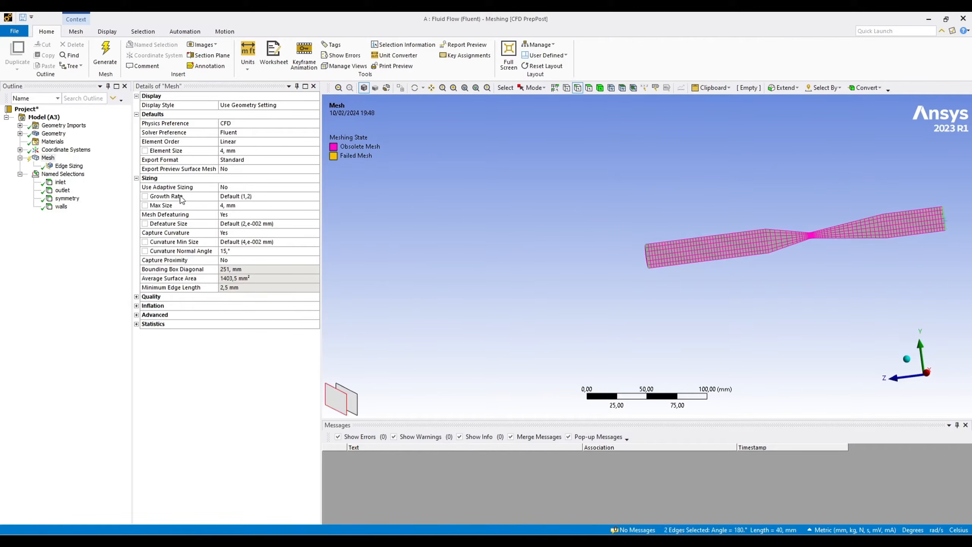
pyautogui.rightClick(51, 161)
pyautogui.moveTo(74, 166)
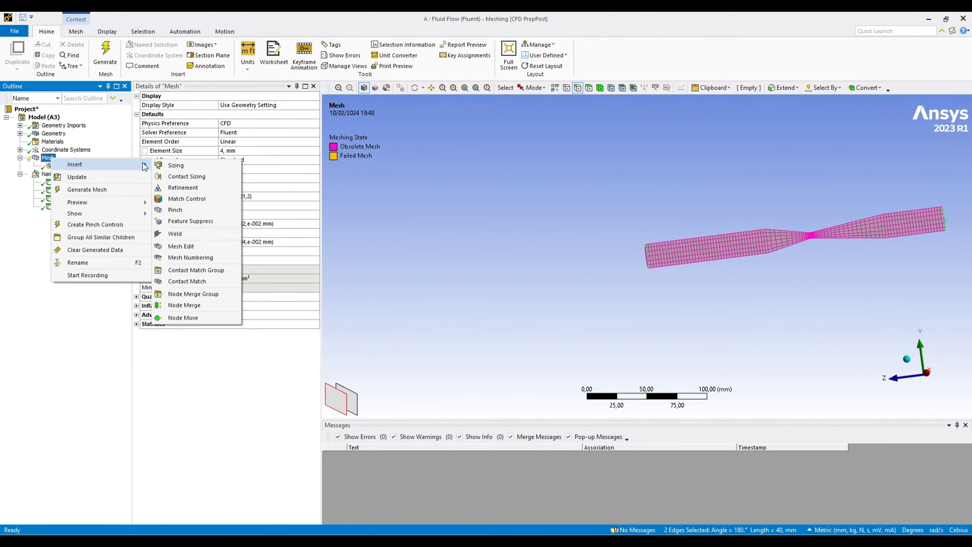
pyautogui.click(196, 167)
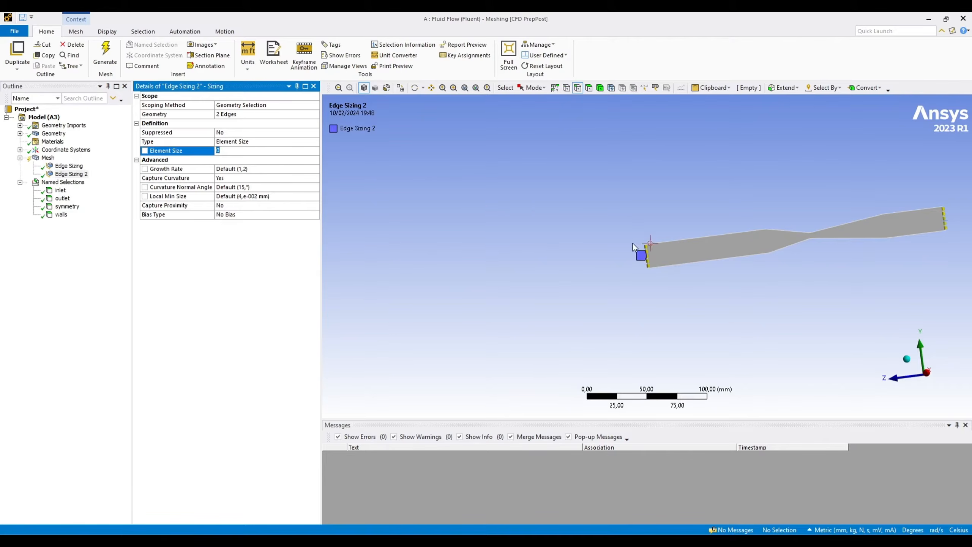
# Step: Set the end edges' sizing type to Number of Divisions with 20 divisions
pyautogui.click(268, 142)
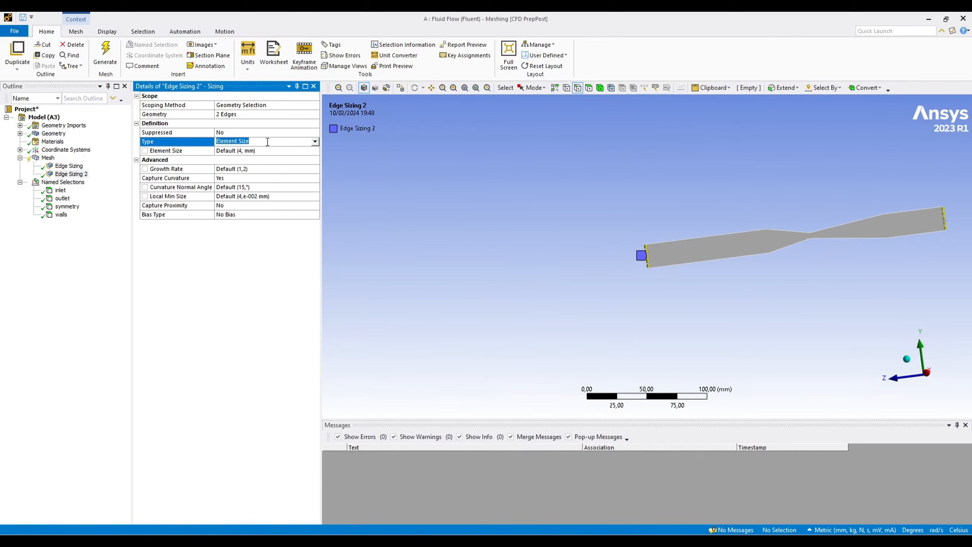
pyautogui.click(314, 142)
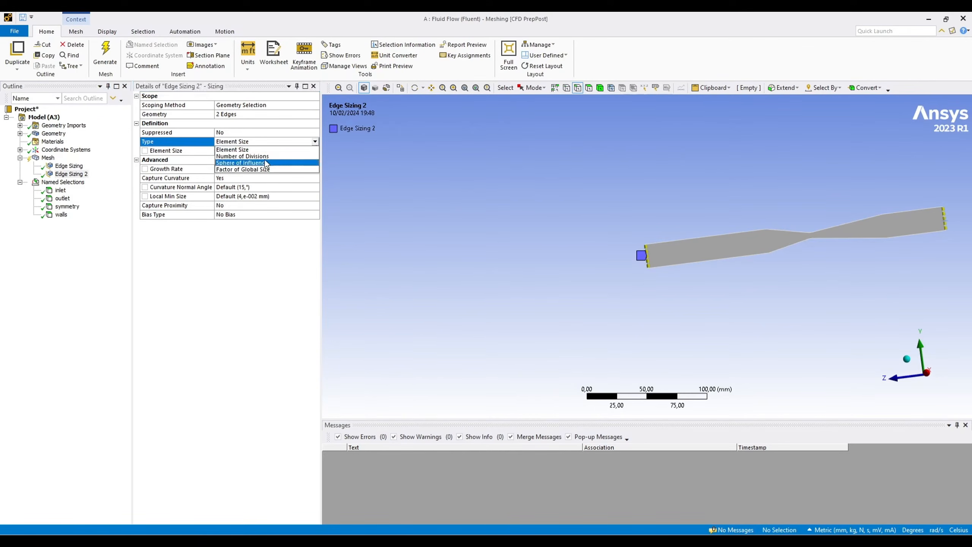
pyautogui.click(265, 157)
pyautogui.click(225, 151)
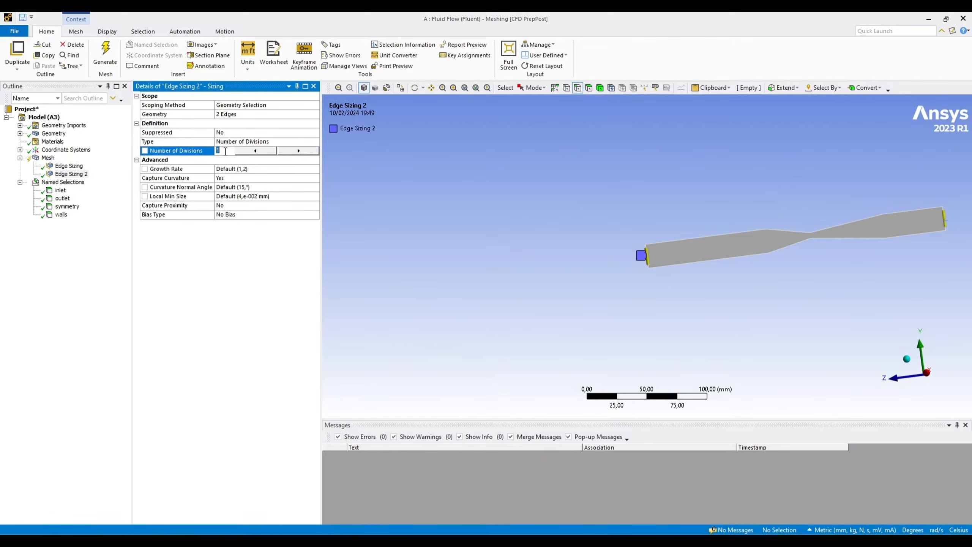
pyautogui.press('Return')
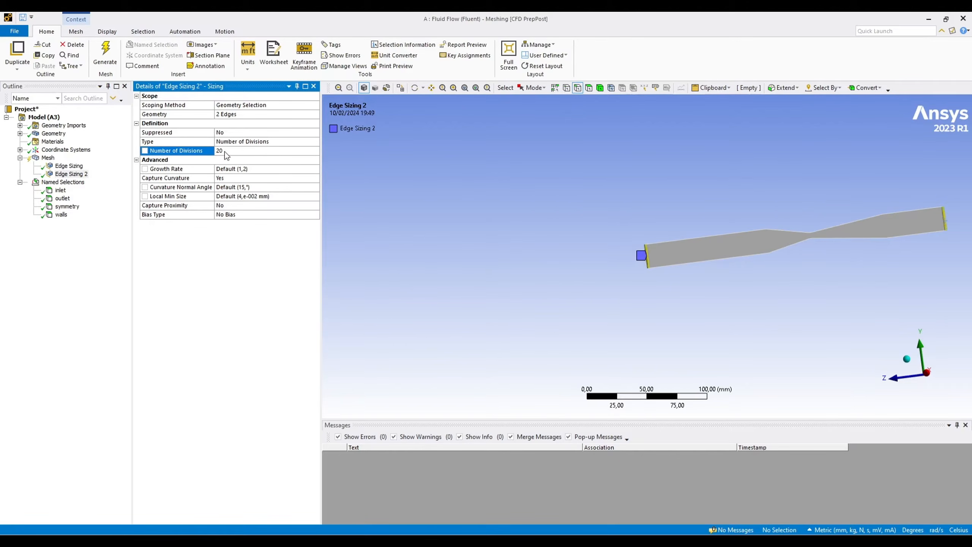
# Step: Generate the mesh with the end edge sizing and inspect the cells around the throat
pyautogui.click(105, 54)
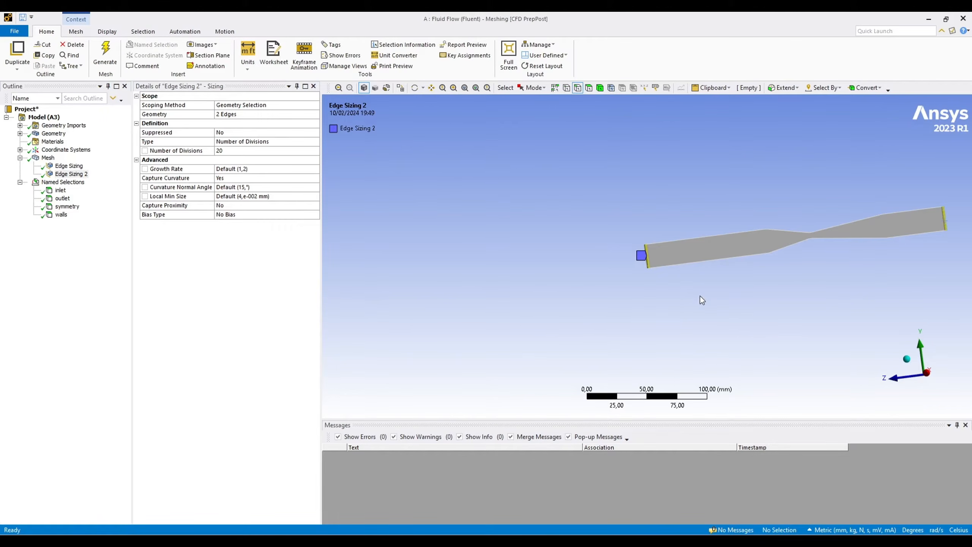
pyautogui.click(48, 158)
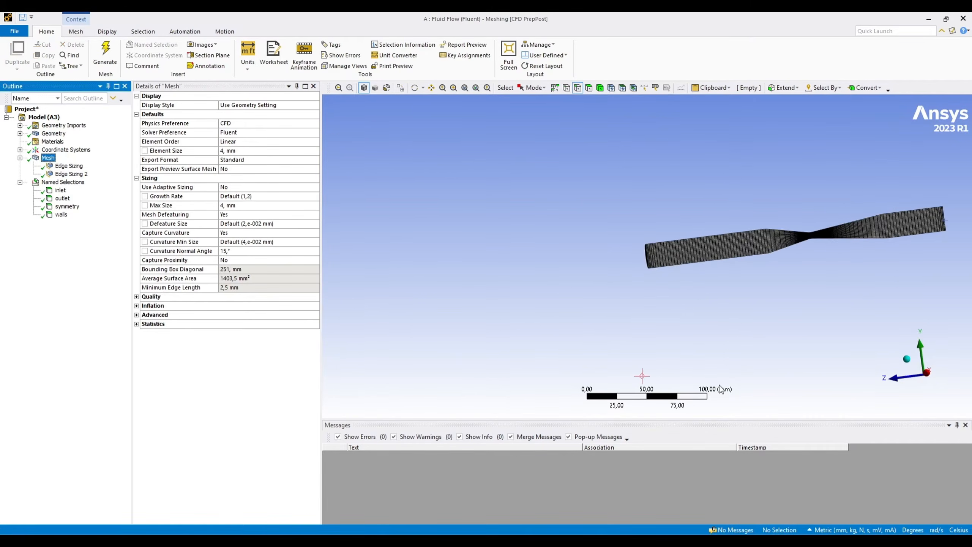
pyautogui.moveTo(651, 276); pyautogui.dragTo(766, 214, button='middle')
pyautogui.moveTo(765, 214); pyautogui.dragTo(862, 310)
pyautogui.scroll(-5, 680, 276)
pyautogui.moveTo(680, 276); pyautogui.dragTo(665, 326, button='middle')
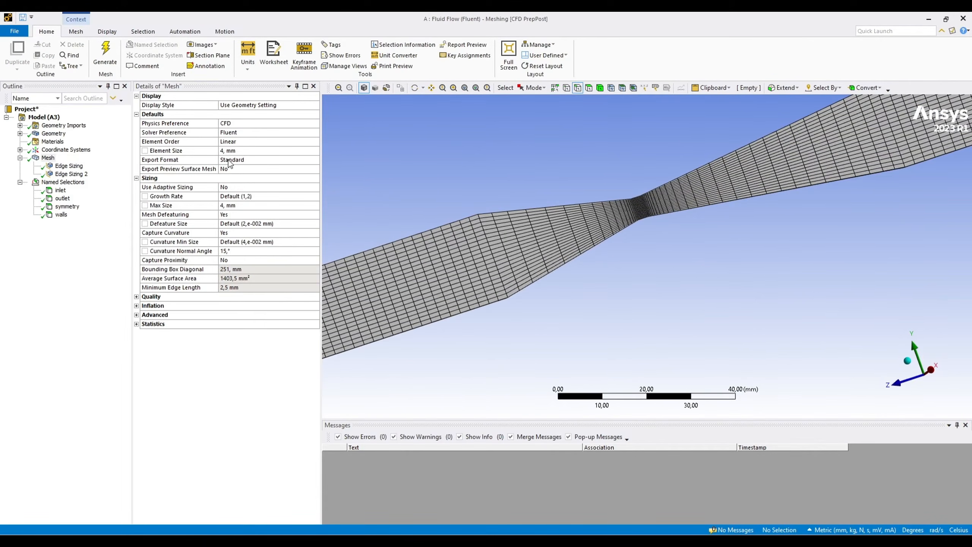
# Step: Set the global element size to 2 mm, regenerate the mesh and inspect it around the throat
pyautogui.doubleClick(228, 150)
pyautogui.write('2')
pyautogui.press('Return')
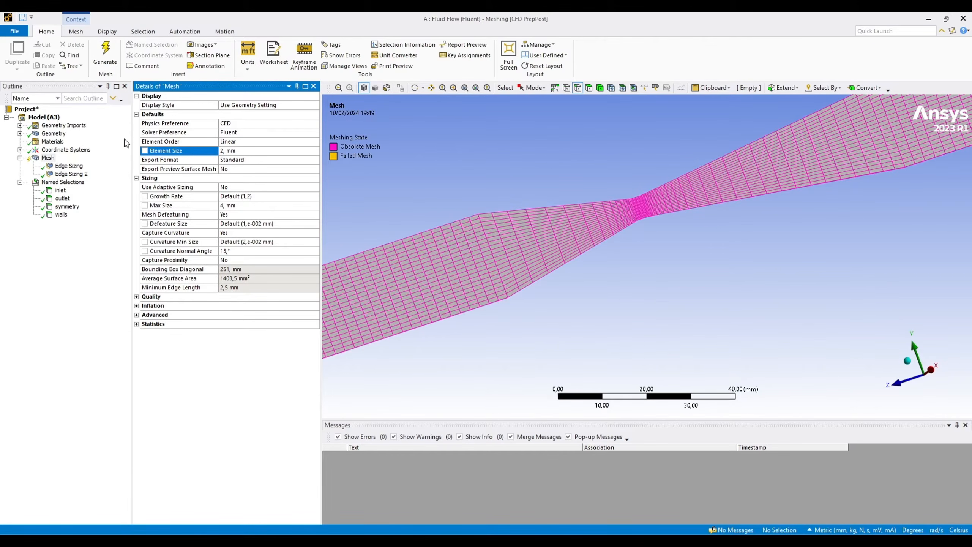
pyautogui.click(106, 55)
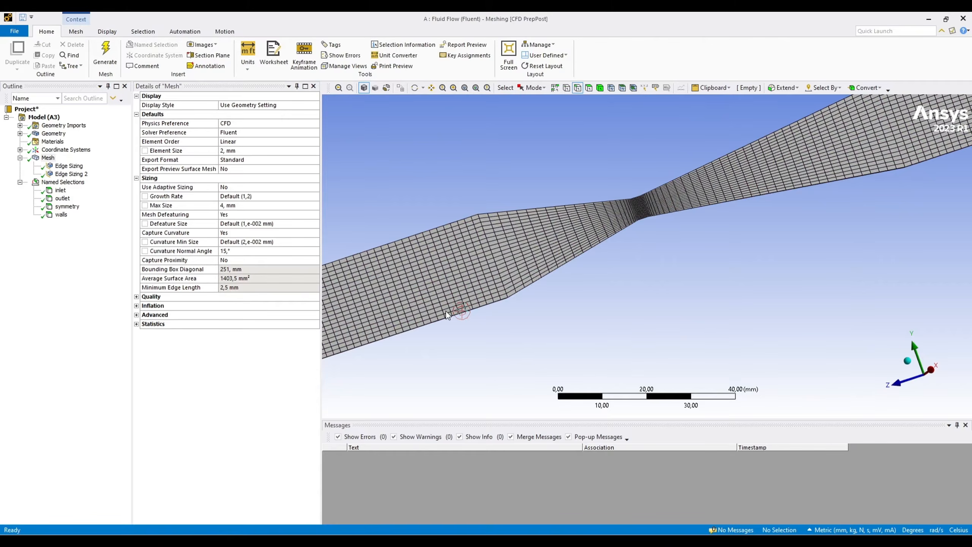
pyautogui.moveTo(447, 314)
pyautogui.mouseDown(button='middle')
pyautogui.moveTo(471, 339)
pyautogui.moveTo(527, 291)
pyautogui.moveTo(486, 318)
pyautogui.moveTo(492, 304)
pyautogui.mouseUp(button='middle')
pyautogui.moveTo(604, 267)
pyautogui.mouseDown(button='middle')
pyautogui.moveTo(632, 276)
pyautogui.moveTo(575, 226)
pyautogui.mouseUp(button='middle')
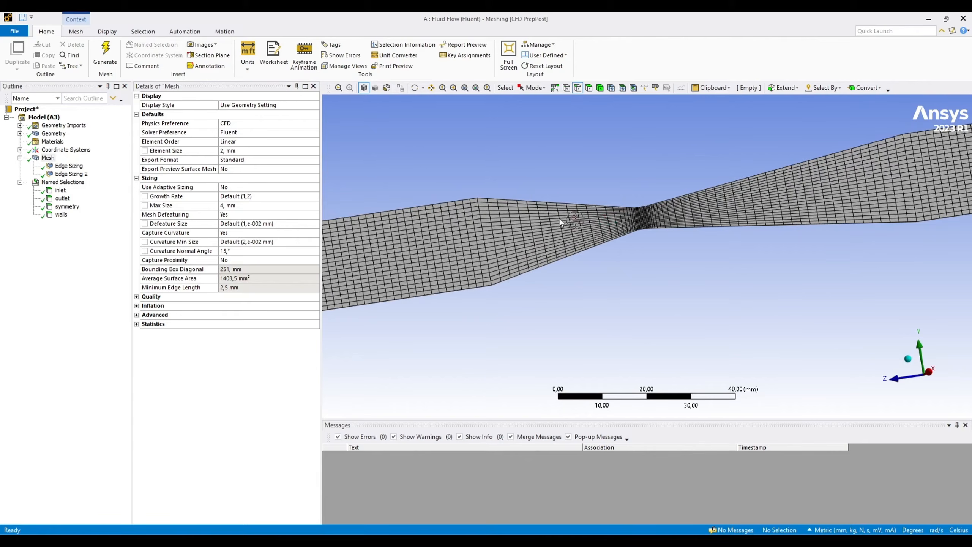
# Step: Insert a sizing control with a 20 mm element size on the upper and lower sloped edges at the throat's +Z side
pyautogui.click(563, 204)
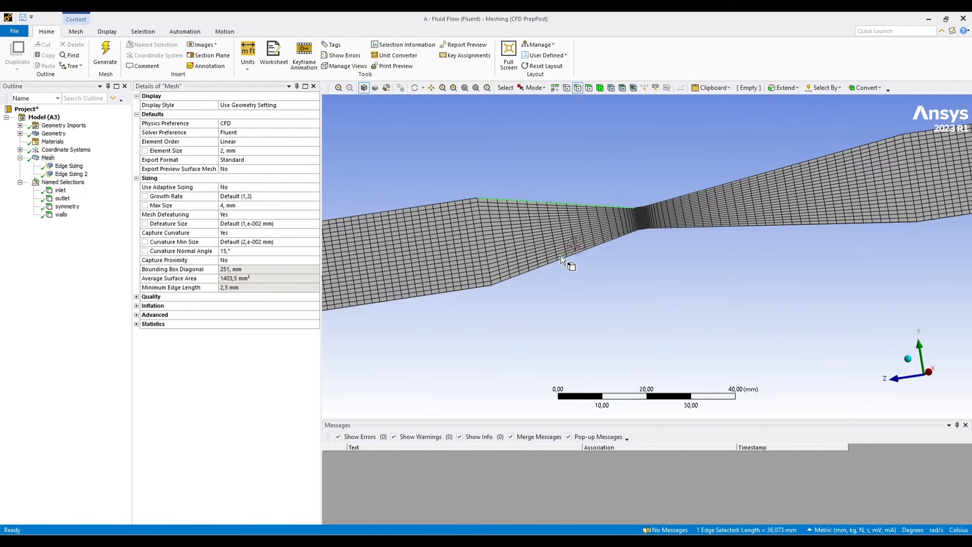
pyautogui.keyDown('ctrl'); pyautogui.click(566, 262); pyautogui.keyUp('ctrl')
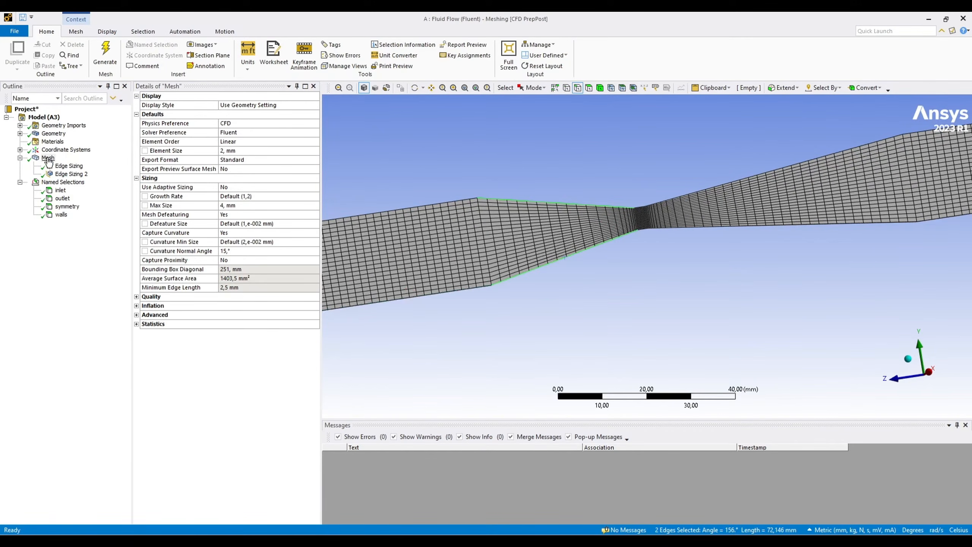
pyautogui.rightClick(48, 158)
pyautogui.moveTo(77, 163)
pyautogui.click(215, 174)
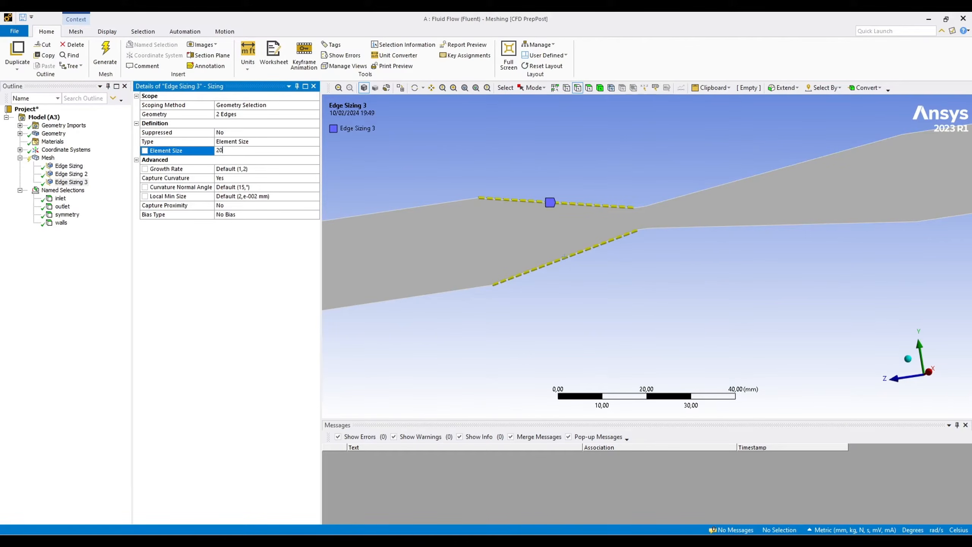
pyautogui.press('Return')
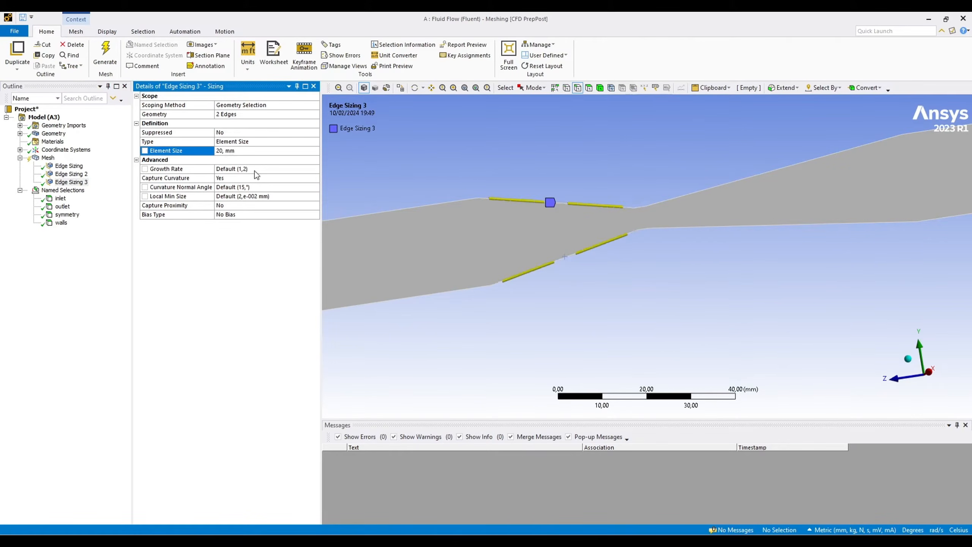
# Step: Insert a sizing control with a 35 mm element size on the upper and lower edges at the throat's -Z side
pyautogui.click(798, 225)
pyautogui.rightClick(48, 157)
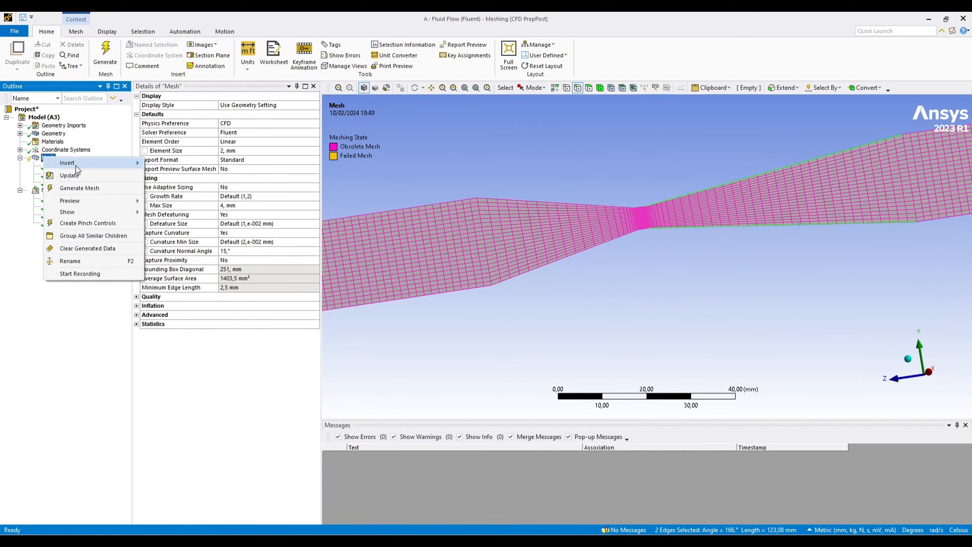
pyautogui.click(212, 171)
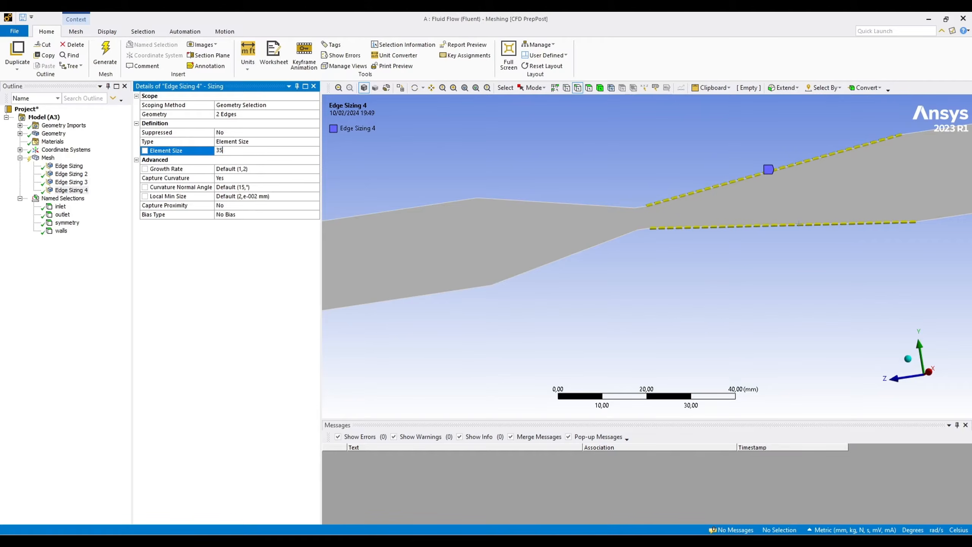
pyautogui.write('35')
pyautogui.press('Return')
# Step: Generate the mesh with the new edge sizings and inspect the cells on both sides of the throat
pyautogui.click(105, 54)
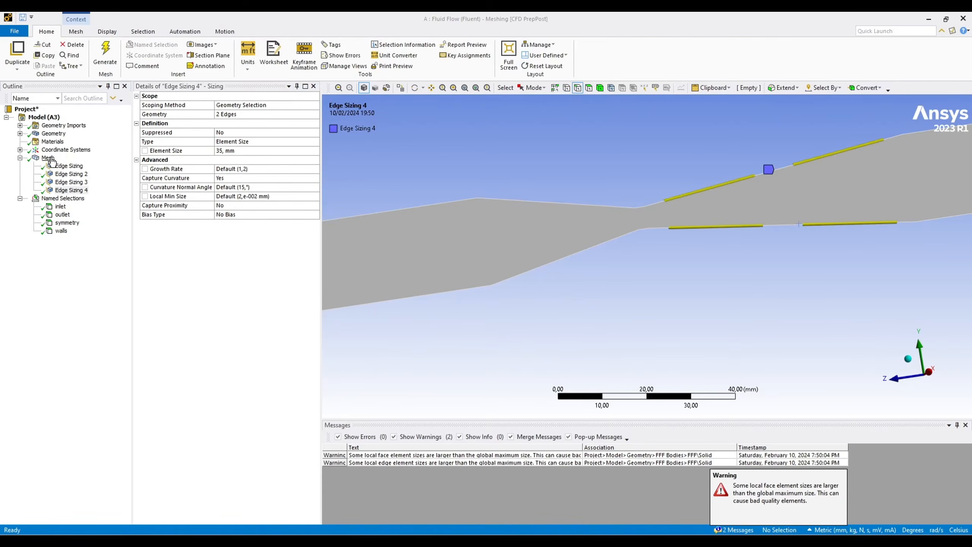
pyautogui.click(51, 160)
pyautogui.moveTo(574, 230)
pyautogui.mouseDown(button='middle')
pyautogui.moveTo(575, 216)
pyautogui.moveTo(580, 241)
pyautogui.mouseUp(button='middle')
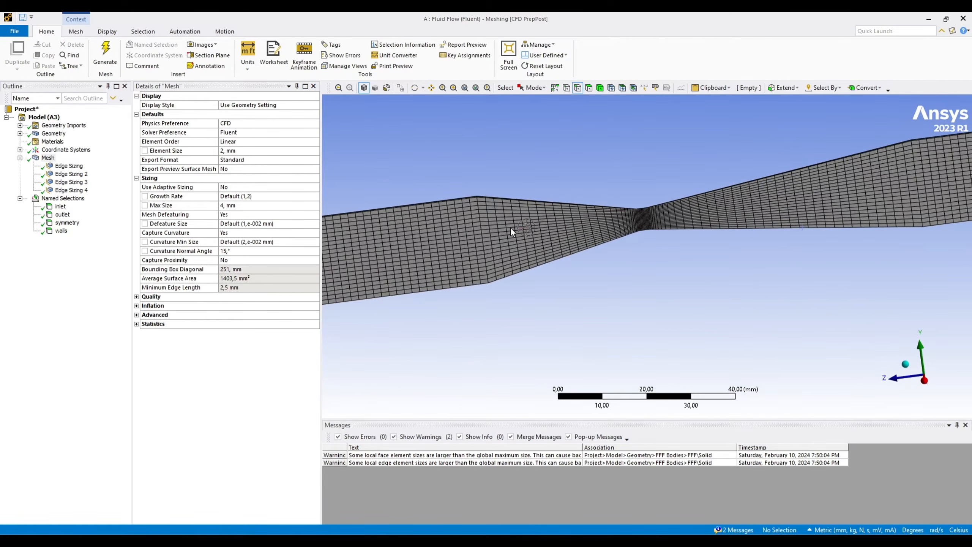
pyautogui.moveTo(764, 255); pyautogui.dragTo(770, 249, button='middle')
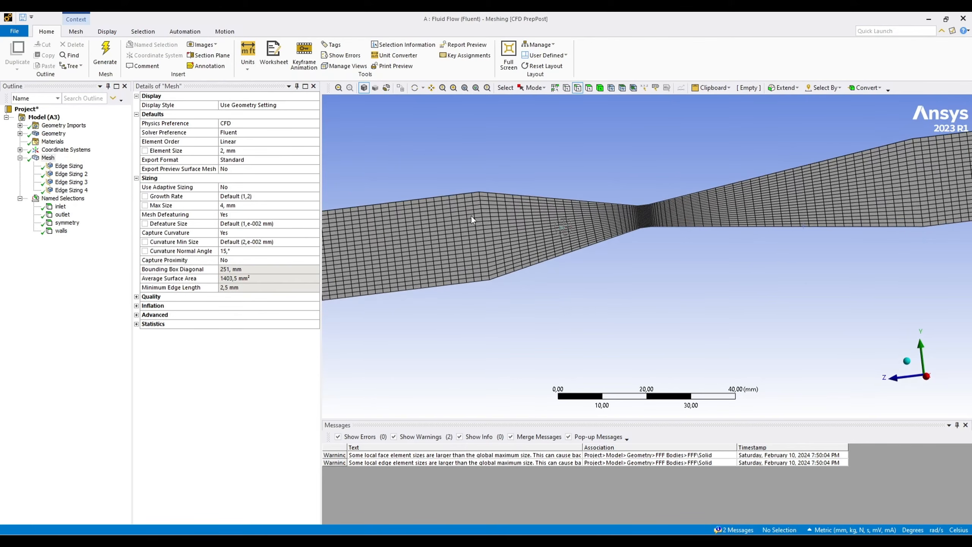
# Step: Set the edge element size to 30 mm on the throat's +Z side and 50 mm on its -Z side
pyautogui.click(71, 182)
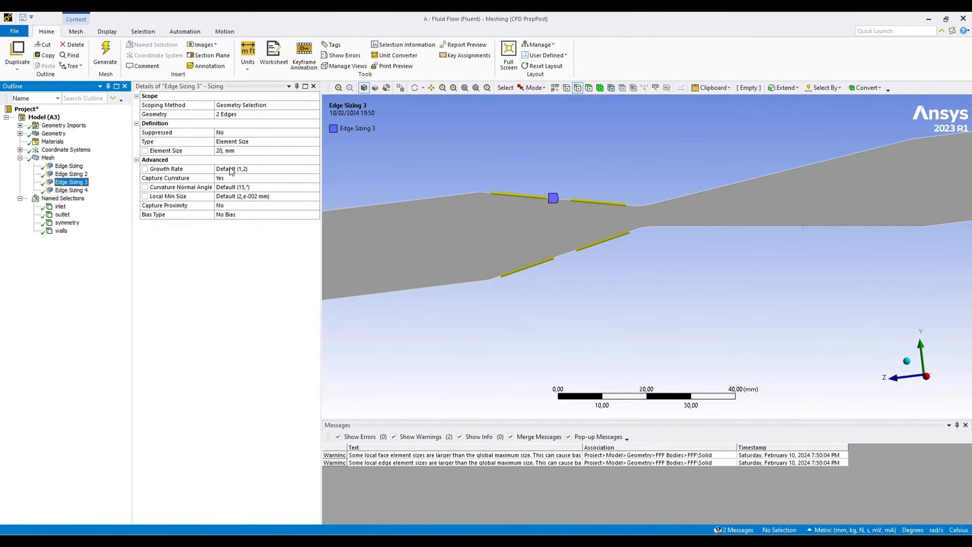
pyautogui.click(224, 151)
pyautogui.write('30')
pyautogui.press('Return')
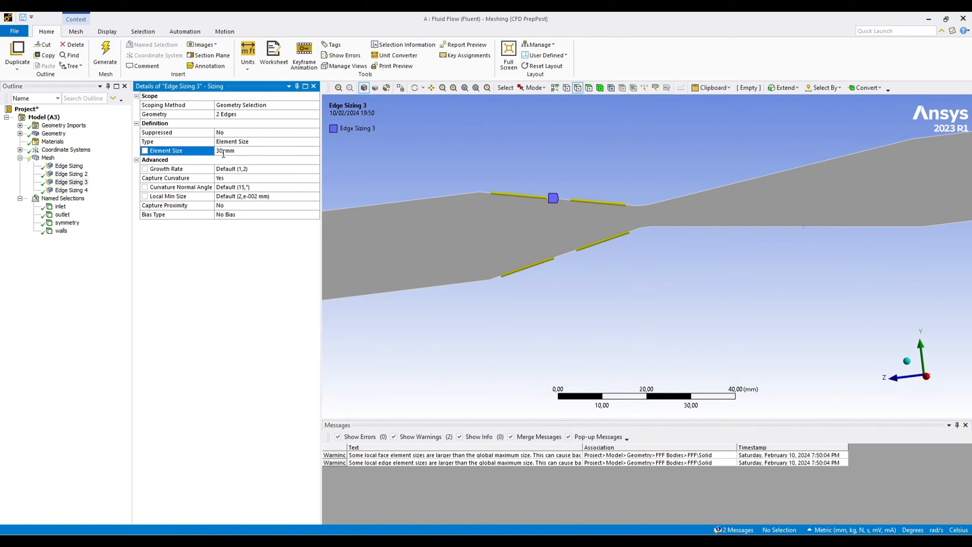
pyautogui.click(71, 190)
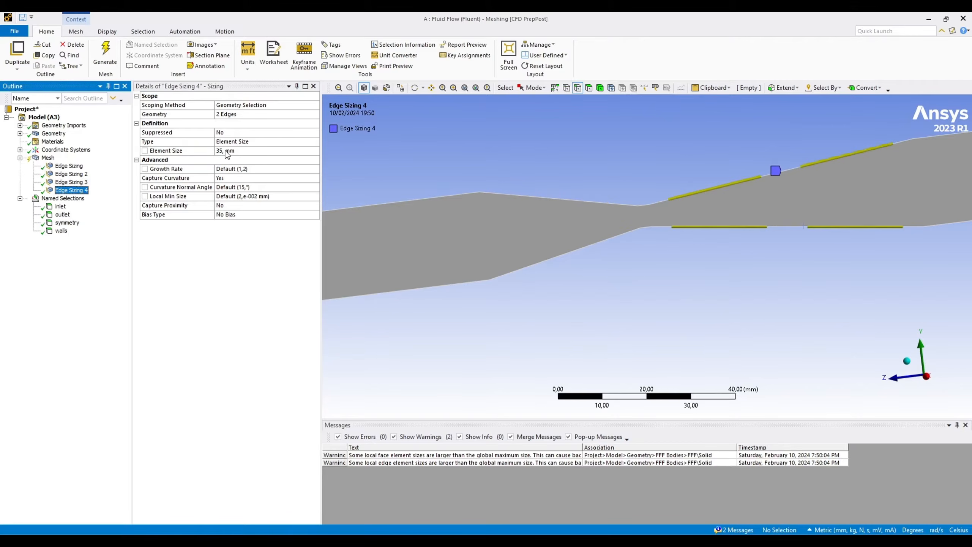
pyautogui.click(225, 150)
pyautogui.write('50')
pyautogui.press('Return')
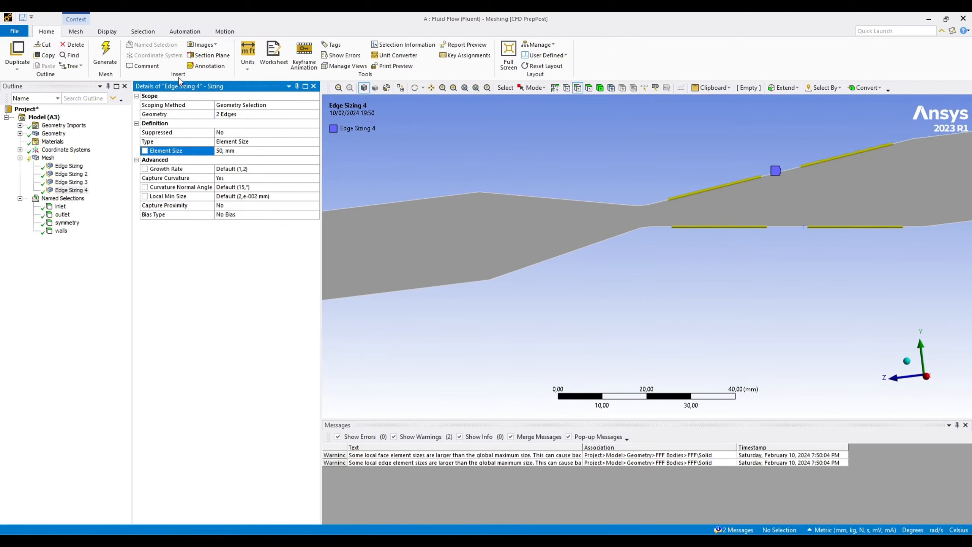
# Step: Regenerate the mesh with a 1 mm global element size and view it over the whole nozzle
pyautogui.click(104, 53)
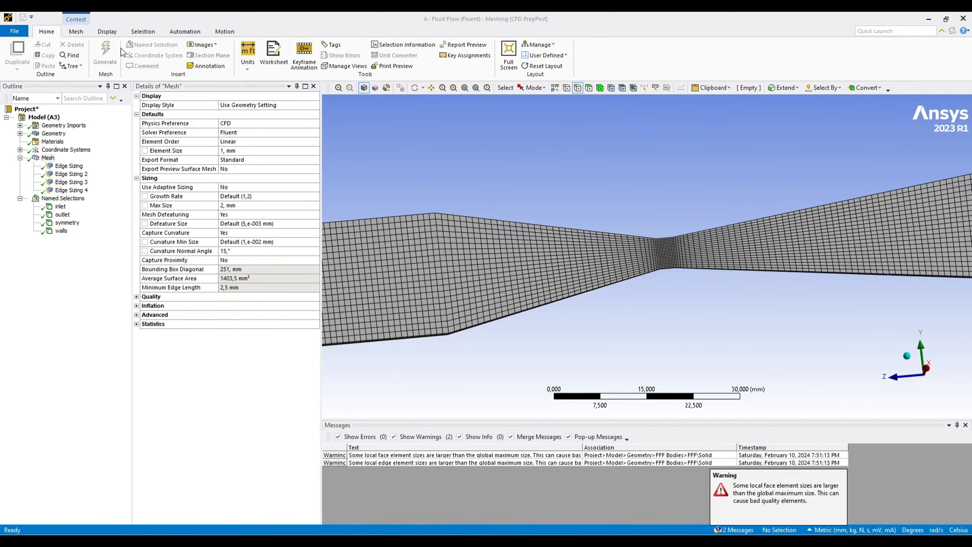
pyautogui.scroll(-2, 485, 276)
pyautogui.moveTo(490, 273); pyautogui.dragTo(595, 268, button='middle')
pyautogui.scroll(-5, 478, 289)
pyautogui.scroll(-1, 430, 285)
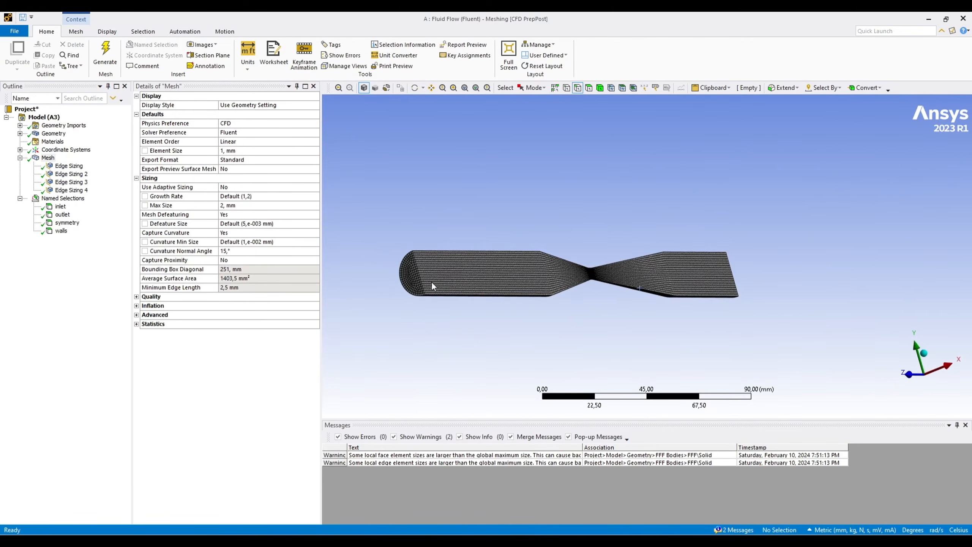
# Step: Examine the mesh on the nozzle's semicircular +Z end face and along the flat symmetry face
pyautogui.moveTo(427, 298); pyautogui.dragTo(464, 271, button='middle')
pyautogui.scroll(-1, 479, 349)
pyautogui.scroll(-1, 453, 237)
pyautogui.moveTo(436, 211); pyautogui.dragTo(498, 272, button='right')
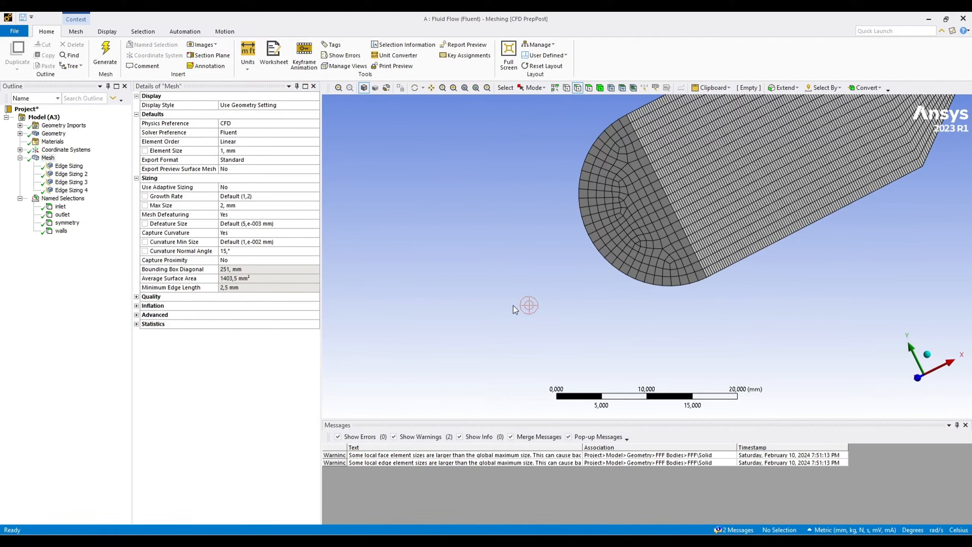
pyautogui.scroll(-1, 437, 364)
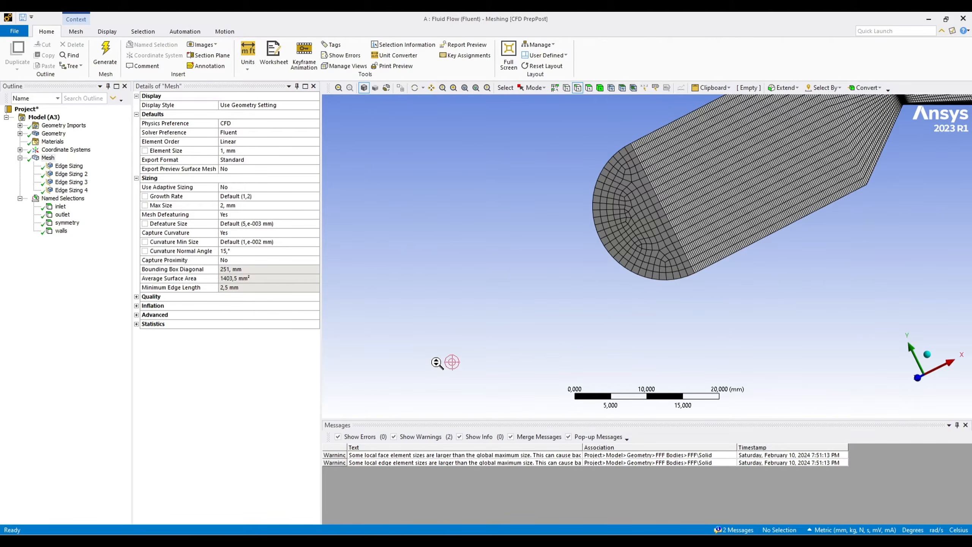
pyautogui.scroll(-3, 406, 341)
pyautogui.moveTo(727, 321); pyautogui.dragTo(686, 325, button='middle')
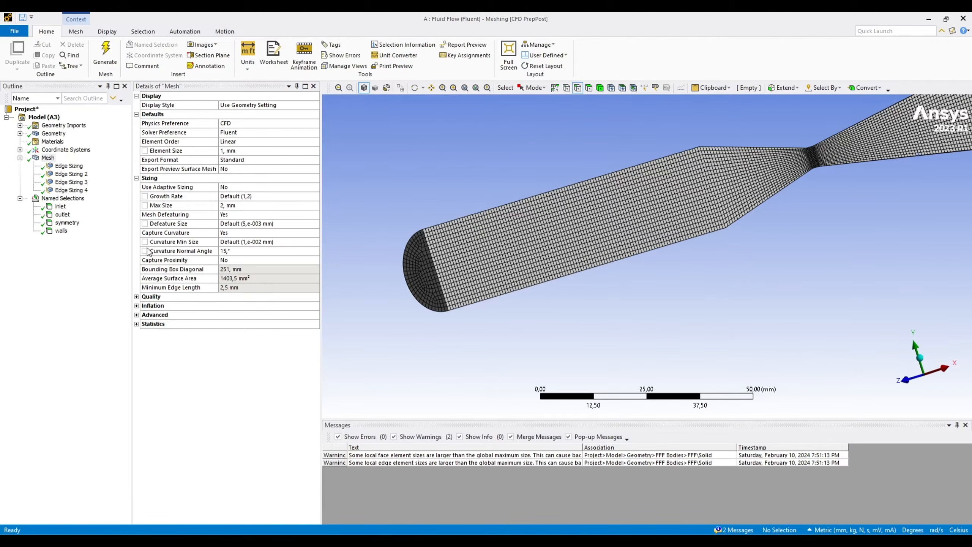
# Step: Insert an inflation control in the mesh and scope it to the nozzle body
pyautogui.rightClick(49, 161)
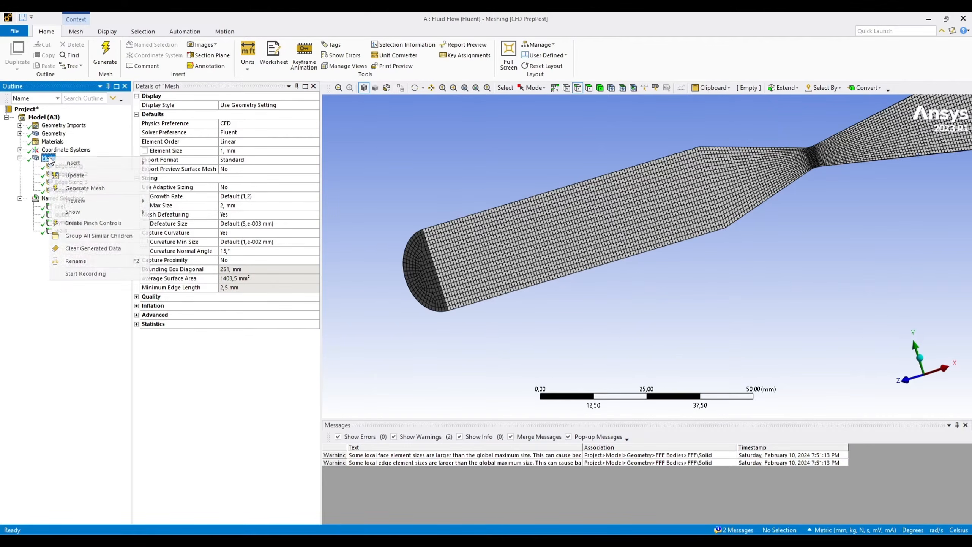
pyautogui.moveTo(91, 163)
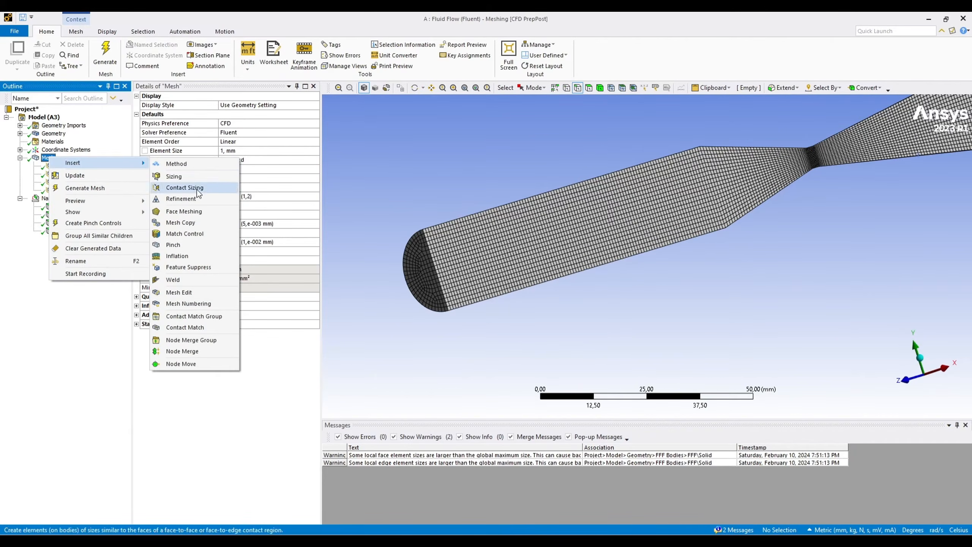
pyautogui.click(204, 256)
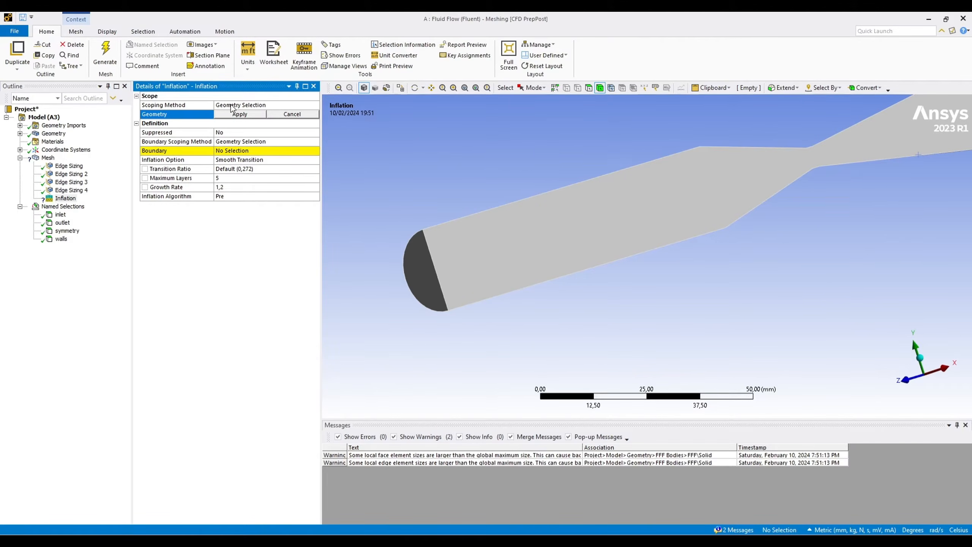
pyautogui.click(589, 233)
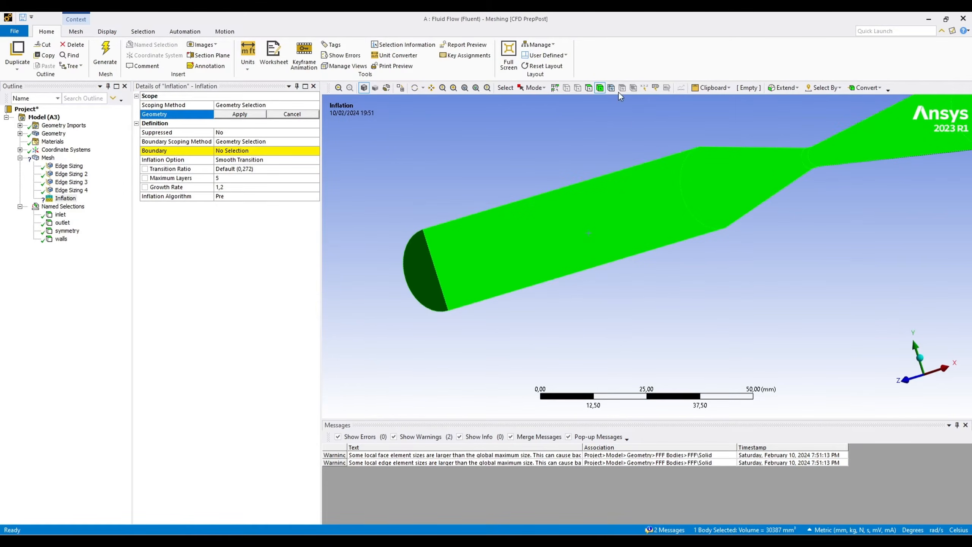
pyautogui.click(240, 113)
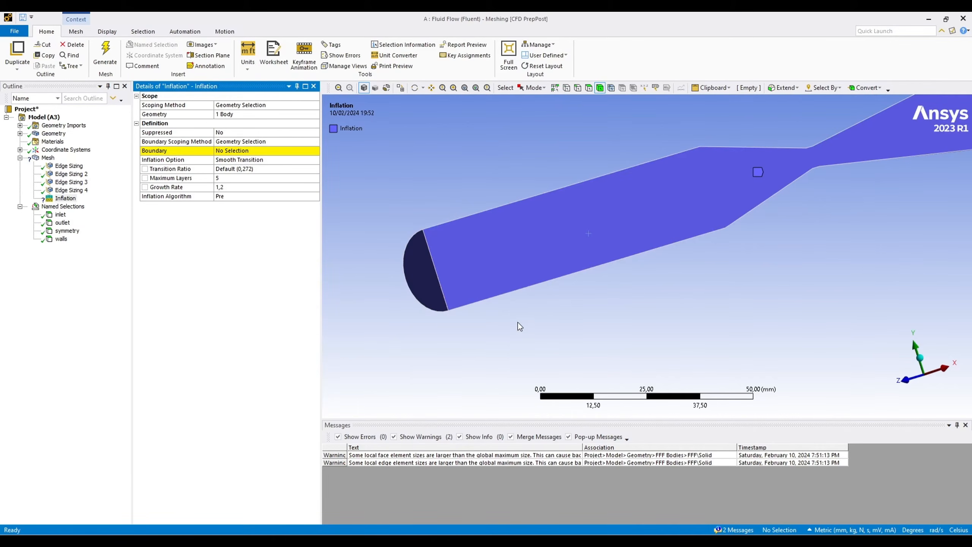
pyautogui.moveTo(519, 323); pyautogui.dragTo(538, 340, button='middle')
pyautogui.scroll(-5, 425, 368)
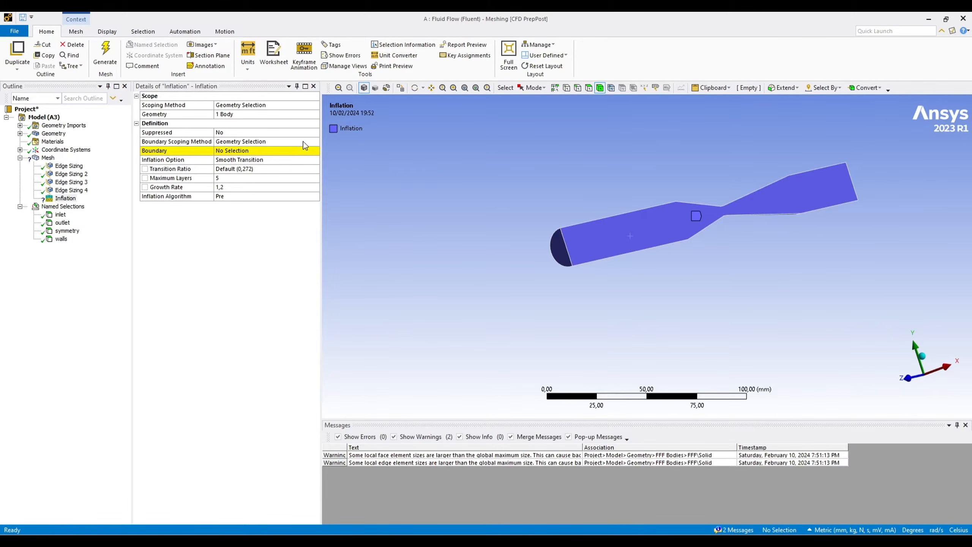
pyautogui.click(317, 142)
pyautogui.click(315, 142)
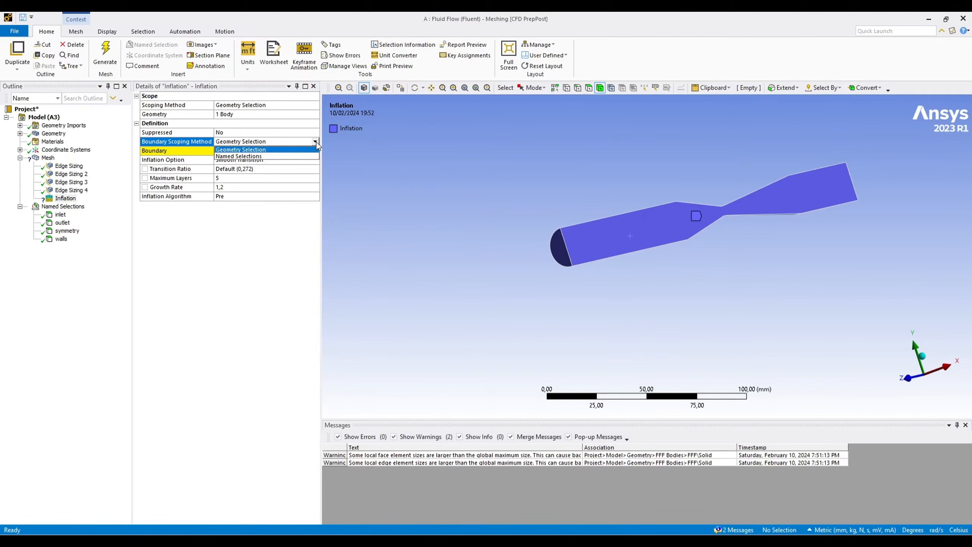
pyautogui.click(372, 164)
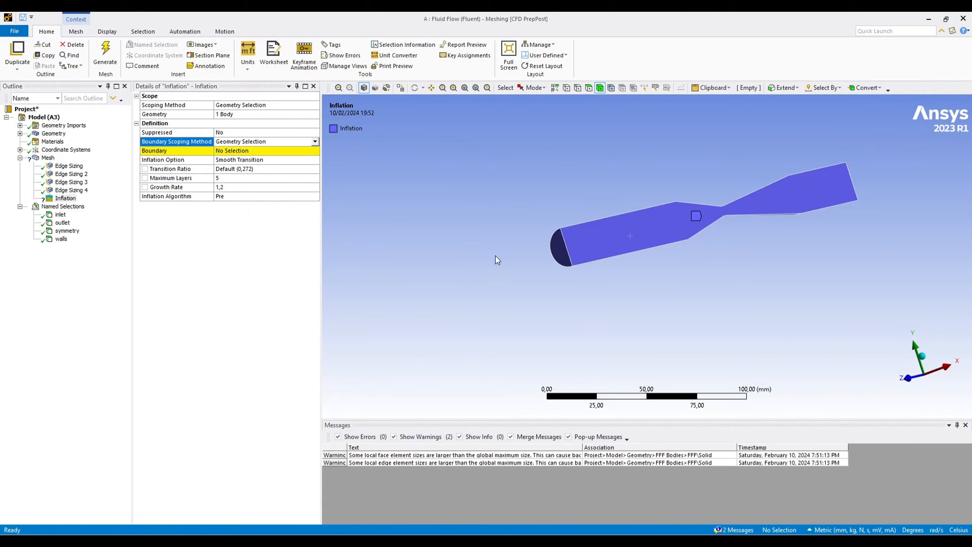
# Step: Assign the nozzle's five curved outer wall faces as the inflation boundary through geometry selection
pyautogui.moveTo(495, 255); pyautogui.dragTo(620, 174, button='middle')
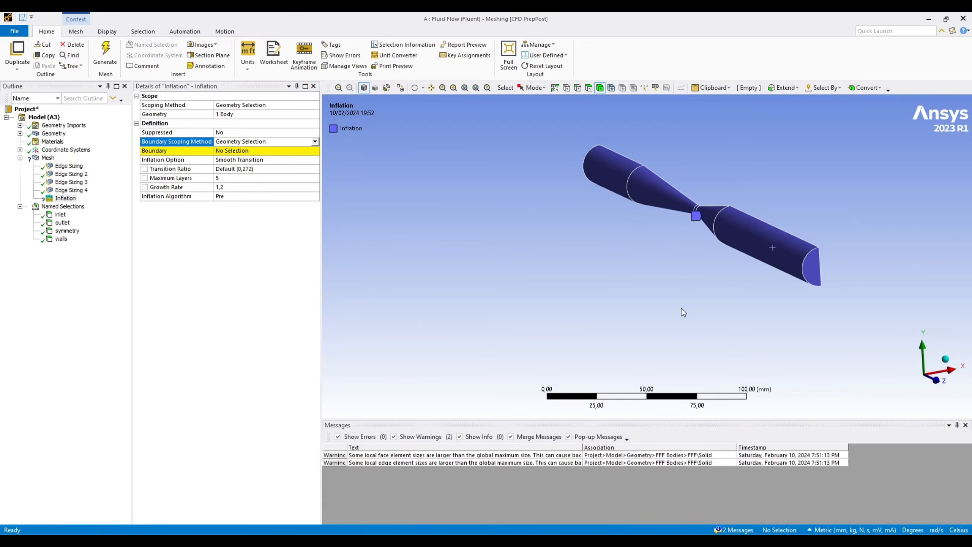
pyautogui.moveTo(681, 309); pyautogui.dragTo(585, 100, button='middle')
pyautogui.click(615, 126)
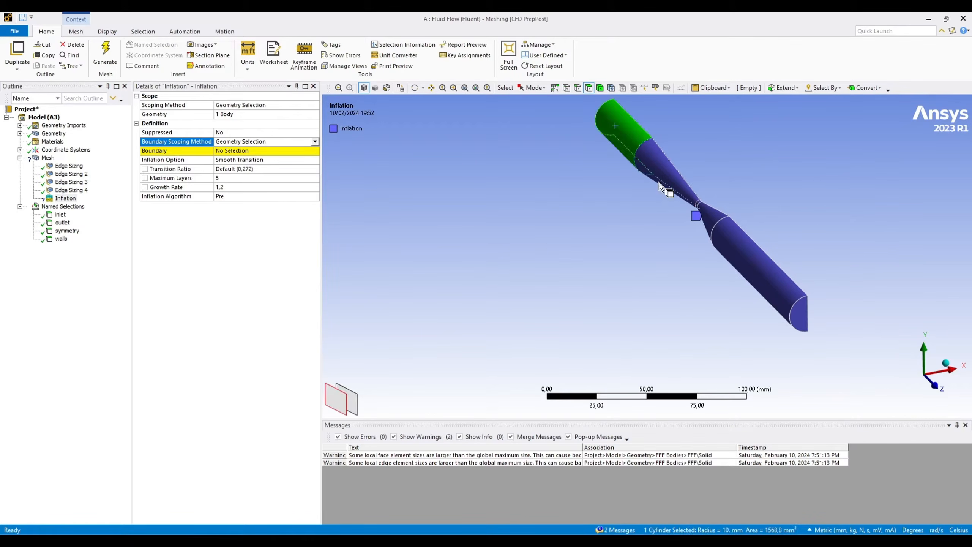
pyautogui.keyDown('ctrl'); pyautogui.click(677, 201); pyautogui.keyUp('ctrl')
pyautogui.scroll(5, 708, 211)
pyautogui.scroll(-5, 495, 202)
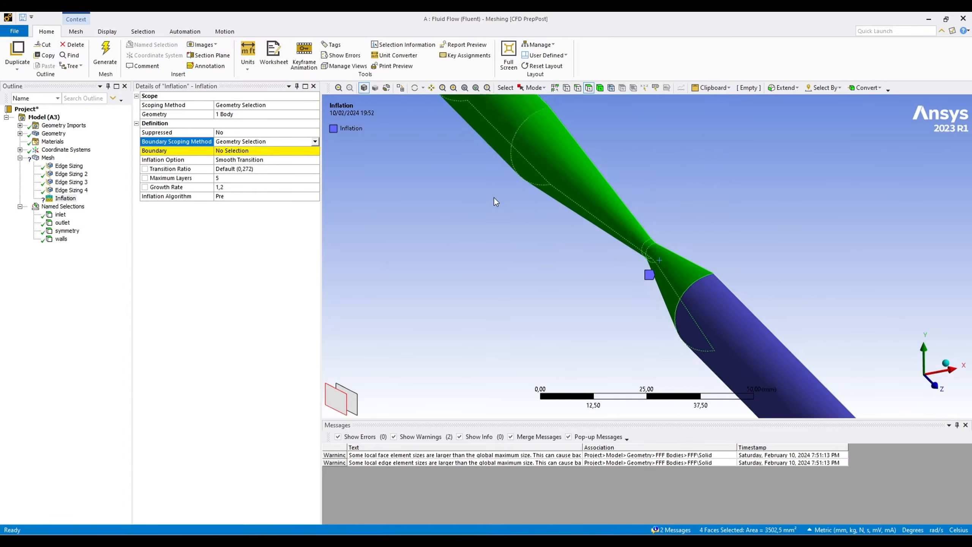
pyautogui.keyDown('ctrl'); pyautogui.click(719, 326); pyautogui.keyUp('ctrl')
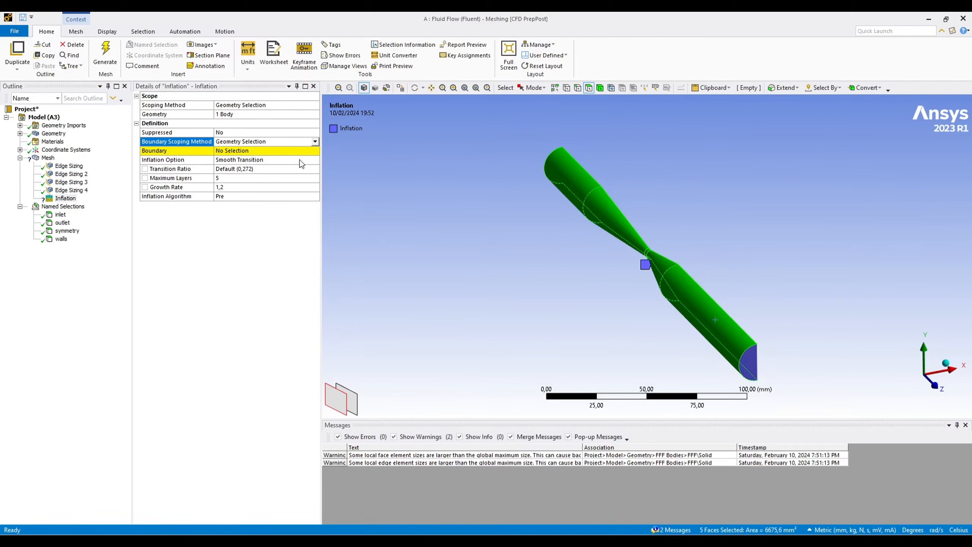
pyautogui.click(227, 153)
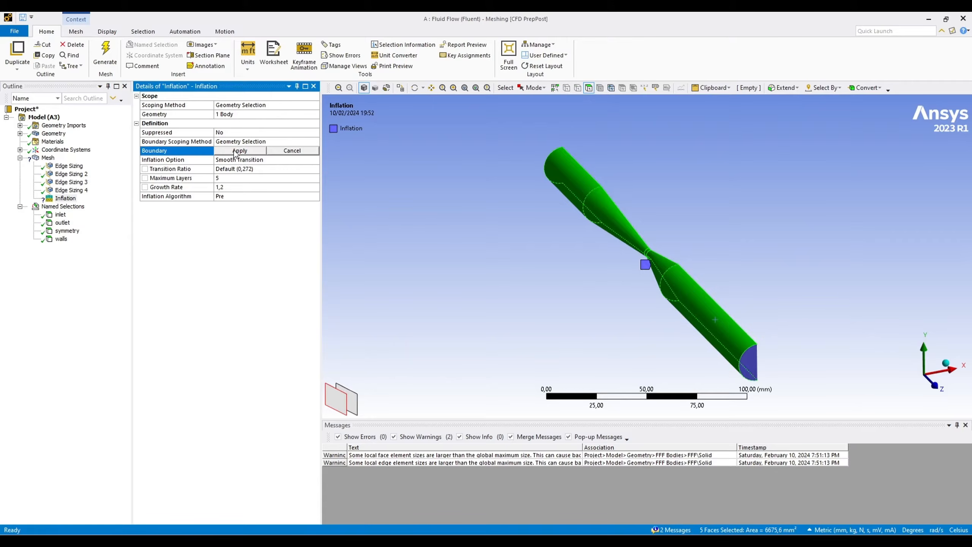
pyautogui.click(233, 151)
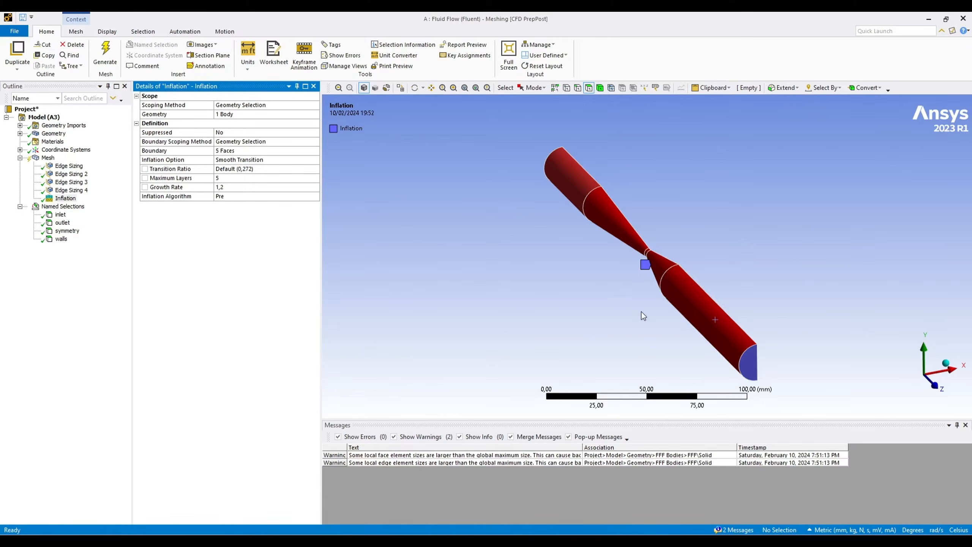
pyautogui.moveTo(642, 316); pyautogui.dragTo(668, 298, button='middle')
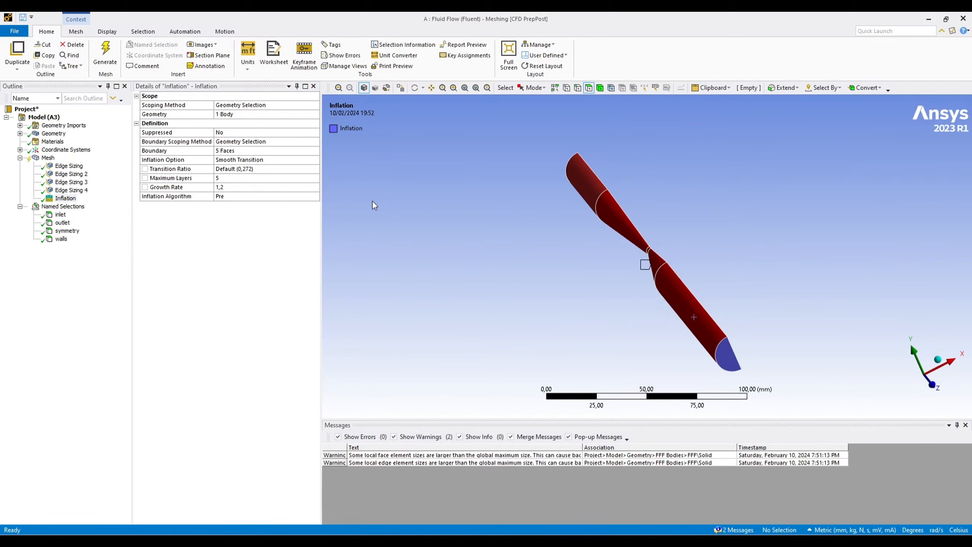
# Step: Switch the inflation's boundary scoping method to Named Selections and choose walls as the boundary
pyautogui.click(288, 141)
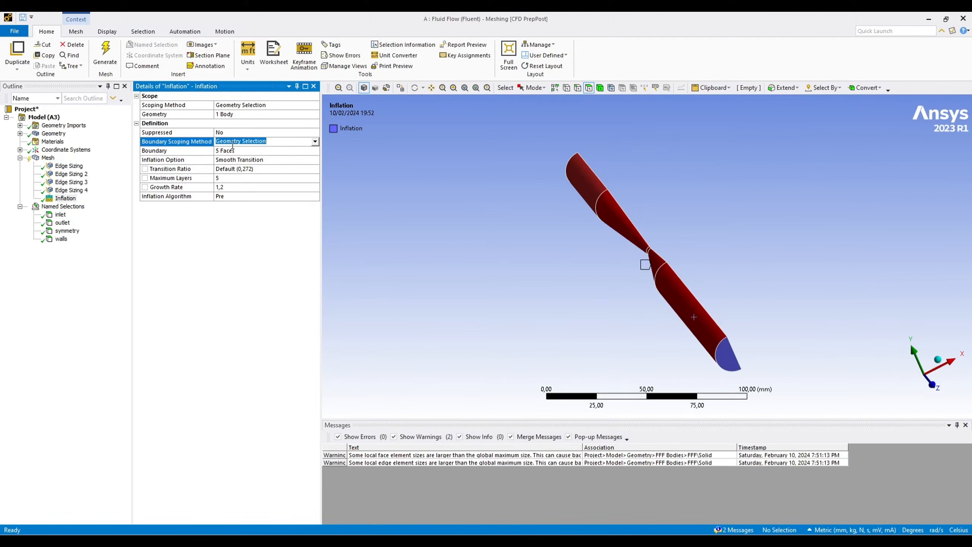
pyautogui.click(314, 141)
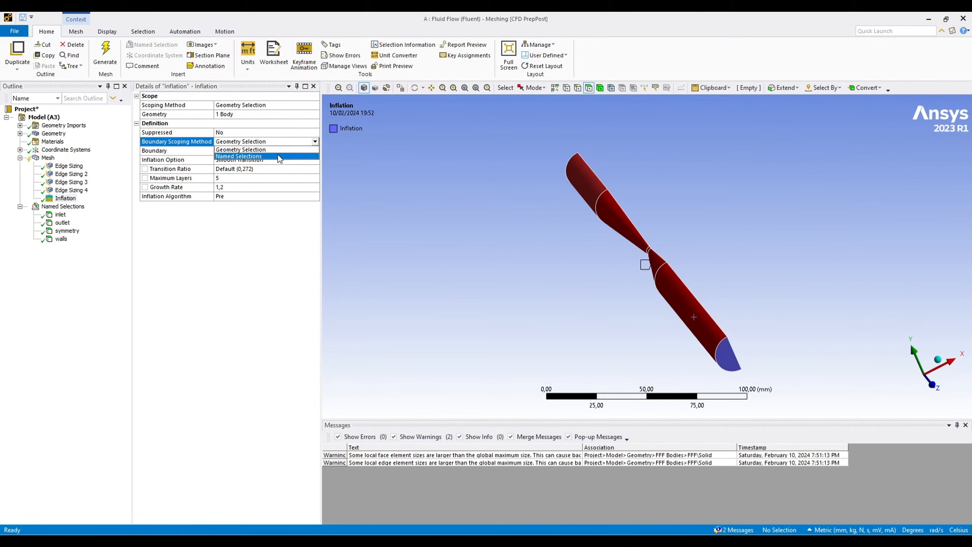
pyautogui.click(280, 156)
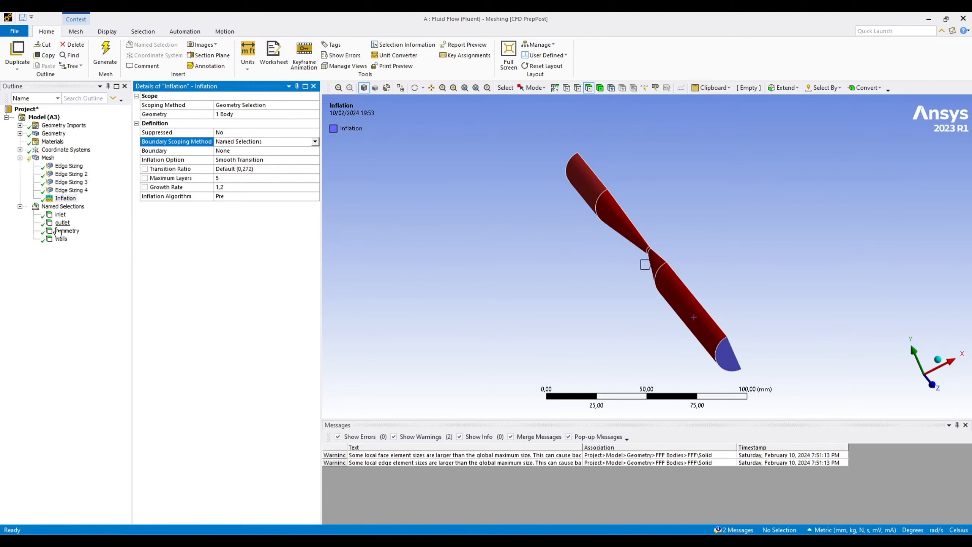
pyautogui.click(303, 152)
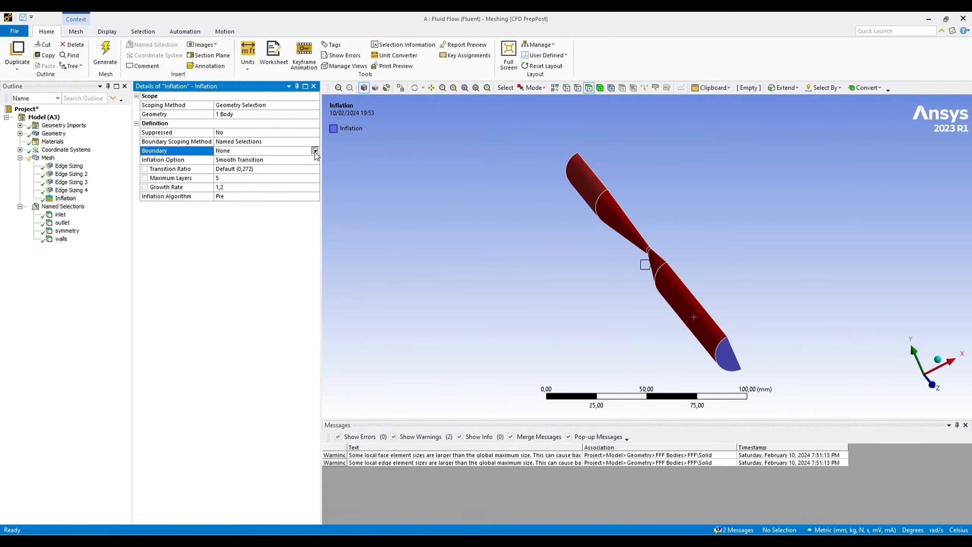
pyautogui.click(315, 151)
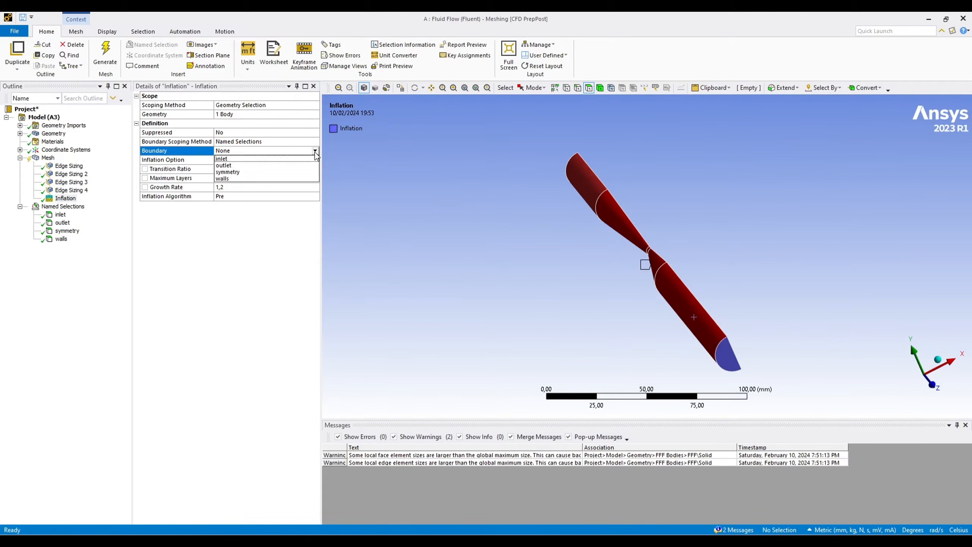
pyautogui.click(263, 179)
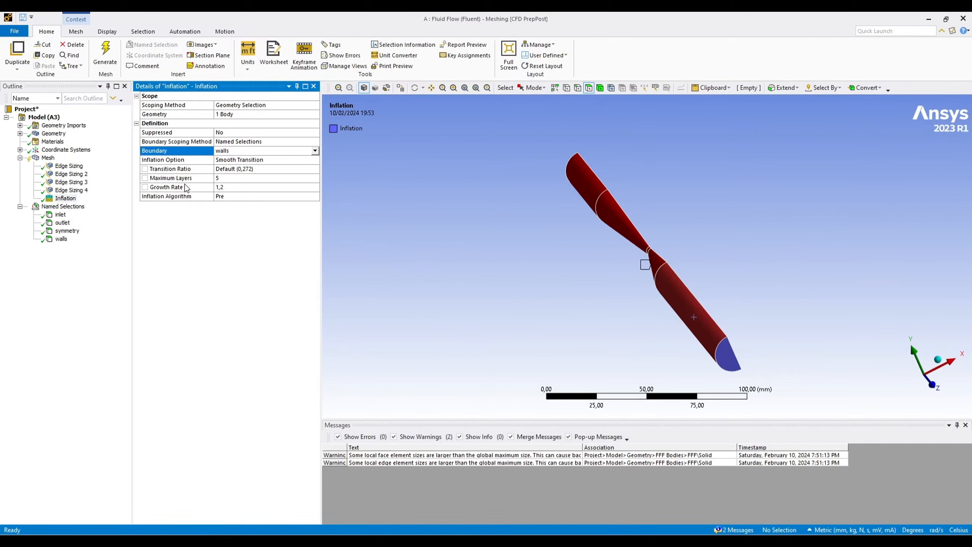
# Step: Set the inflation's maximum layers to 7 and generate the mesh
pyautogui.click(225, 178)
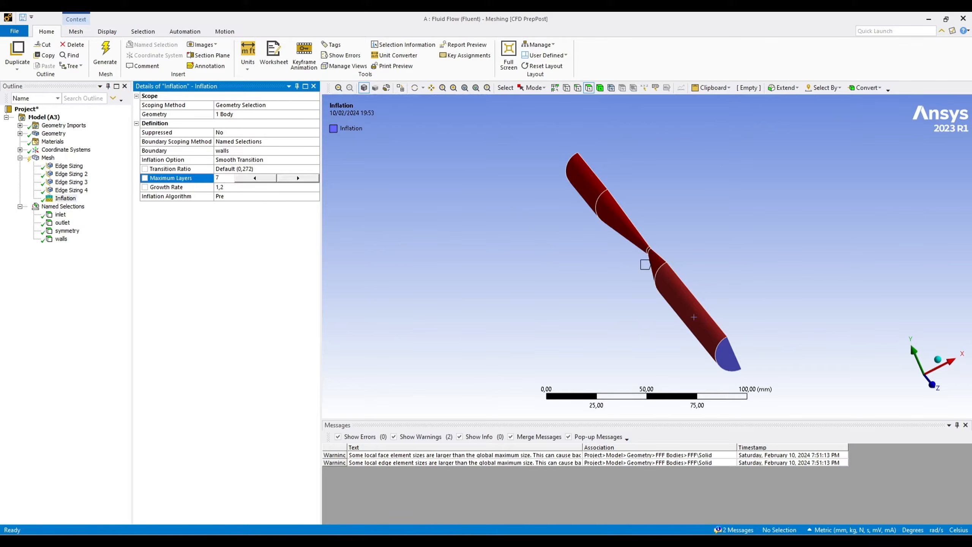
pyautogui.write('7')
pyautogui.press('Return')
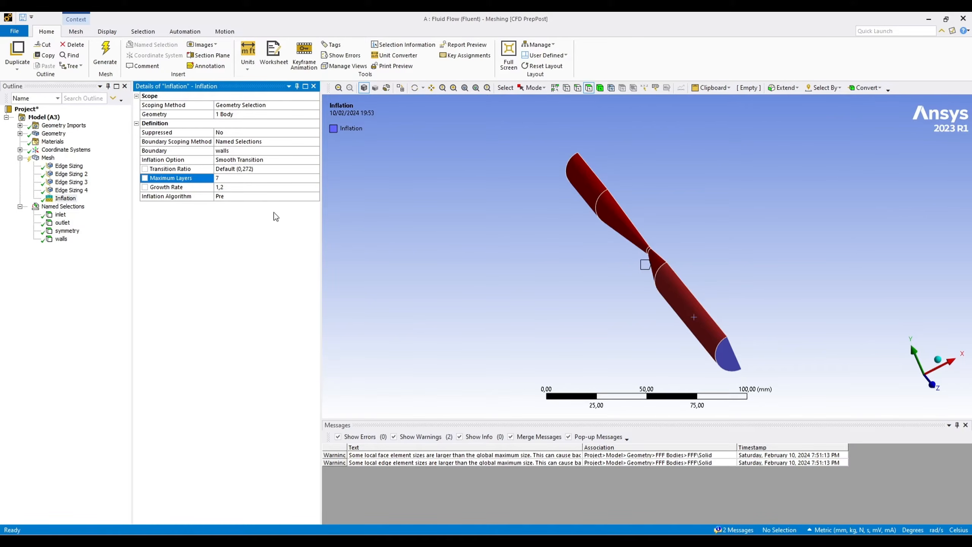
pyautogui.click(112, 62)
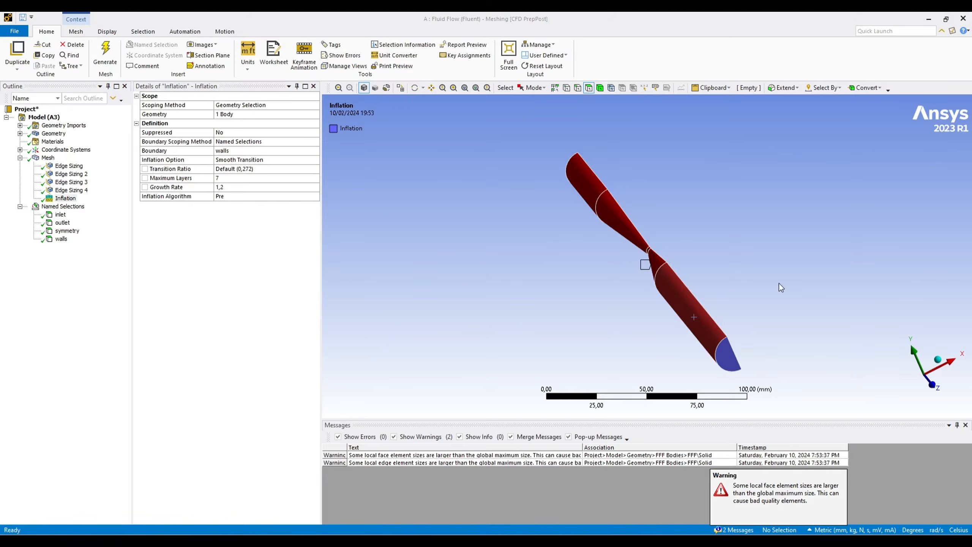
# Step: Display the generated mesh and examine the inflation layers along the curved rim of the nozzle's semicircular end face
pyautogui.moveTo(781, 347); pyautogui.dragTo(692, 337, button='middle')
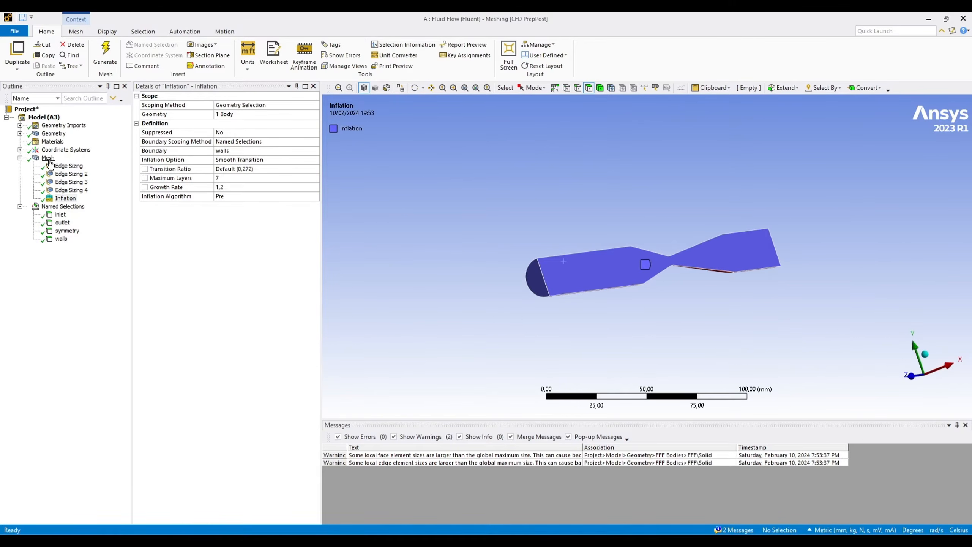
pyautogui.click(48, 157)
pyautogui.moveTo(571, 355); pyautogui.dragTo(563, 207, button='middle')
pyautogui.moveTo(550, 191); pyautogui.dragTo(631, 305, button='right')
pyautogui.moveTo(587, 200); pyautogui.dragTo(704, 290, button='right')
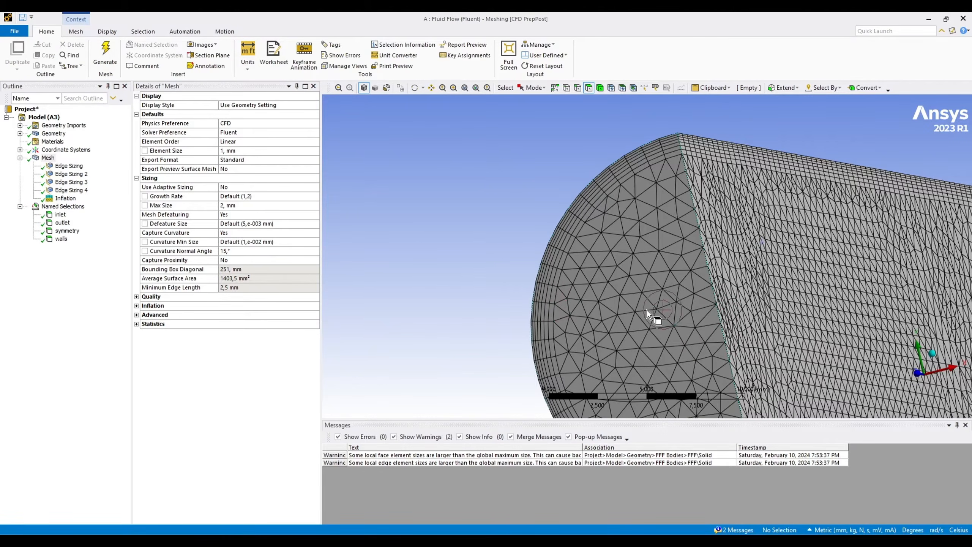
pyautogui.scroll(-2, 487, 297)
pyautogui.scroll(-2, 486, 297)
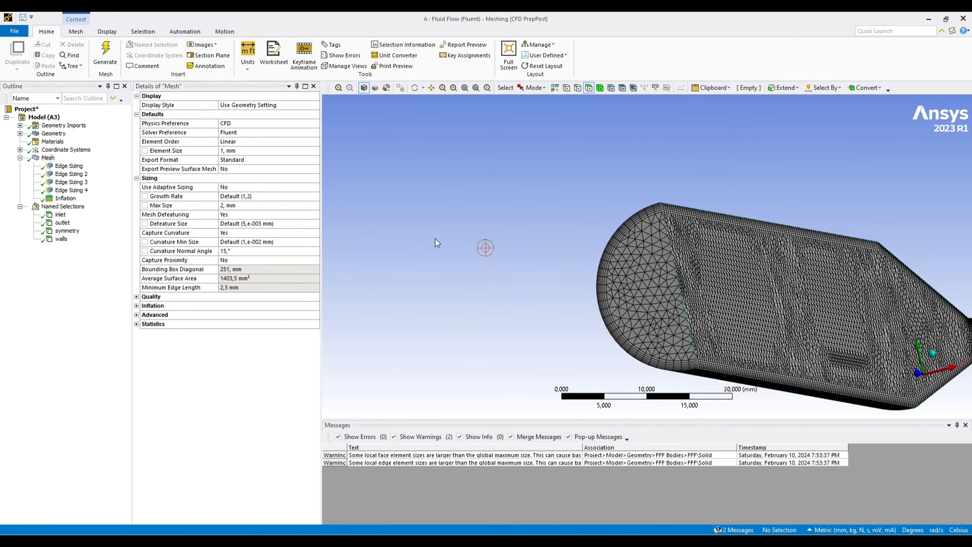
pyautogui.scroll(-5, 466, 282)
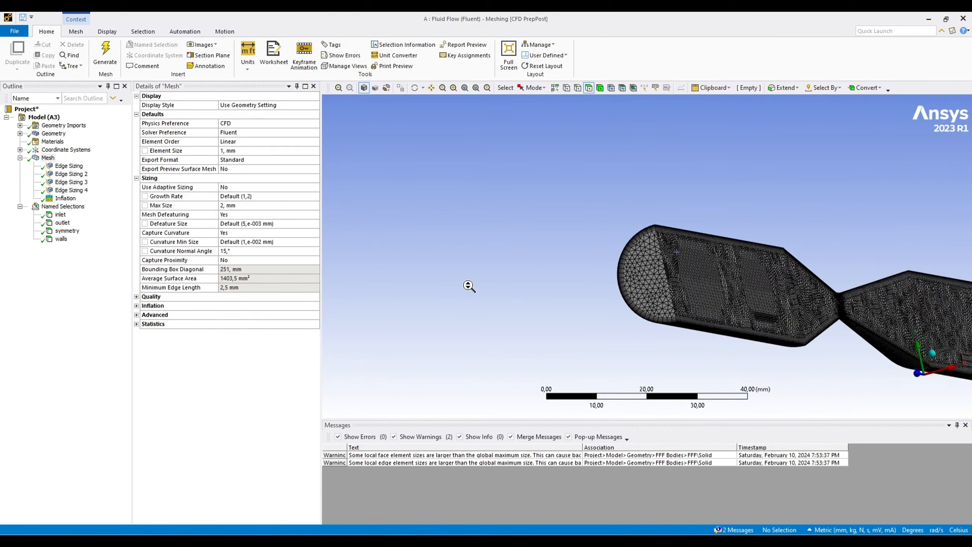
# Step: Examine the inflation layers and element refinement at the nozzle throat on the flat symmetry face
pyautogui.moveTo(849, 386); pyautogui.dragTo(804, 392, button='middle')
pyautogui.moveTo(773, 262); pyautogui.dragTo(835, 307, button='right')
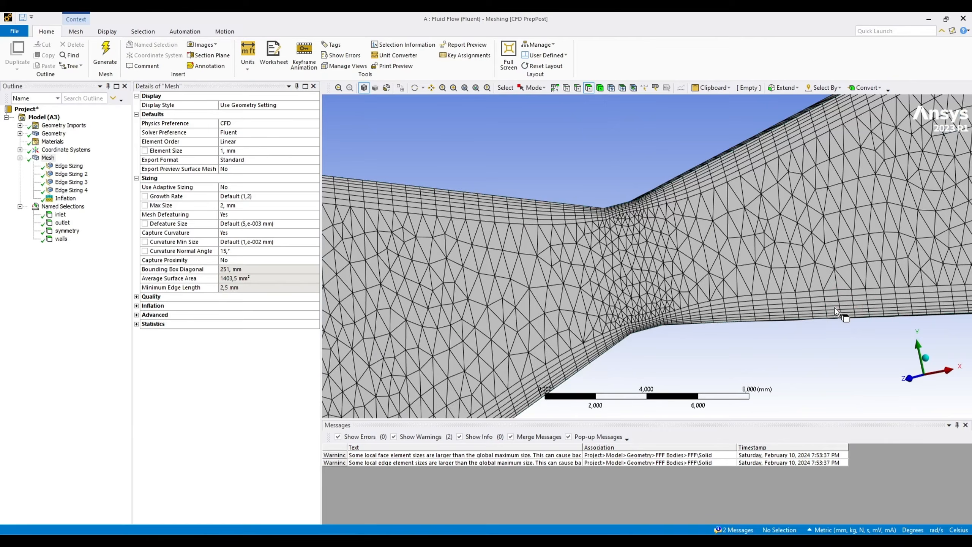
pyautogui.scroll(3, 718, 358)
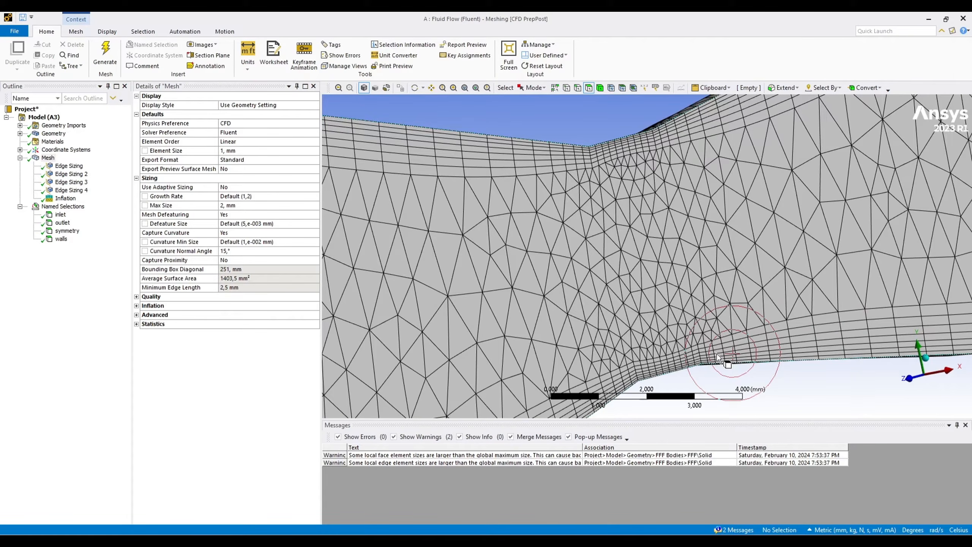
pyautogui.scroll(-6, 728, 331)
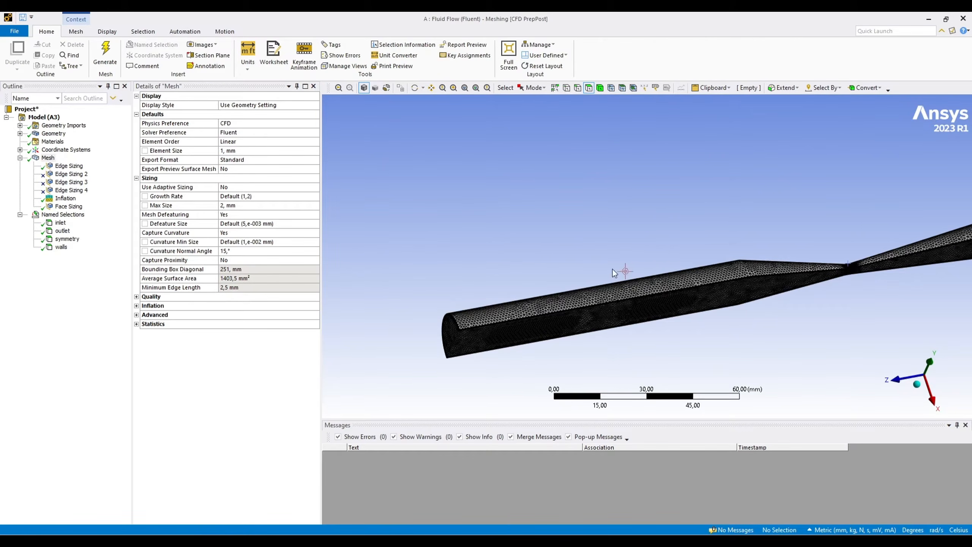
# Step: Show the mesh's node and element statistics and inspect the mesh along the full length of the symmetry face
pyautogui.click(136, 325)
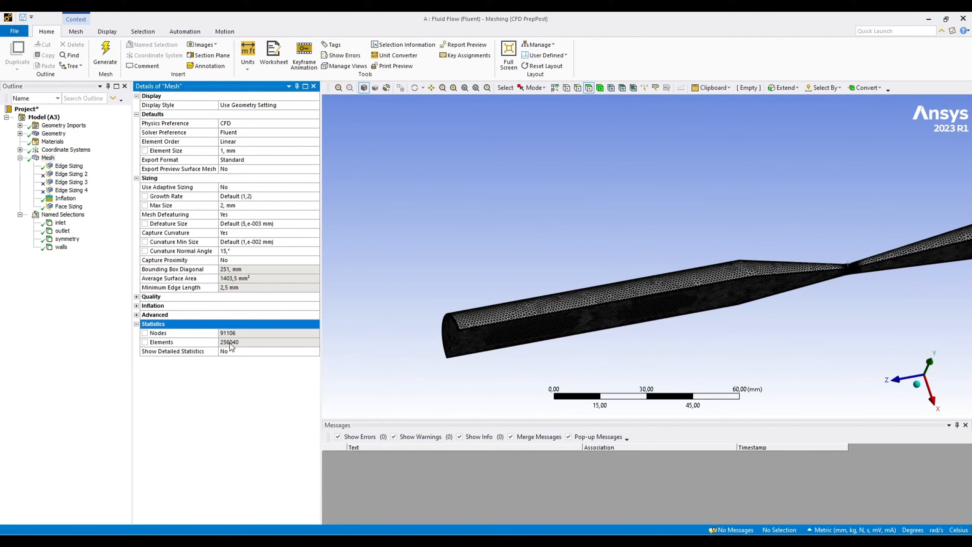
pyautogui.moveTo(629, 308); pyautogui.dragTo(640, 261, button='middle')
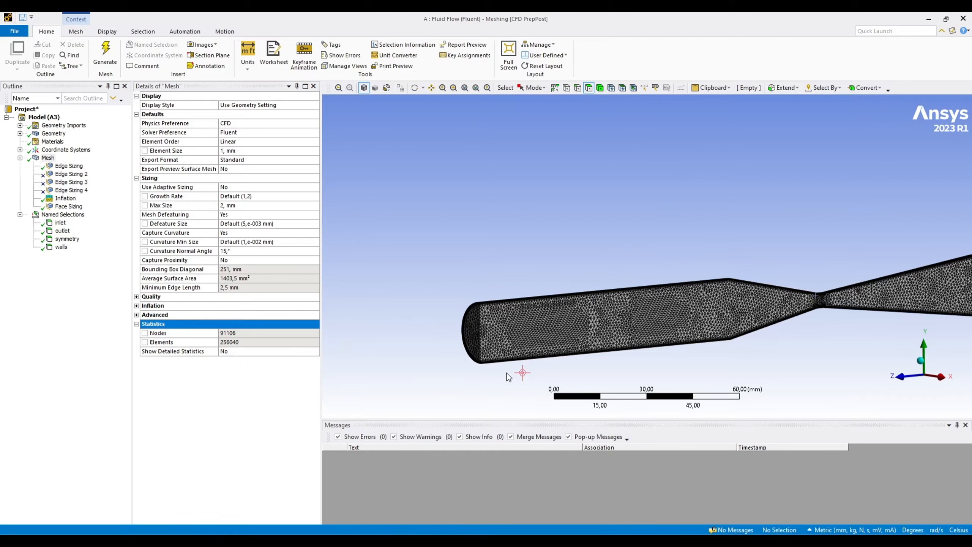
pyautogui.moveTo(541, 359); pyautogui.dragTo(368, 317, button='middle')
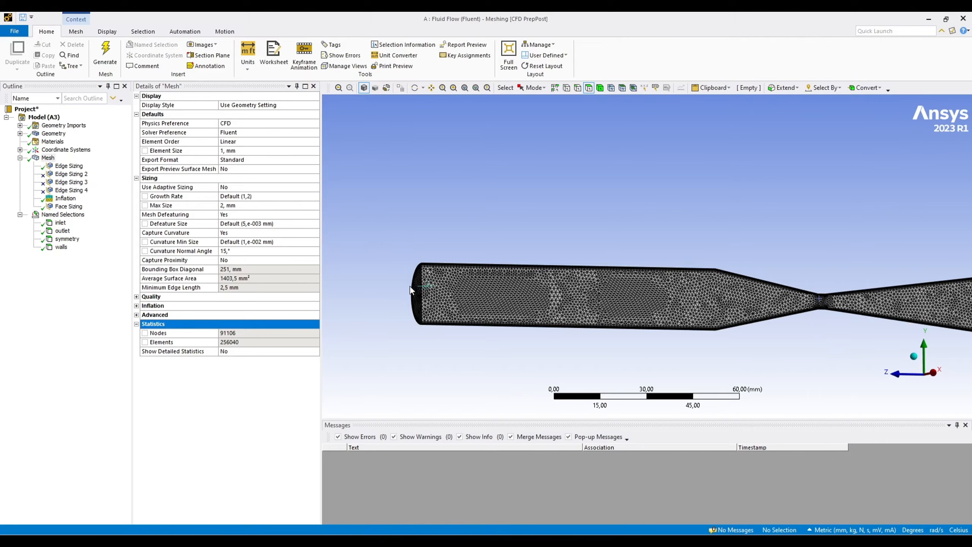
pyautogui.scroll(-3, 431, 281)
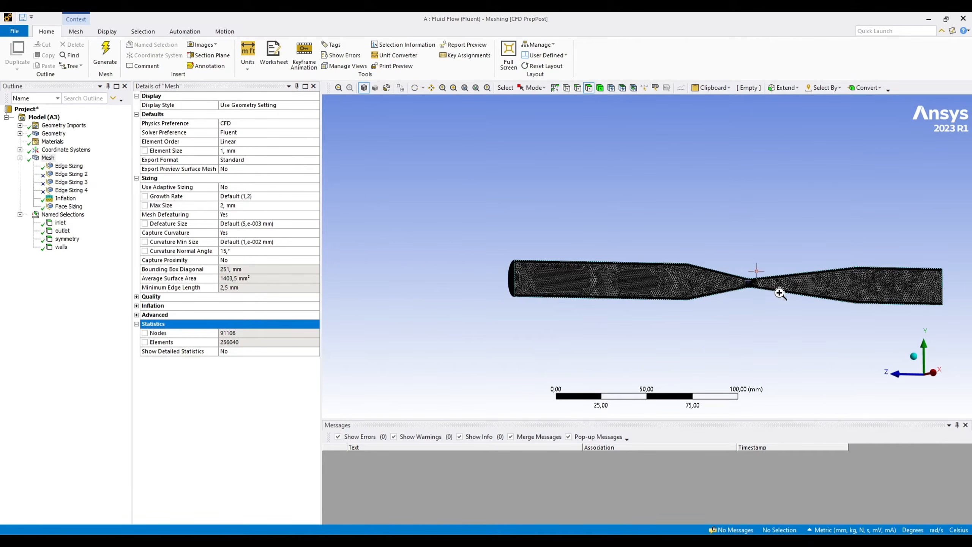
# Step: Close the meshing editor and update the Mesh cell of the Fluid Flow (Fluent) system in Workbench
pyautogui.moveTo(781, 293); pyautogui.dragTo(788, 302, button='right')
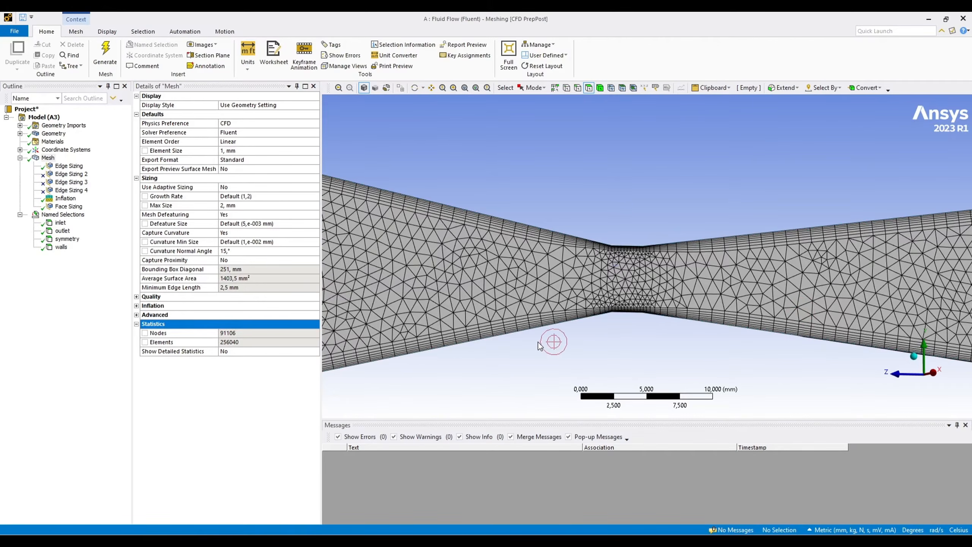
pyautogui.click(964, 19)
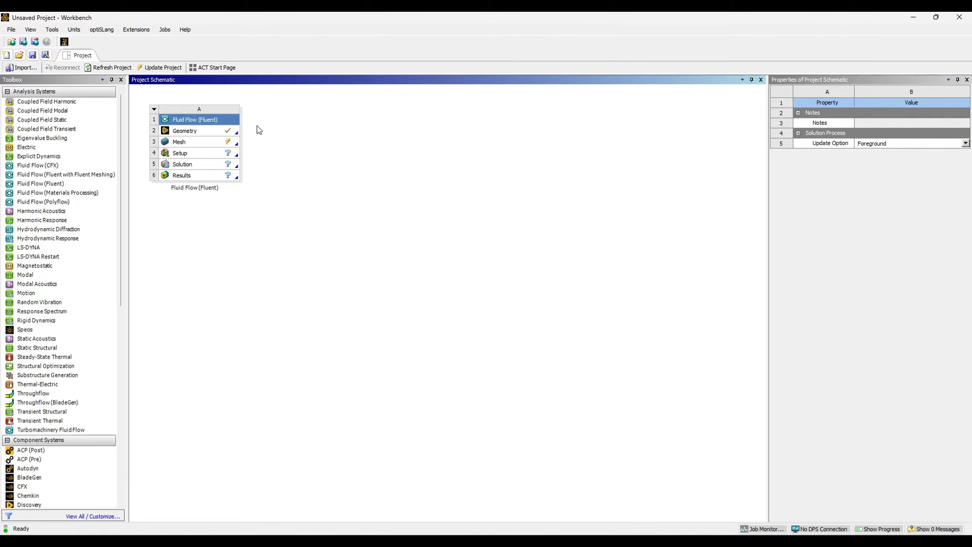
pyautogui.click(208, 142)
pyautogui.rightClick(209, 142)
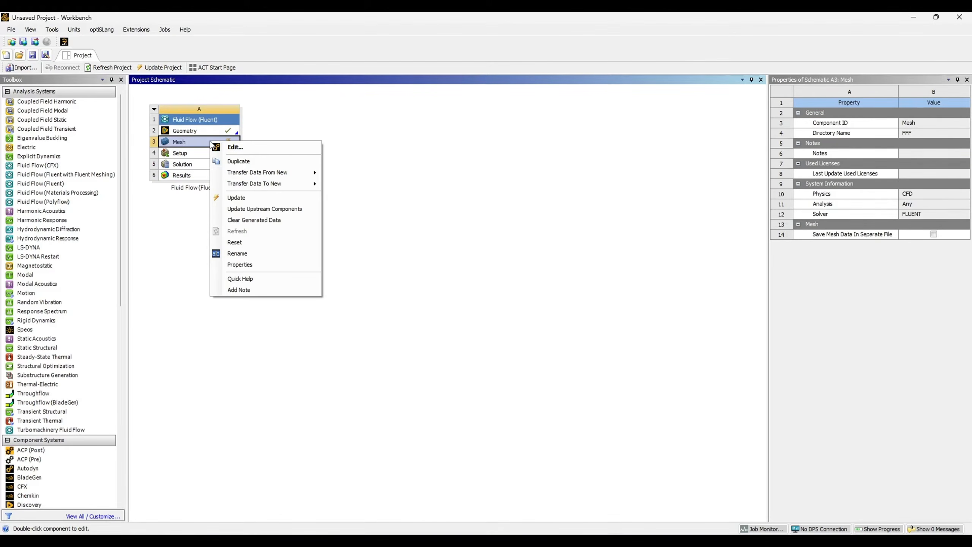
pyautogui.click(263, 203)
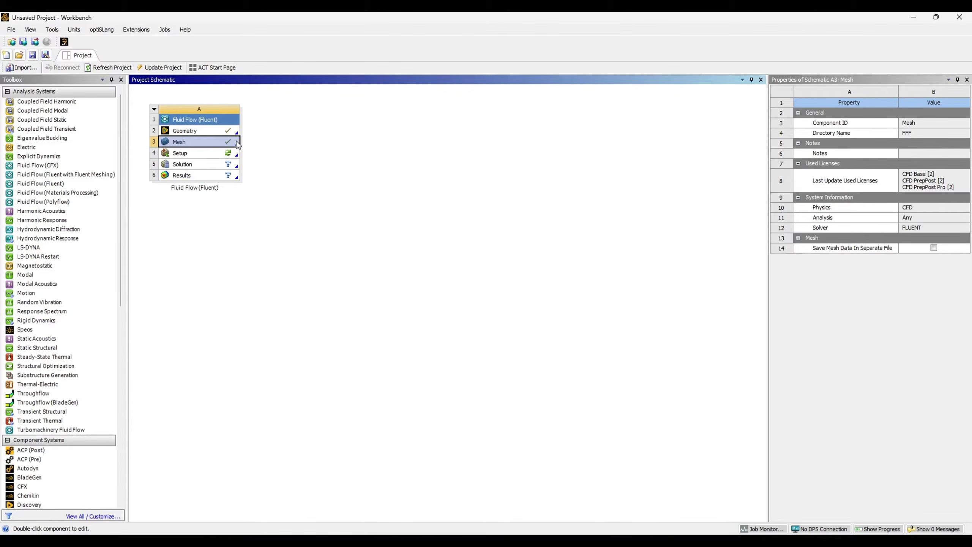
# Step: Start Fluent from the Setup cell in double precision with 8 solver processes
pyautogui.click(198, 155)
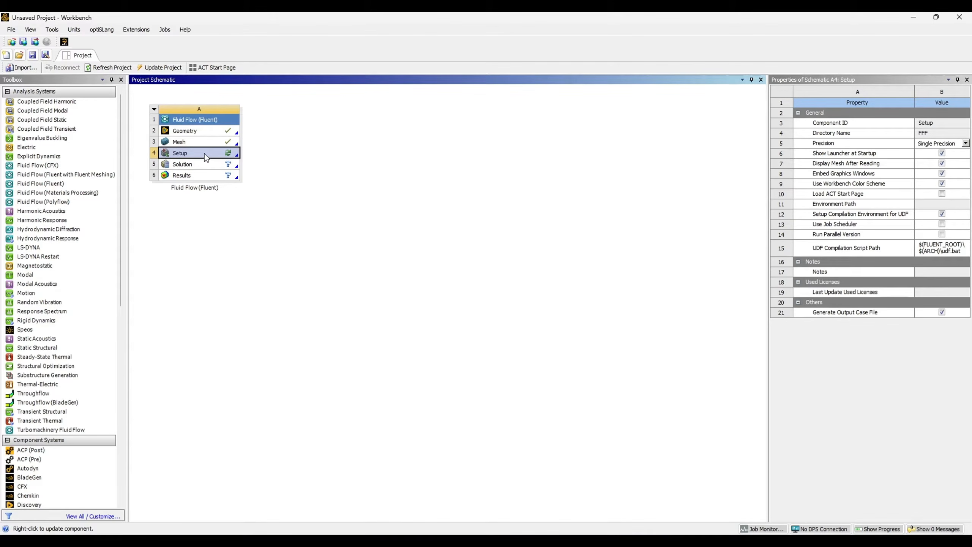
pyautogui.click(194, 165)
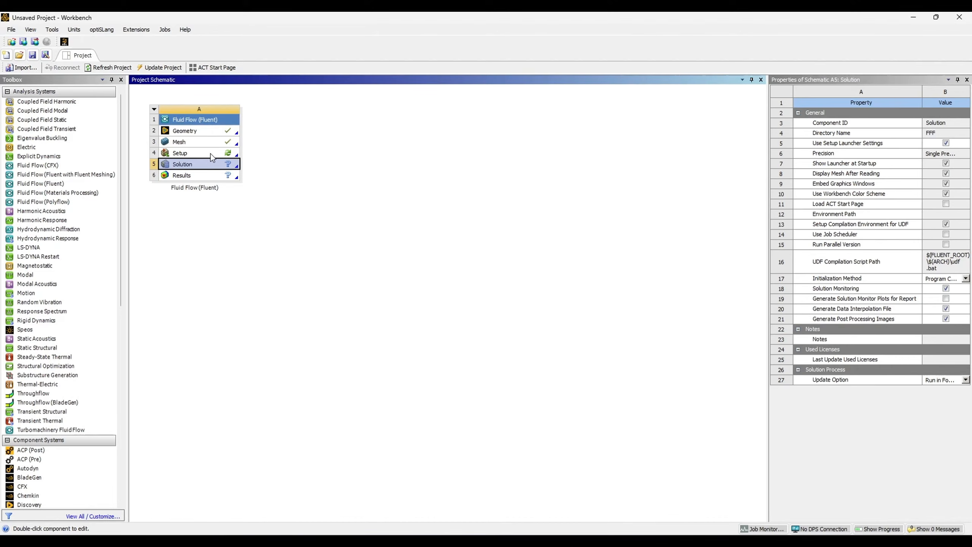
pyautogui.doubleClick(210, 153)
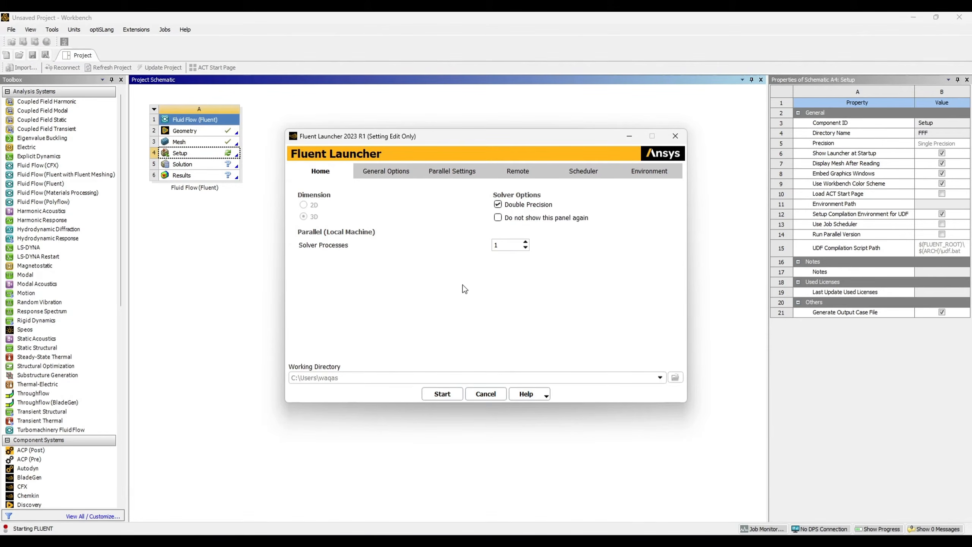
pyautogui.press('Tab')
pyautogui.click(443, 396)
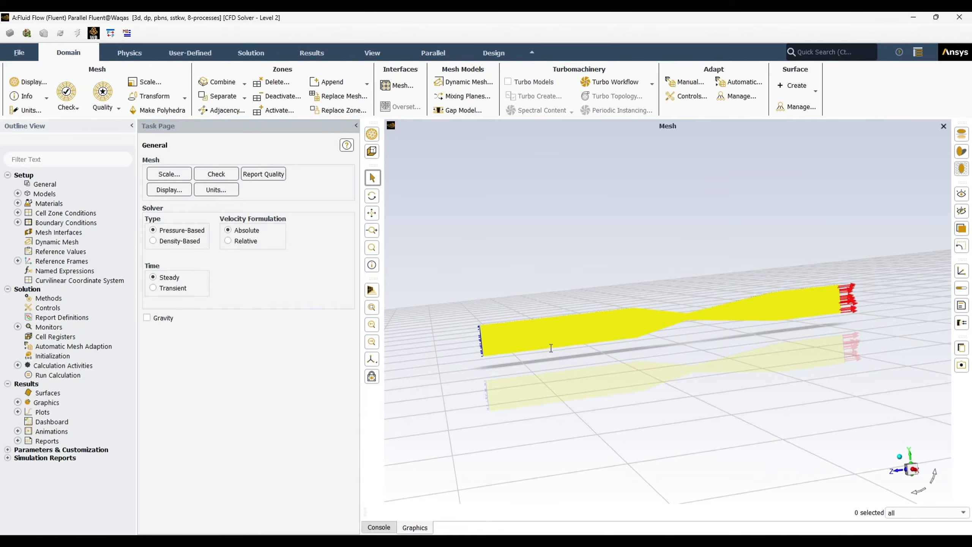
# Step: Create the mesh display mesh-1 with edges and faces shown on the inlet, outlet, symmetry and walls surfaces
pyautogui.scroll(2, 538, 351)
pyautogui.moveTo(537, 351); pyautogui.dragTo(575, 345, button='middle')
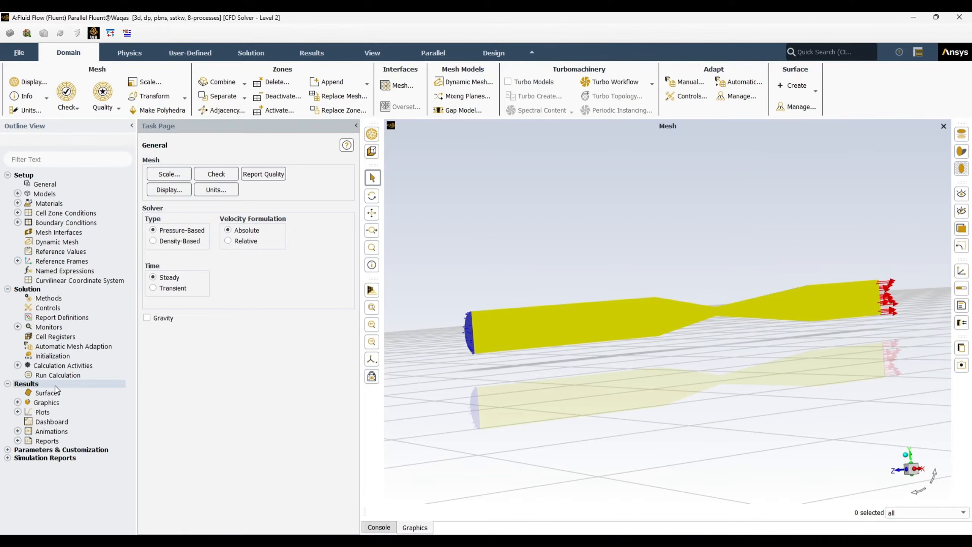
pyautogui.click(17, 403)
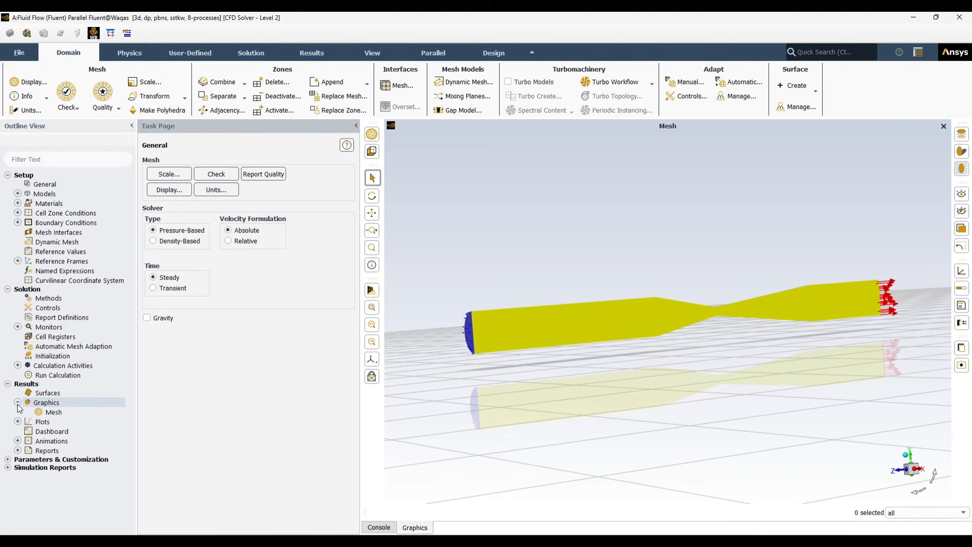
pyautogui.rightClick(49, 417)
pyautogui.click(63, 421)
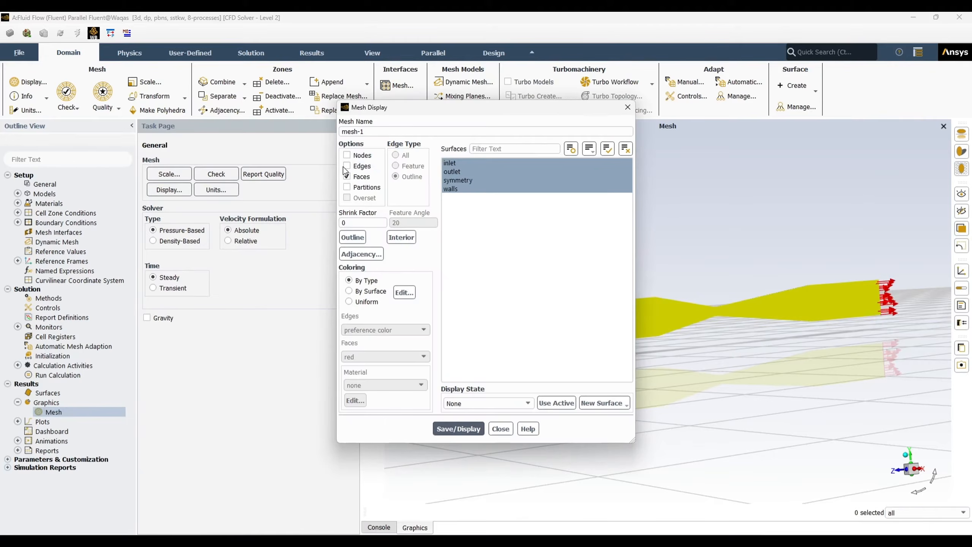
pyautogui.click(347, 166)
pyautogui.click(458, 428)
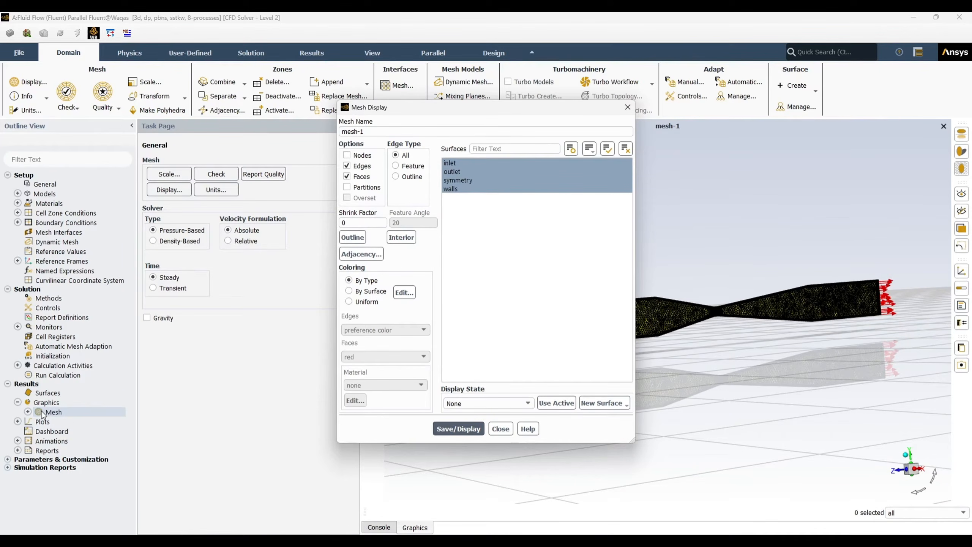
pyautogui.click(346, 176)
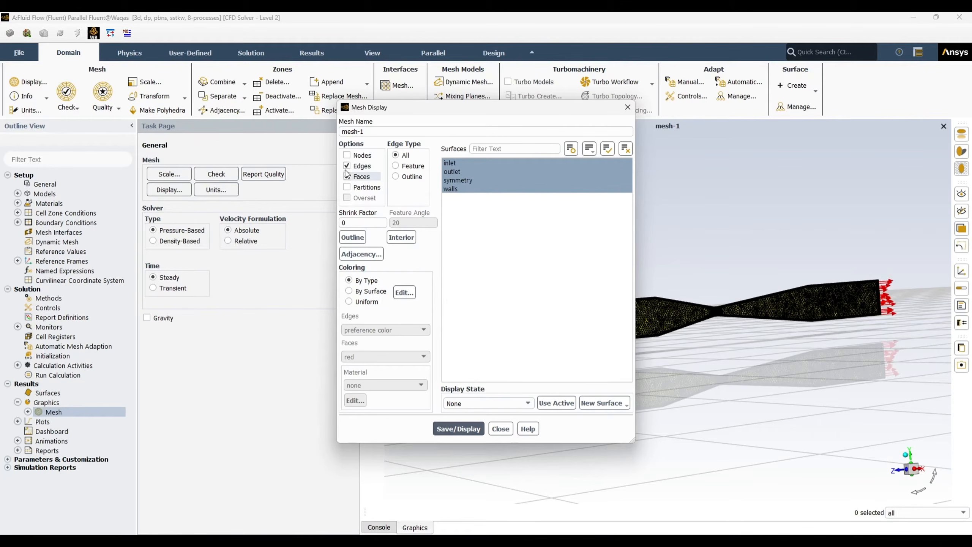
pyautogui.click(347, 176)
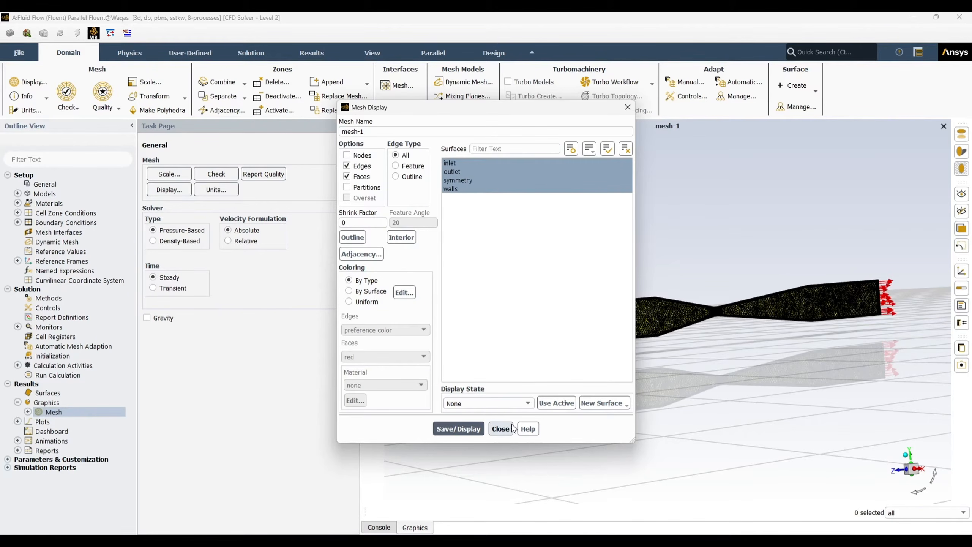
pyautogui.click(501, 429)
# Step: Inspect the displayed mesh near the inlet and enable gravity in the general settings
pyautogui.scroll(5, 561, 408)
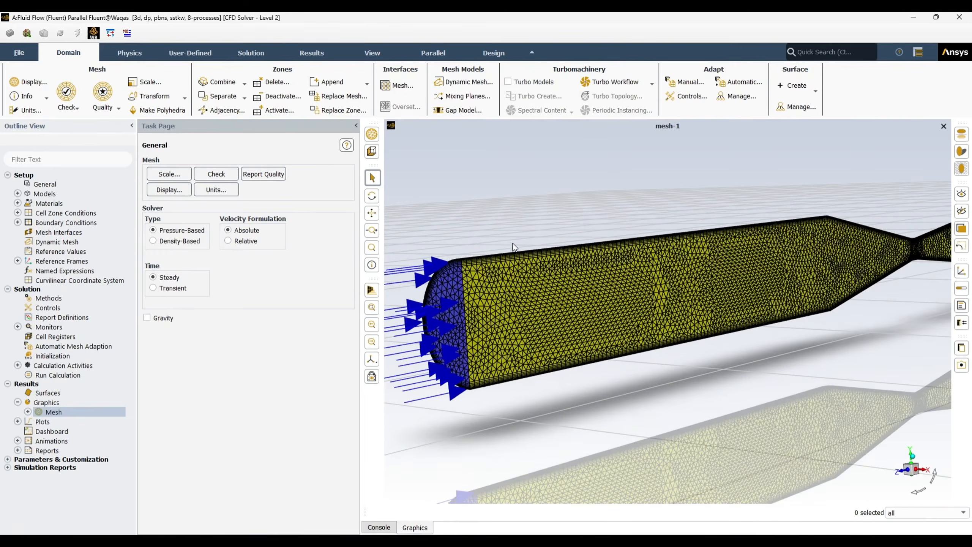
pyautogui.scroll(8, 514, 245)
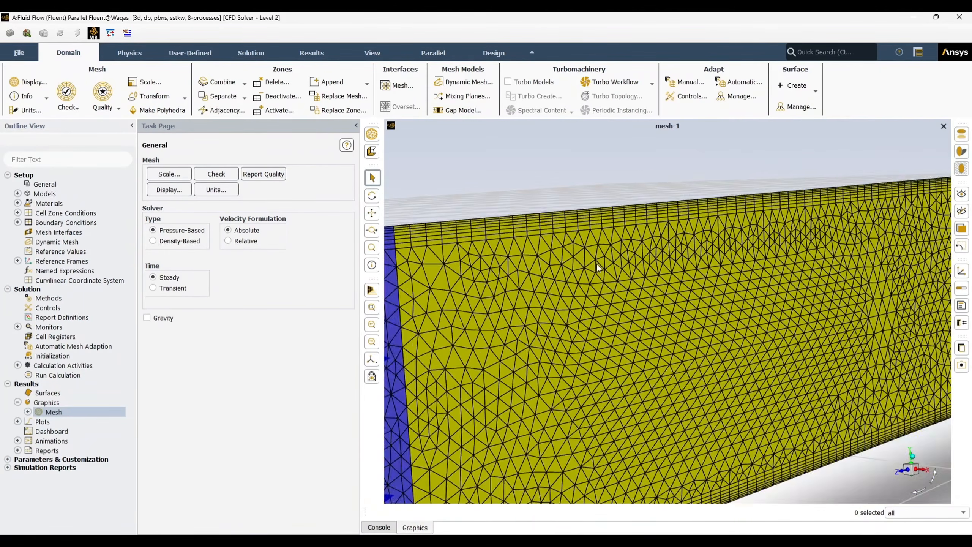
pyautogui.scroll(-6, 597, 264)
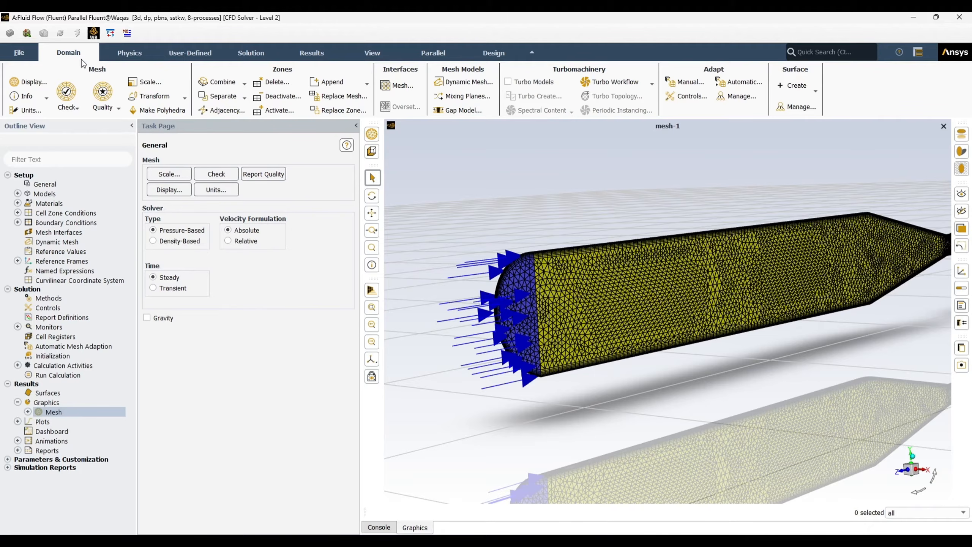
pyautogui.scroll(-5, 650, 294)
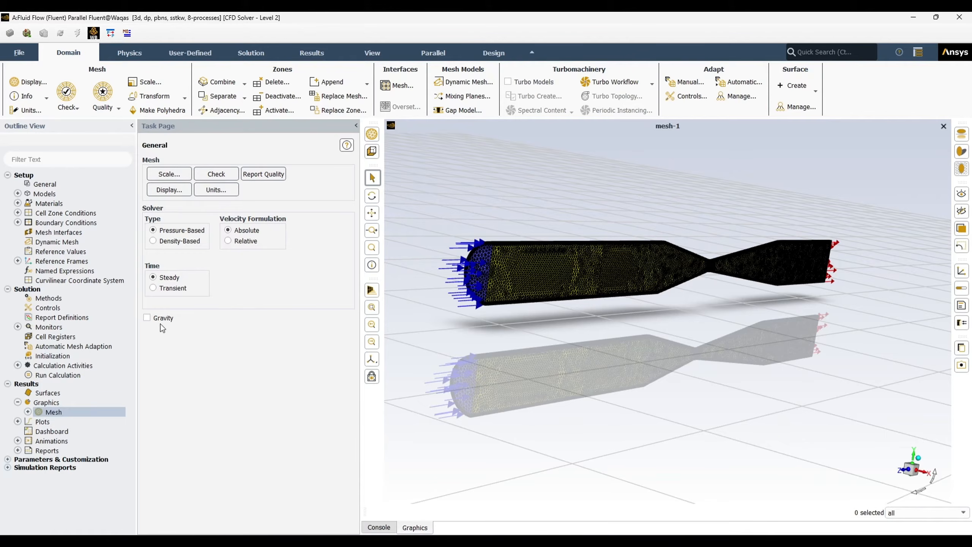
pyautogui.click(146, 317)
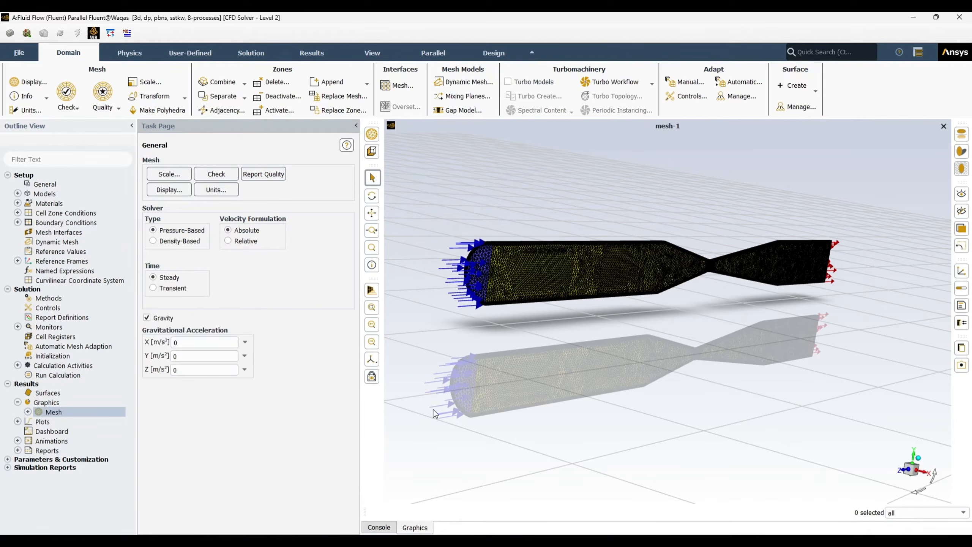
pyautogui.moveTo(771, 381); pyautogui.dragTo(723, 404)
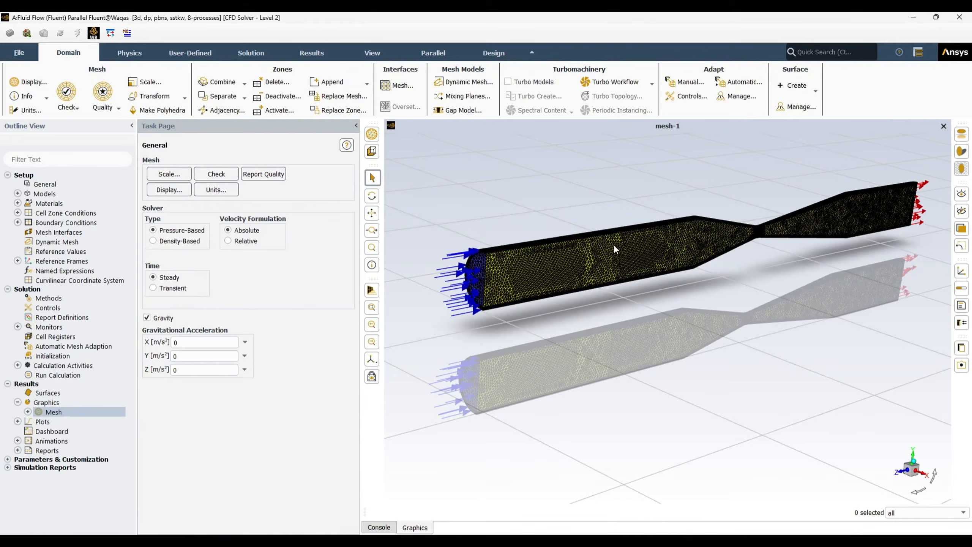
pyautogui.scroll(2, 913, 465)
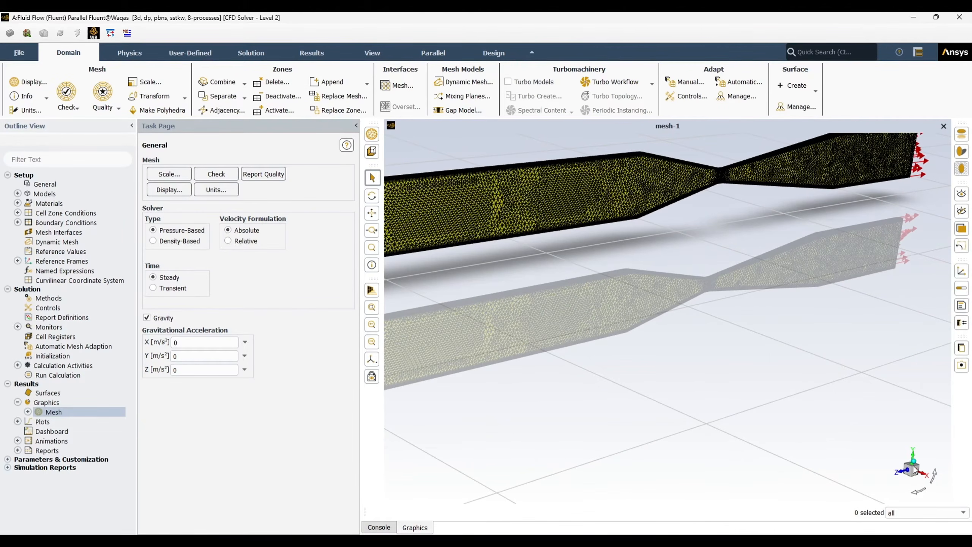
# Step: Try a Y gravitational acceleration of -9.81 m/s², and reset it to 0
pyautogui.doubleClick(177, 357)
pyautogui.scroll(-3, 829, 439)
pyautogui.click(160, 356)
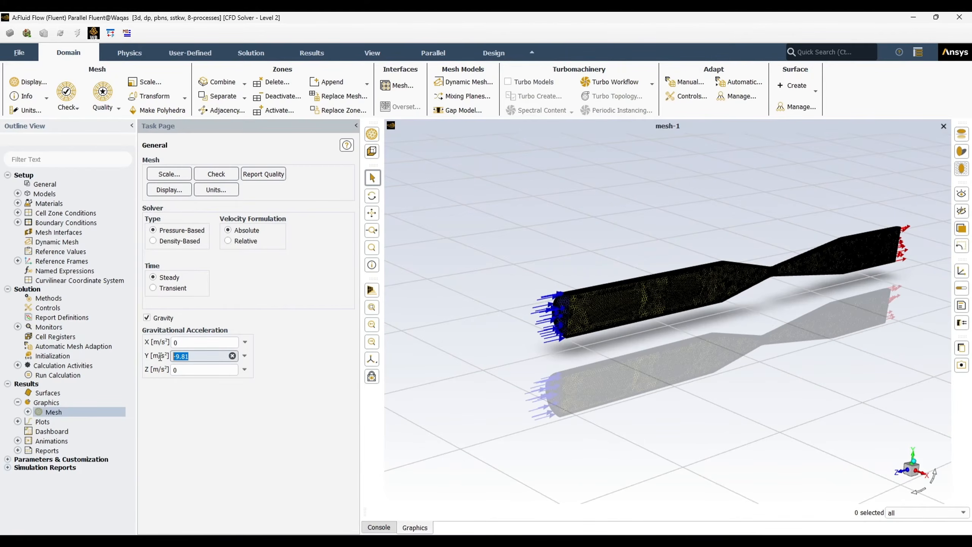
pyautogui.write('0')
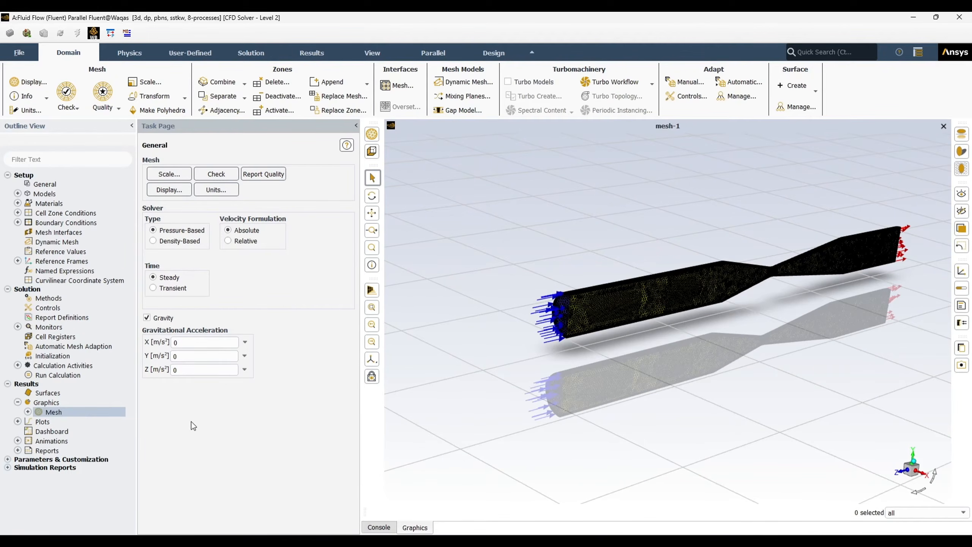
# Step: Review the list of available physics models and open the settings of the viscous model
pyautogui.click(45, 186)
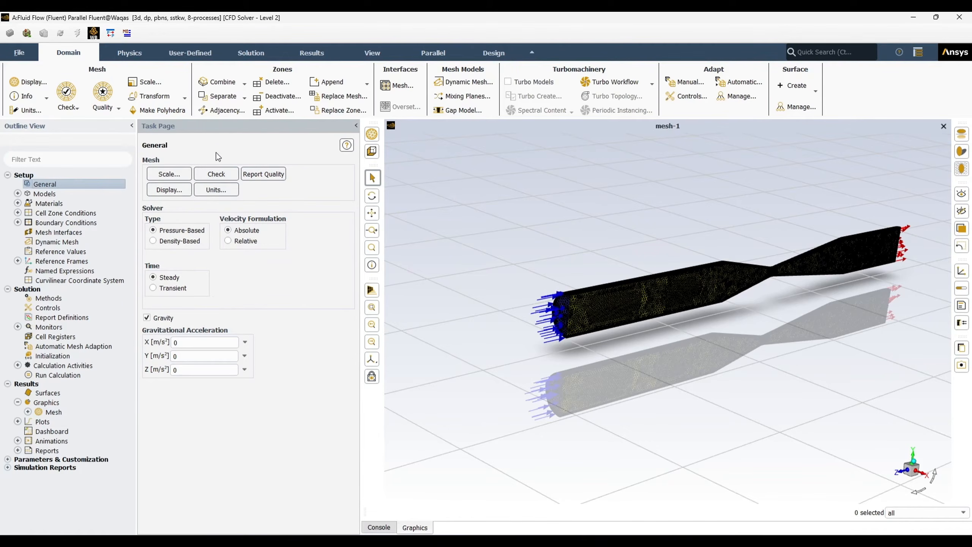
pyautogui.click(17, 194)
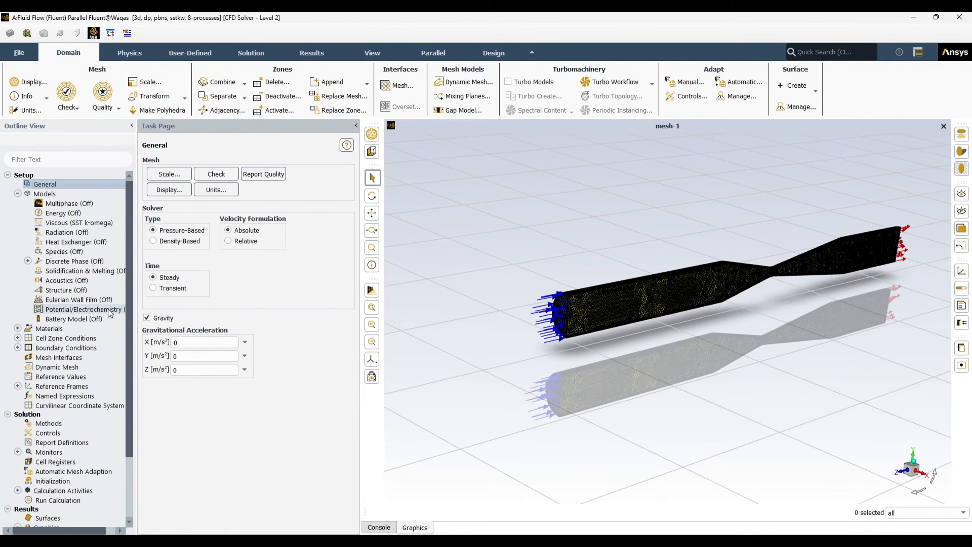
pyautogui.click(85, 321)
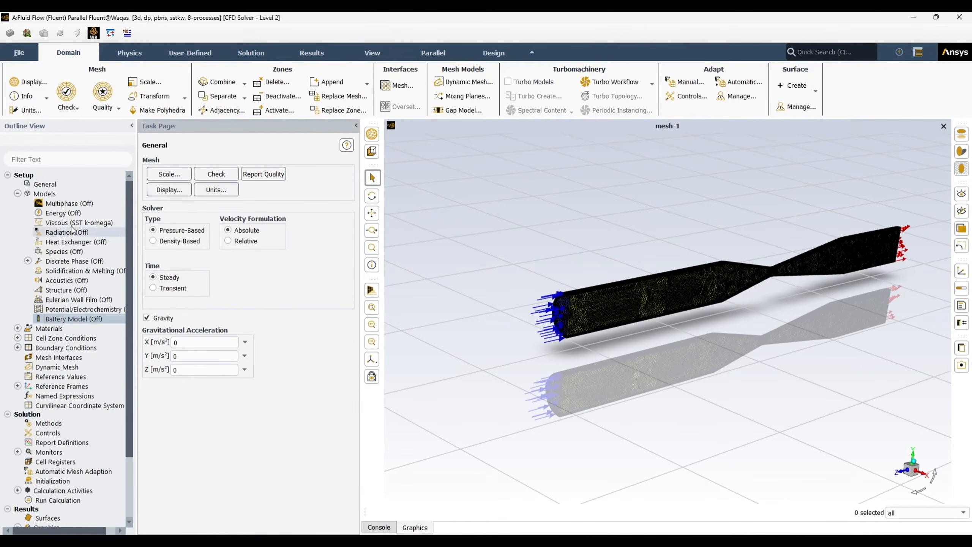
pyautogui.click(69, 208)
pyautogui.click(63, 213)
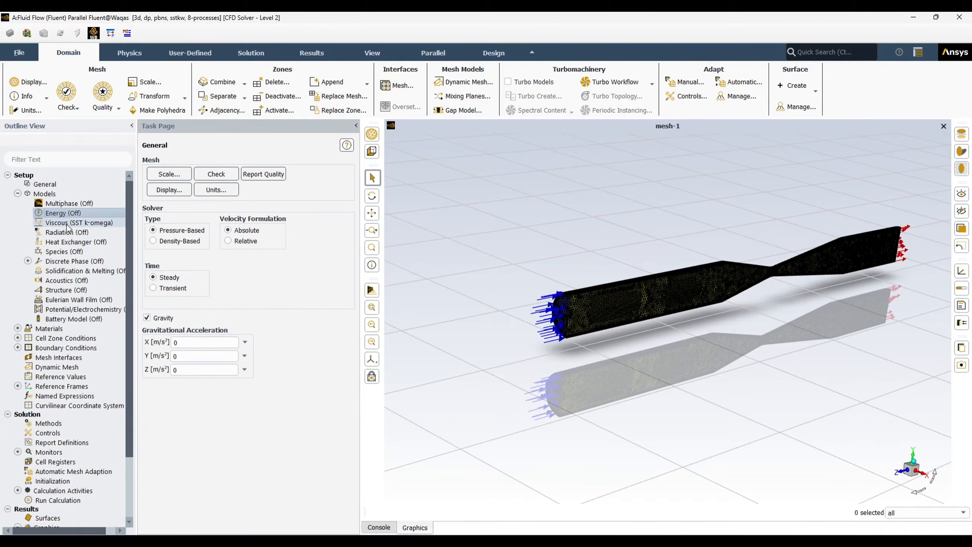
pyautogui.click(60, 224)
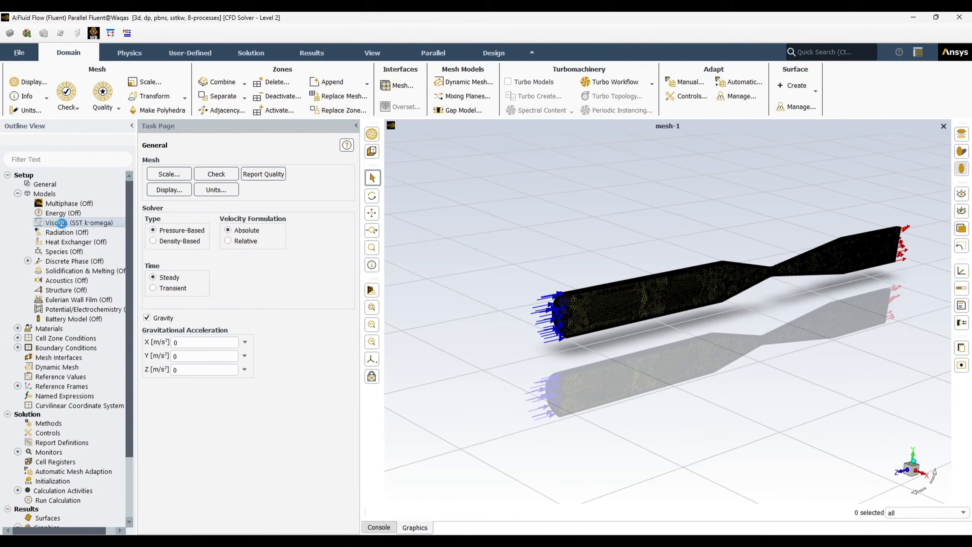
pyautogui.doubleClick(62, 223)
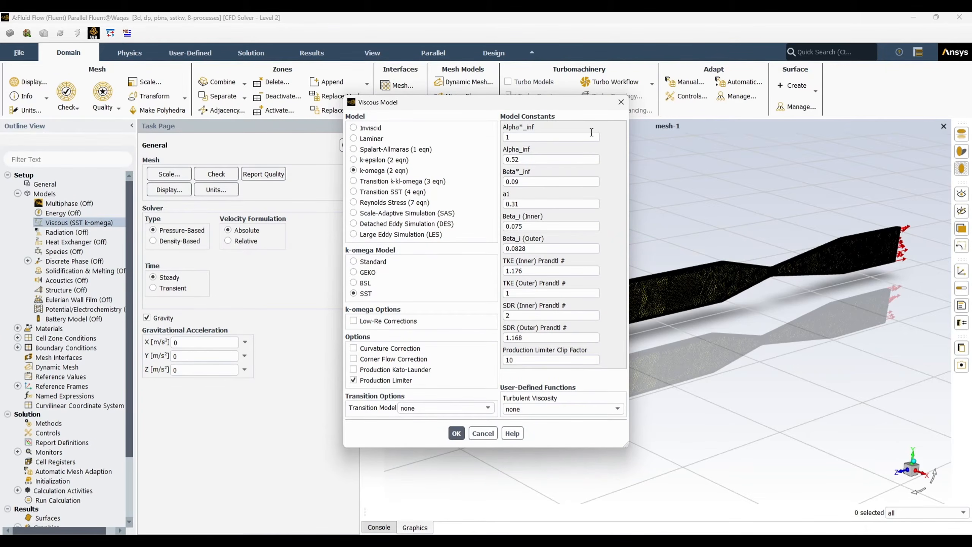
# Step: Compare the laminar and Spalart-Allmaras viscous model settings with those of the k-omega model
pyautogui.click(354, 128)
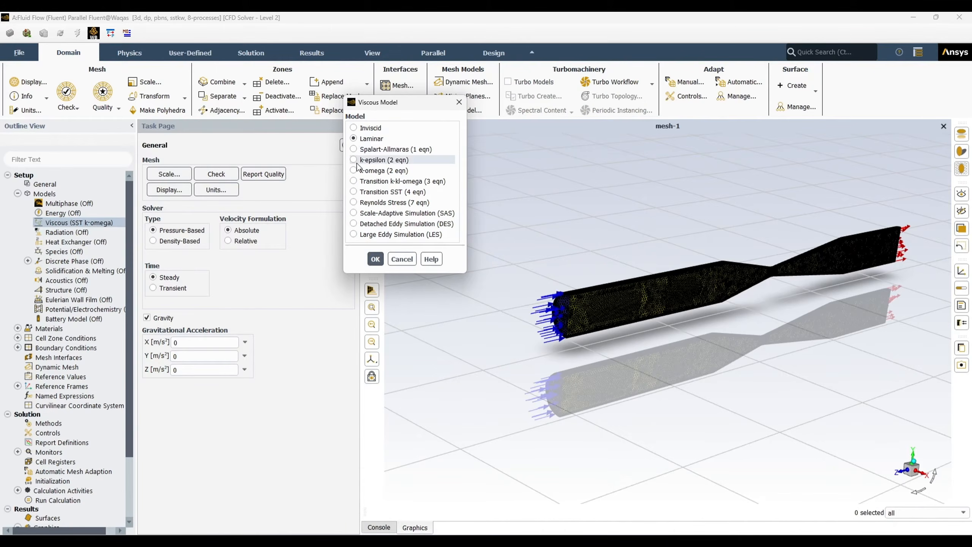
pyautogui.click(353, 150)
pyautogui.click(354, 161)
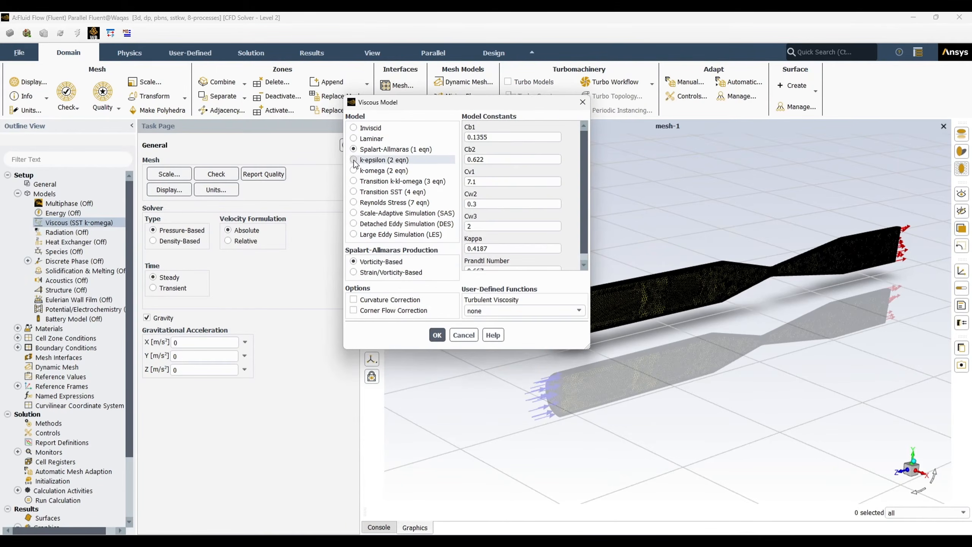
pyautogui.click(354, 171)
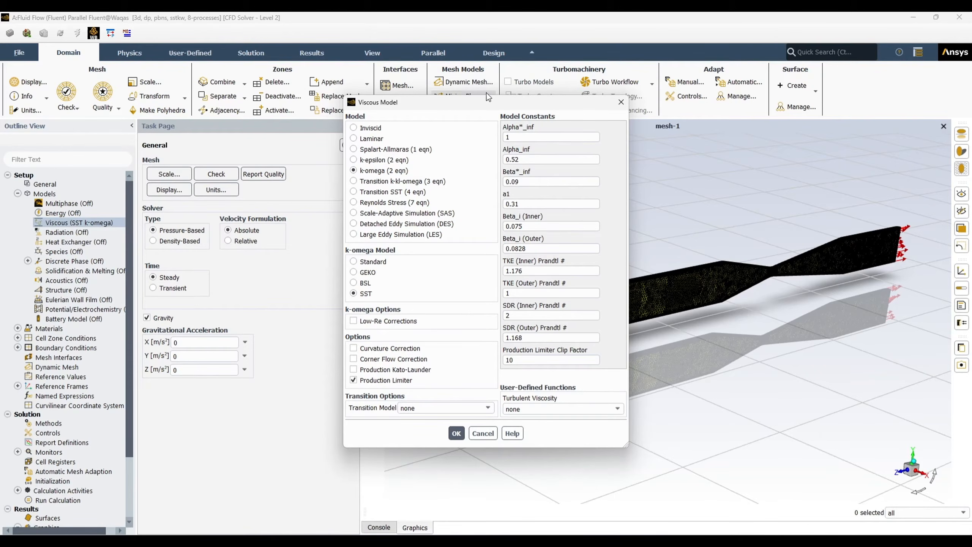
pyautogui.moveTo(489, 106); pyautogui.dragTo(301, 123)
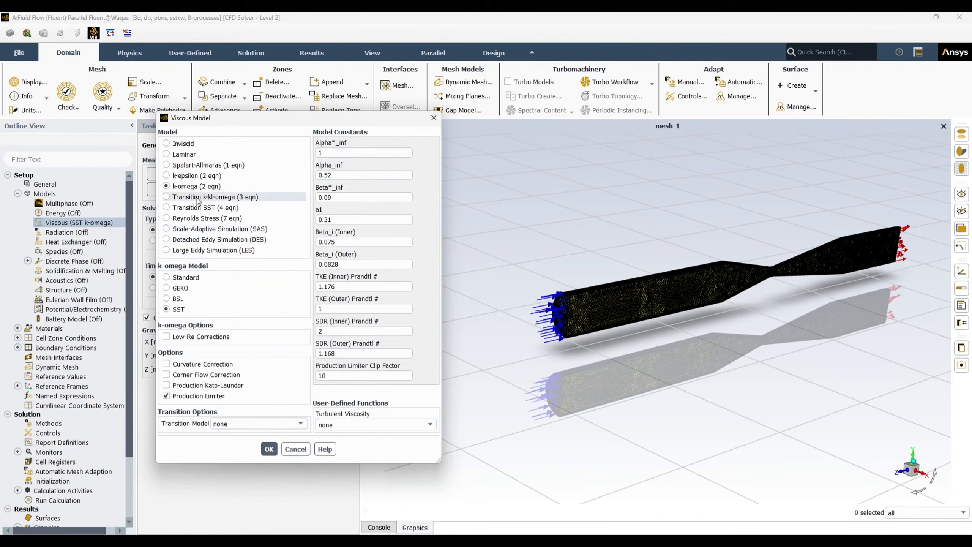
# Step: Compare the k-epsilon settings with k-omega and apply the k-omega (2 eqn) viscous model with the SST option
pyautogui.click(166, 176)
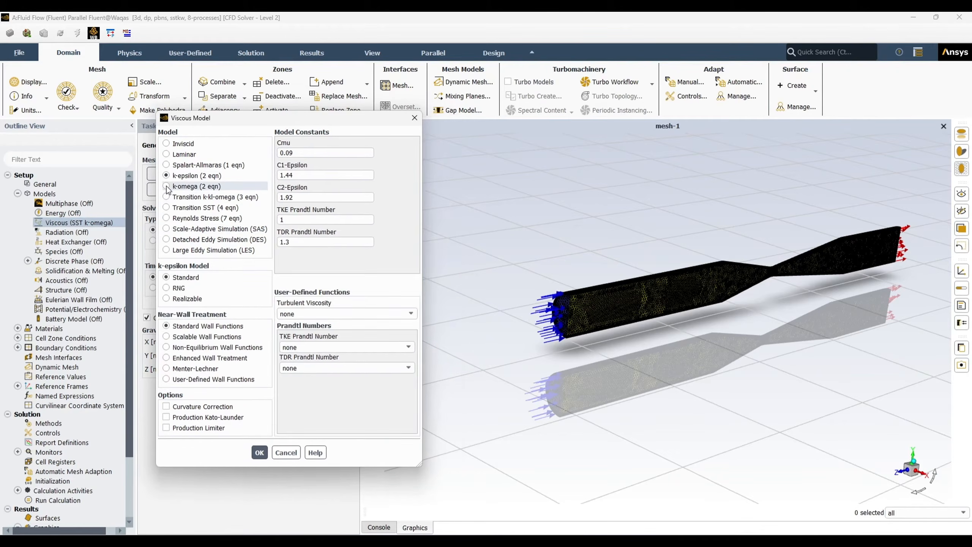
pyautogui.click(166, 185)
pyautogui.click(167, 177)
pyautogui.click(167, 187)
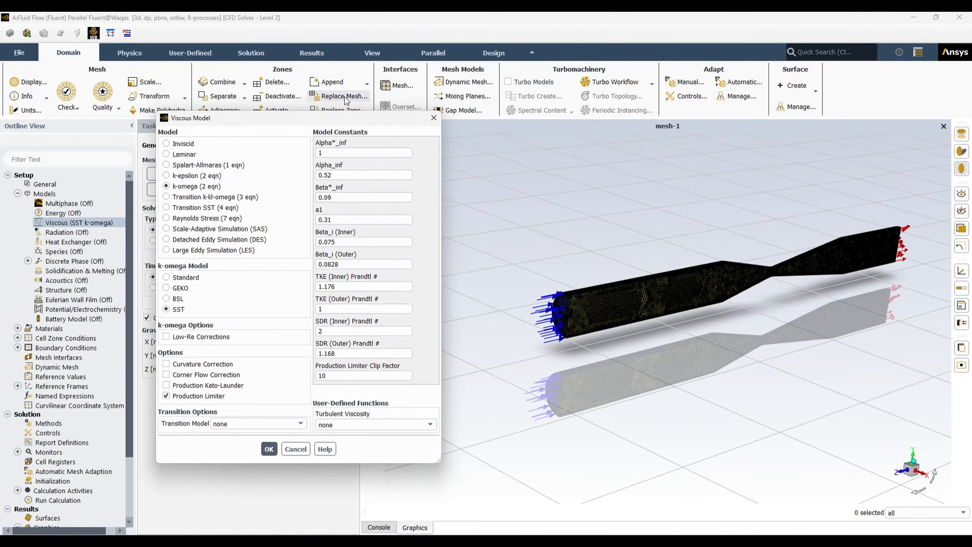
pyautogui.click(277, 452)
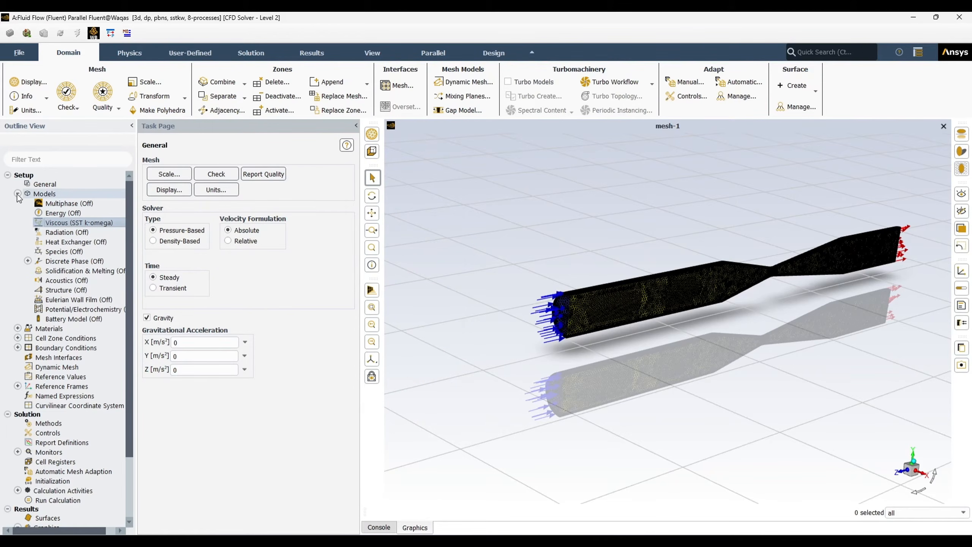
# Step: Review the fluid and solid materials defined in the setup and inspect the pipe's inlet mesh
pyautogui.click(17, 194)
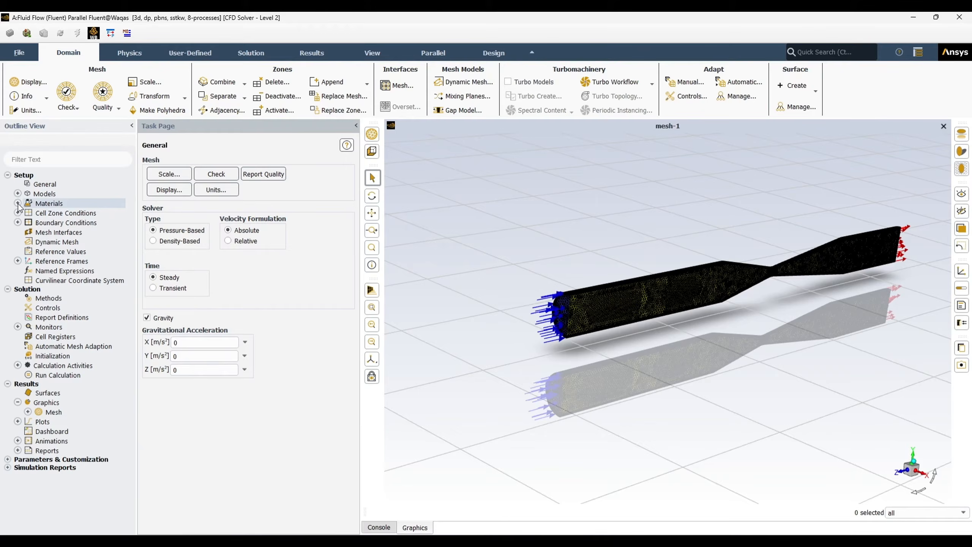
pyautogui.click(18, 204)
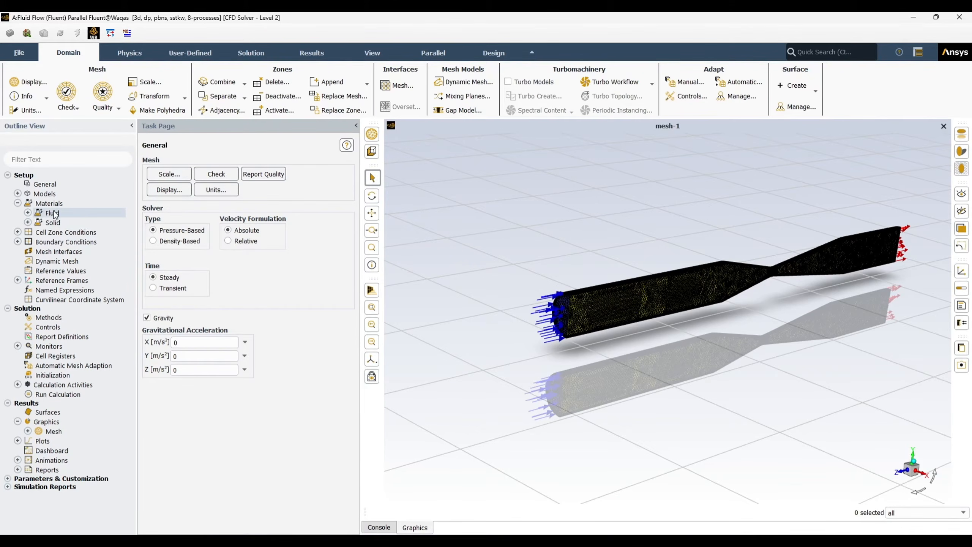
pyautogui.click(28, 214)
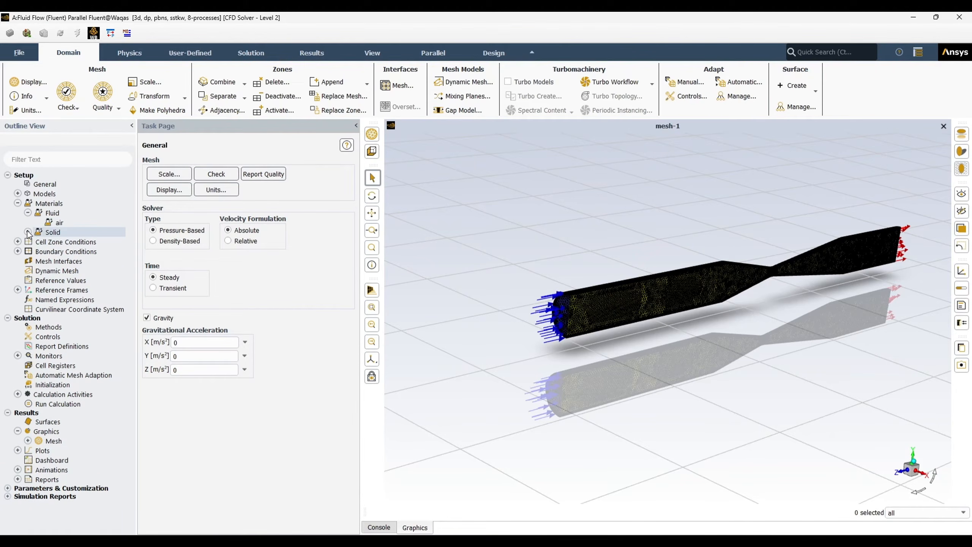
pyautogui.click(28, 232)
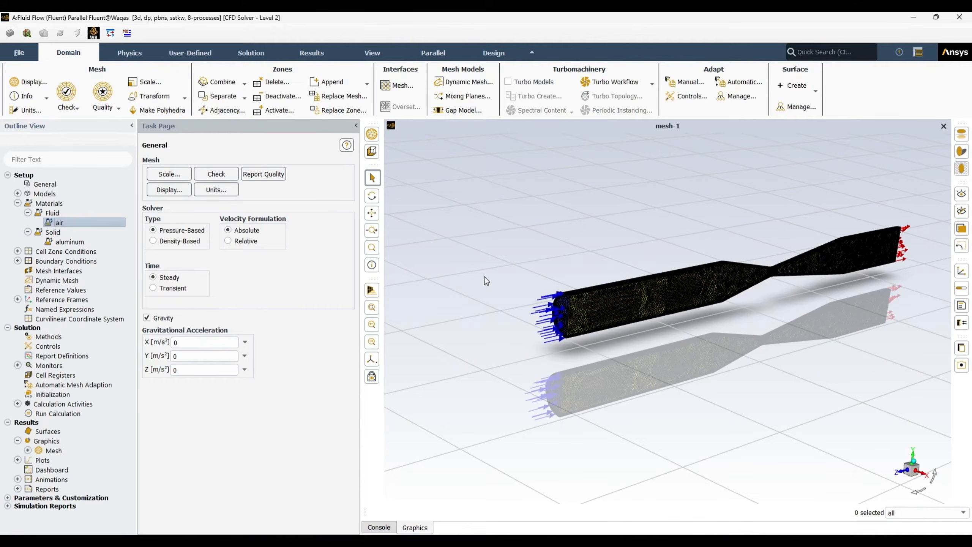
pyautogui.scroll(5, 562, 293)
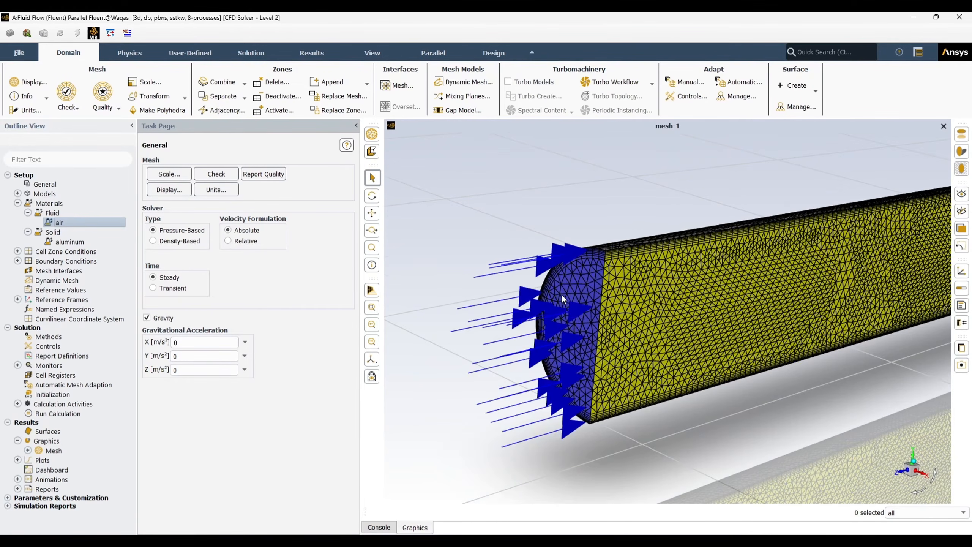
pyautogui.scroll(-6, 562, 294)
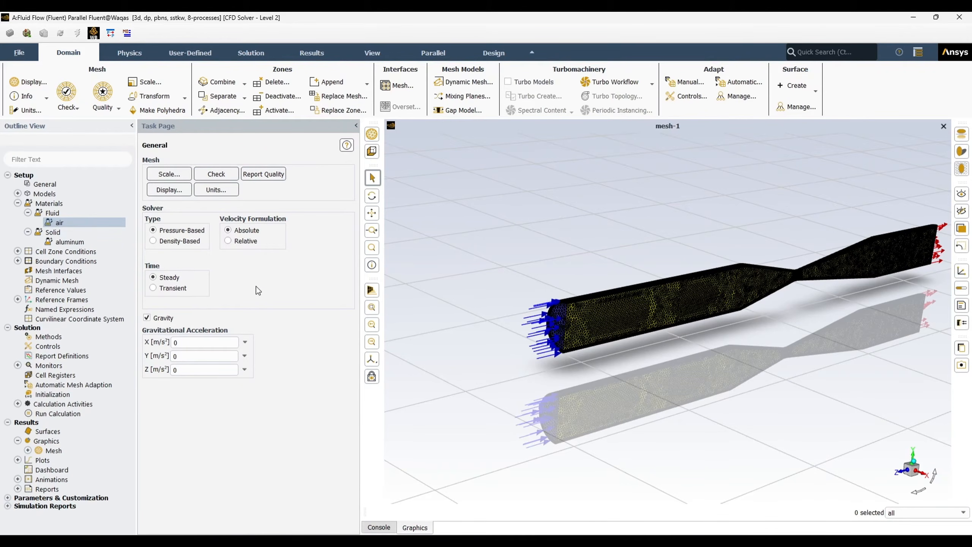
# Step: Start a new fluid material and open the Fluent database with fluid as the material type
pyautogui.rightClick(56, 216)
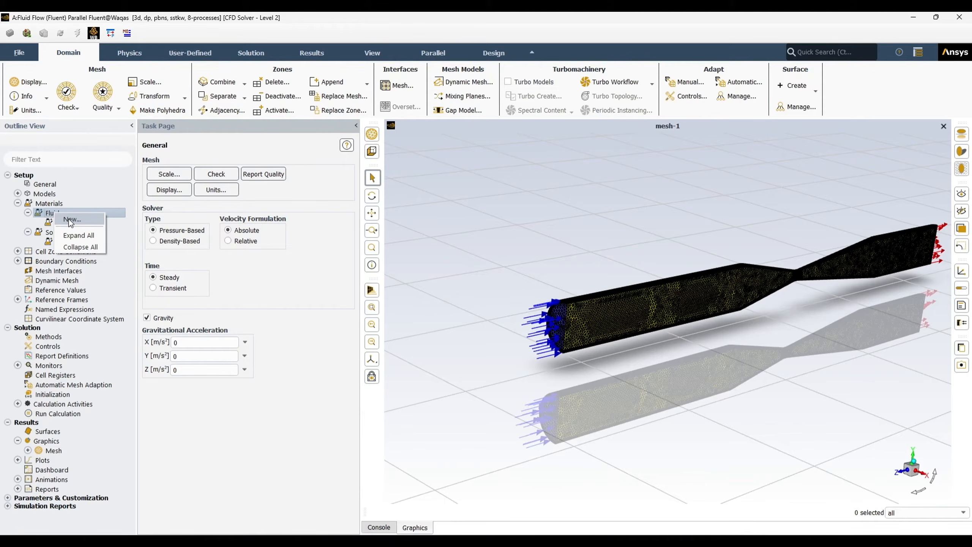
pyautogui.click(73, 219)
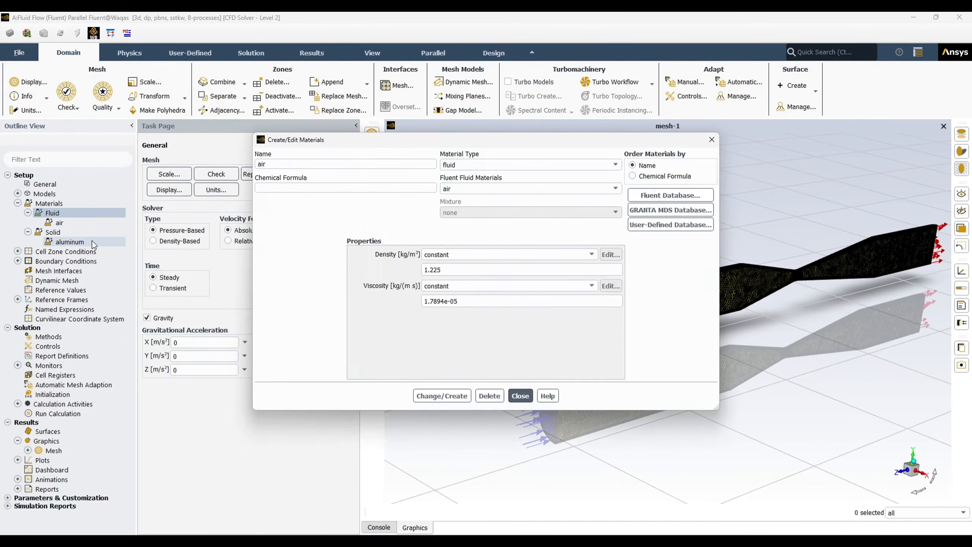
pyautogui.moveTo(463, 141); pyautogui.dragTo(339, 89)
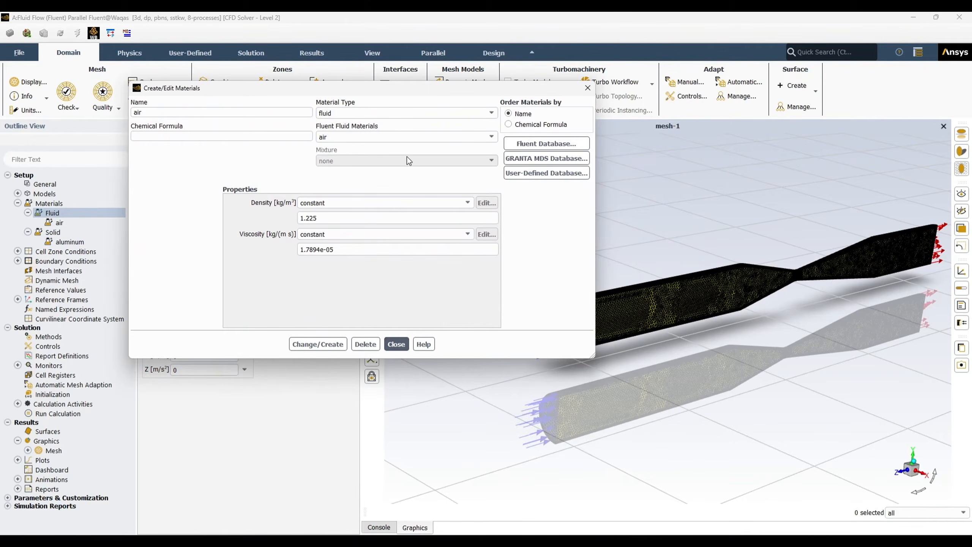
pyautogui.click(540, 145)
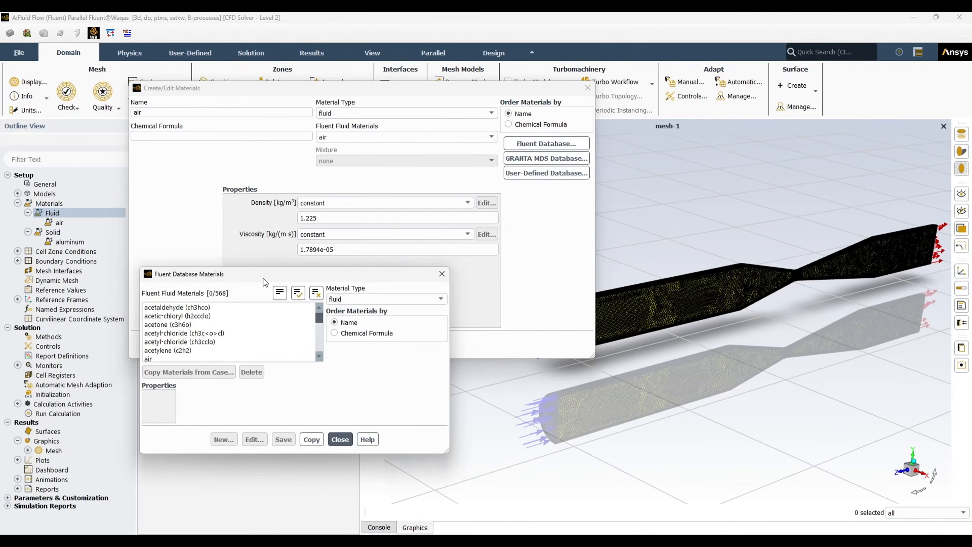
pyautogui.moveTo(263, 279); pyautogui.dragTo(314, 105)
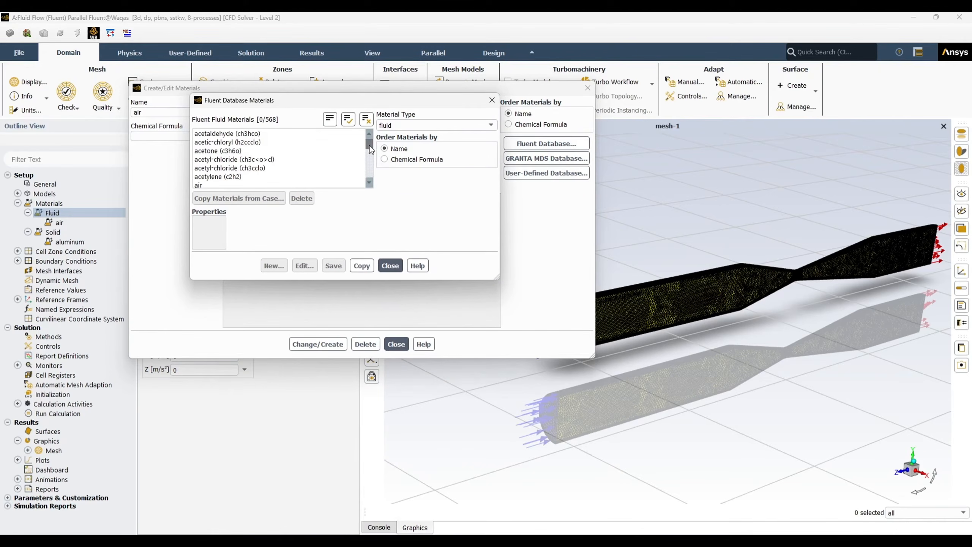
pyautogui.moveTo(371, 149)
pyautogui.mouseDown()
pyautogui.moveTo(373, 169)
pyautogui.moveTo(371, 140)
pyautogui.mouseUp()
pyautogui.click(491, 125)
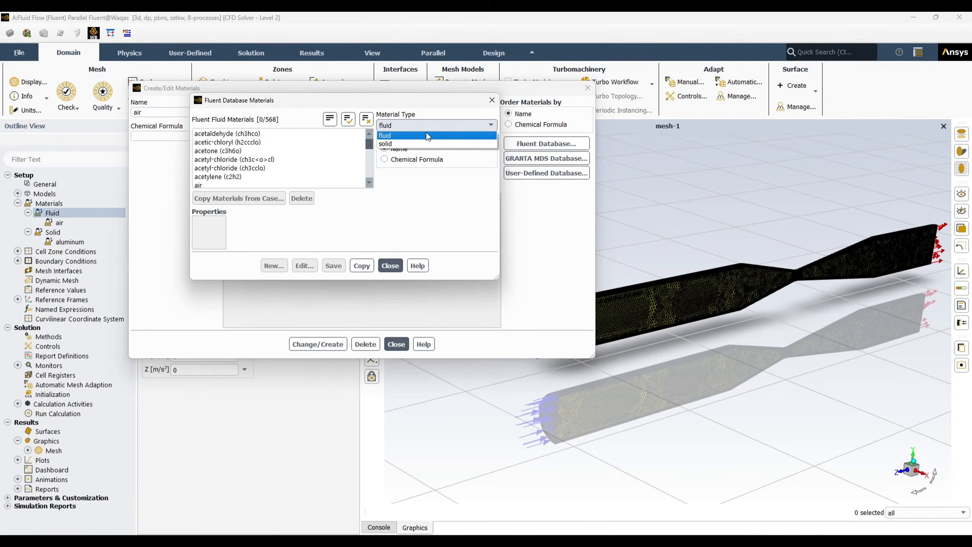
pyautogui.click(445, 135)
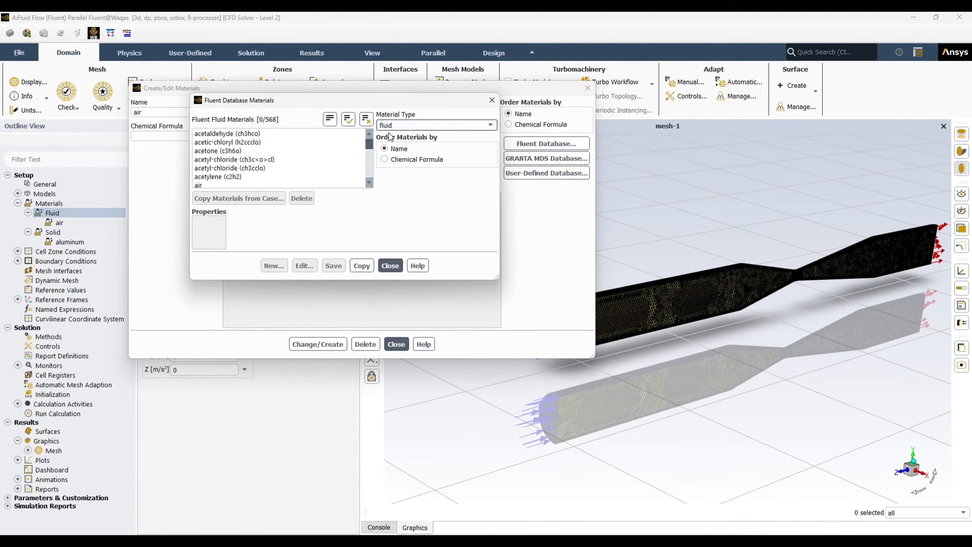
# Step: Copy water-vapor (h2o) from the Fluent database into the case's fluid materials
pyautogui.moveTo(370, 144); pyautogui.dragTo(374, 184)
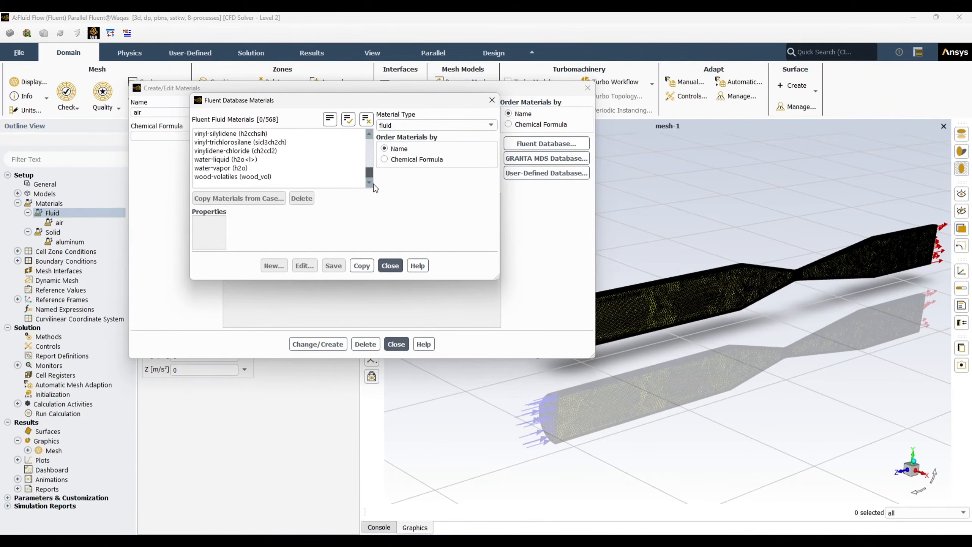
pyautogui.click(223, 161)
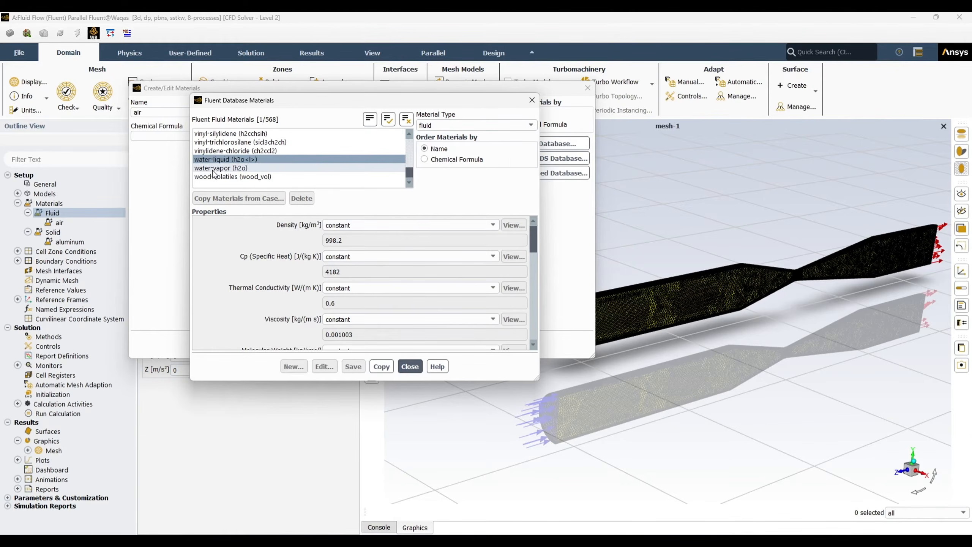
pyautogui.click(232, 161)
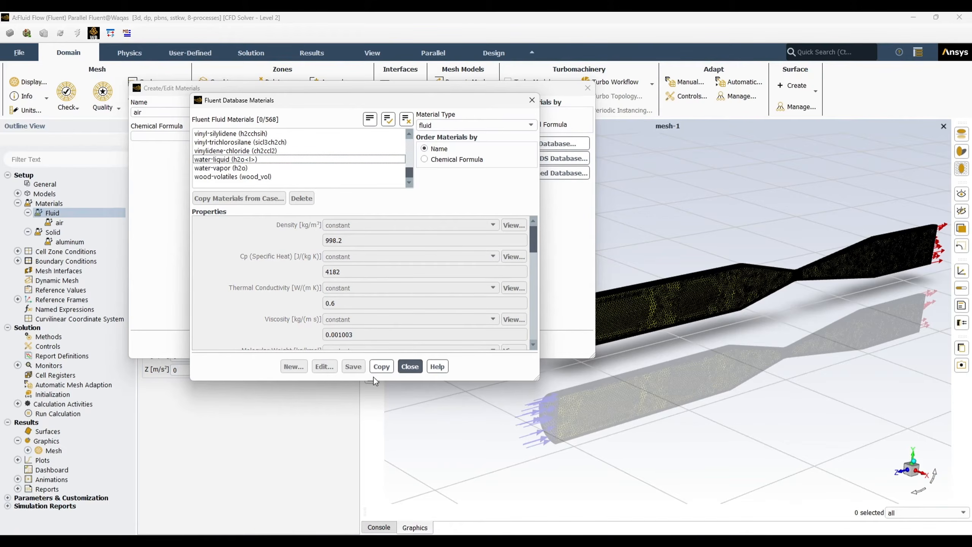
pyautogui.click(381, 369)
pyautogui.click(409, 368)
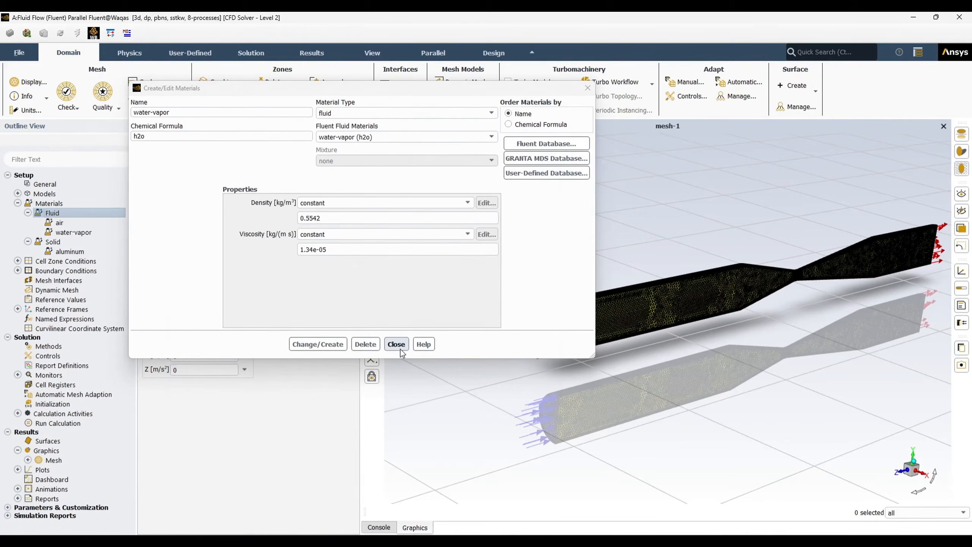
pyautogui.click(396, 344)
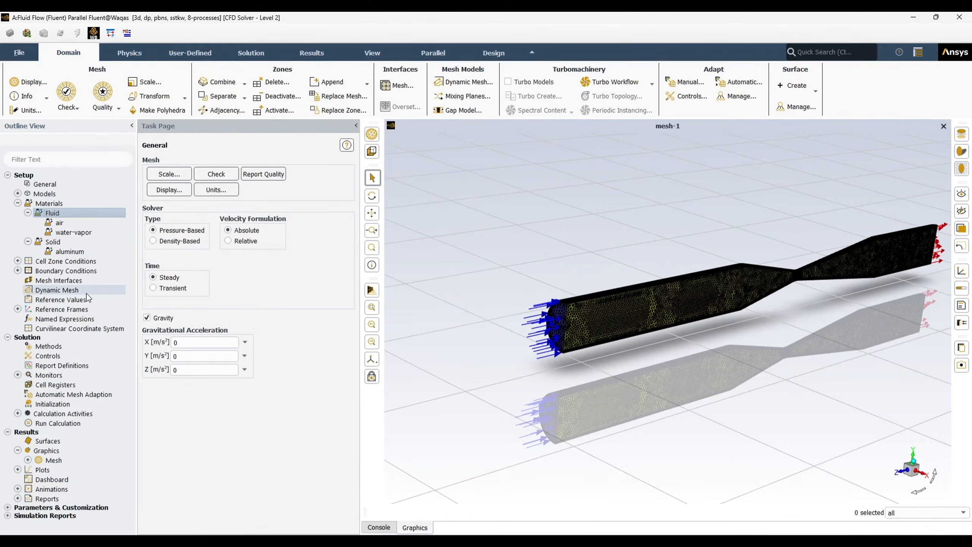
# Step: Review the name, density and viscosity settings of the air material without changing them
pyautogui.click(58, 224)
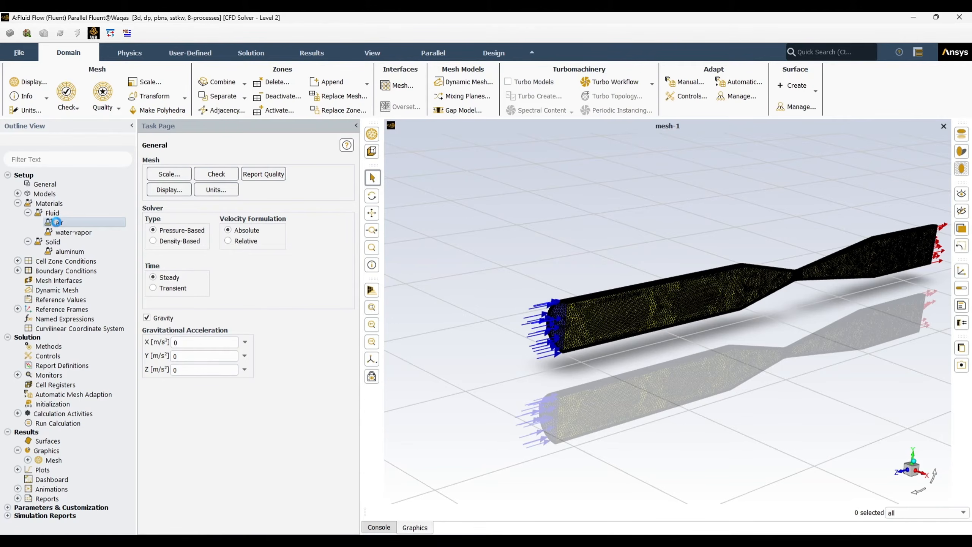
pyautogui.doubleClick(50, 224)
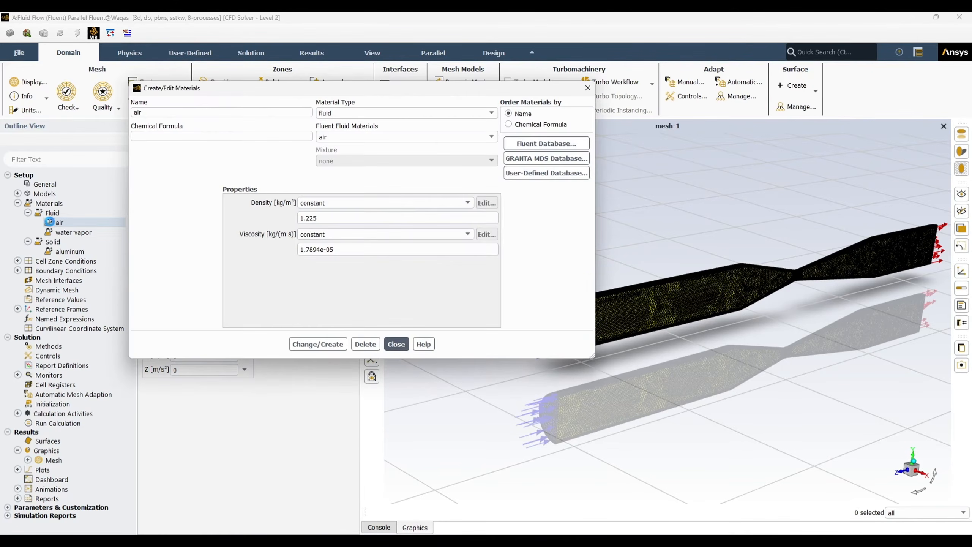
pyautogui.doubleClick(142, 113)
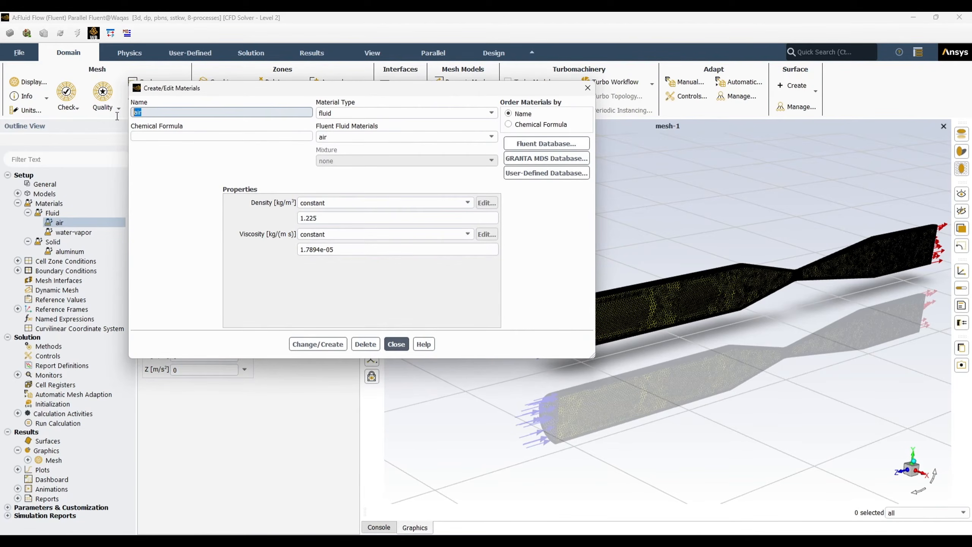
pyautogui.click(332, 277)
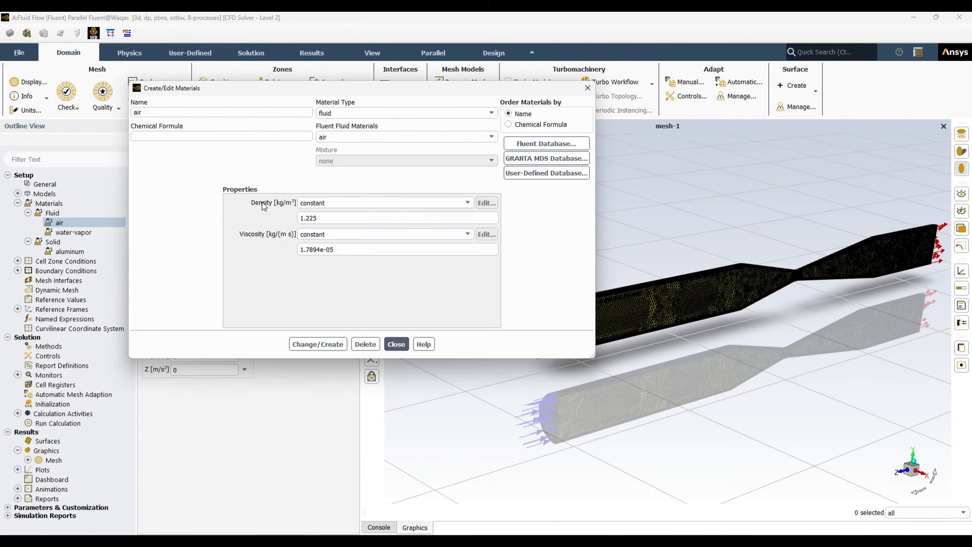
pyautogui.click(396, 345)
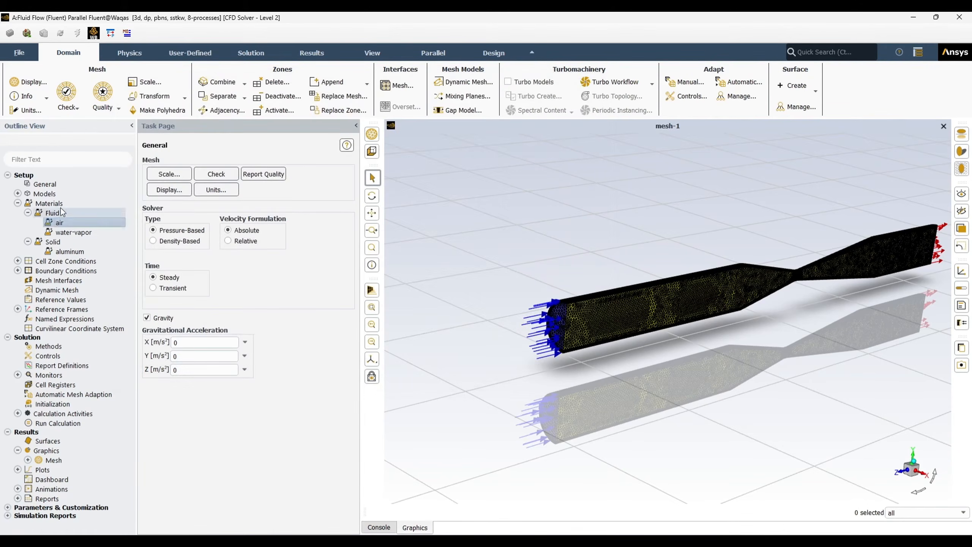
# Step: Enable the energy equation and review the specific heat and thermal conductivity settings of air
pyautogui.click(17, 193)
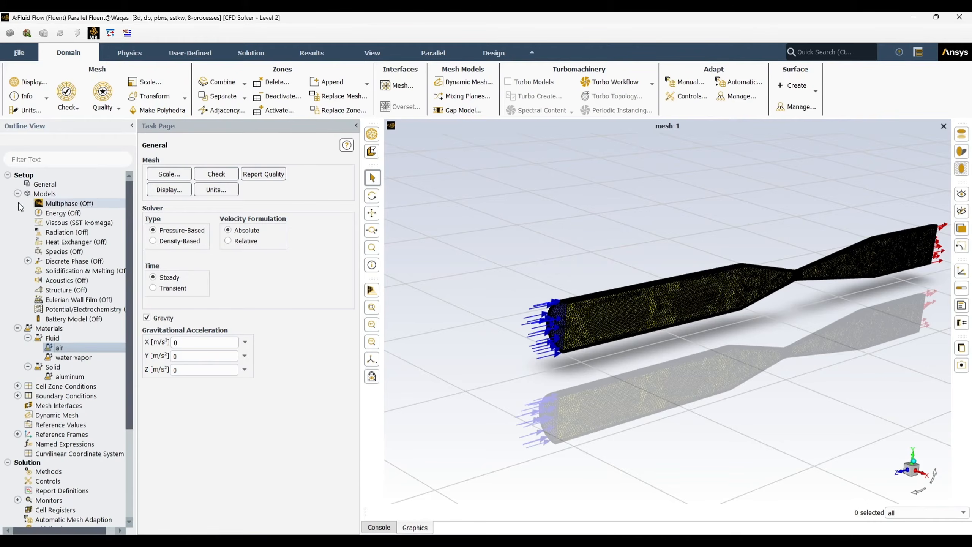
pyautogui.doubleClick(63, 217)
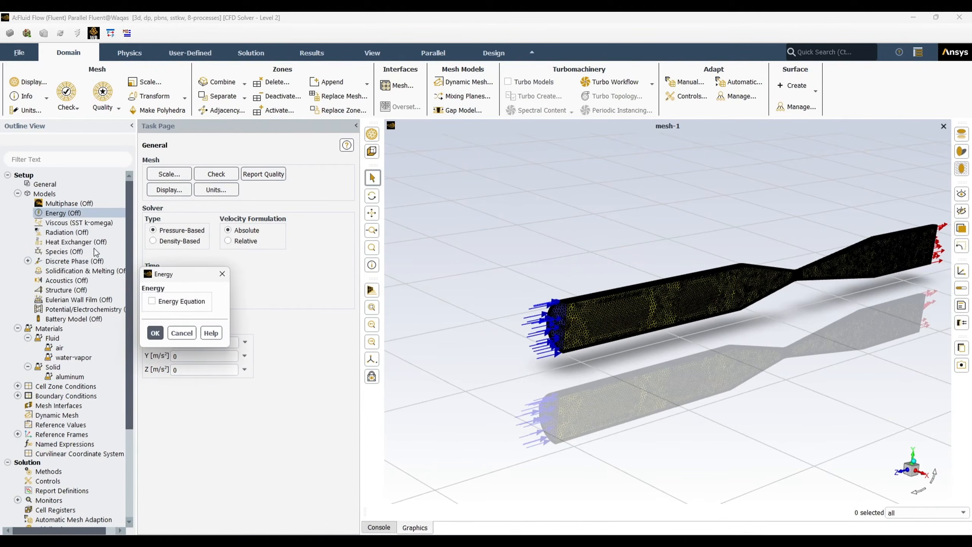
pyautogui.click(152, 301)
pyautogui.click(155, 333)
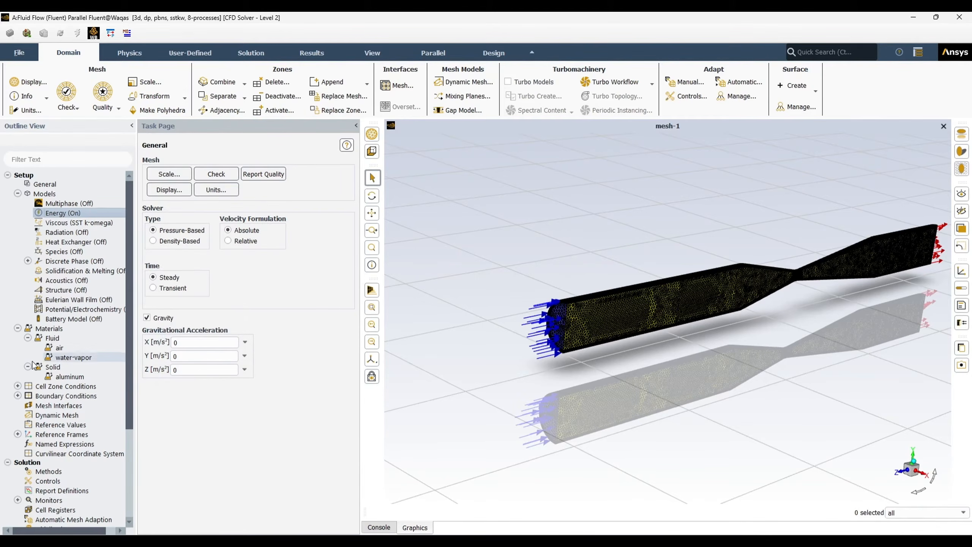
pyautogui.doubleClick(59, 349)
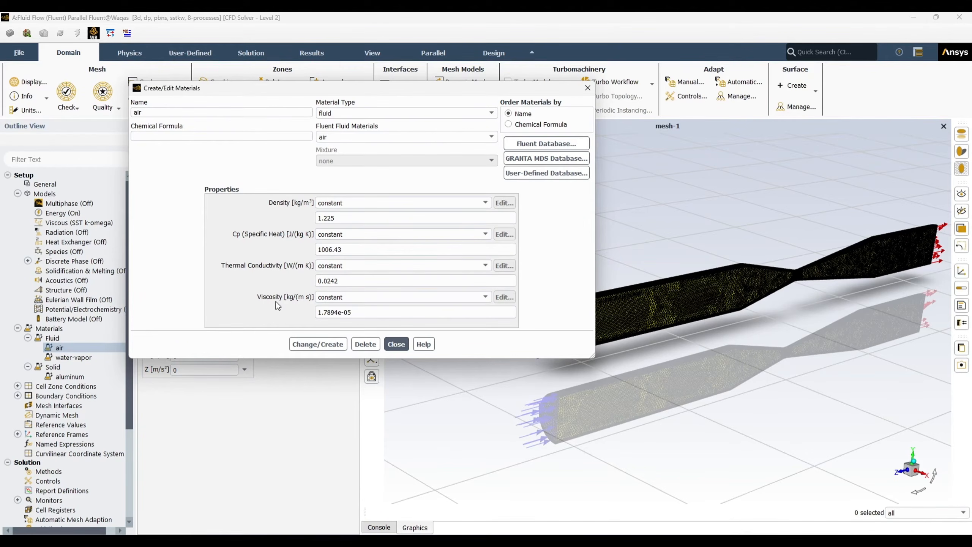
pyautogui.click(397, 344)
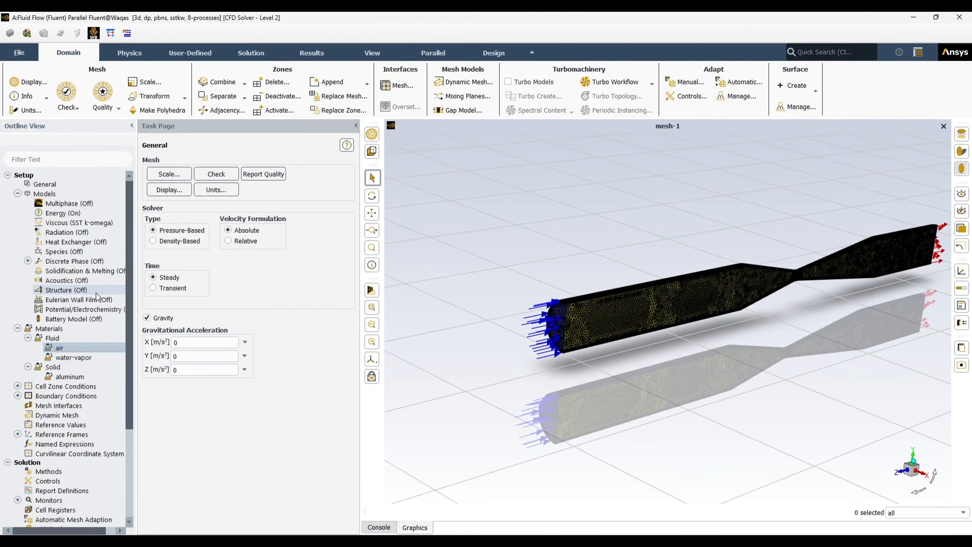
# Step: Turn off the energy equation in the energy model settings
pyautogui.doubleClick(61, 213)
pyautogui.click(152, 301)
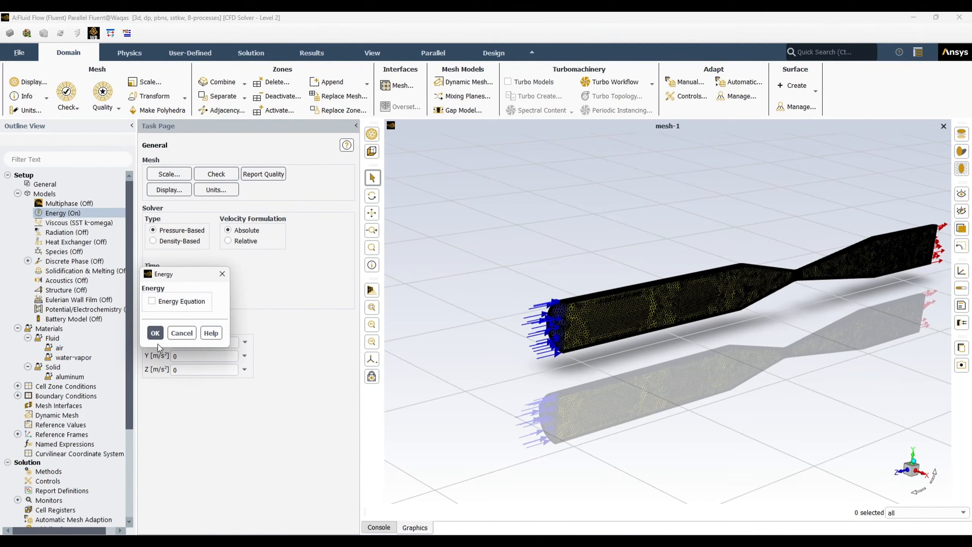
pyautogui.click(155, 333)
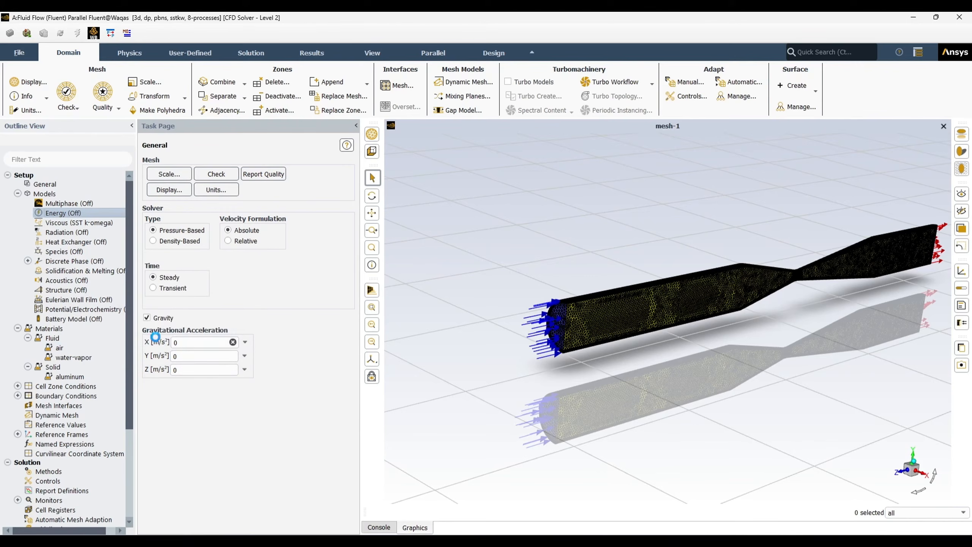
# Step: Rename the water-vapor material as water-liq, set density to 1000 kg/m³ and viscosity to 0.0015 kg/(m s), and try to apply the changes
pyautogui.doubleClick(81, 357)
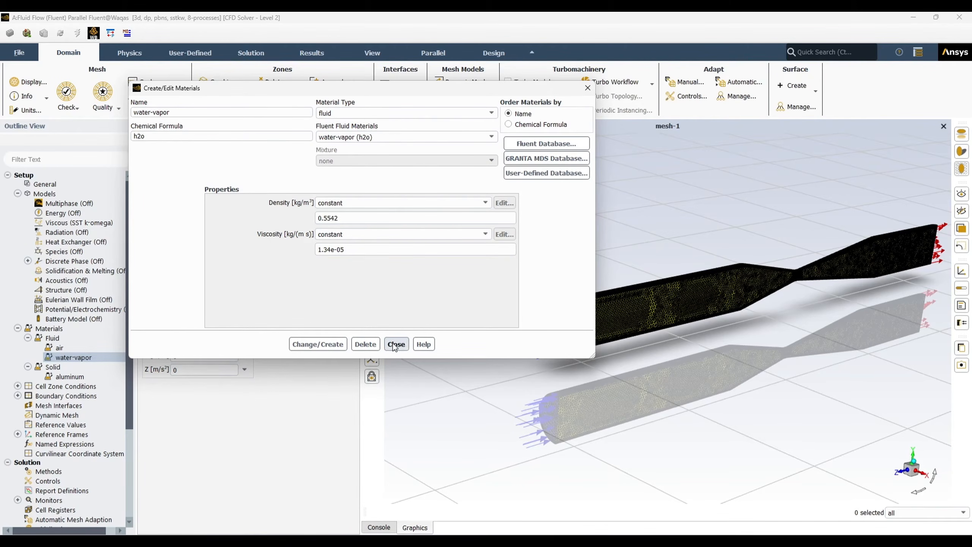
pyautogui.click(189, 110)
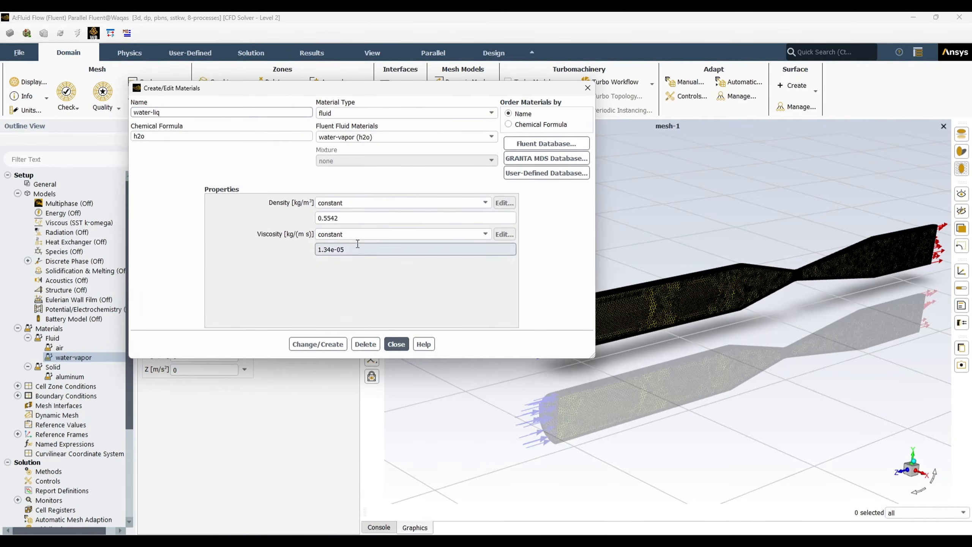
pyautogui.moveTo(359, 218); pyautogui.dragTo(233, 221)
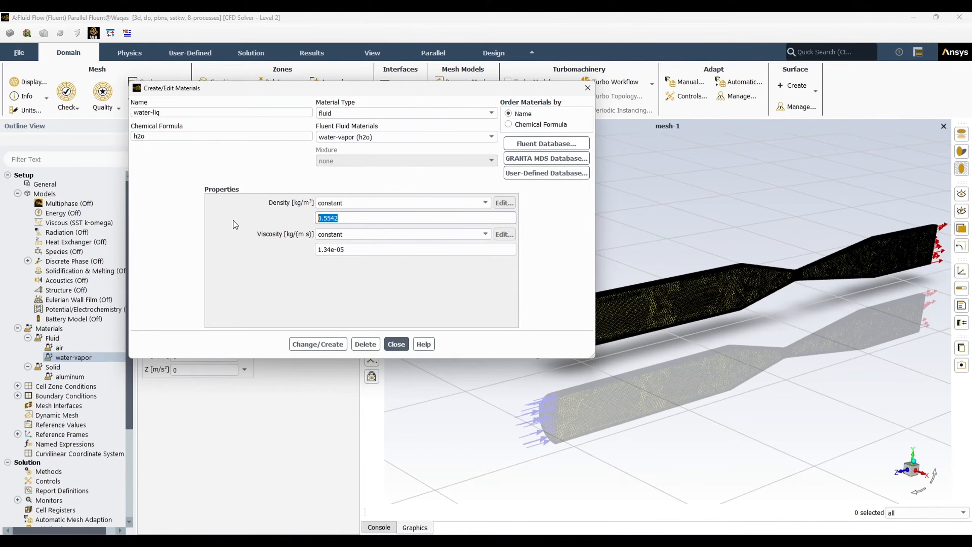
pyautogui.write('1000')
pyautogui.moveTo(364, 249); pyautogui.dragTo(210, 237)
pyautogui.write('0.')
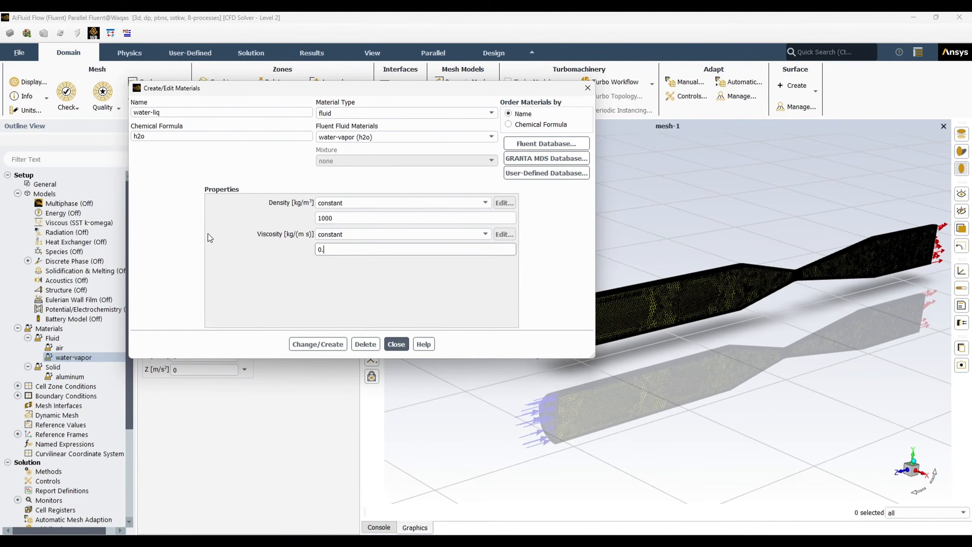
pyautogui.write('0015')
pyautogui.click(322, 345)
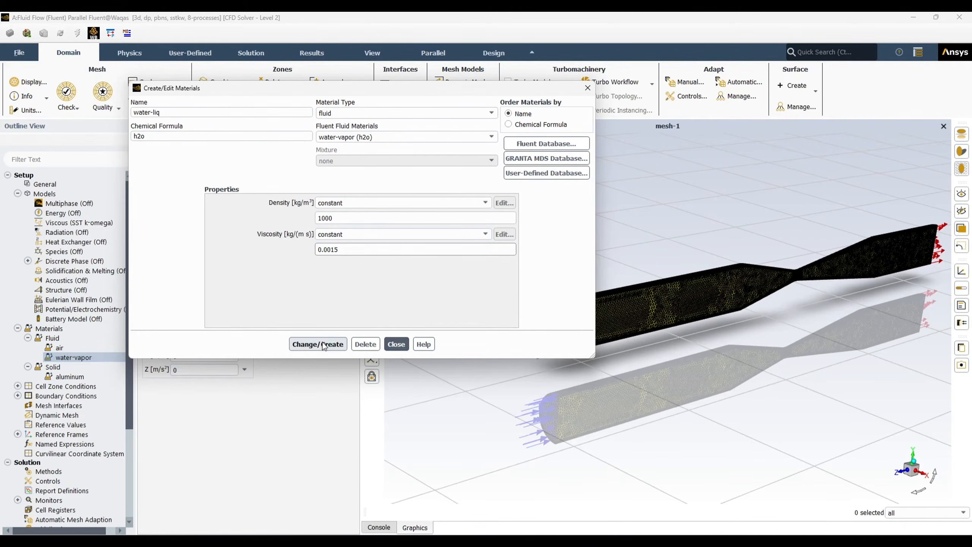
pyautogui.click(496, 288)
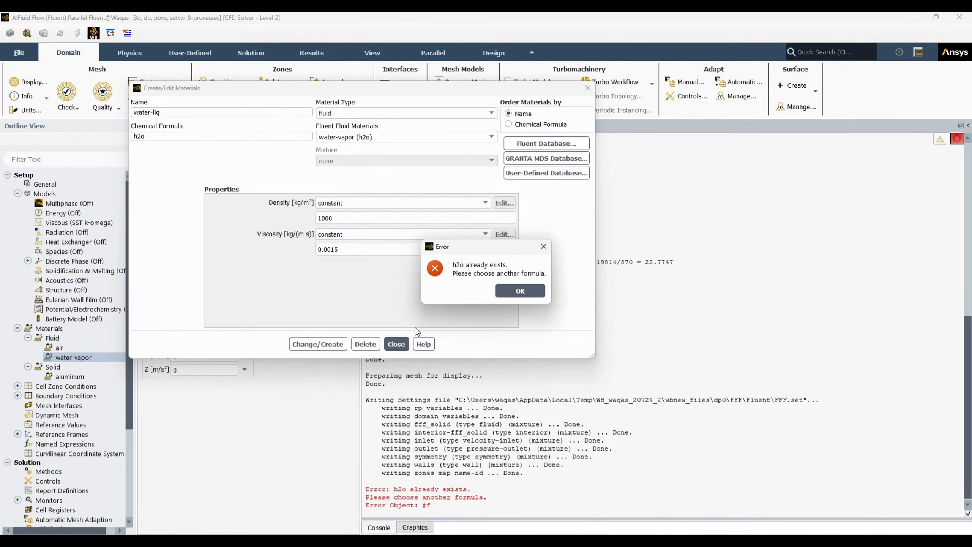
pyautogui.click(544, 246)
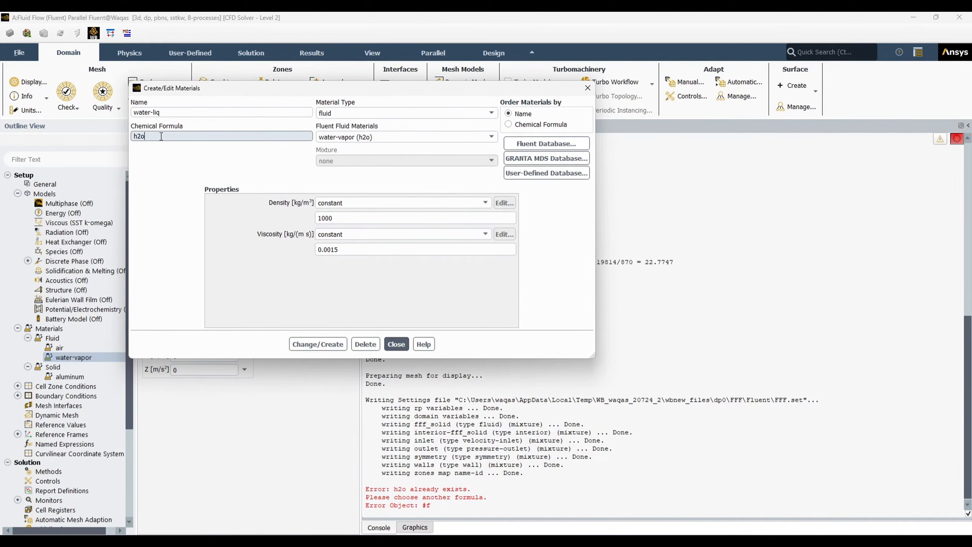
# Step: Clear the chemical formula of water-liq and apply the changes so it replaces water-vapor
pyautogui.press('BackSpace')
pyautogui.press('BackSpace')
pyautogui.press('BackSpace')
pyautogui.click(329, 346)
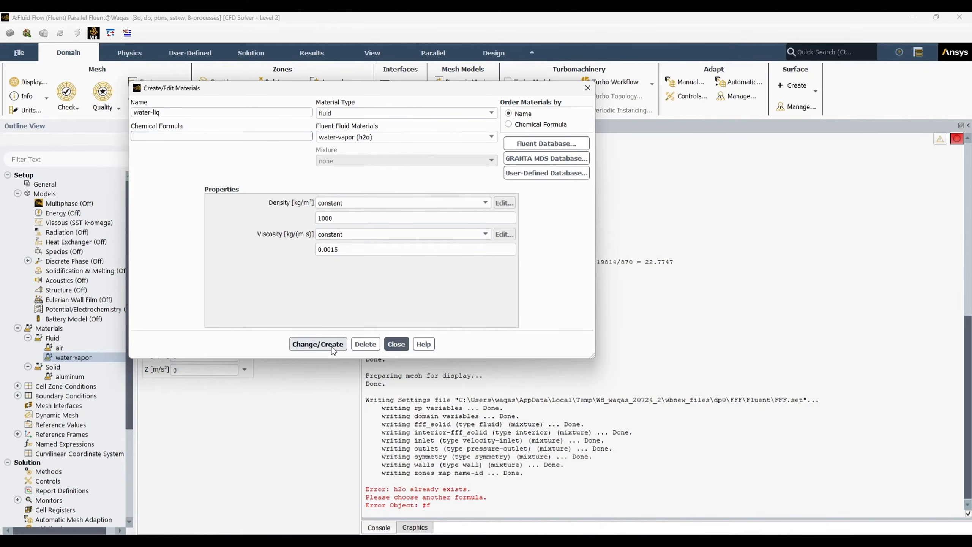
pyautogui.click(497, 288)
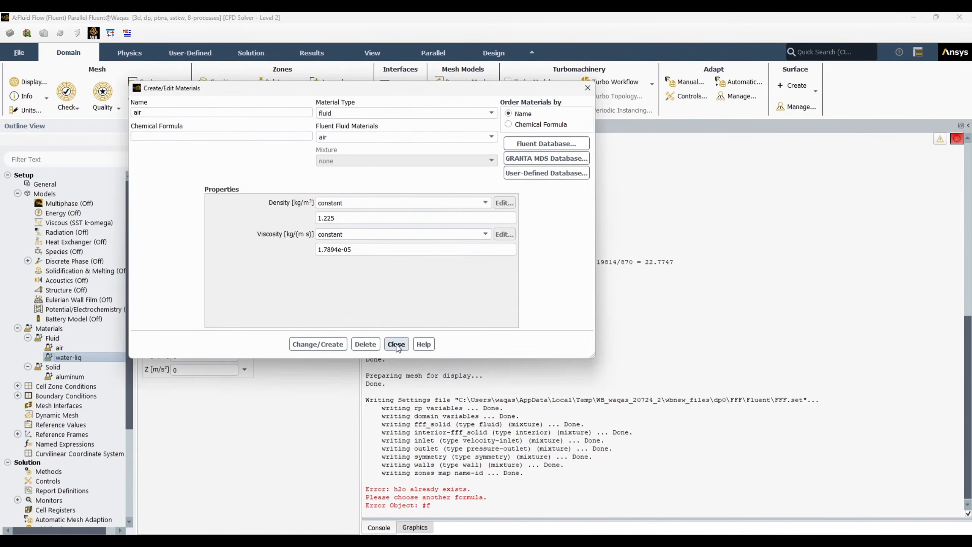
pyautogui.click(396, 344)
# Step: Collapse the models and materials branches and expand the cell zone conditions down to the fff_solid zone
pyautogui.click(17, 193)
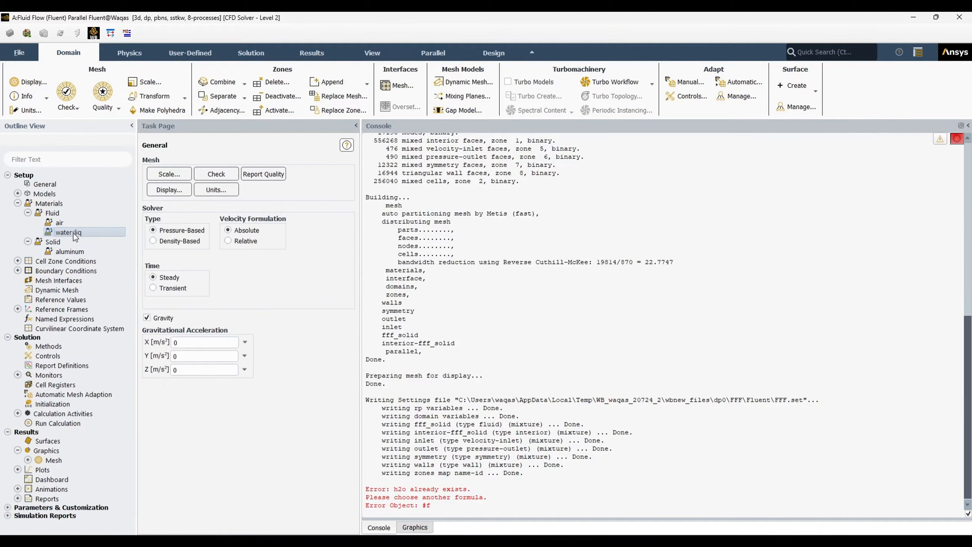
pyautogui.click(17, 193)
pyautogui.click(17, 193)
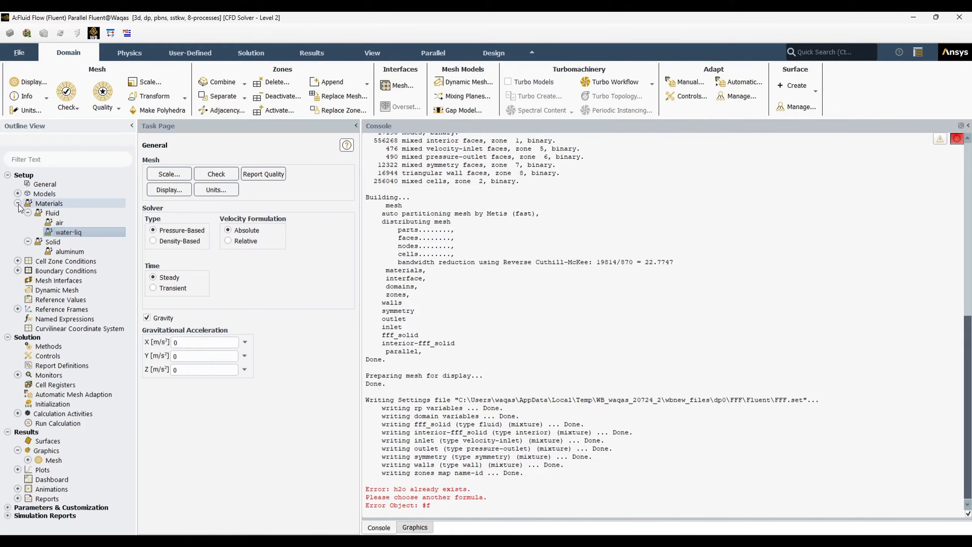
pyautogui.click(17, 203)
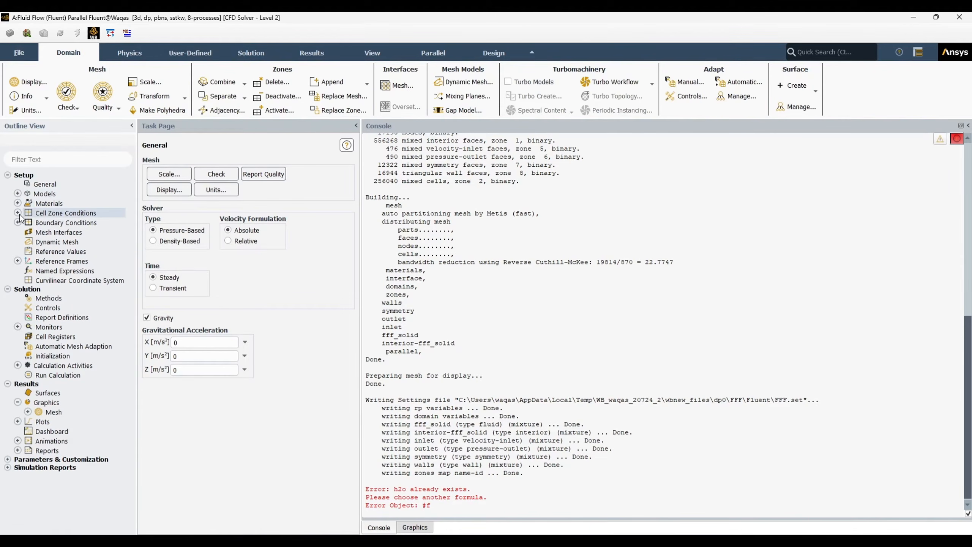
pyautogui.click(18, 213)
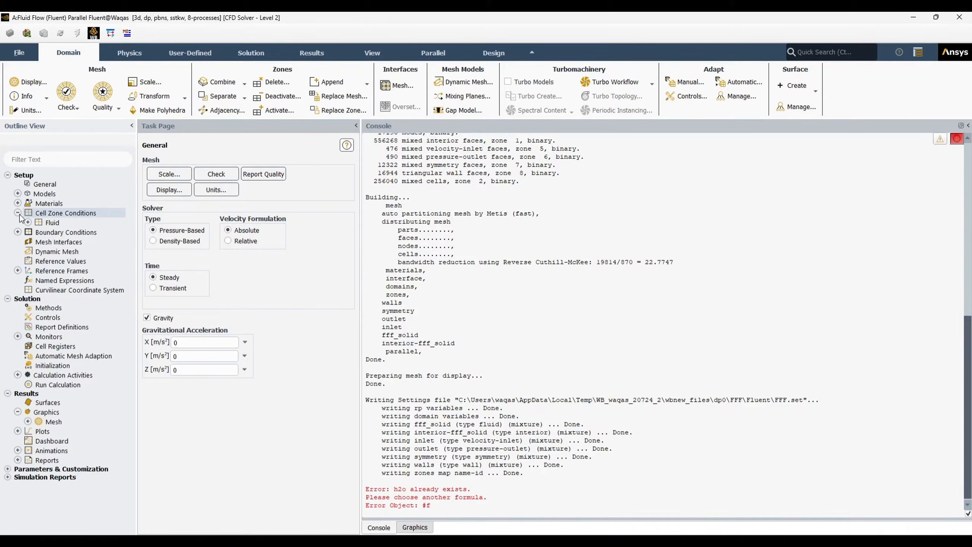
pyautogui.click(29, 223)
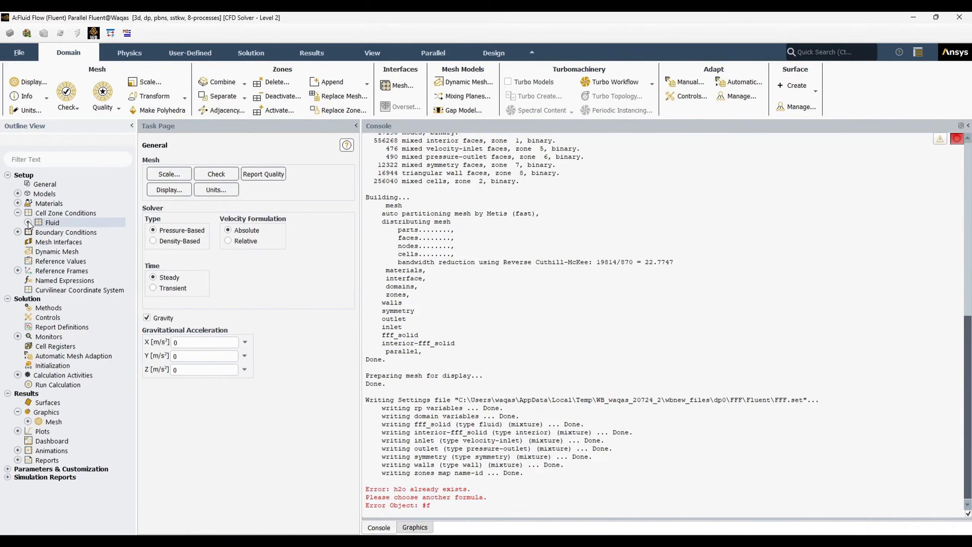
pyautogui.click(28, 223)
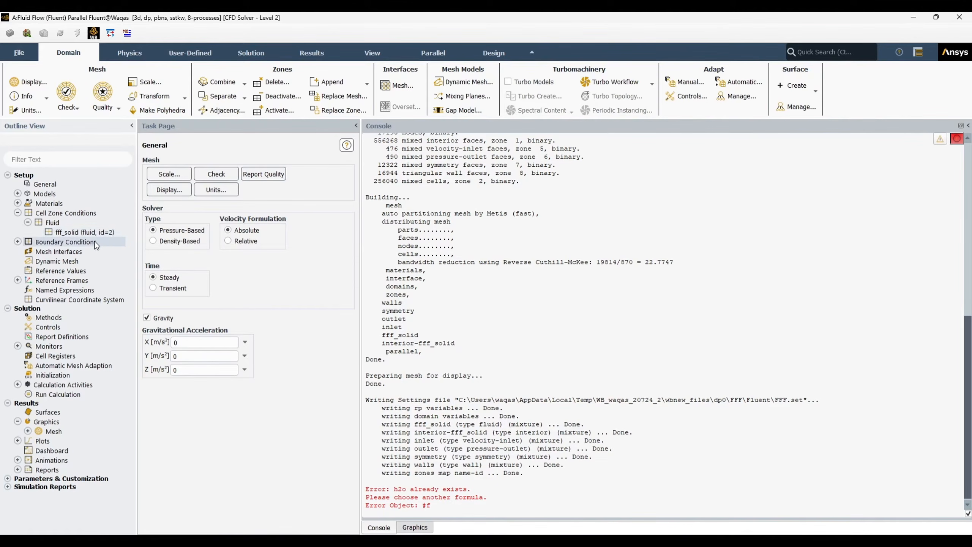
# Step: Change the type of the fff_solid cell zone to solid and close its settings
pyautogui.rightClick(95, 231)
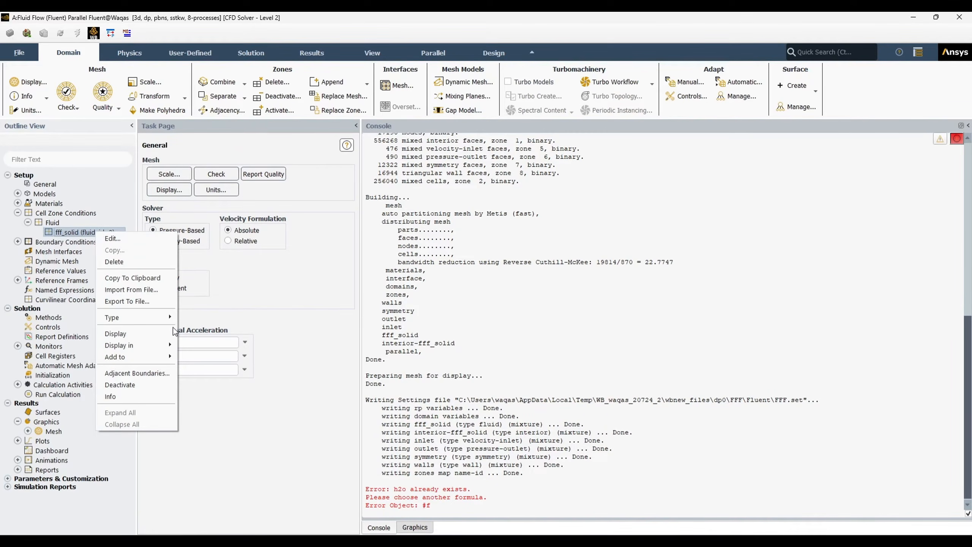
pyautogui.moveTo(156, 323)
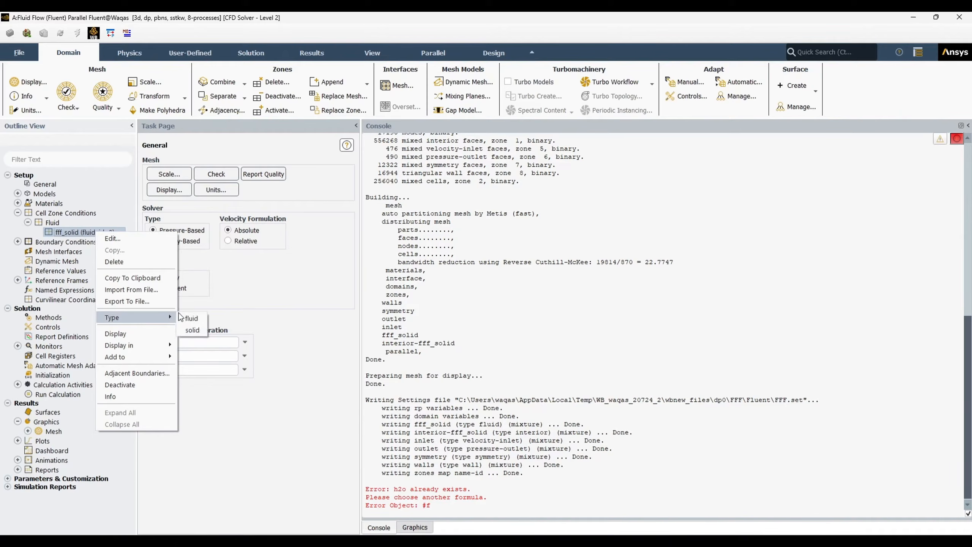
pyautogui.click(197, 329)
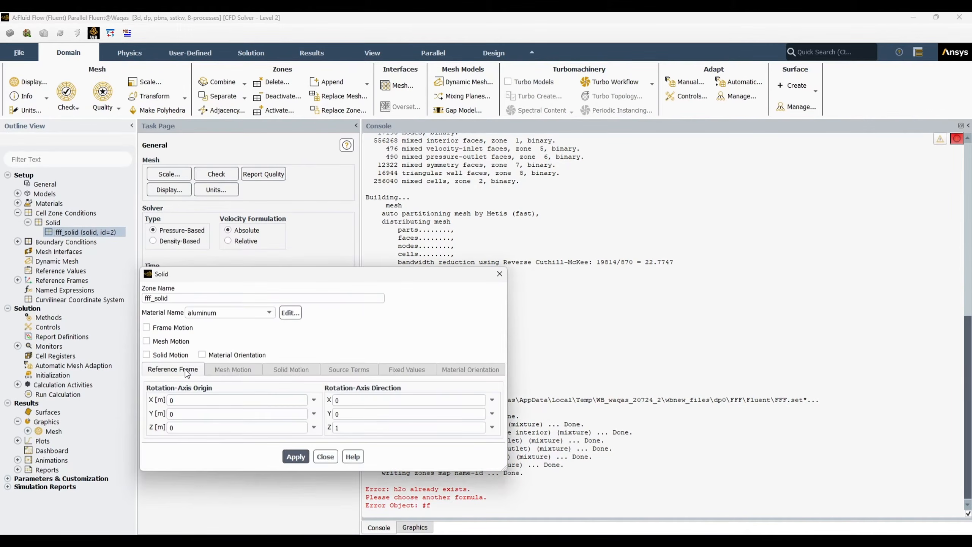
pyautogui.click(328, 458)
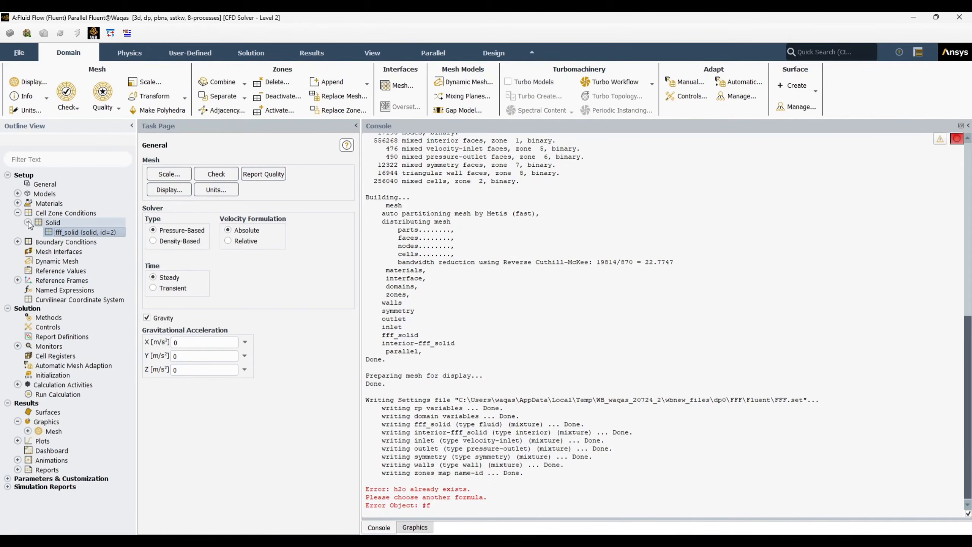
# Step: Change the type of the fff_solid cell zone back to fluid and close its settings
pyautogui.rightClick(97, 232)
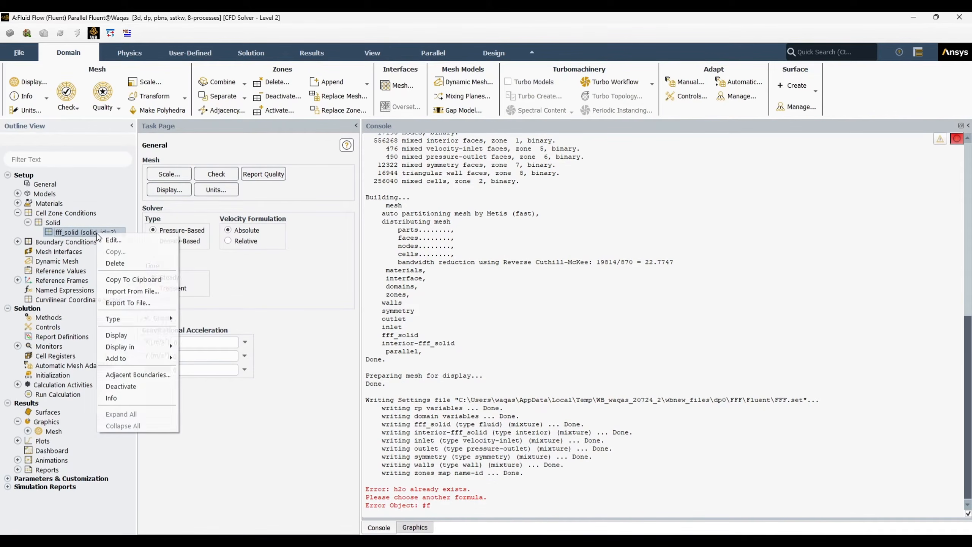
pyautogui.moveTo(160, 320)
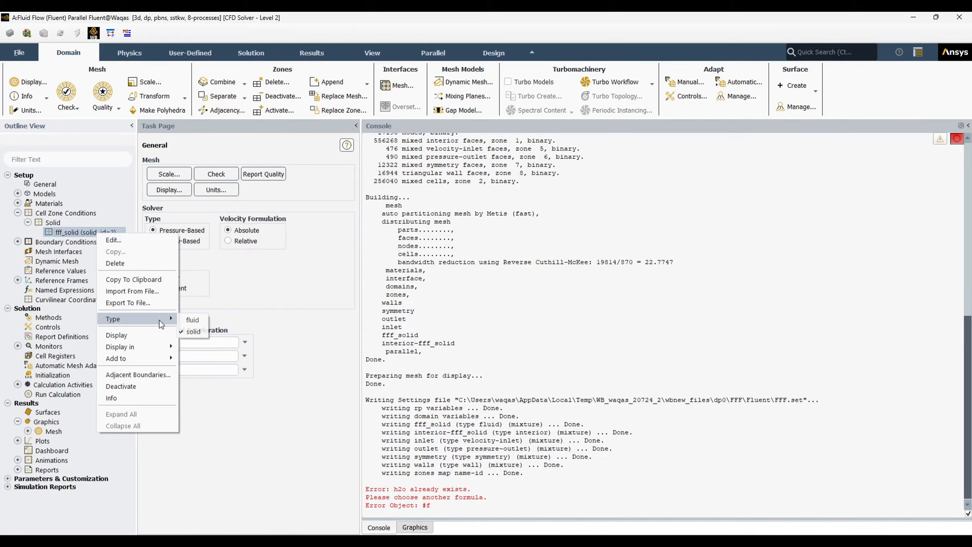
pyautogui.click(200, 323)
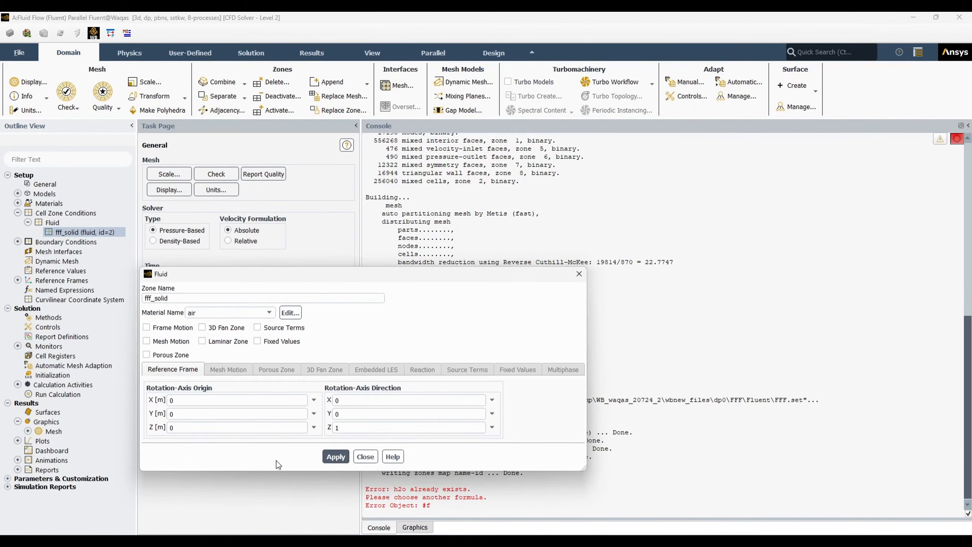
pyautogui.click(361, 456)
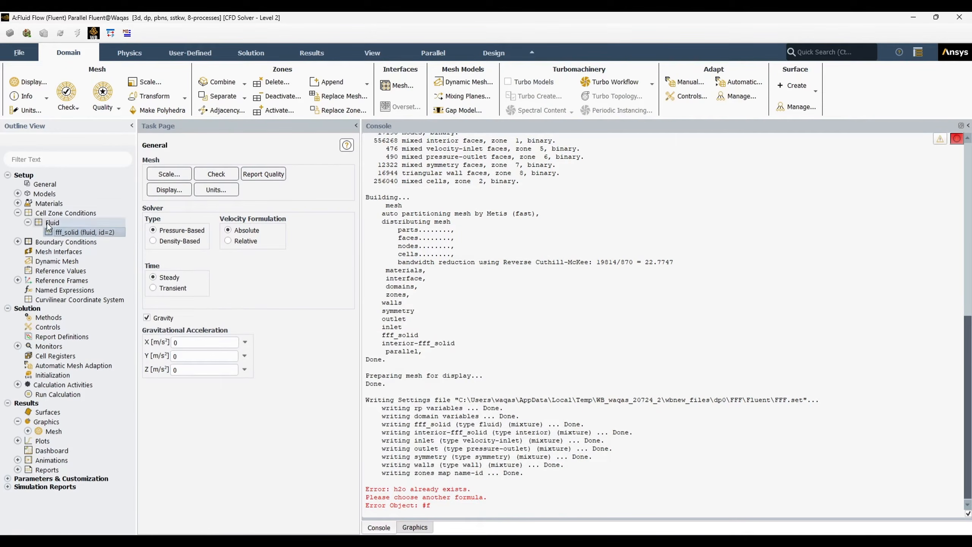
# Step: Assign the water-liq material to the fff_solid fluid zone and apply it
pyautogui.click(18, 202)
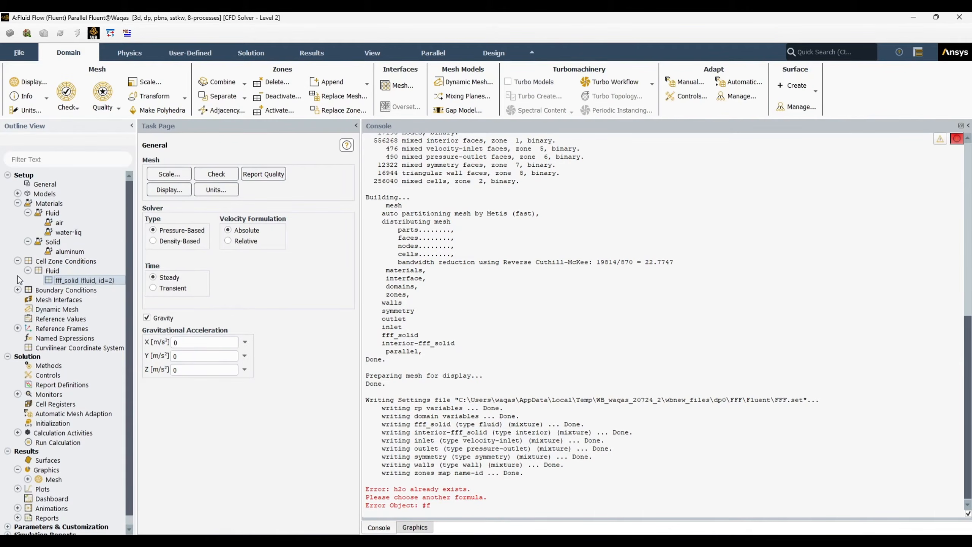
pyautogui.doubleClick(74, 281)
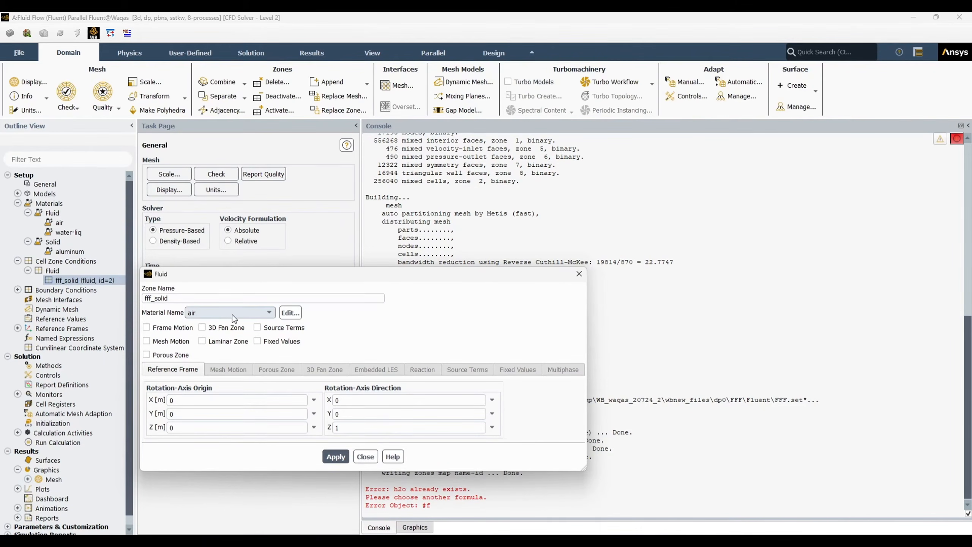
pyautogui.click(271, 313)
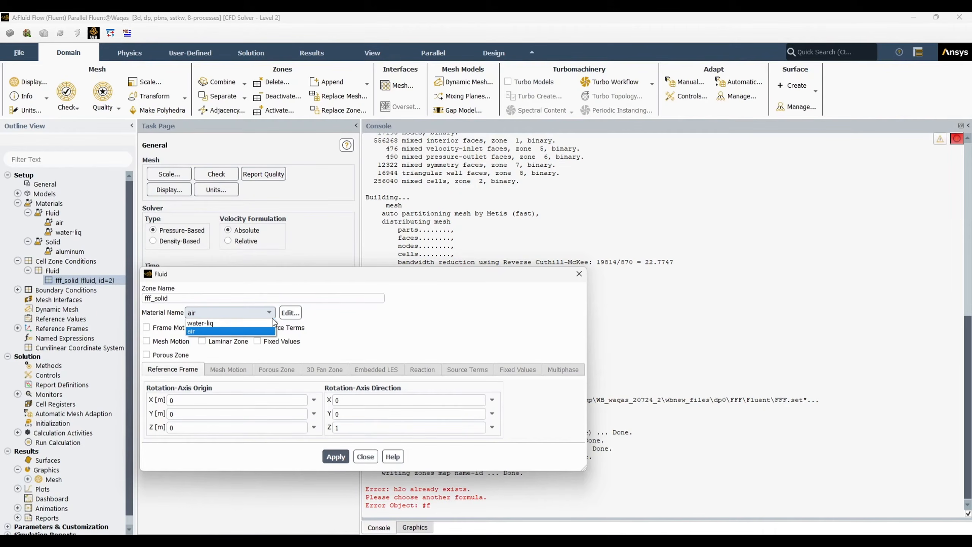
pyautogui.click(253, 324)
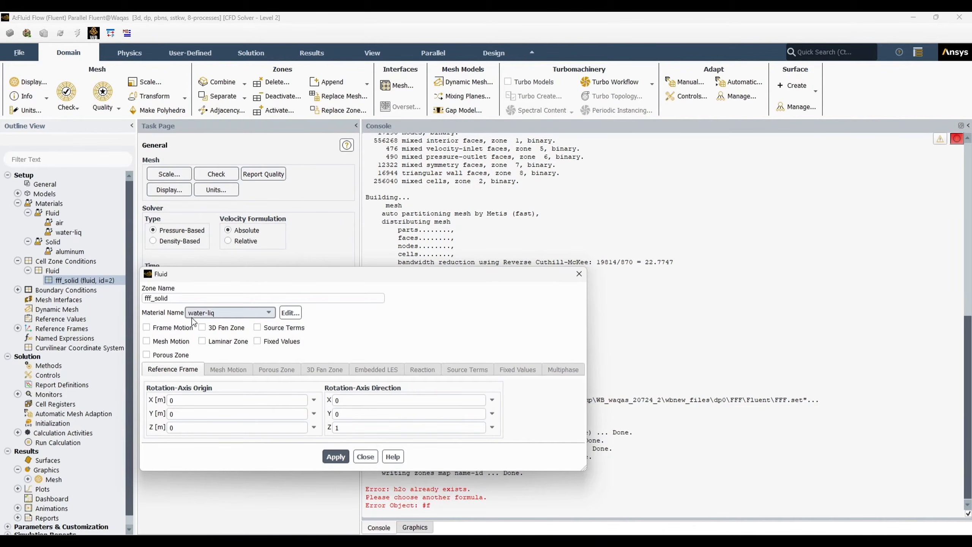
pyautogui.click(332, 456)
pyautogui.click(366, 457)
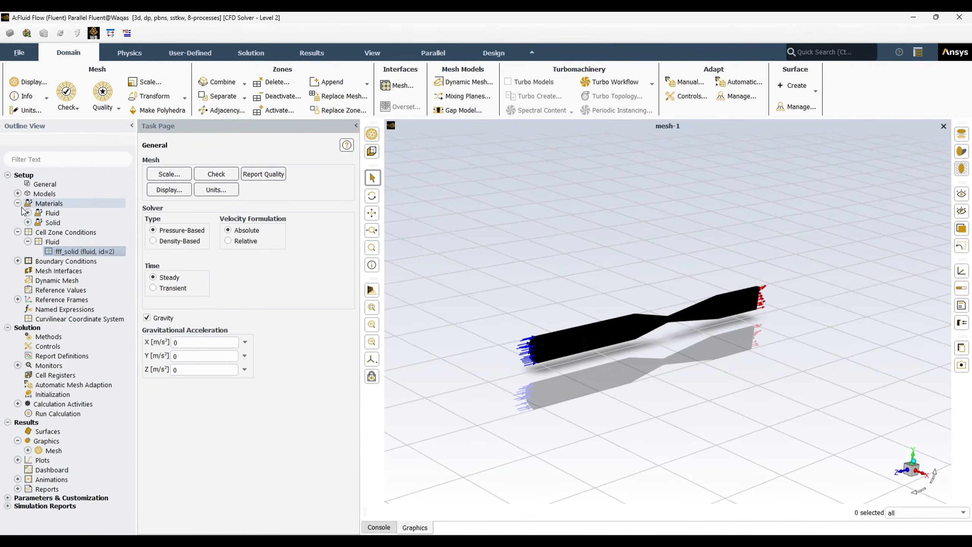
# Step: Collapse the materials and cell zone conditions branches and expand the boundary conditions
pyautogui.click(18, 203)
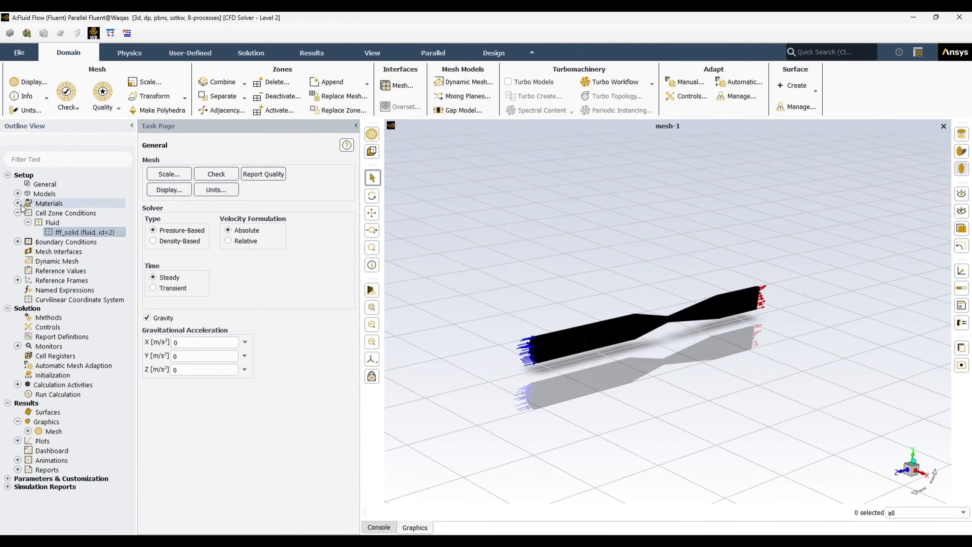
pyautogui.click(18, 213)
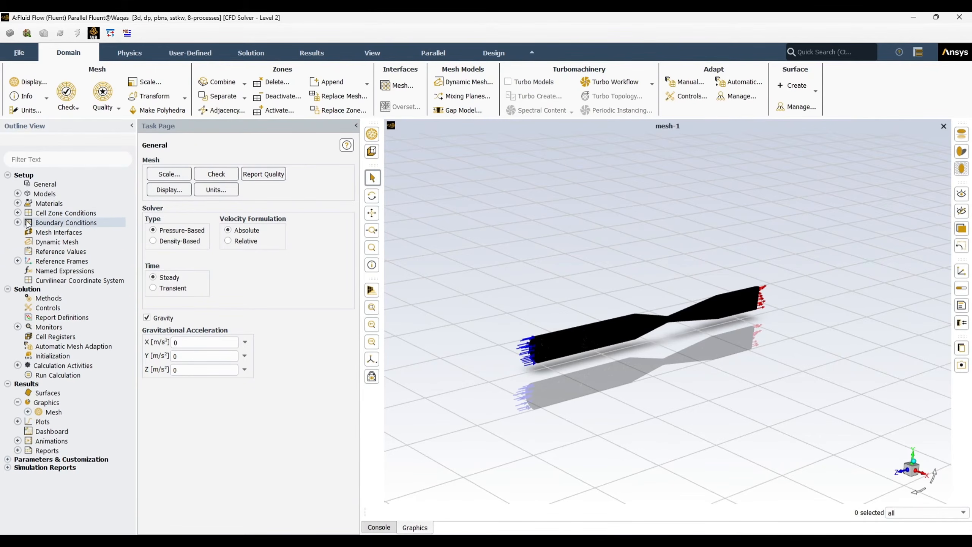
pyautogui.click(17, 223)
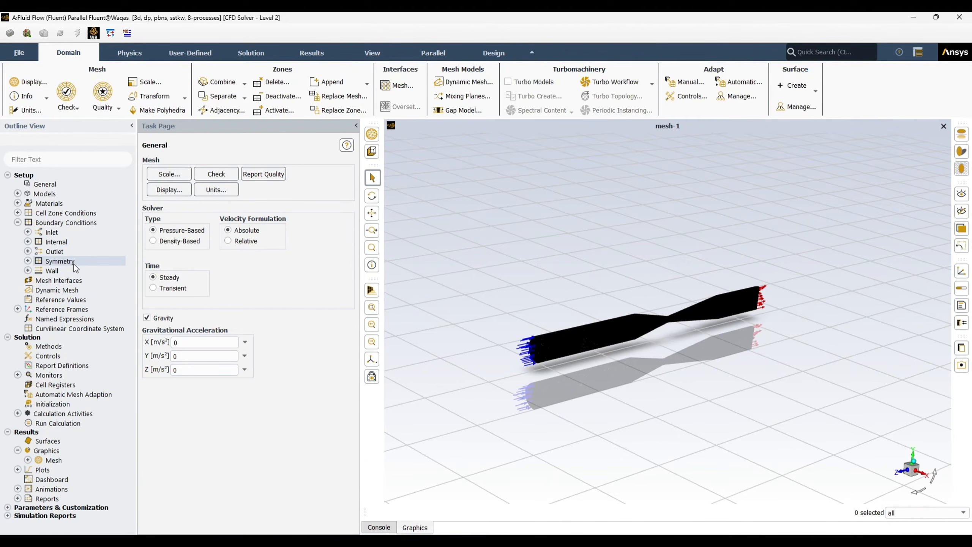
# Step: Display only the inlet boundary's mesh in the graphics window and inspect it
pyautogui.click(28, 232)
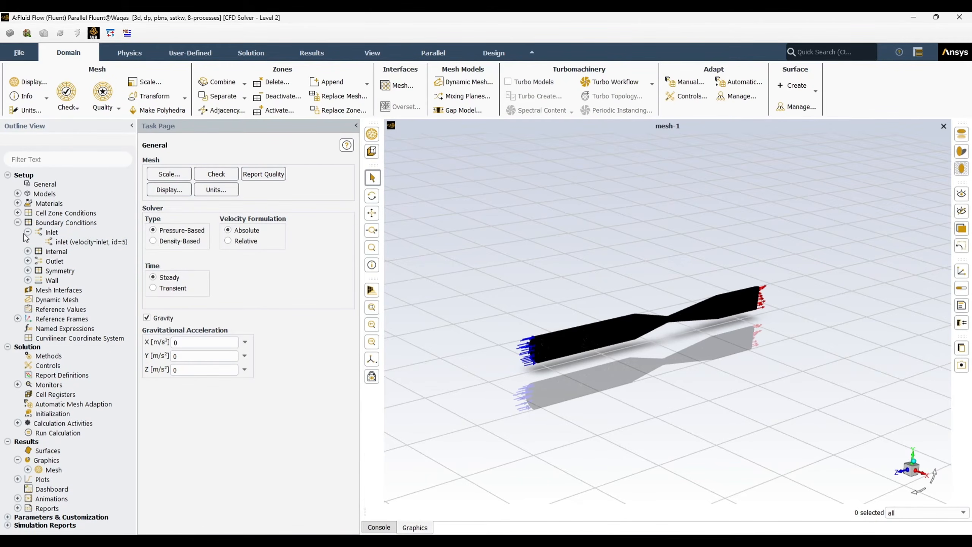
pyautogui.rightClick(79, 244)
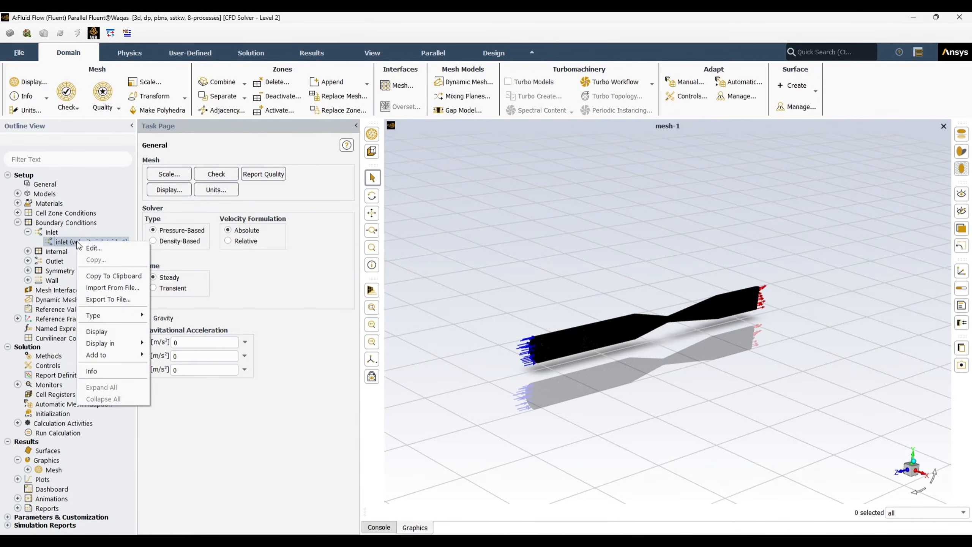
pyautogui.click(97, 331)
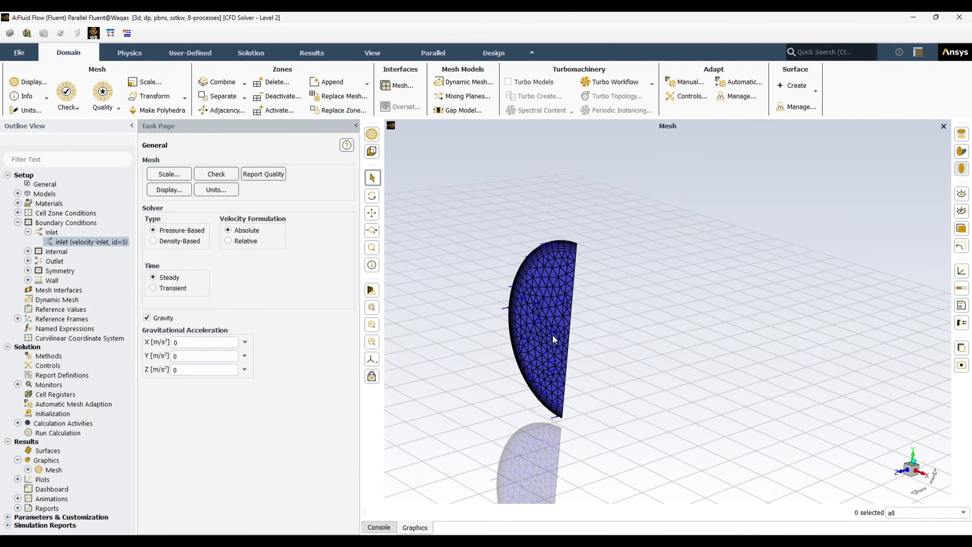
pyautogui.moveTo(552, 334); pyautogui.dragTo(502, 330)
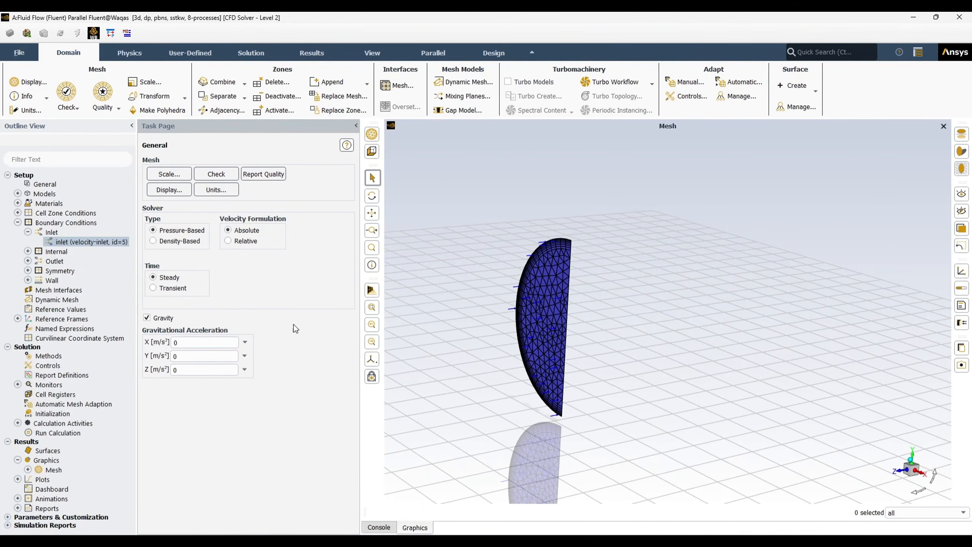
# Step: Add the outlet boundary's mesh to the active graphics window alongside the inlet
pyautogui.click(29, 262)
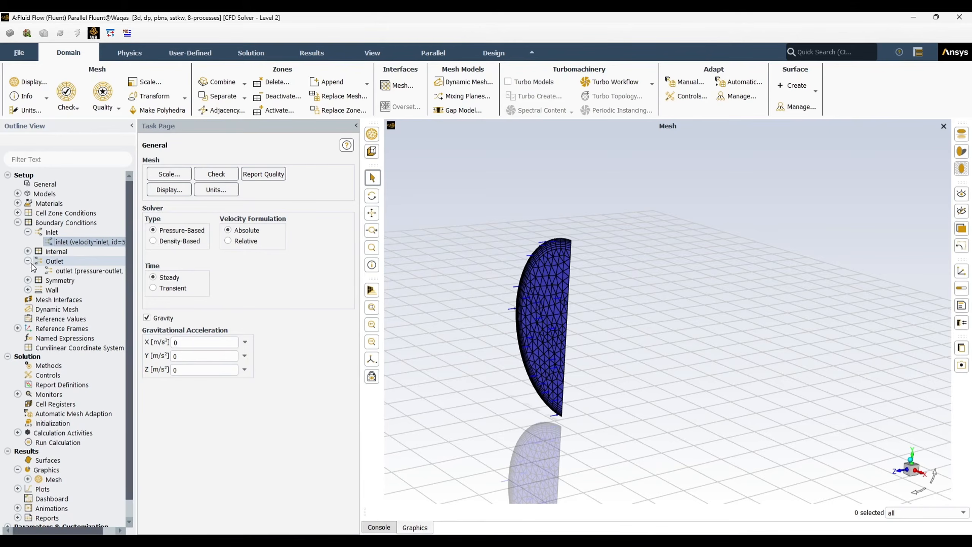
pyautogui.rightClick(101, 269)
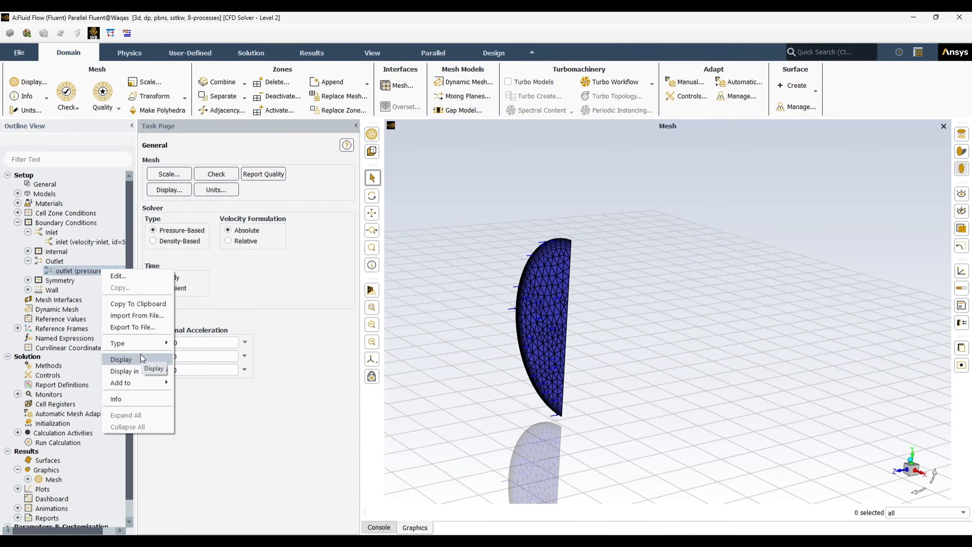
pyautogui.moveTo(138, 385)
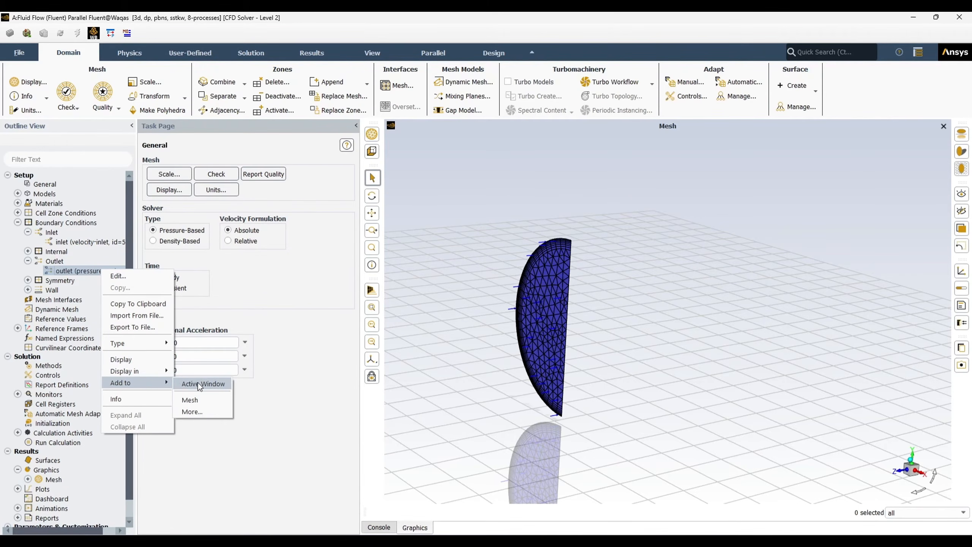
pyautogui.click(199, 384)
pyautogui.scroll(3, 521, 347)
pyautogui.scroll(-6, 506, 337)
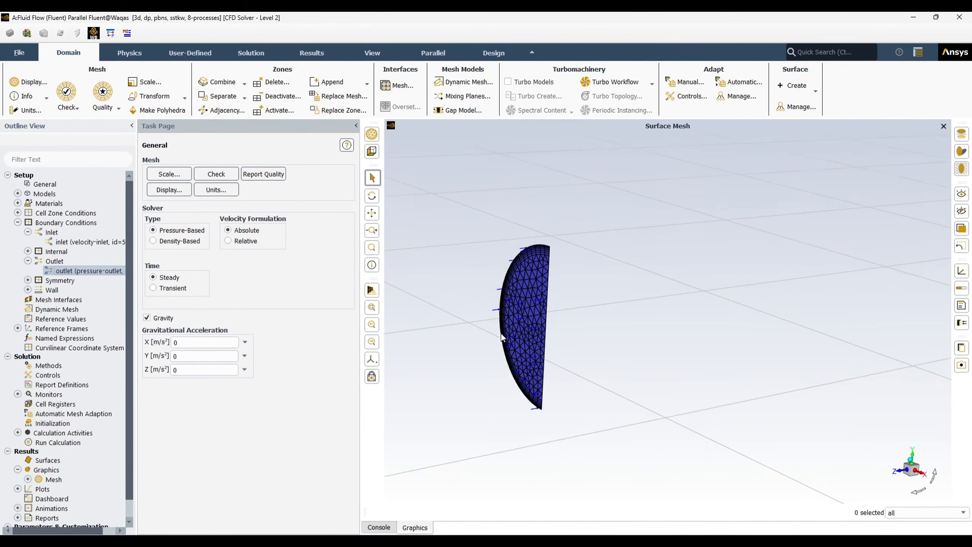
pyautogui.moveTo(891, 294); pyautogui.dragTo(892, 320, button='middle')
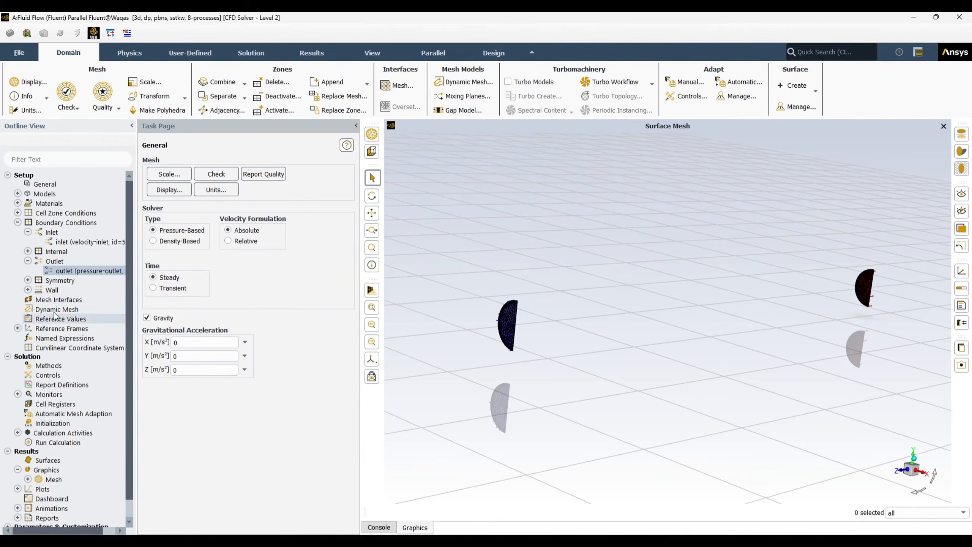
# Step: Add the symmetry boundary's mesh to the active graphics window and inspect it together with the inlet and outlet
pyautogui.click(27, 280)
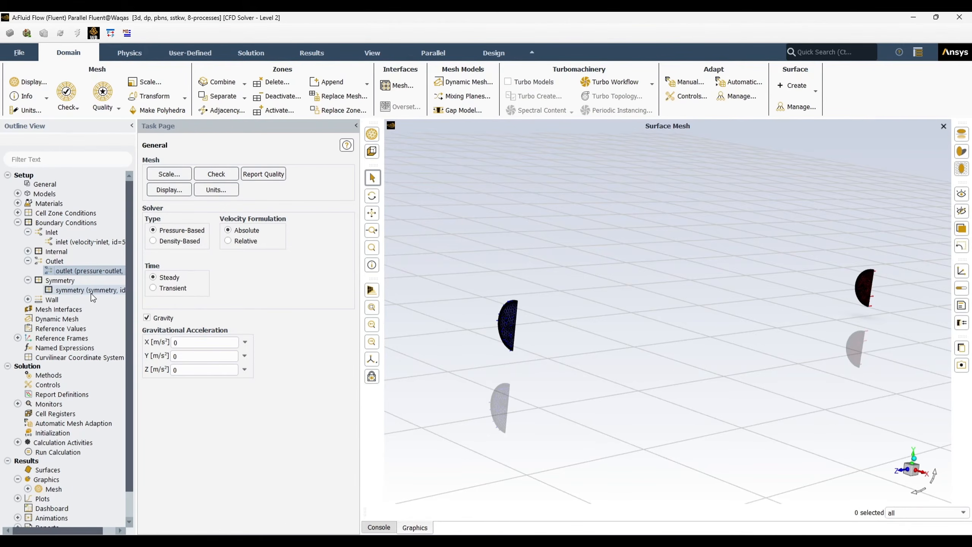
pyautogui.rightClick(80, 289)
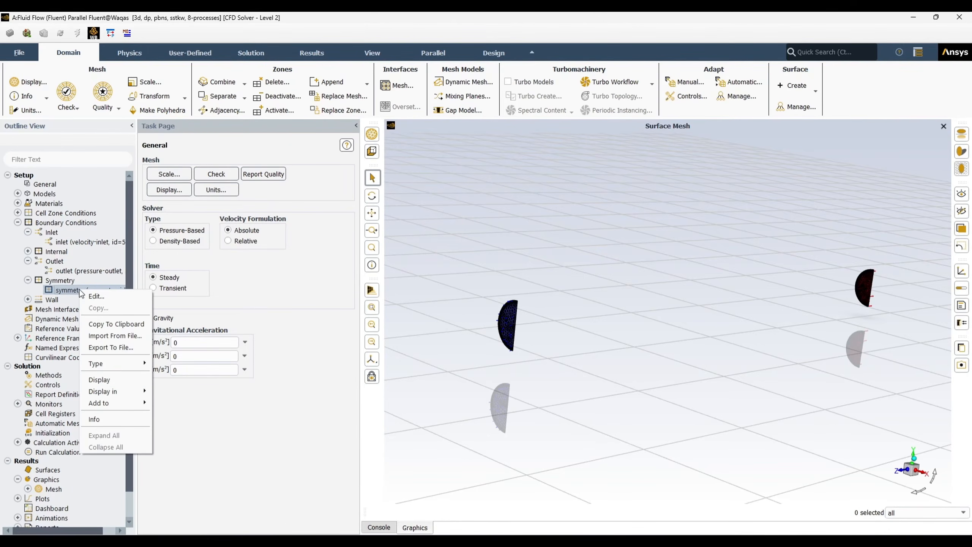
pyautogui.moveTo(122, 409)
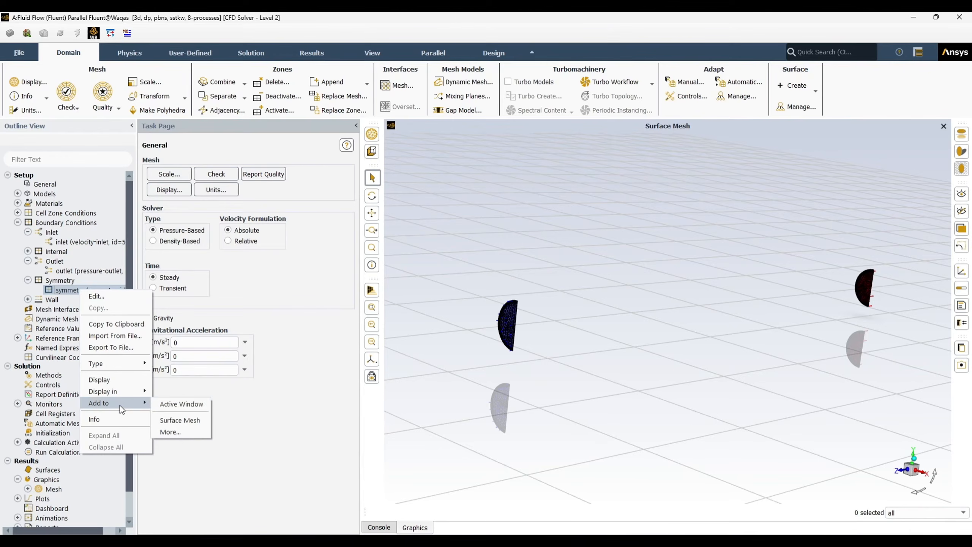
pyautogui.click(170, 406)
pyautogui.moveTo(632, 389); pyautogui.dragTo(665, 287)
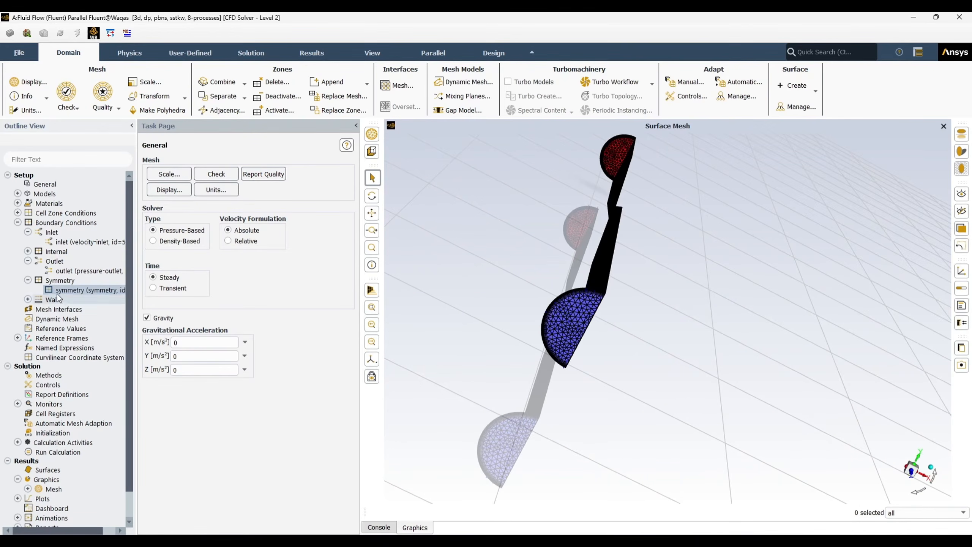
# Step: Display only the walls boundary's mesh and inspect the pipe's outer surface
pyautogui.click(28, 300)
pyautogui.rightClick(96, 313)
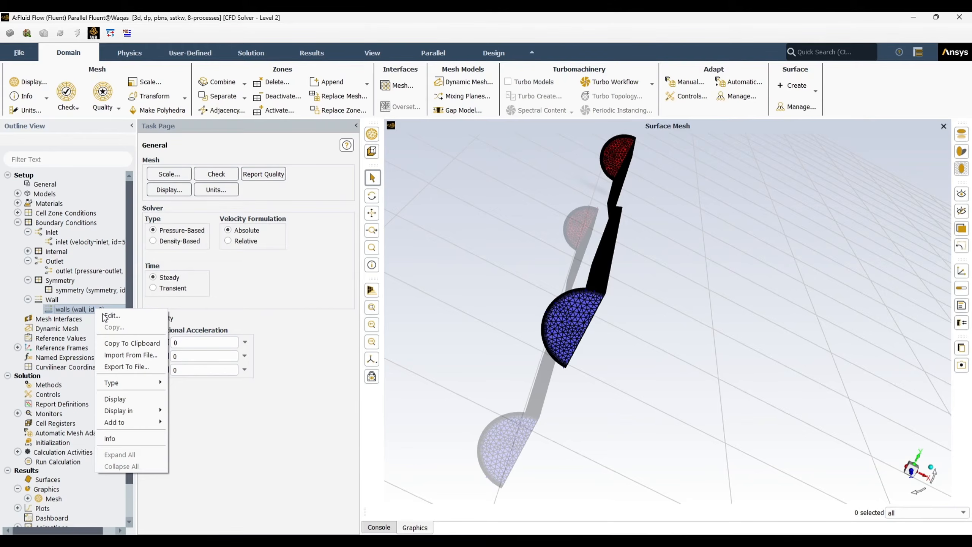
pyautogui.click(122, 400)
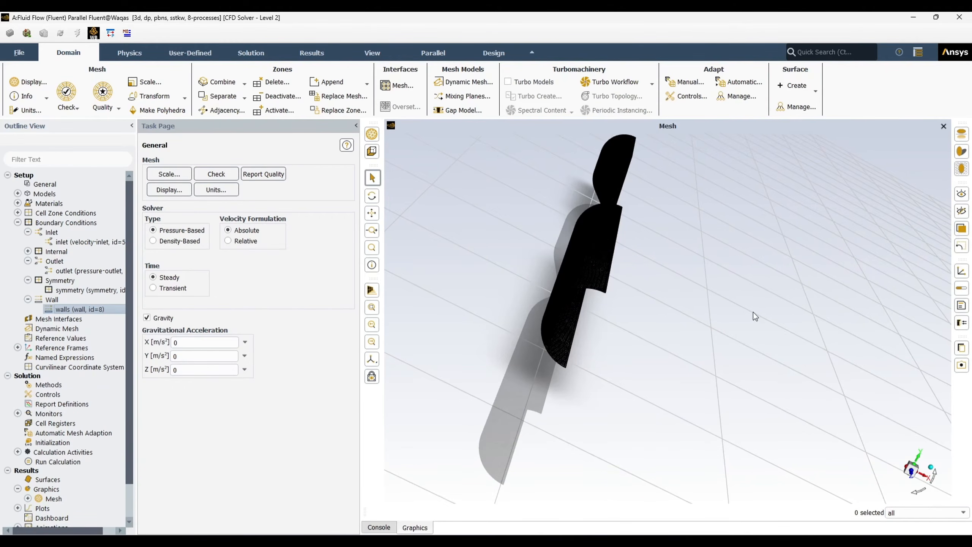
pyautogui.moveTo(754, 312); pyautogui.dragTo(621, 288)
pyautogui.moveTo(843, 258); pyautogui.dragTo(738, 270)
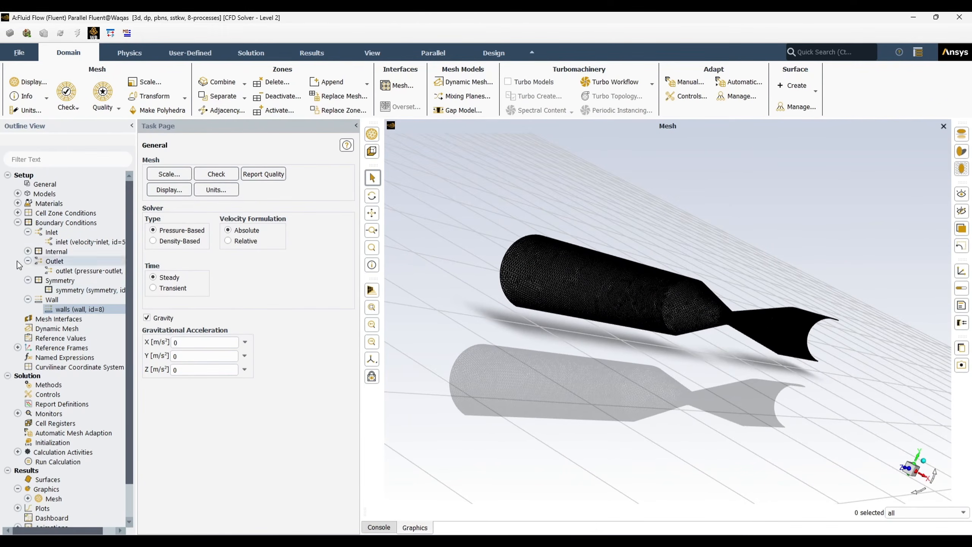
# Step: Expand the internal boundary group and open the settings of the inlet velocity boundary
pyautogui.click(28, 252)
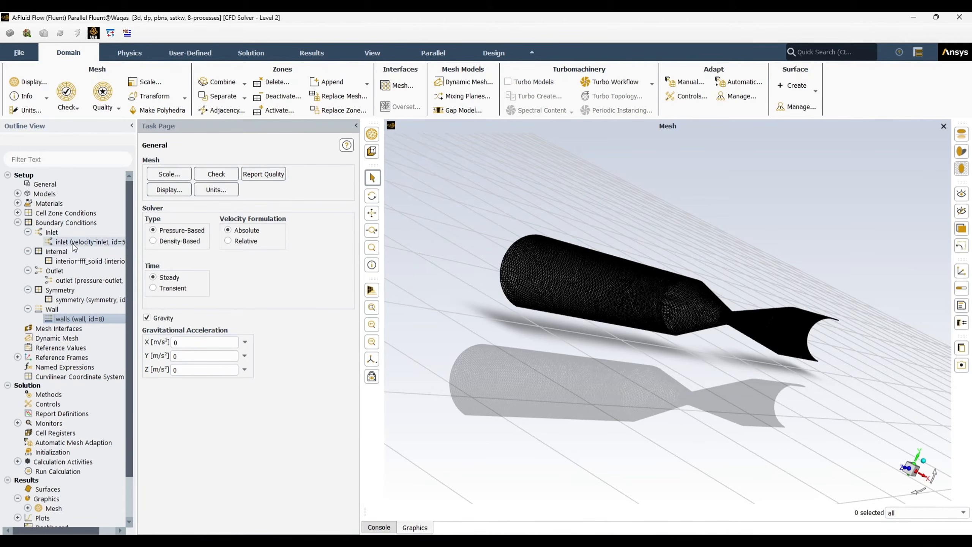
pyautogui.click(71, 242)
pyautogui.doubleClick(72, 242)
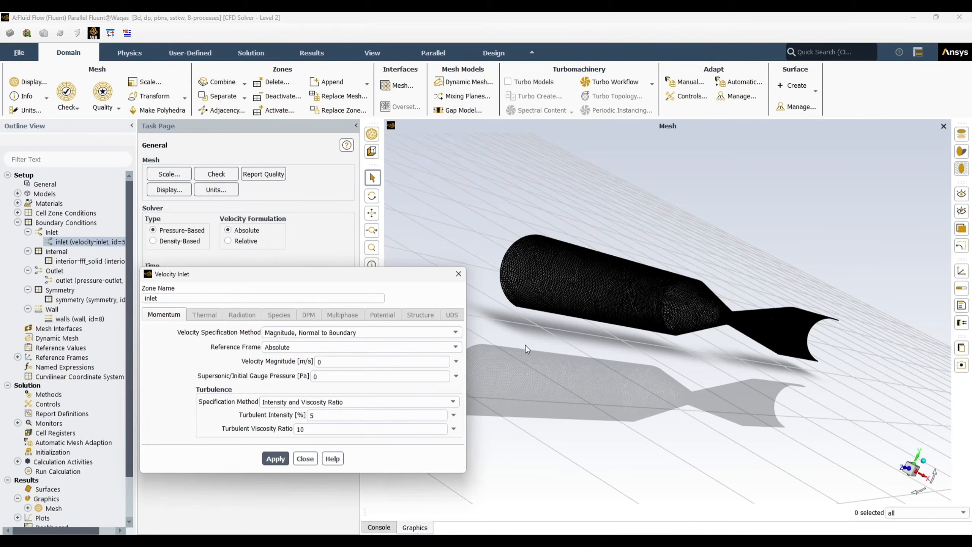
# Step: Try the Components and Magnitude and Direction velocity specification methods for the inlet and restore Magnitude, Normal to Boundary
pyautogui.click(459, 331)
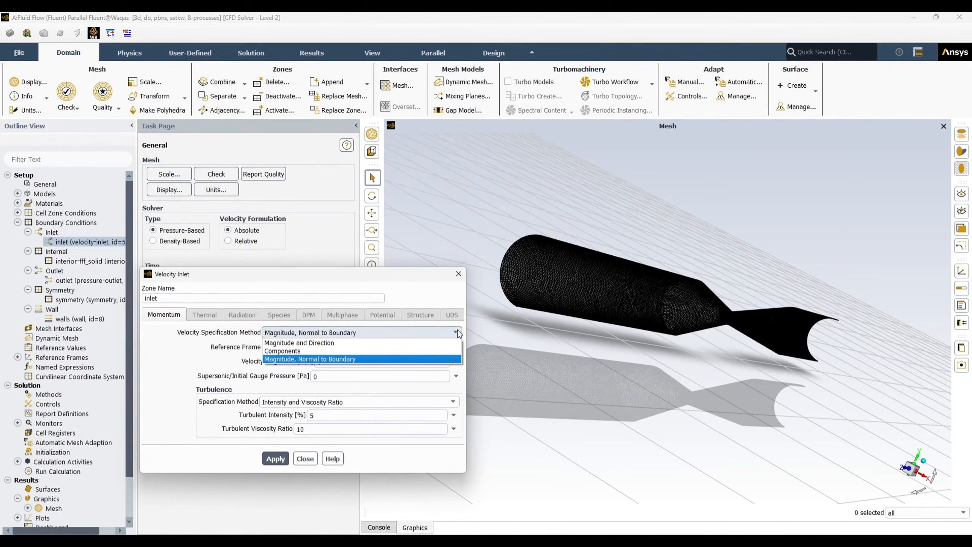
pyautogui.click(349, 351)
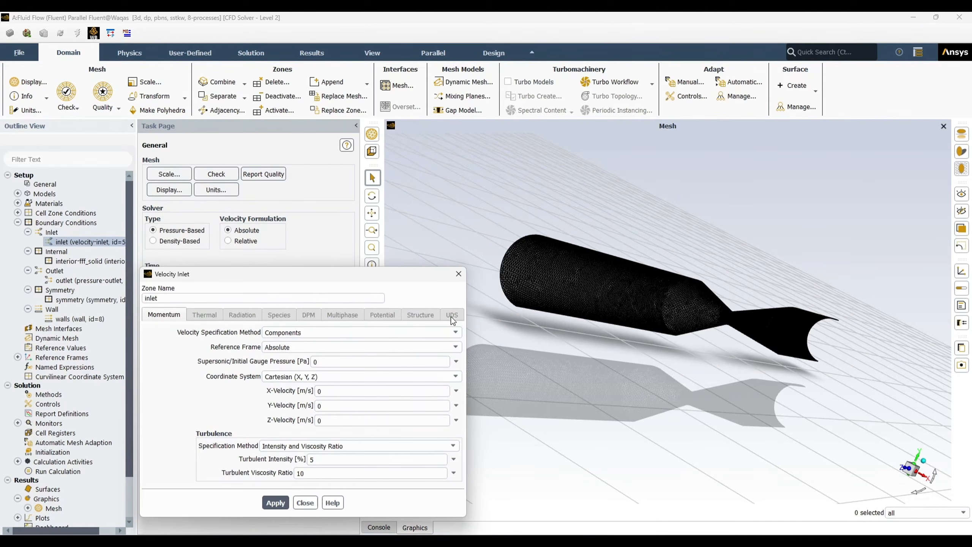
pyautogui.click(450, 333)
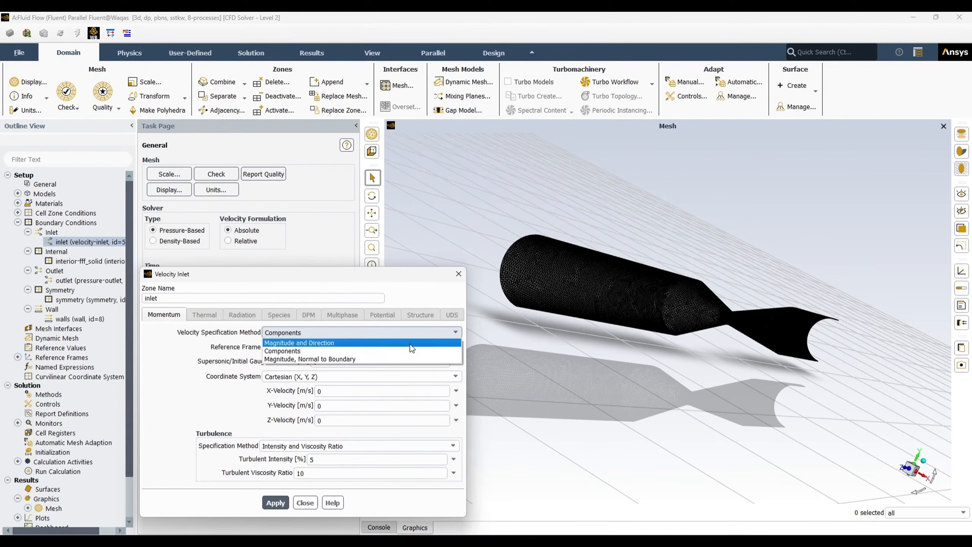
pyautogui.click(410, 344)
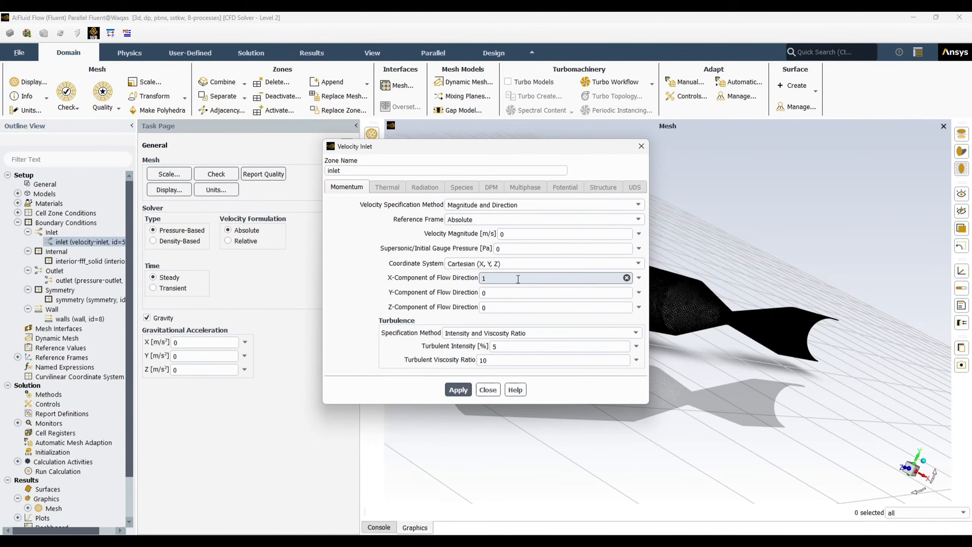
pyautogui.click(518, 205)
pyautogui.click(497, 232)
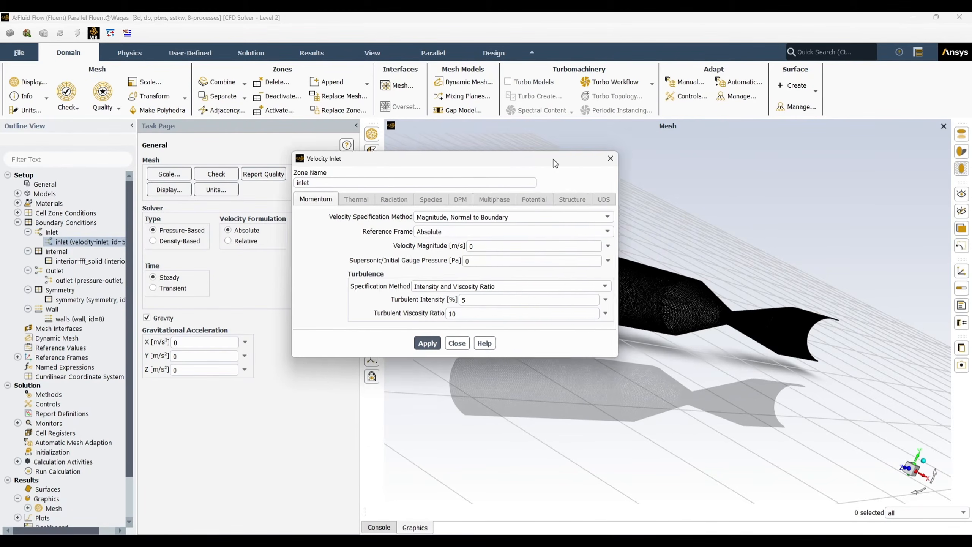
# Step: Set the inlet's velocity magnitude to 0.5 m/s
pyautogui.moveTo(556, 164); pyautogui.dragTo(344, 191)
pyautogui.click(259, 272)
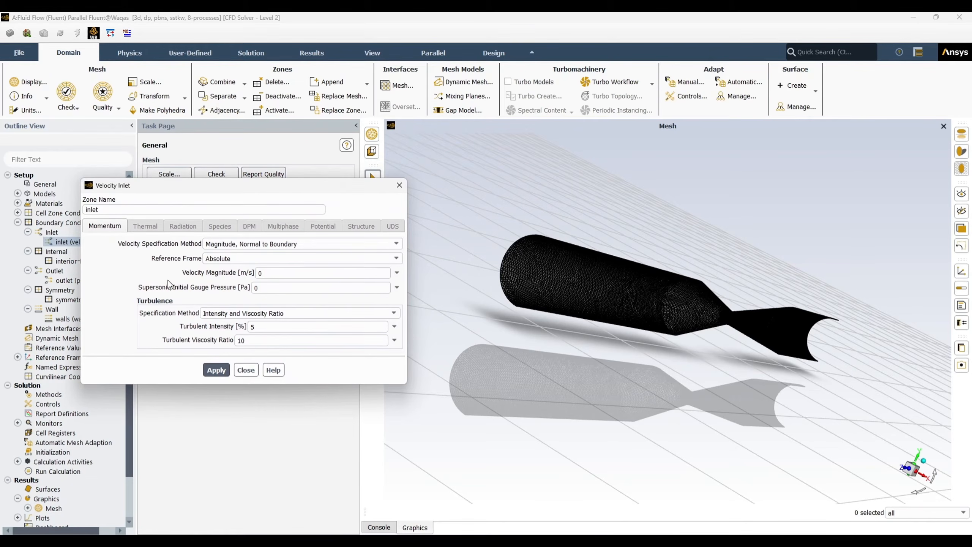
pyautogui.moveTo(276, 273); pyautogui.dragTo(248, 275)
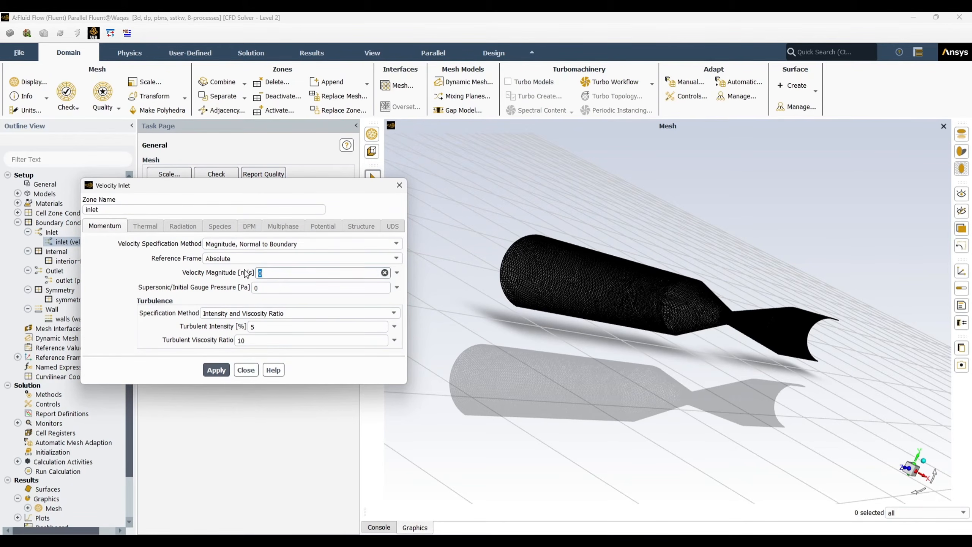
pyautogui.write('0.5')
pyautogui.click(181, 328)
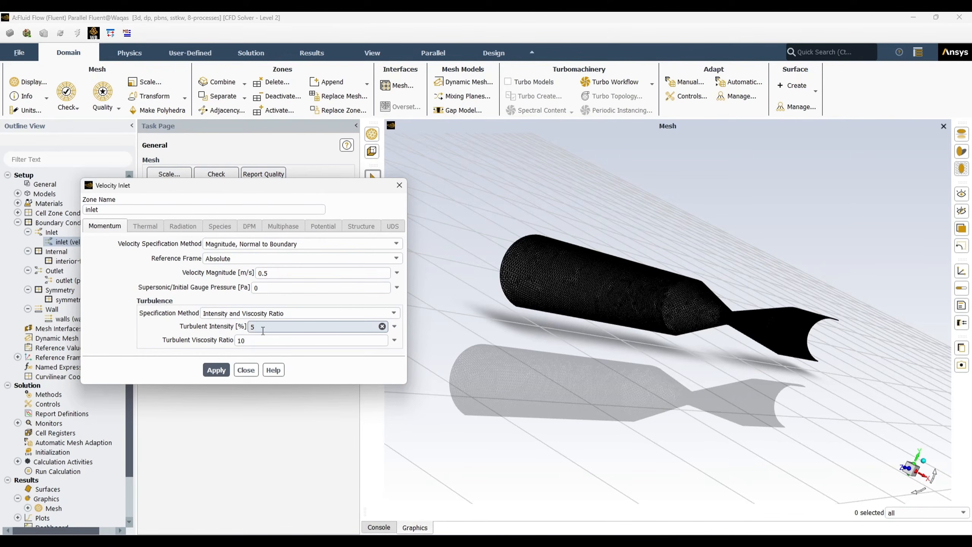
# Step: Specify the inlet turbulence by Intensity and Length Scale with a 0.005 m length scale, apply it and close the inlet's settings and branch
pyautogui.click(393, 313)
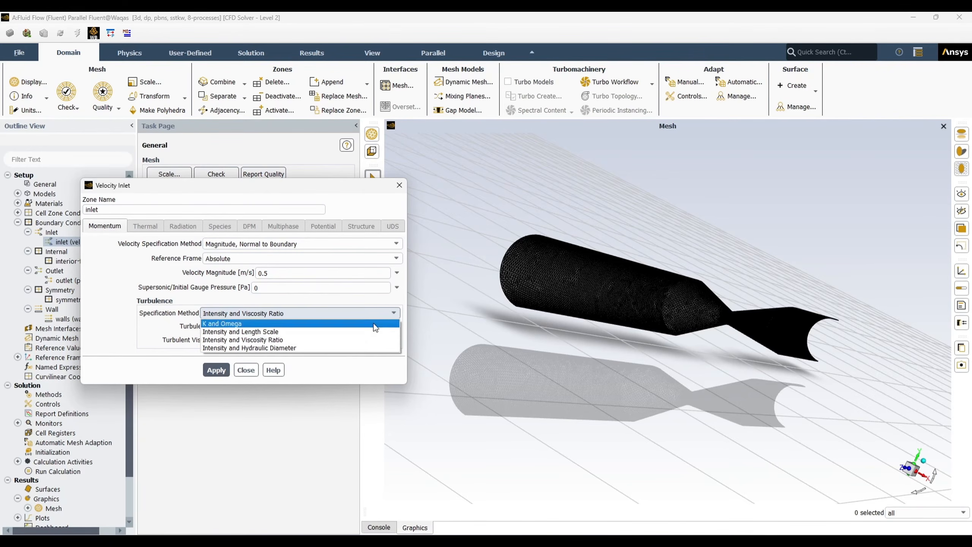
pyautogui.click(345, 332)
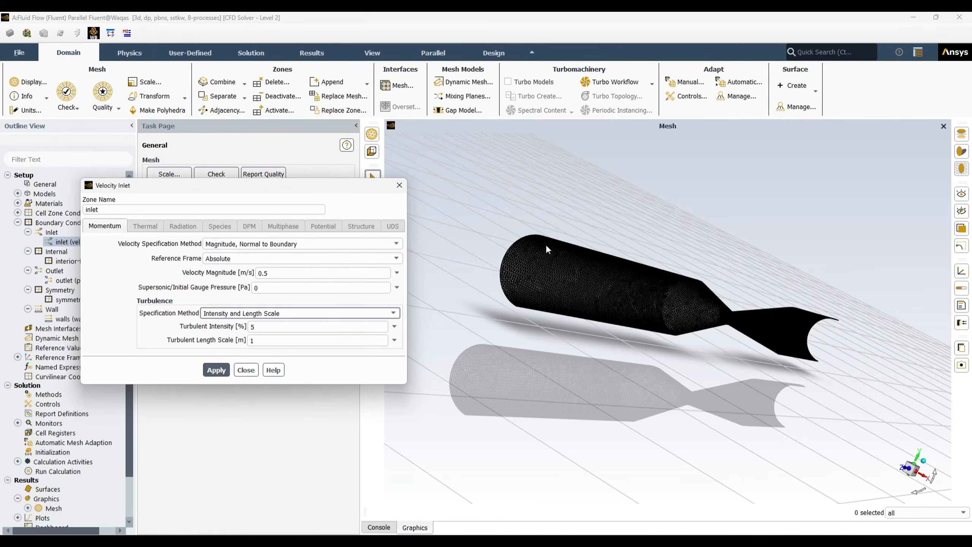
pyautogui.doubleClick(259, 340)
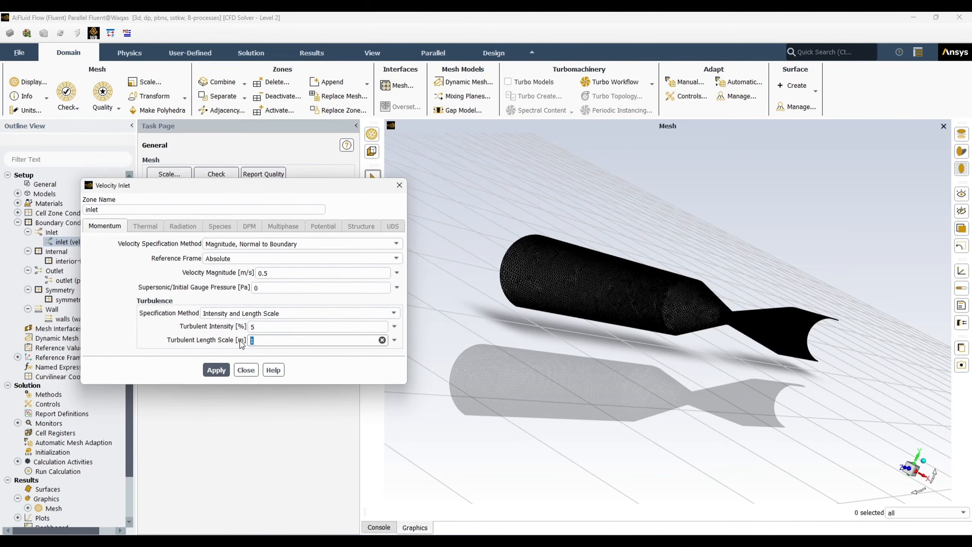
pyautogui.write('0.005')
pyautogui.click(216, 370)
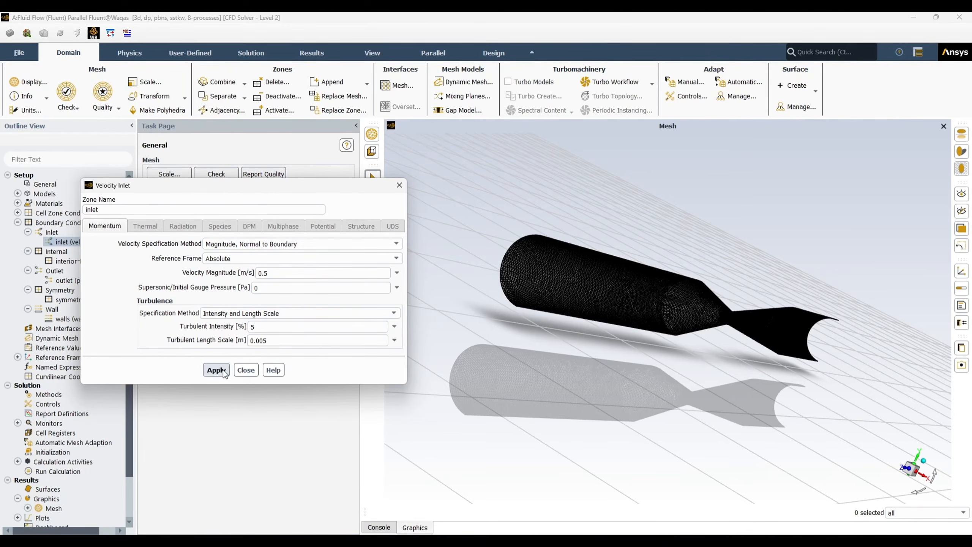
pyautogui.click(246, 370)
pyautogui.click(247, 370)
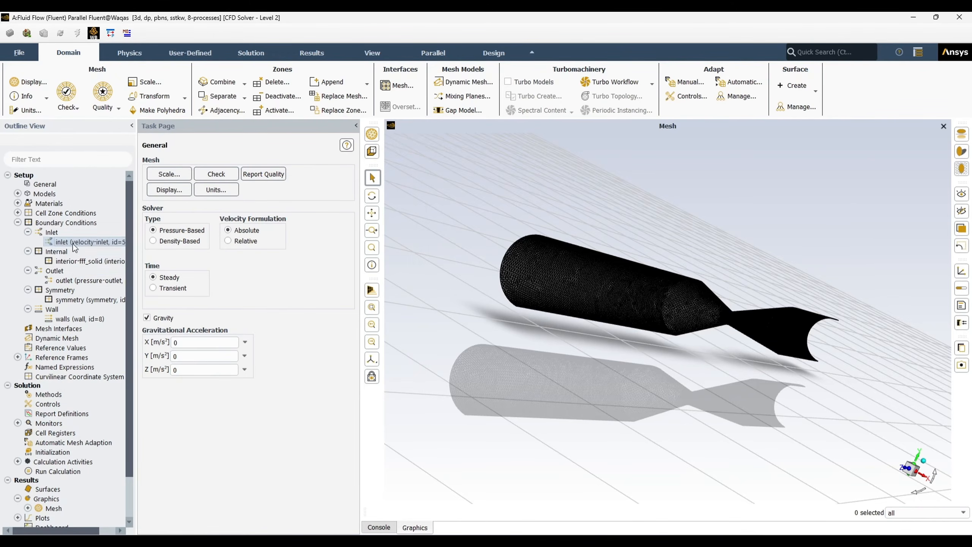
pyautogui.click(28, 231)
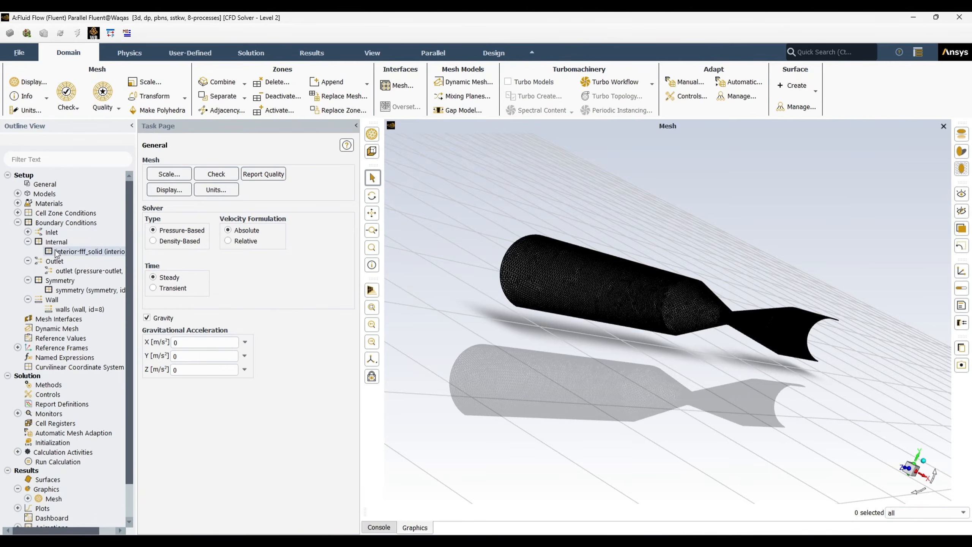
# Step: Collapse the internal boundary group and specify the pressure outlet's turbulence by Intensity and Length Scale with a 0.005 m backflow length scale
pyautogui.rightClick(101, 254)
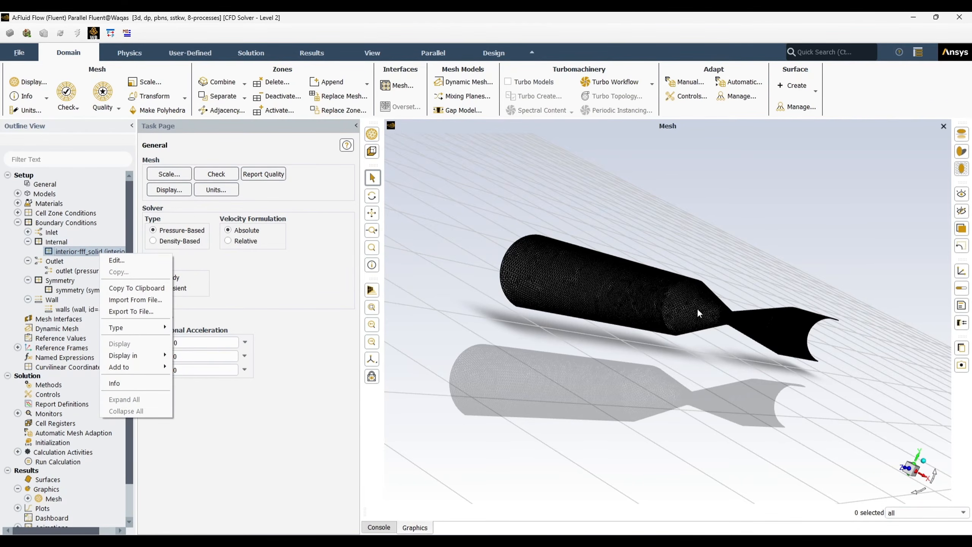
pyautogui.moveTo(661, 312); pyautogui.dragTo(544, 318)
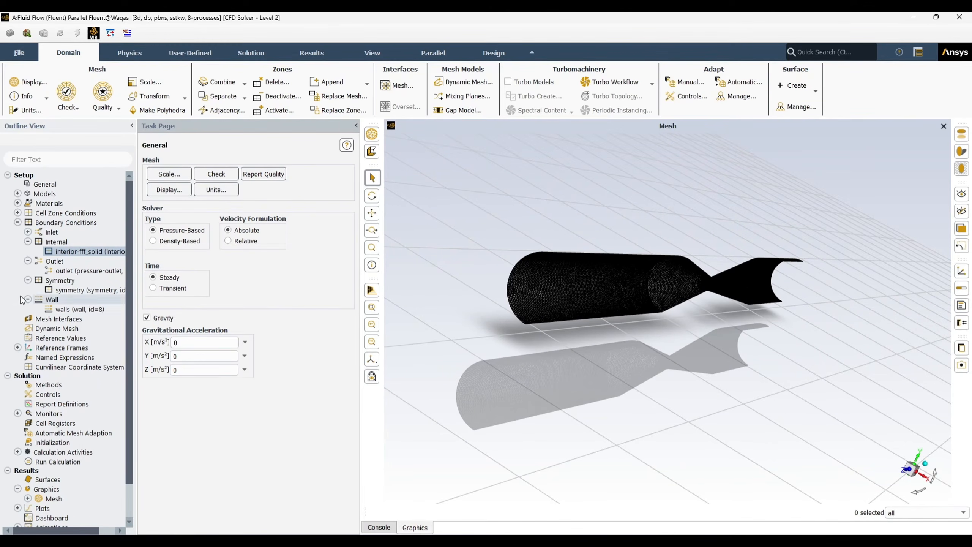
pyautogui.click(29, 242)
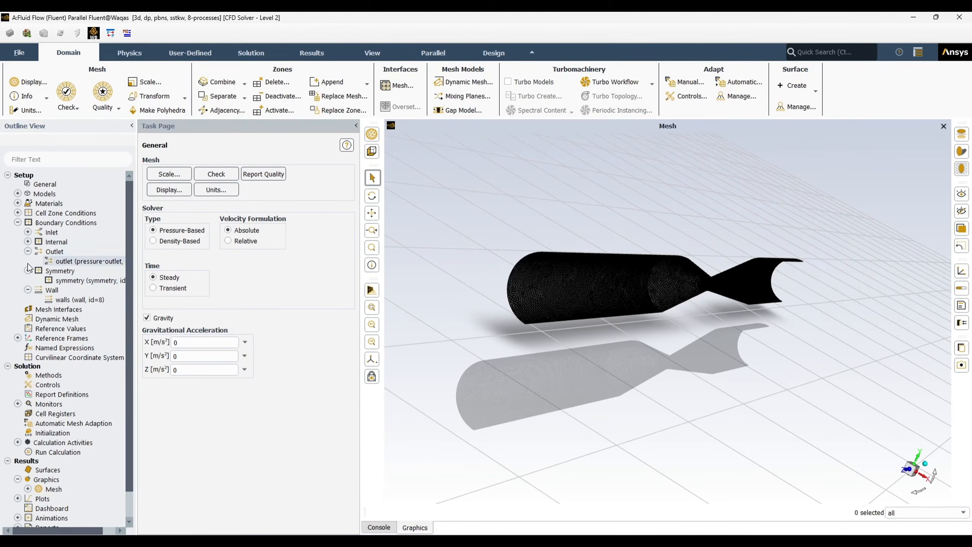
pyautogui.doubleClick(85, 262)
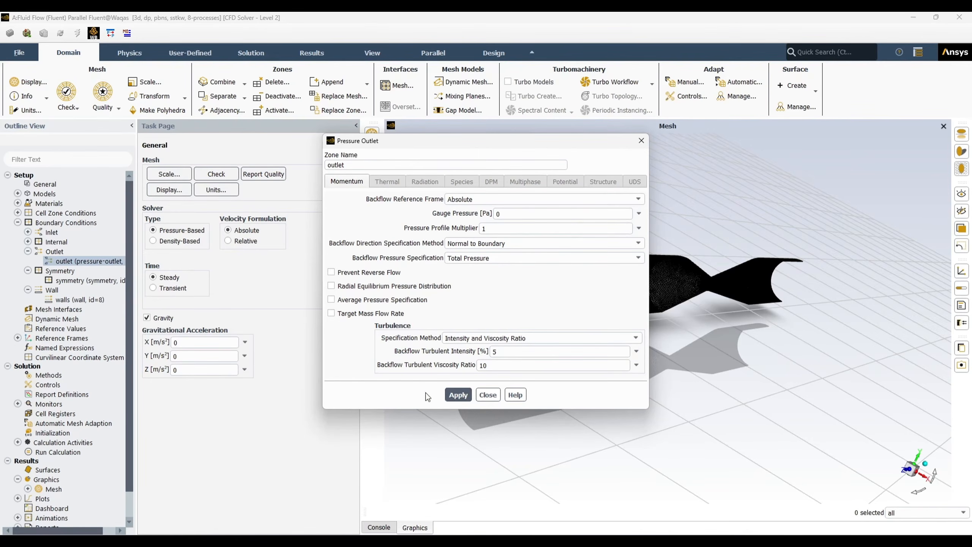
pyautogui.click(563, 338)
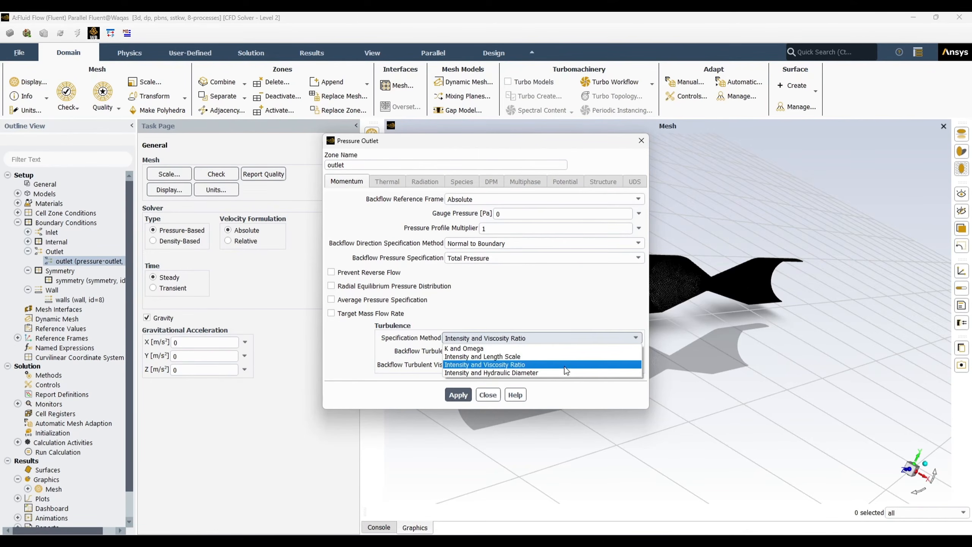
pyautogui.click(562, 357)
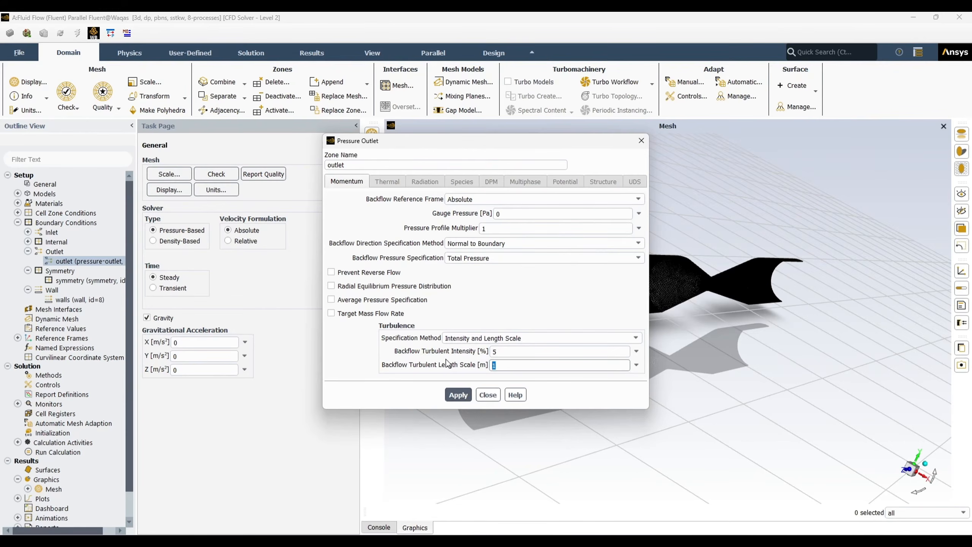
pyautogui.write('0.005')
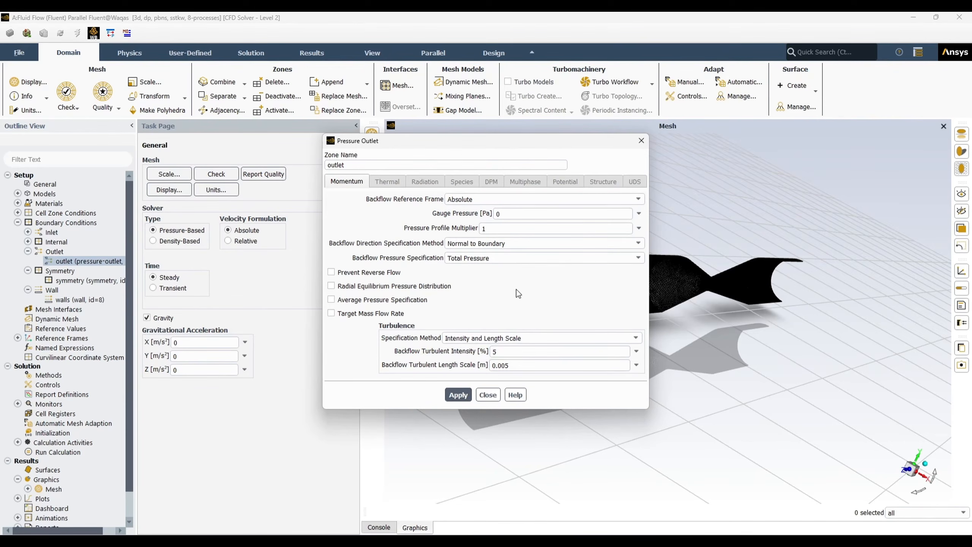
# Step: Try the Prevent Reverse Flow option on the outlet, switch it off again, and apply and close the outlet's settings
pyautogui.click(331, 273)
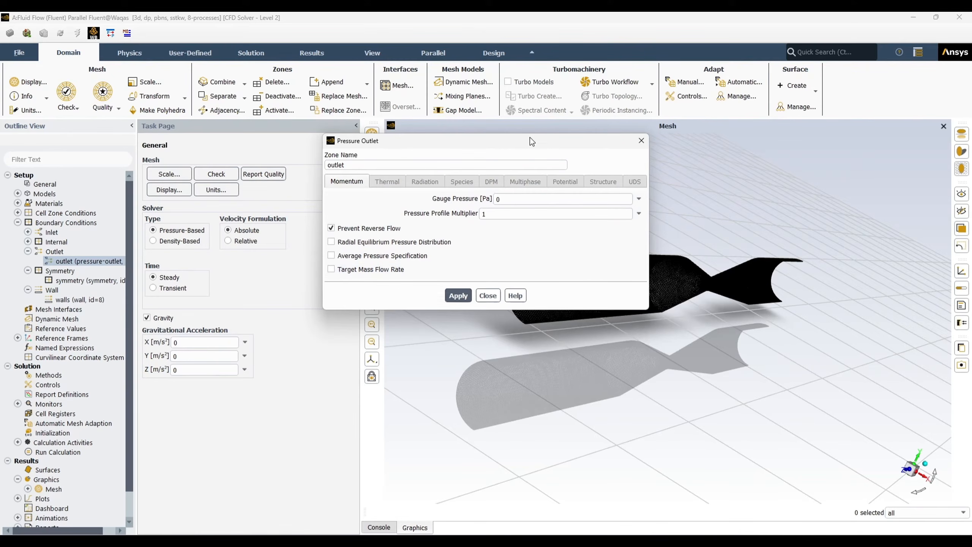
pyautogui.moveTo(530, 137); pyautogui.dragTo(463, 162)
pyautogui.moveTo(790, 292); pyautogui.dragTo(800, 425, button='middle')
pyautogui.scroll(4, 538, 429)
pyautogui.scroll(-6, 502, 409)
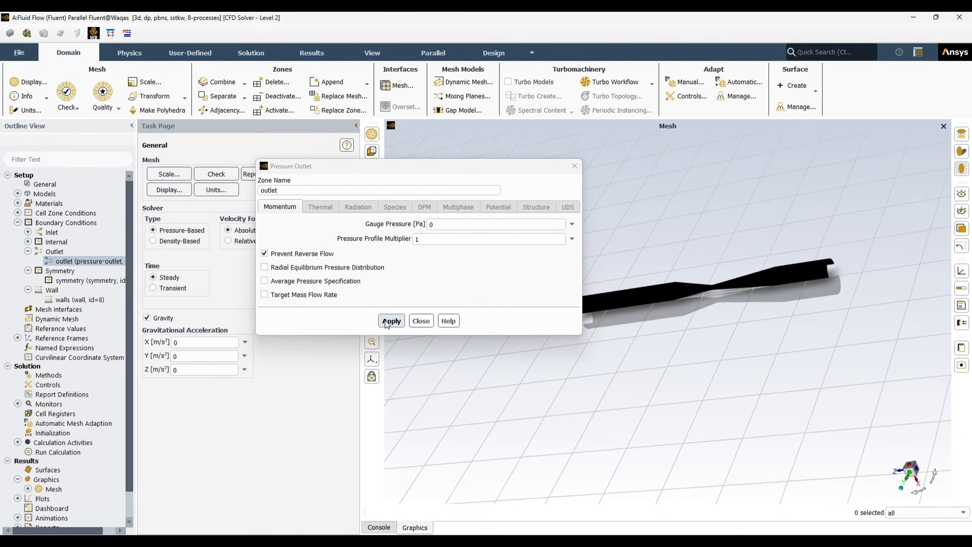
pyautogui.click(264, 254)
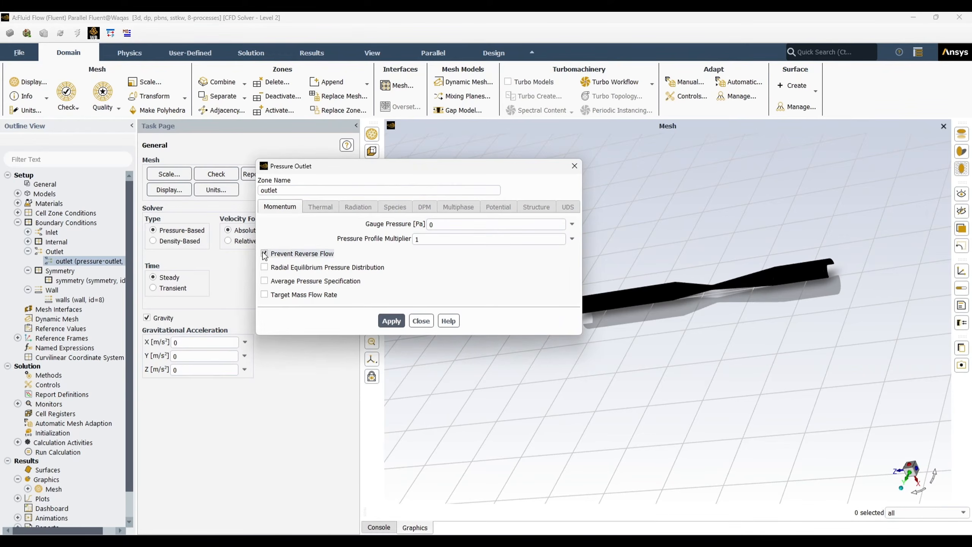
pyautogui.click(391, 420)
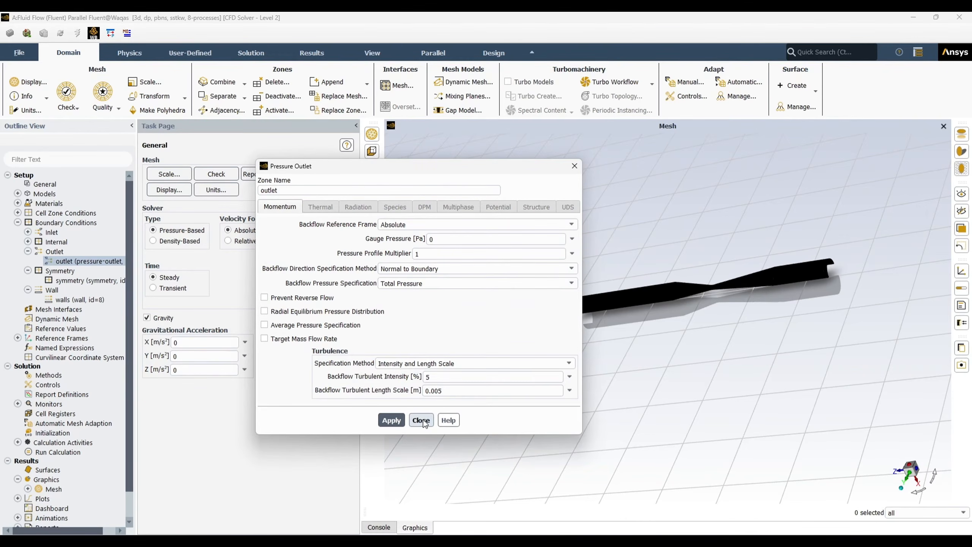
pyautogui.click(421, 420)
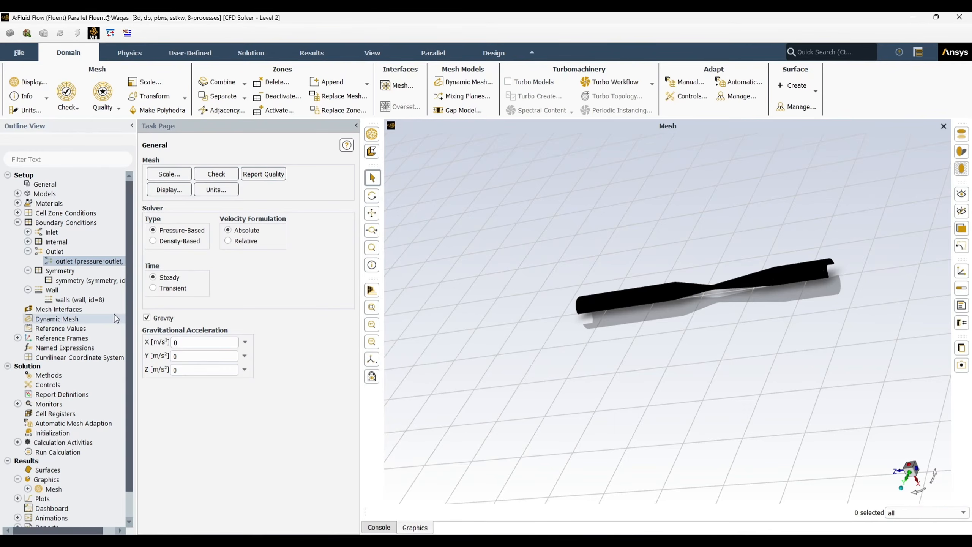
# Step: Expand the inlet group, widen the outline tree and examine the boundary types available for the inlet
pyautogui.click(28, 232)
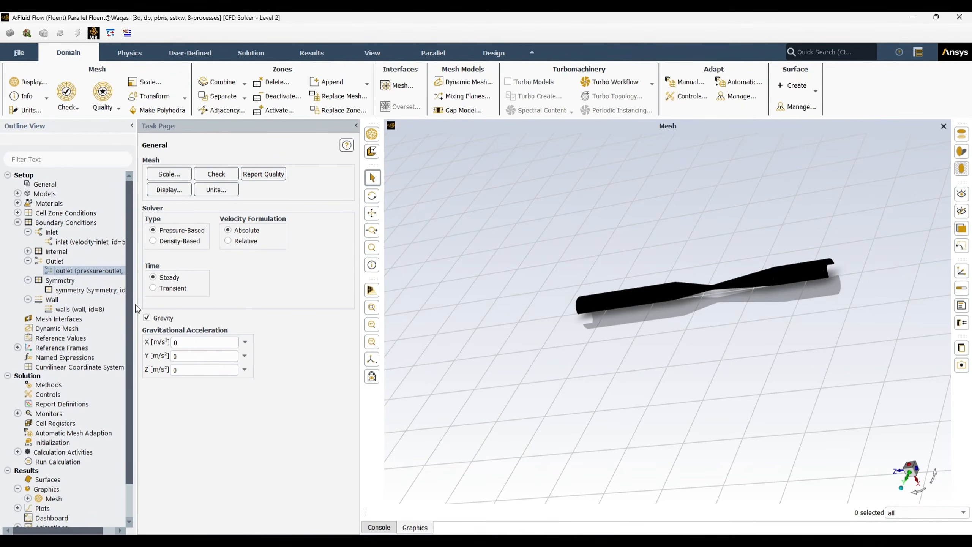
pyautogui.moveTo(136, 309); pyautogui.dragTo(207, 305)
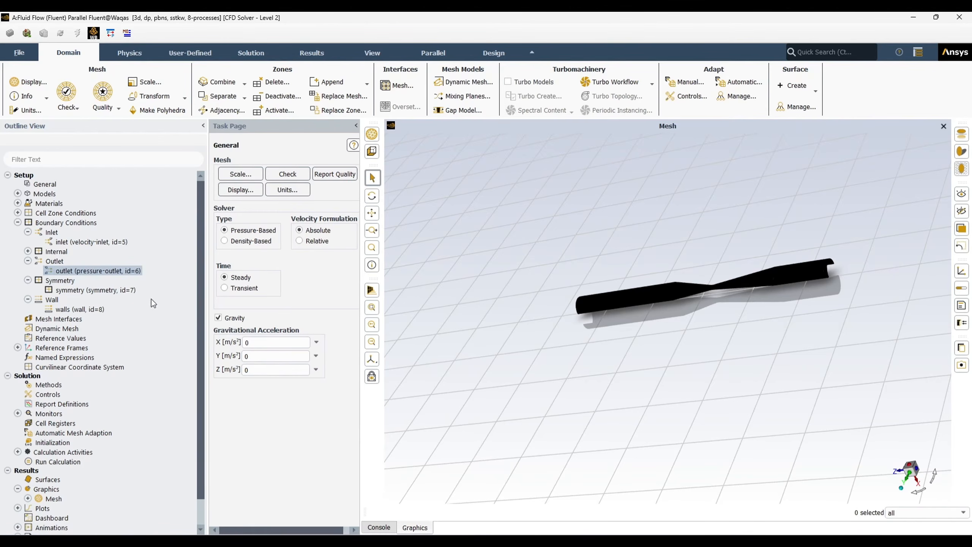
pyautogui.rightClick(100, 243)
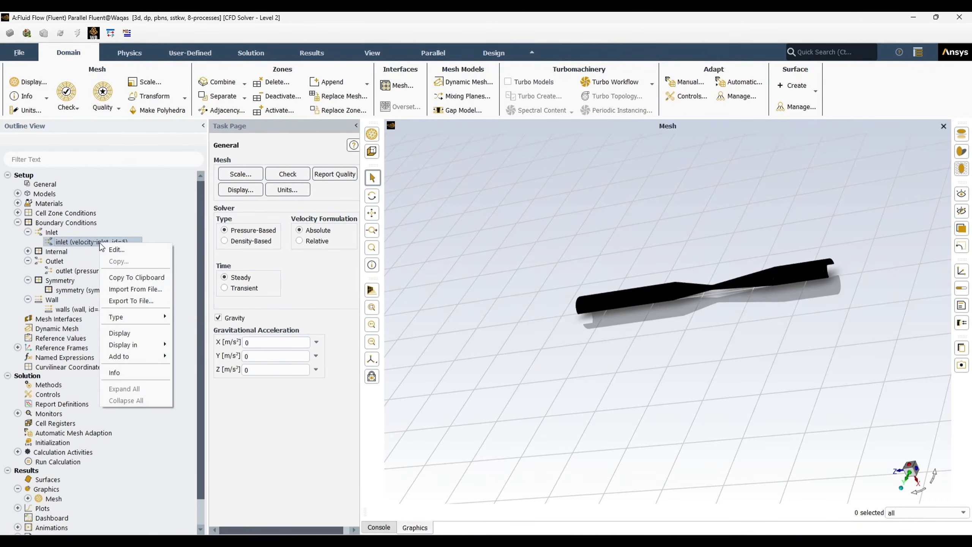
pyautogui.moveTo(138, 322)
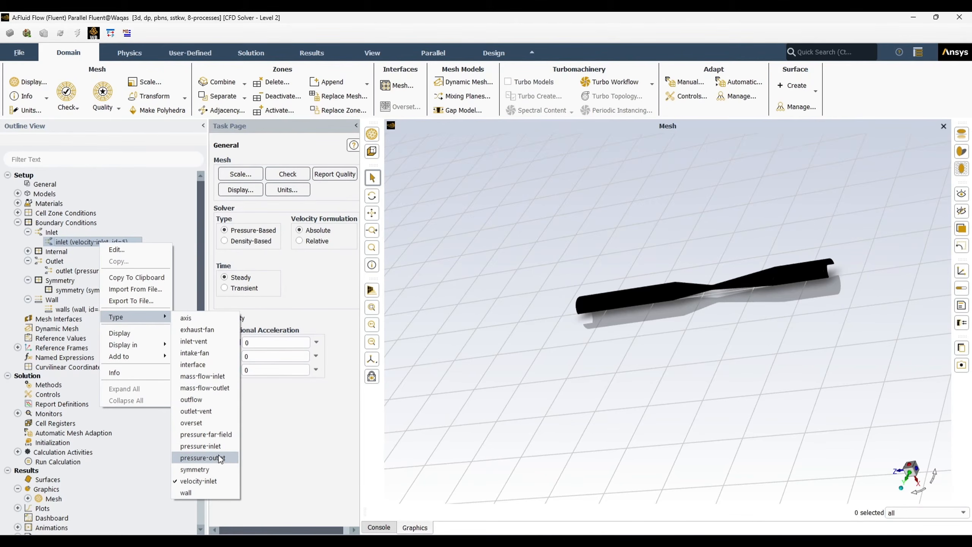
pyautogui.click(287, 454)
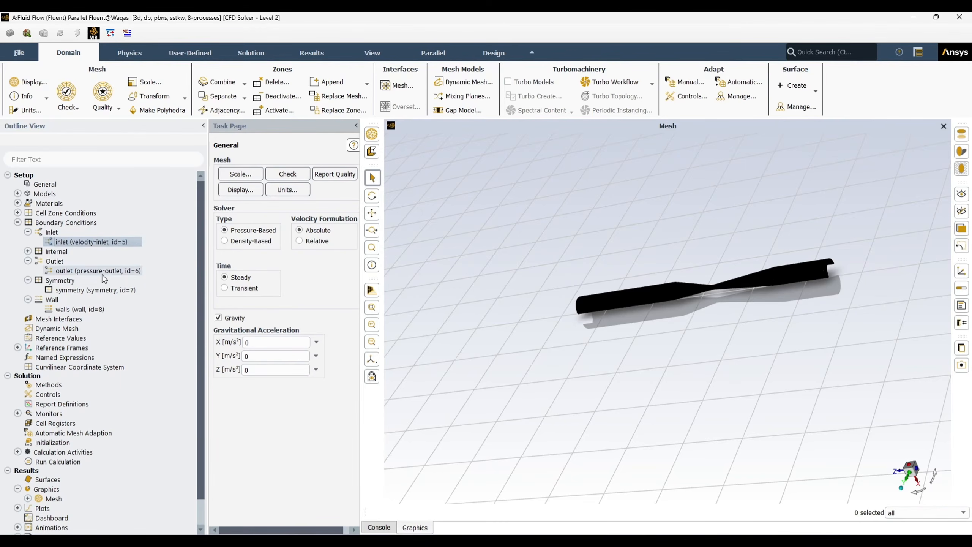
pyautogui.rightClick(83, 243)
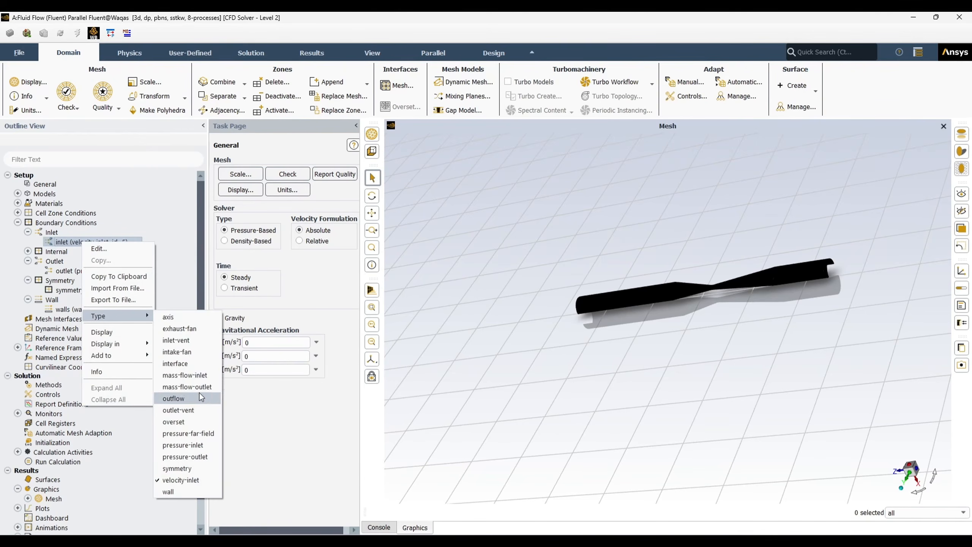
pyautogui.click(283, 421)
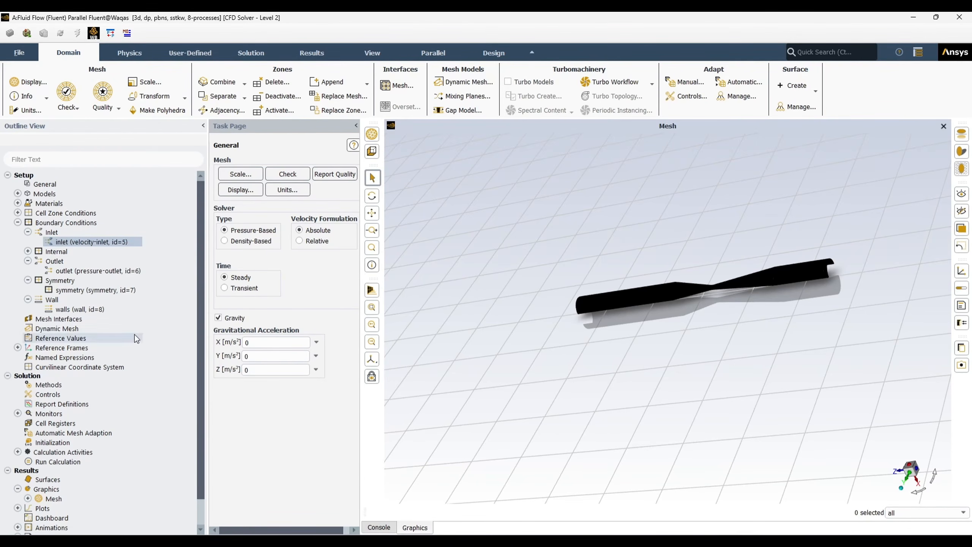
# Step: Examine the boundary types available for the outlet and symmetry zones, and collapse the boundary conditions branch
pyautogui.rightClick(97, 271)
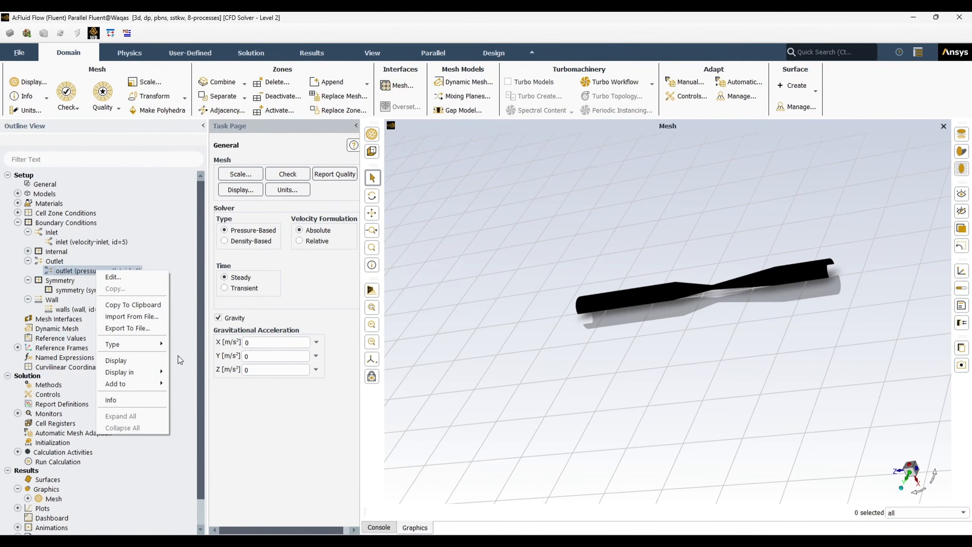
pyautogui.moveTo(163, 350)
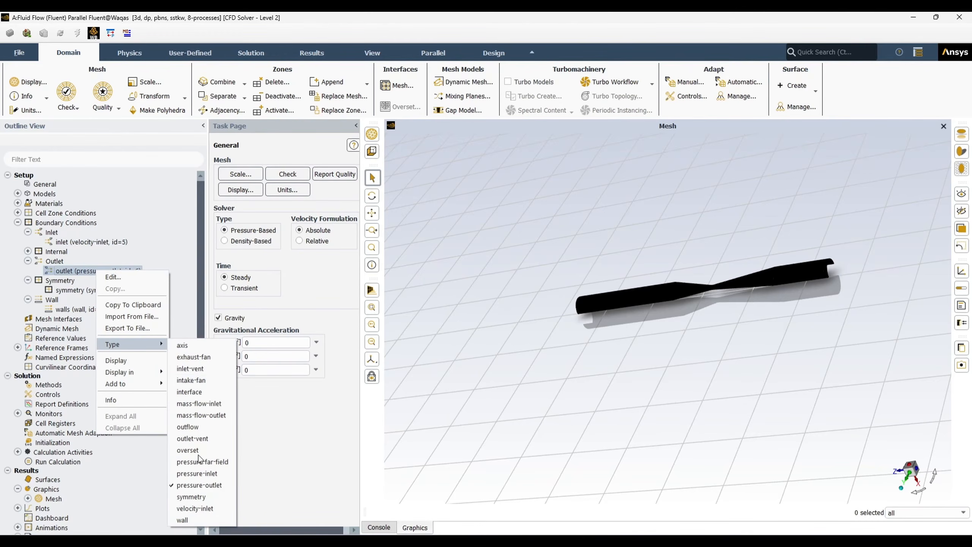
pyautogui.click(284, 455)
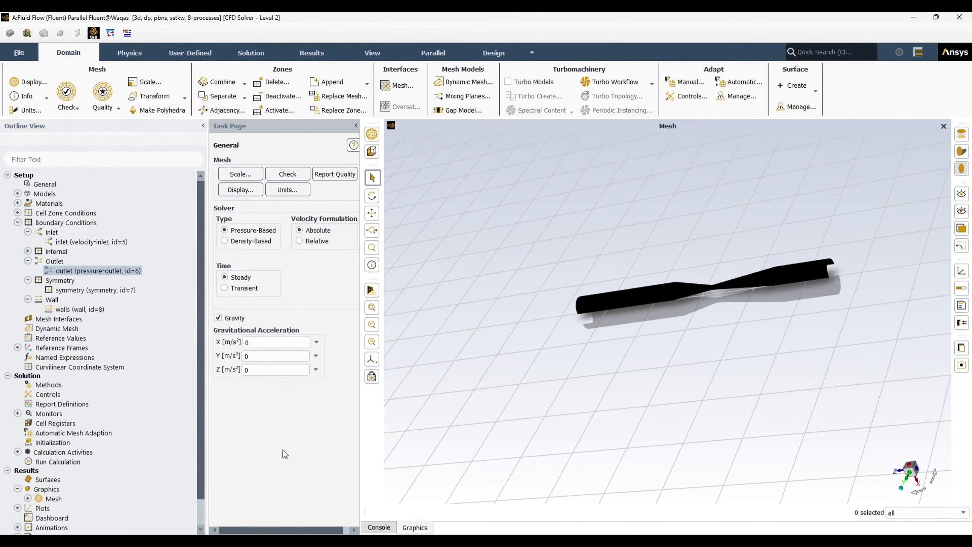
pyautogui.rightClick(116, 290)
pyautogui.moveTo(160, 363)
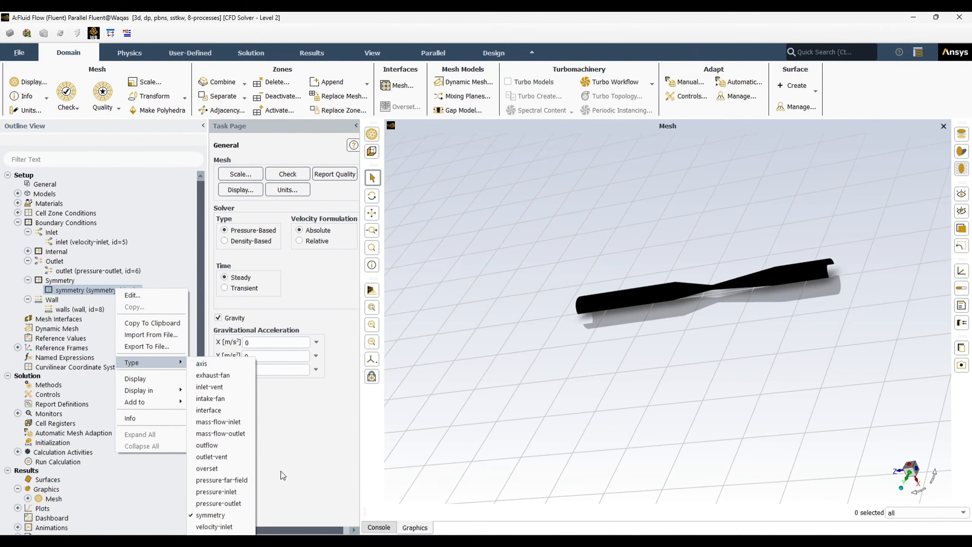
pyautogui.click(284, 456)
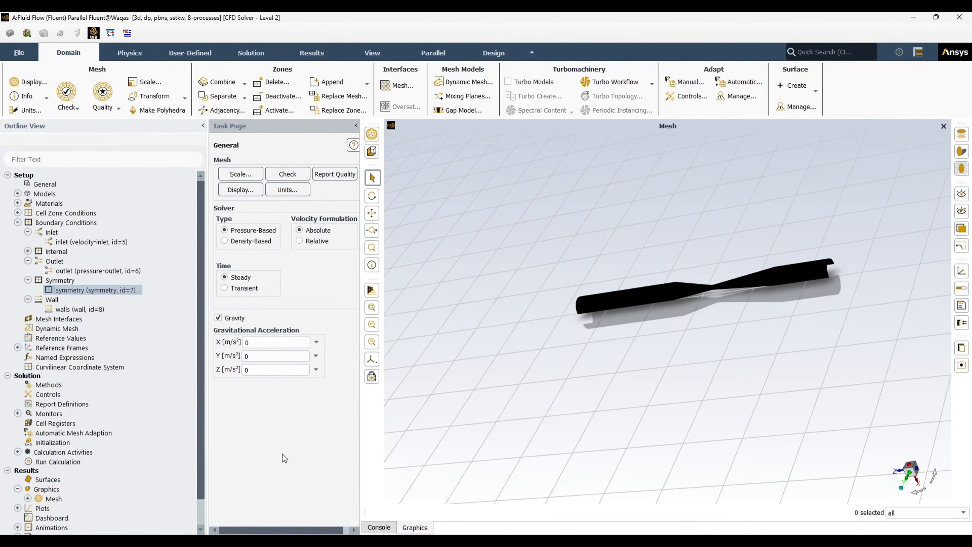
pyautogui.click(18, 222)
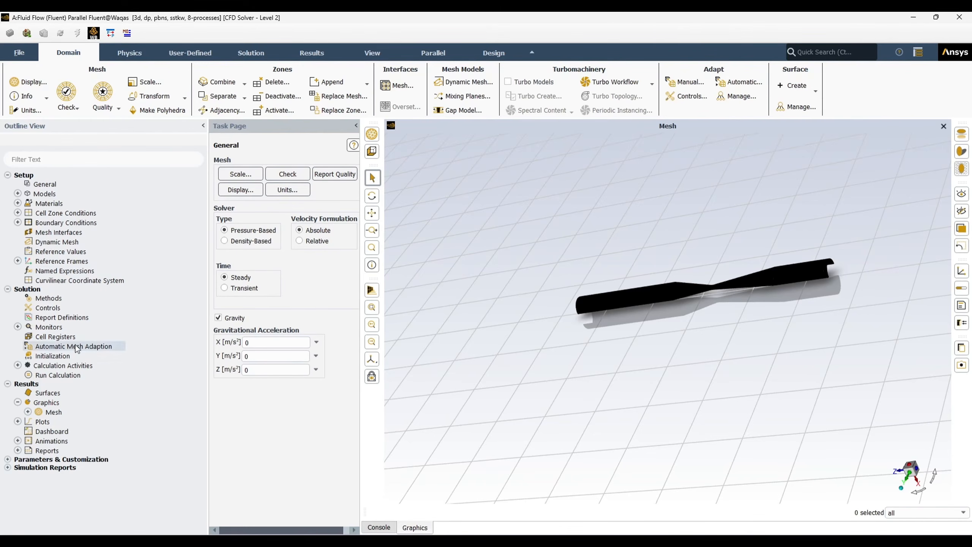
# Step: Set the pressure-velocity coupling scheme to SIMPLE in the solution methods and bring up the under-relaxation factors for review
pyautogui.click(49, 300)
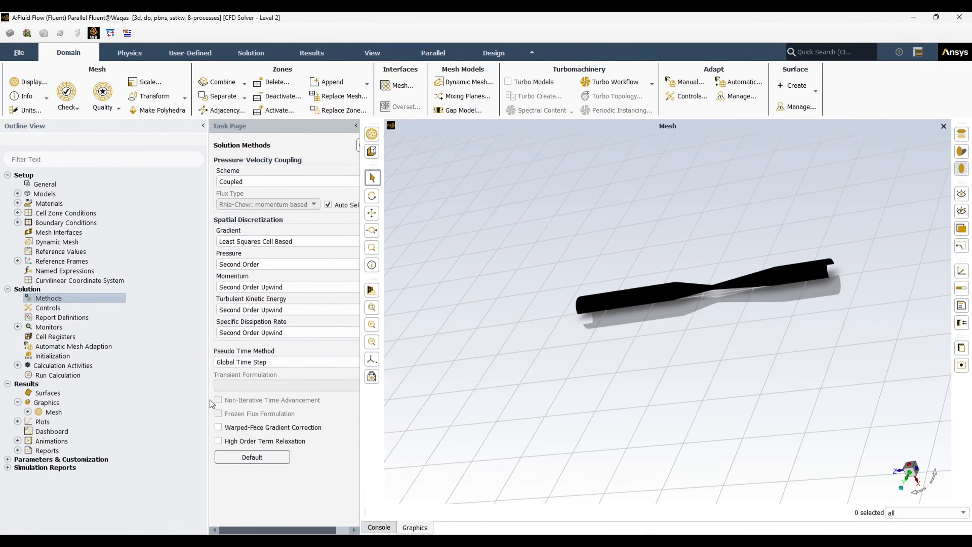
pyautogui.moveTo(207, 403); pyautogui.dragTo(142, 409)
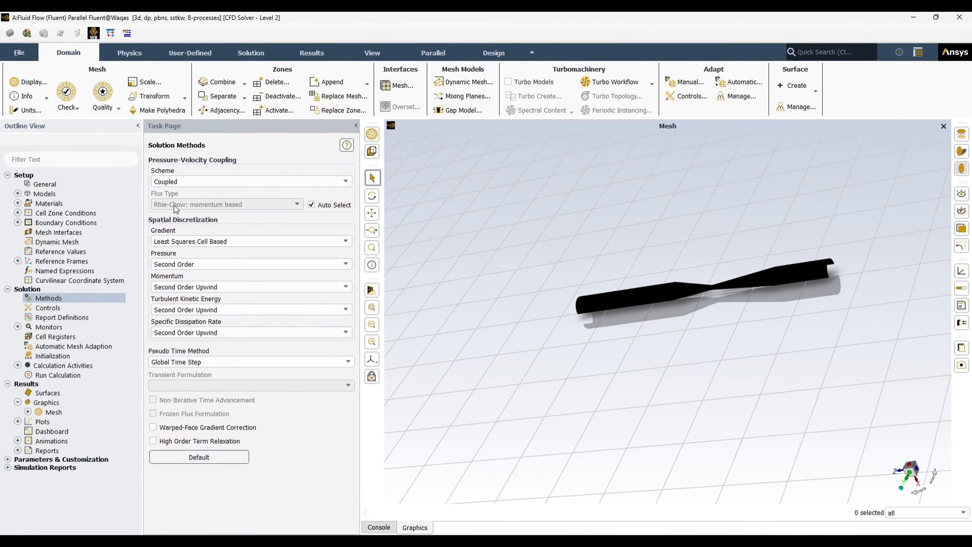
pyautogui.click(345, 181)
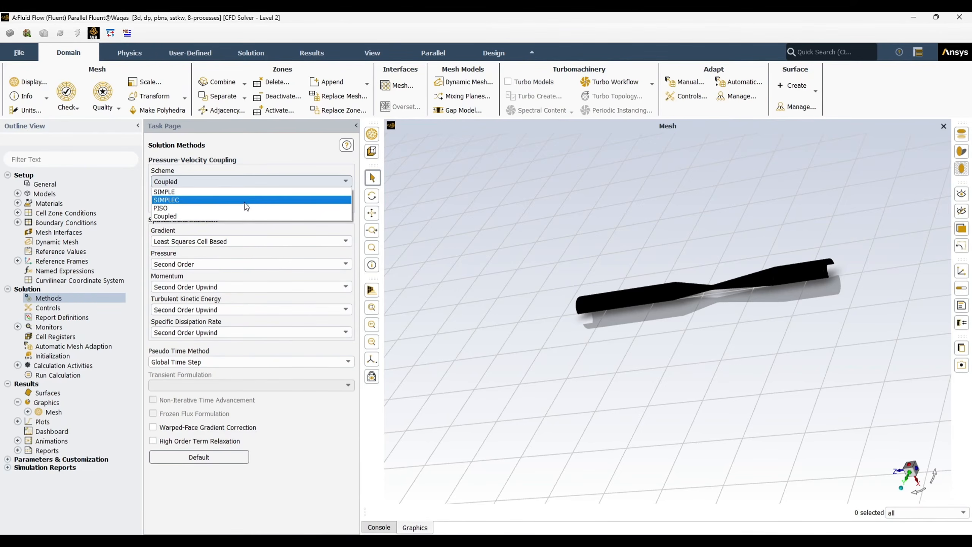
pyautogui.click(245, 192)
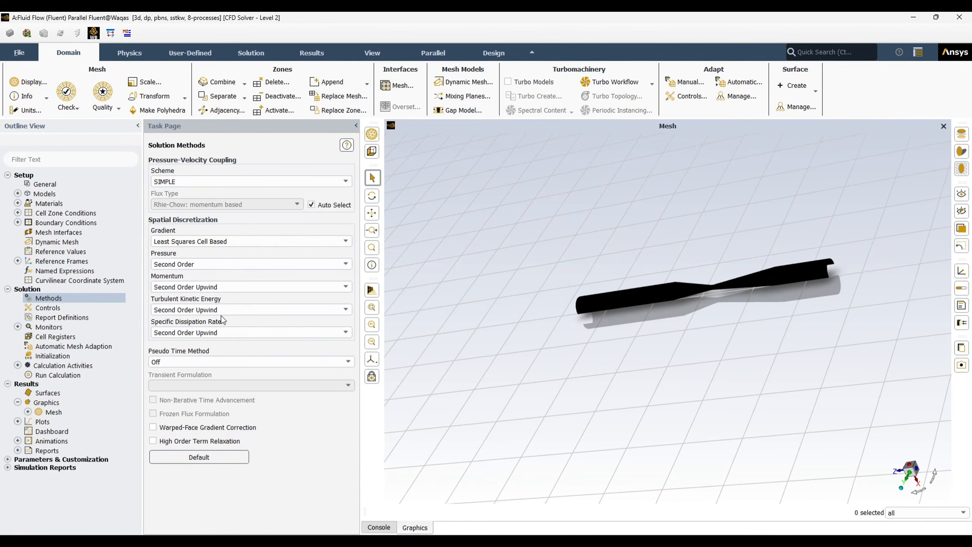
pyautogui.click(43, 307)
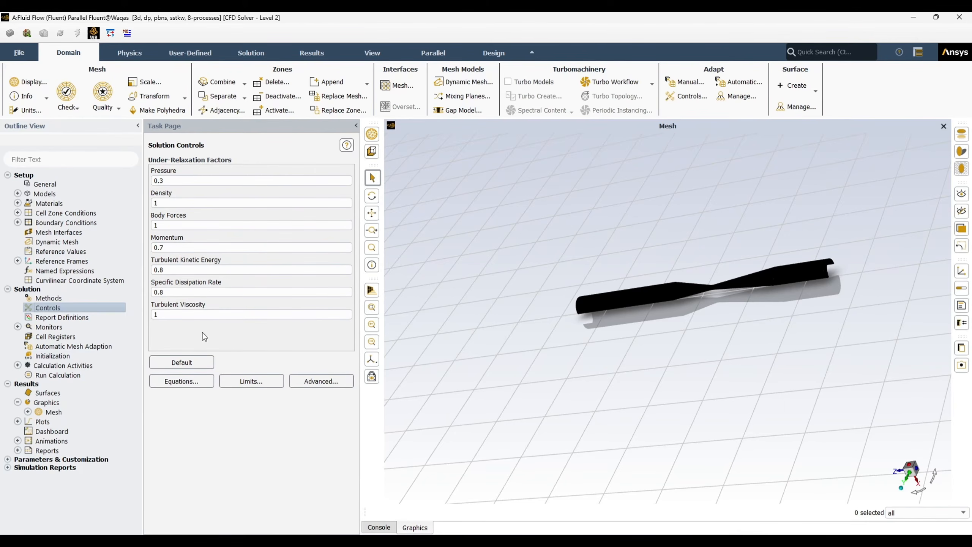
# Step: Start a new area-weighted average surface report definition with Total Pressure as the field variable
pyautogui.click(80, 317)
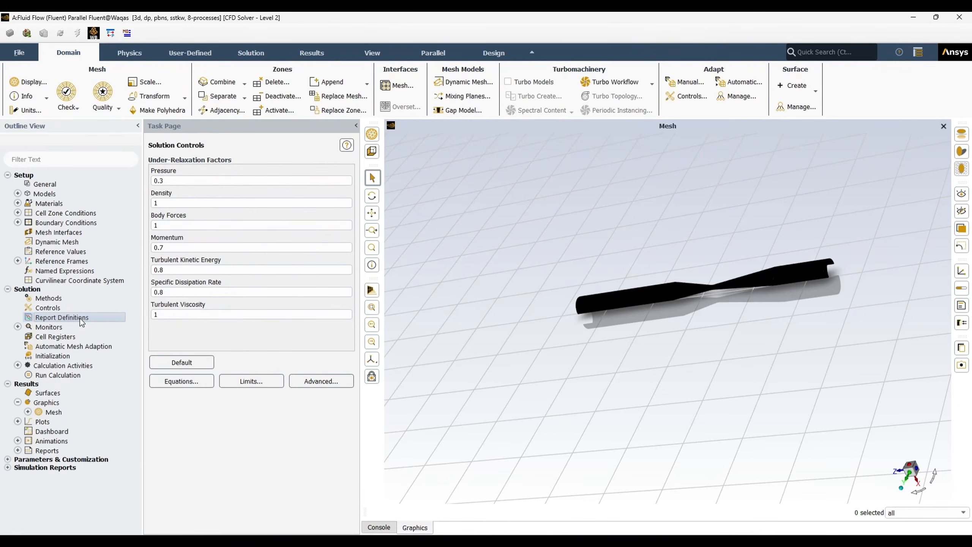
pyautogui.rightClick(82, 323)
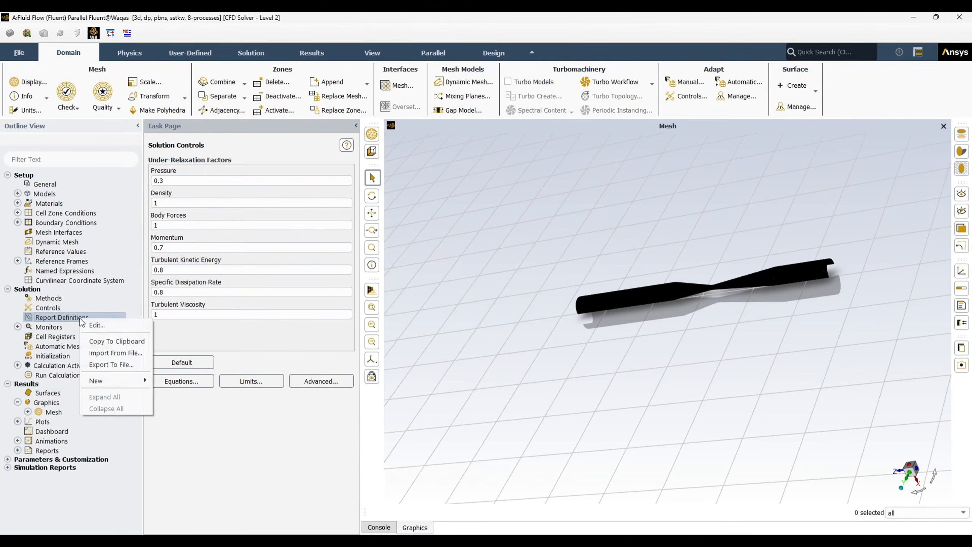
pyautogui.moveTo(110, 385)
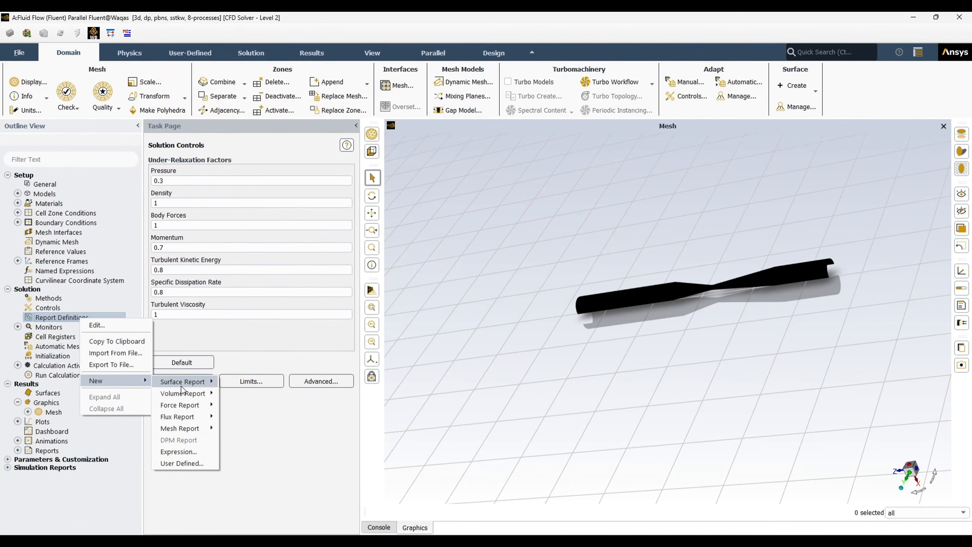
pyautogui.moveTo(187, 381)
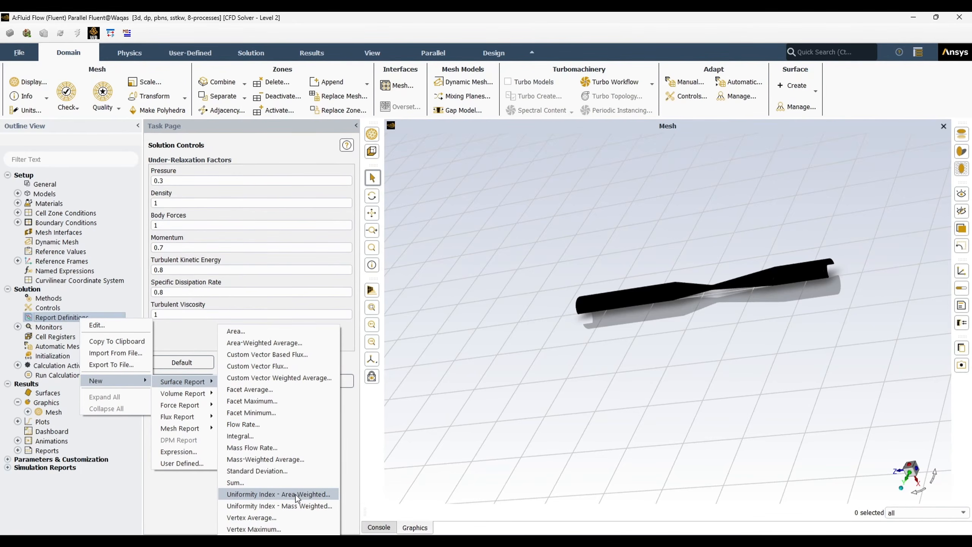
pyautogui.click(301, 341)
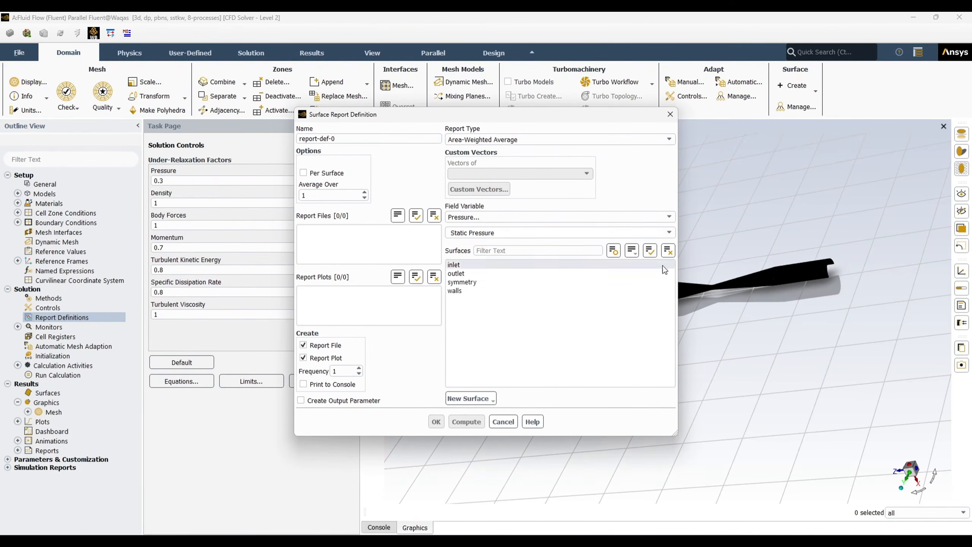
pyautogui.click(669, 232)
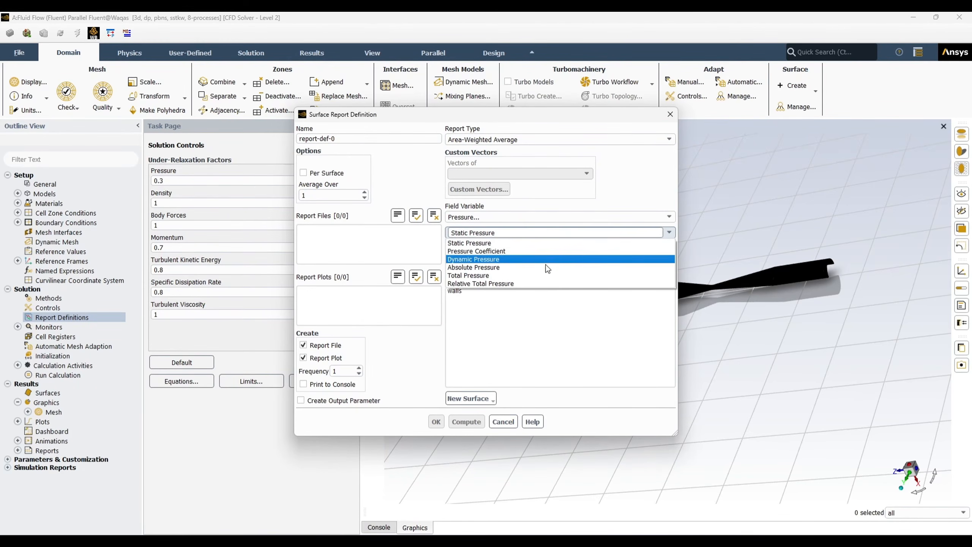
pyautogui.click(545, 276)
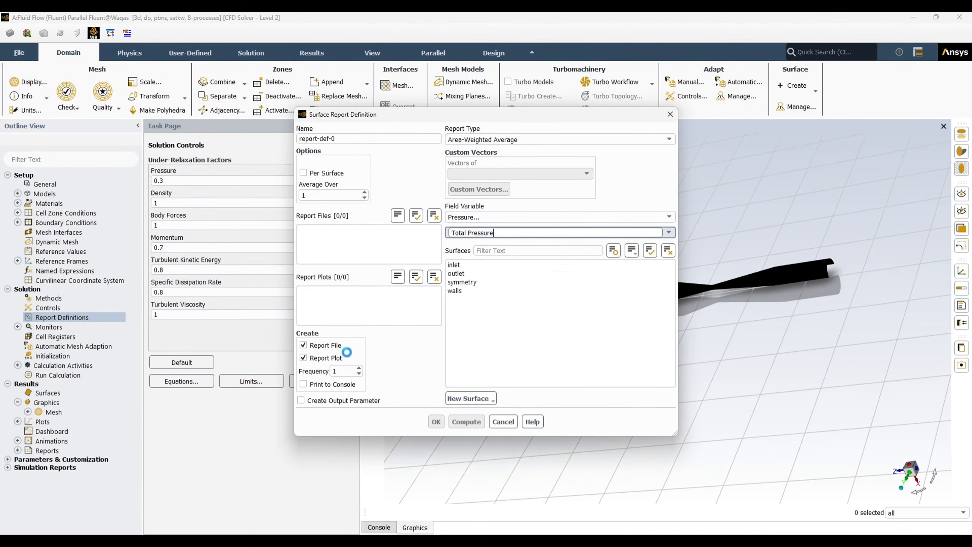
# Step: Exclude the report file, name the report inlet_pressure, assign it to the inlet surface and create it
pyautogui.click(303, 346)
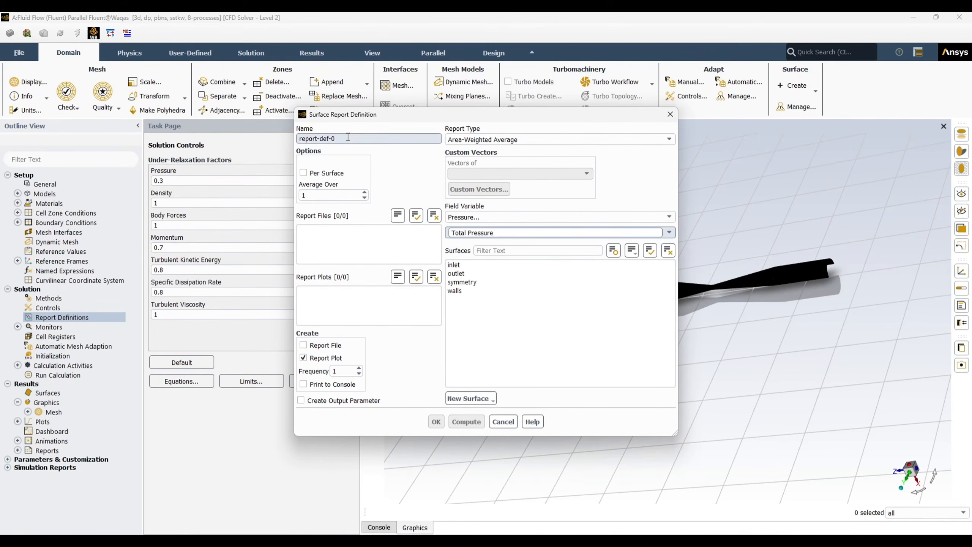
pyautogui.moveTo(348, 137); pyautogui.dragTo(300, 139)
pyautogui.write('inl')
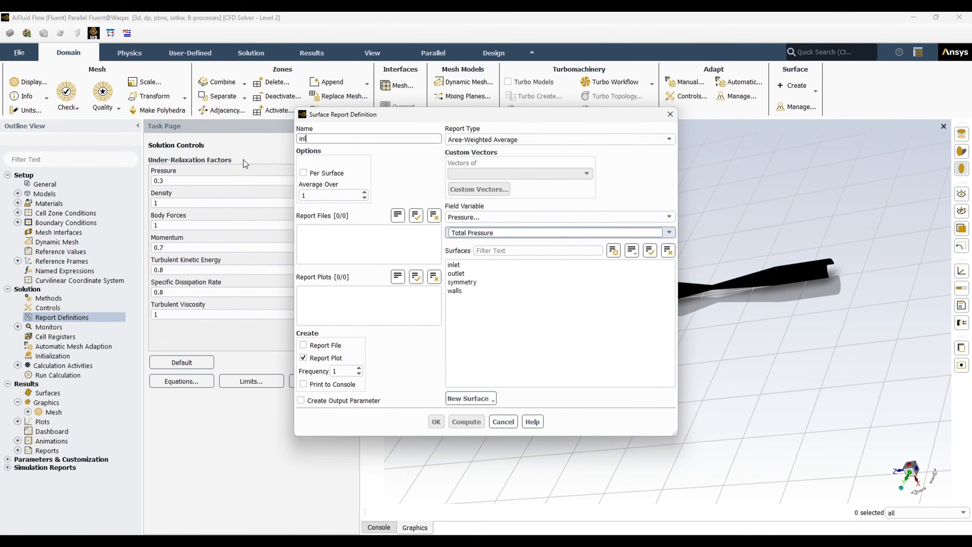
pyautogui.write('et_pressure')
pyautogui.click(456, 265)
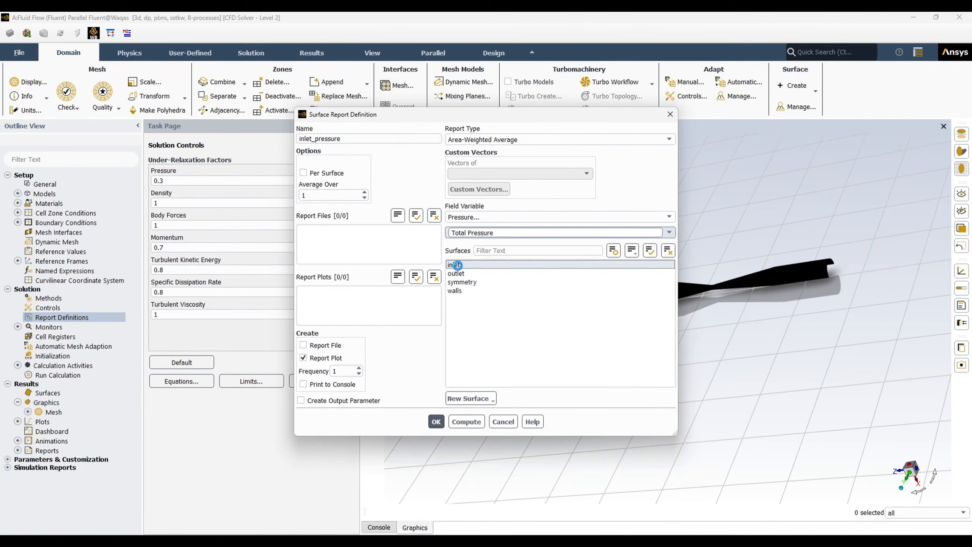
pyautogui.click(437, 421)
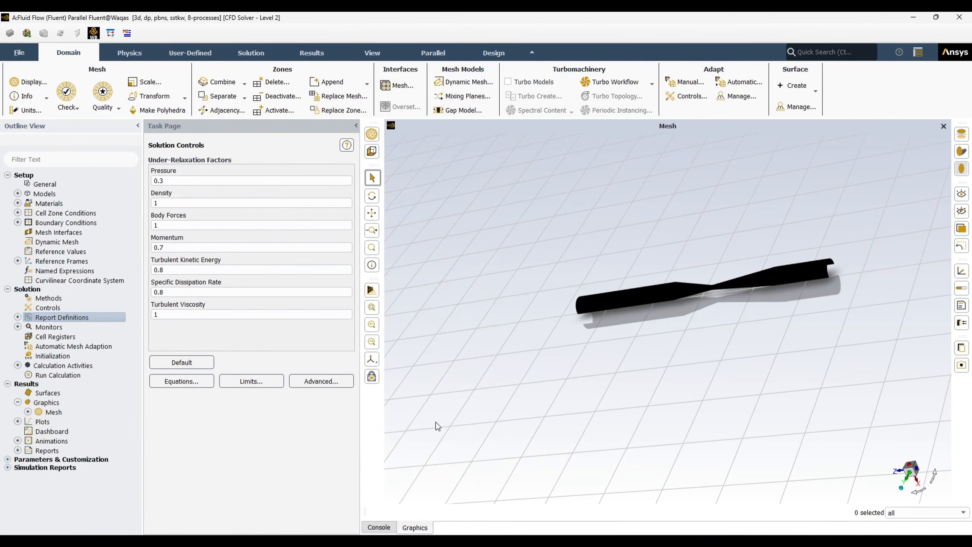
# Step: Expand the report definitions branch and select the inlet_pressure report
pyautogui.click(18, 317)
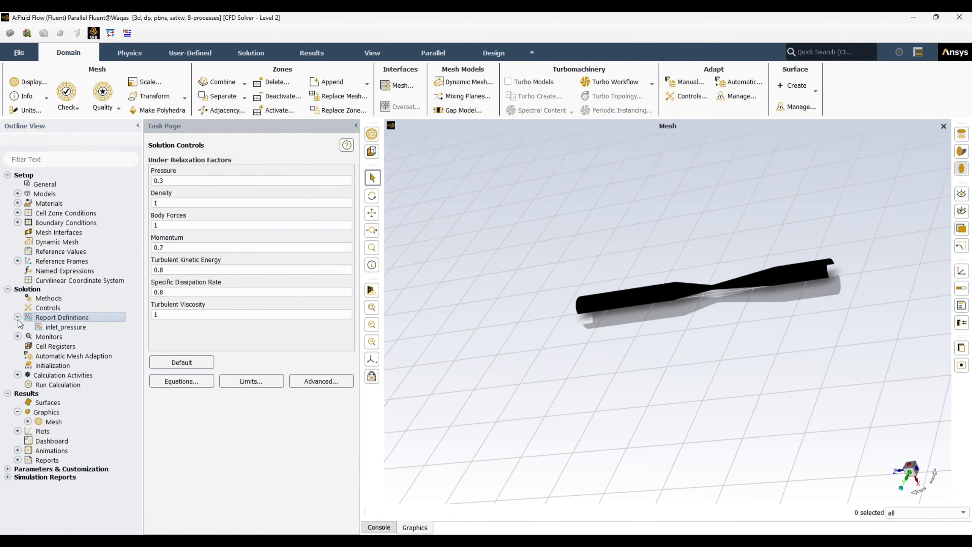
pyautogui.scroll(3, 613, 364)
pyautogui.moveTo(607, 366); pyautogui.dragTo(624, 292, button='middle')
pyautogui.click(58, 328)
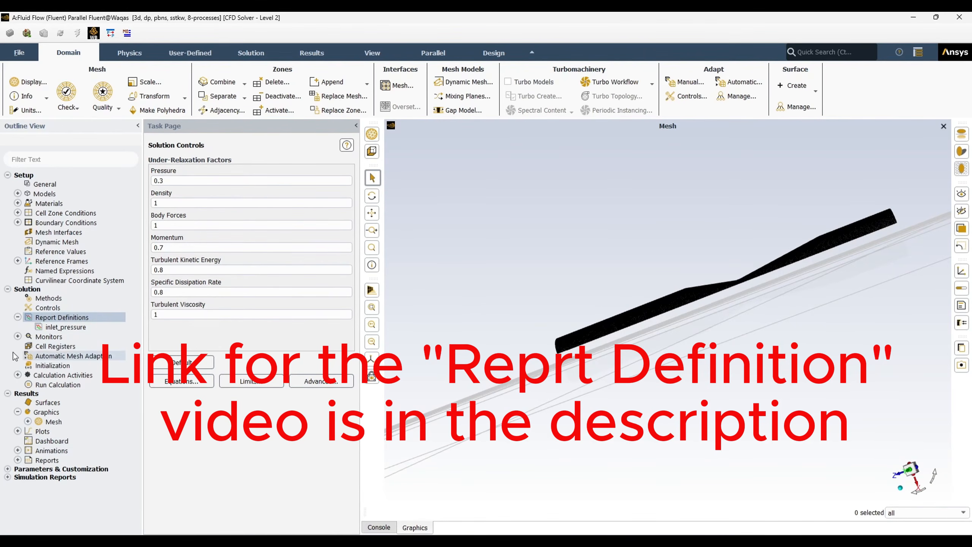
# Step: Review the residual monitors' convergence criteria in an enlarged dialog, accept them and collapse the monitors and report definitions branches
pyautogui.click(17, 336)
pyautogui.click(66, 349)
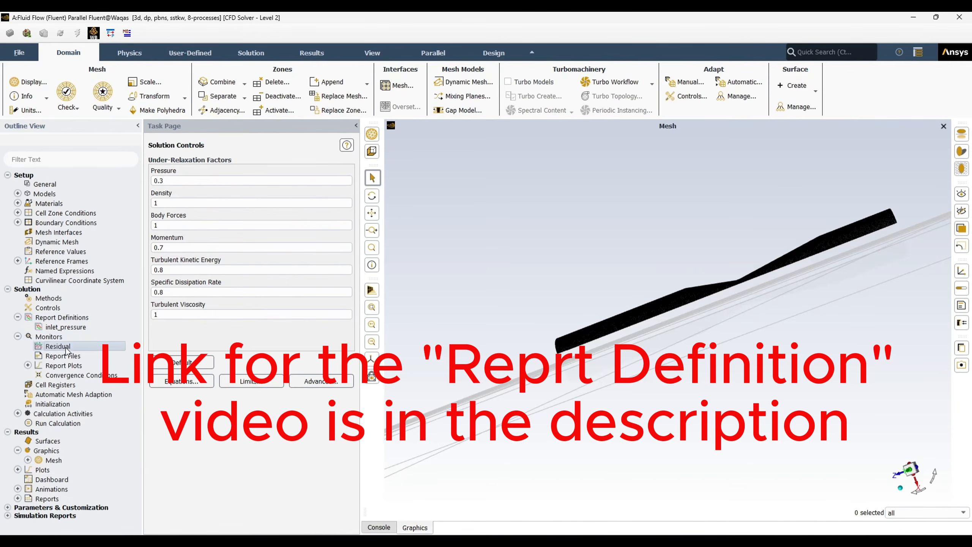
pyautogui.doubleClick(66, 347)
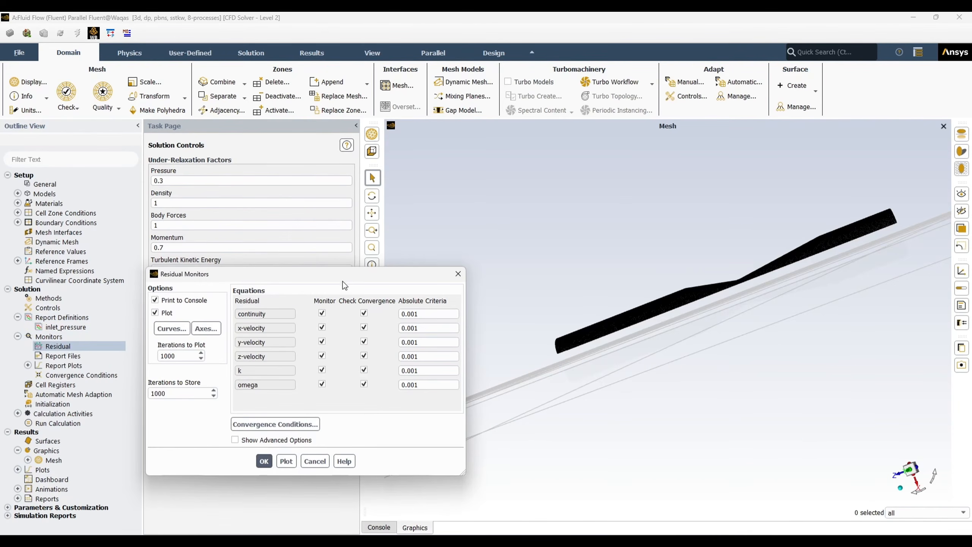
pyautogui.moveTo(343, 276); pyautogui.dragTo(296, 146)
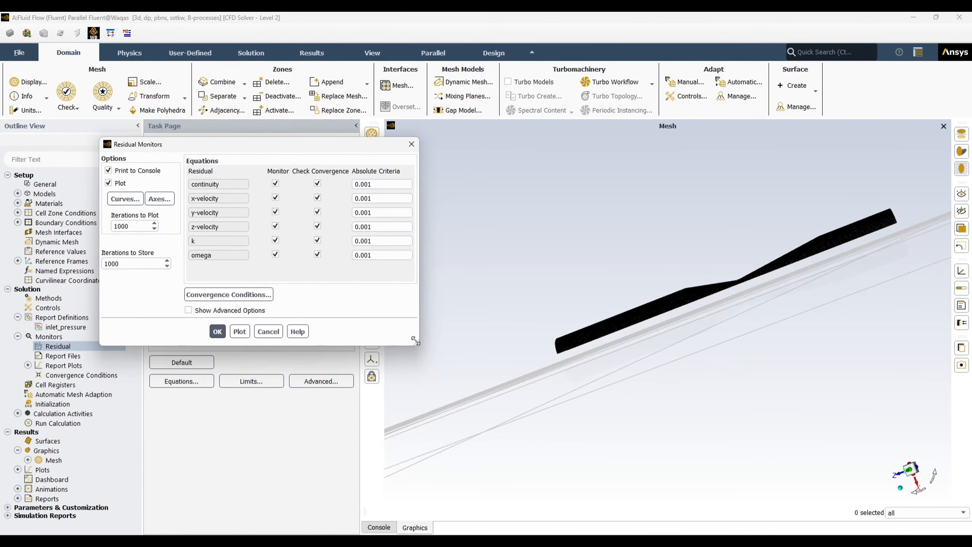
pyautogui.moveTo(418, 344); pyautogui.dragTo(517, 426)
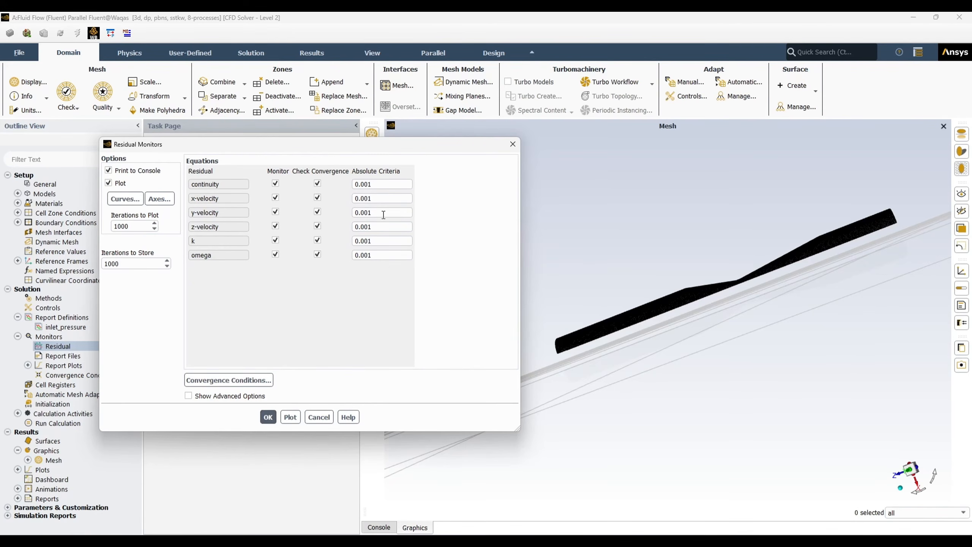
pyautogui.click(271, 416)
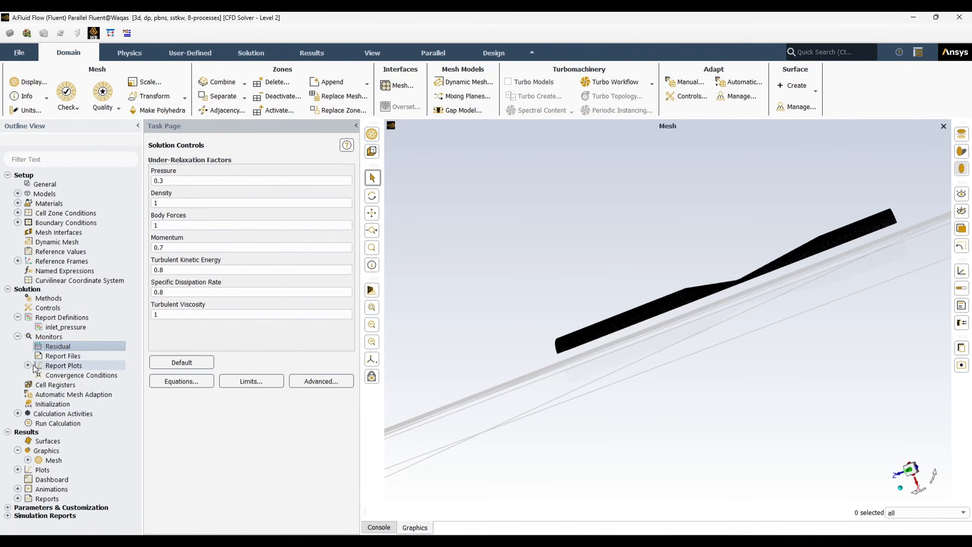
pyautogui.click(18, 337)
pyautogui.click(18, 318)
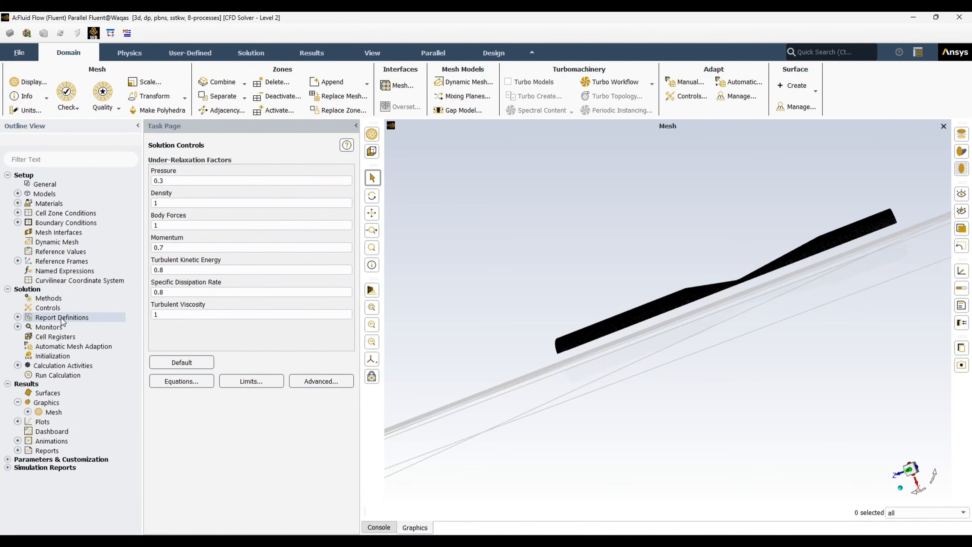
pyautogui.click(17, 327)
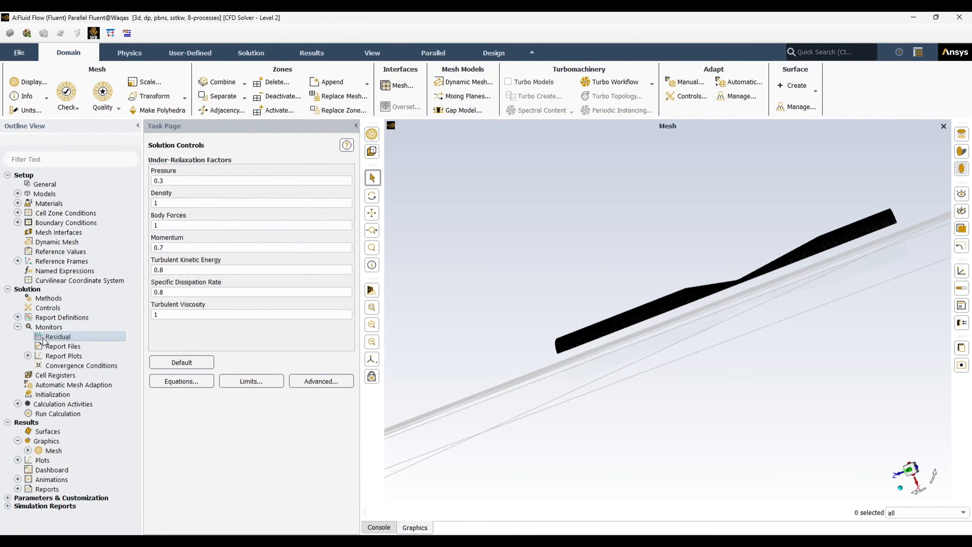
pyautogui.click(19, 328)
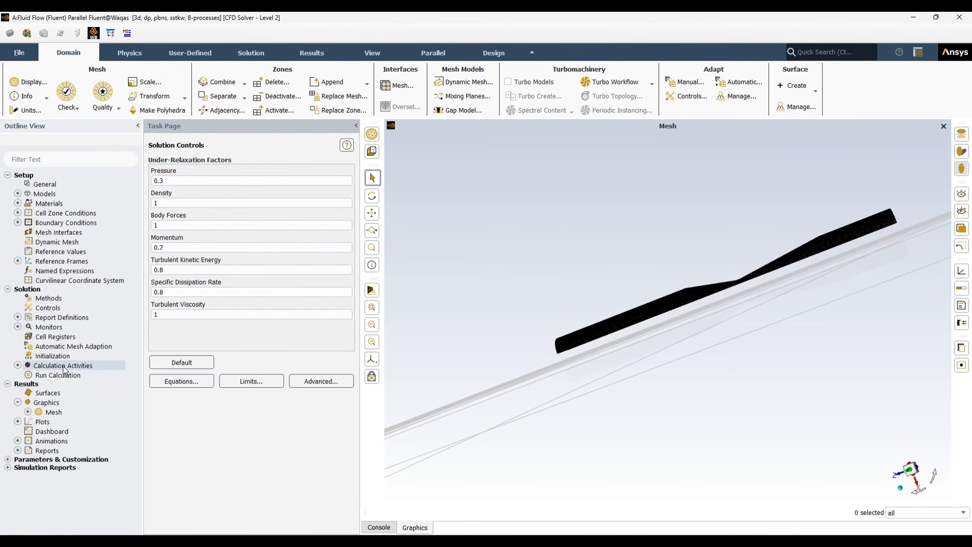
# Step: Switch the solution initialization method to Standard Initialization and initialize the flow field
pyautogui.click(55, 357)
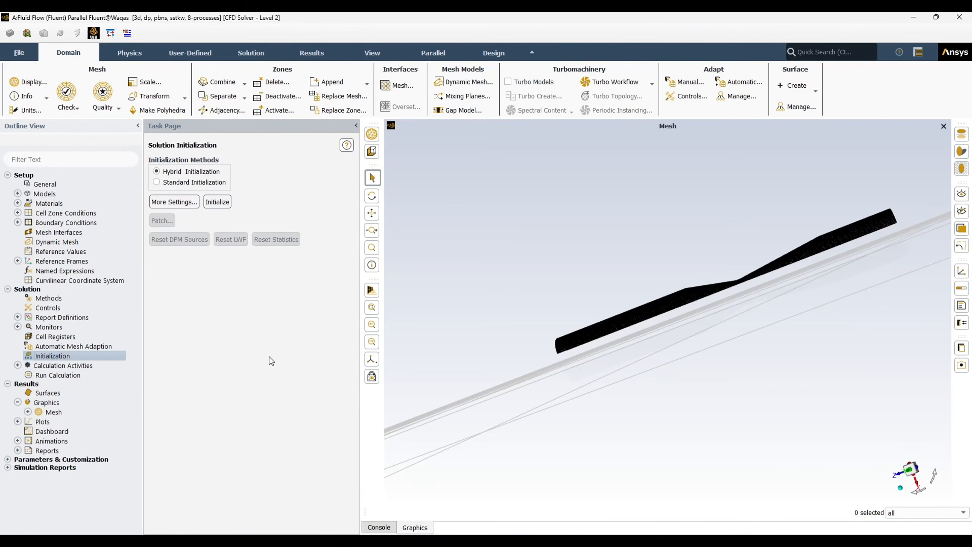
pyautogui.click(157, 182)
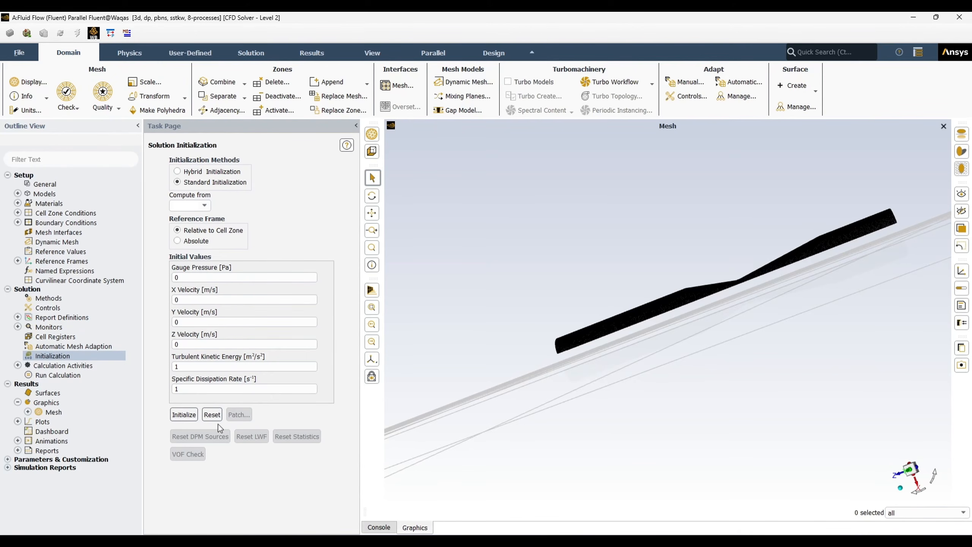
pyautogui.click(185, 415)
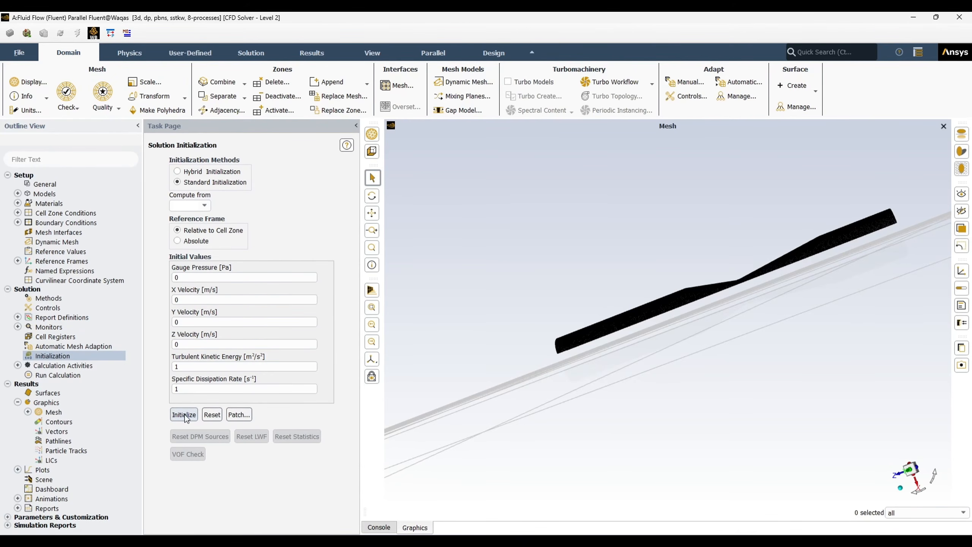
pyautogui.moveTo(575, 357); pyautogui.dragTo(551, 299)
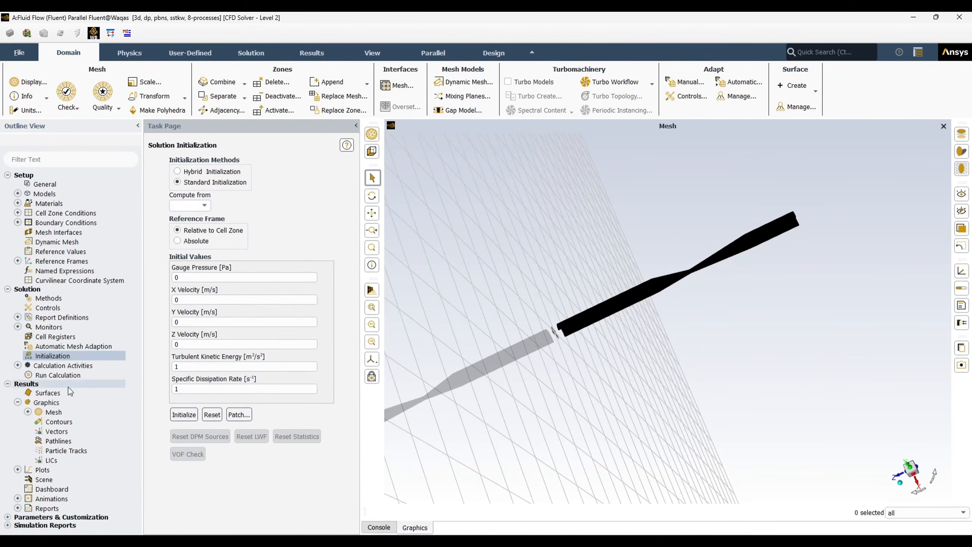
# Step: Set the number of iterations to 100 in the run settings and start the calculation
pyautogui.click(64, 376)
pyautogui.doubleClick(62, 375)
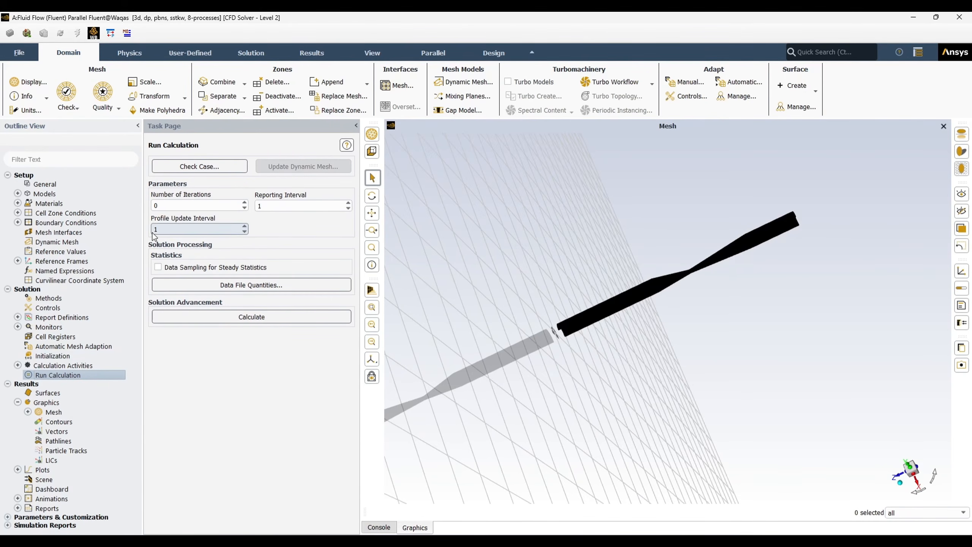
pyautogui.doubleClick(162, 206)
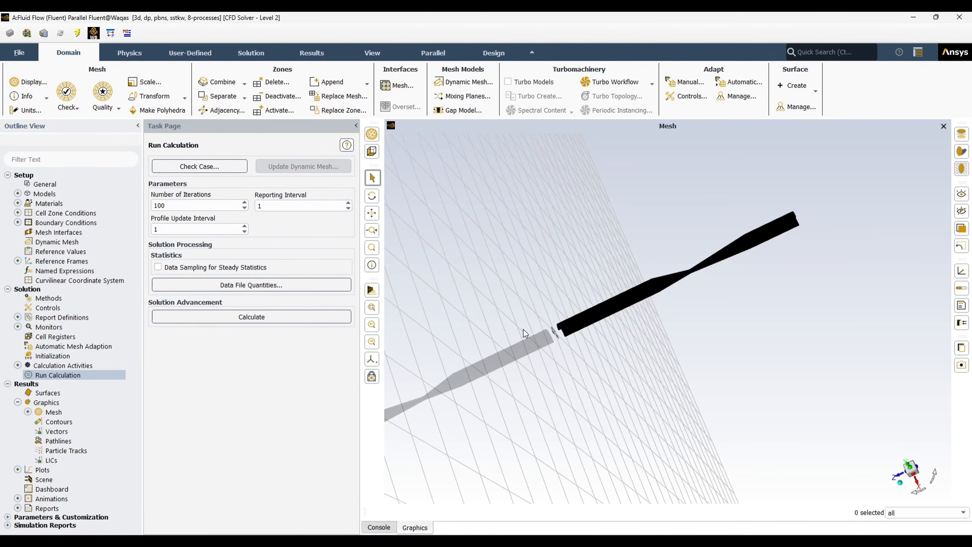
pyautogui.scroll(3, 562, 341)
pyautogui.scroll(-10, 561, 341)
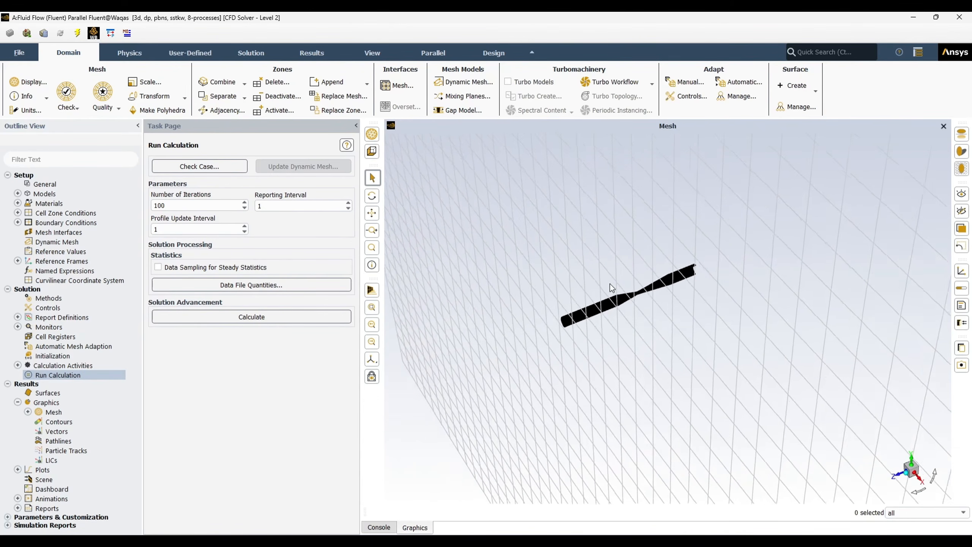
pyautogui.click(204, 320)
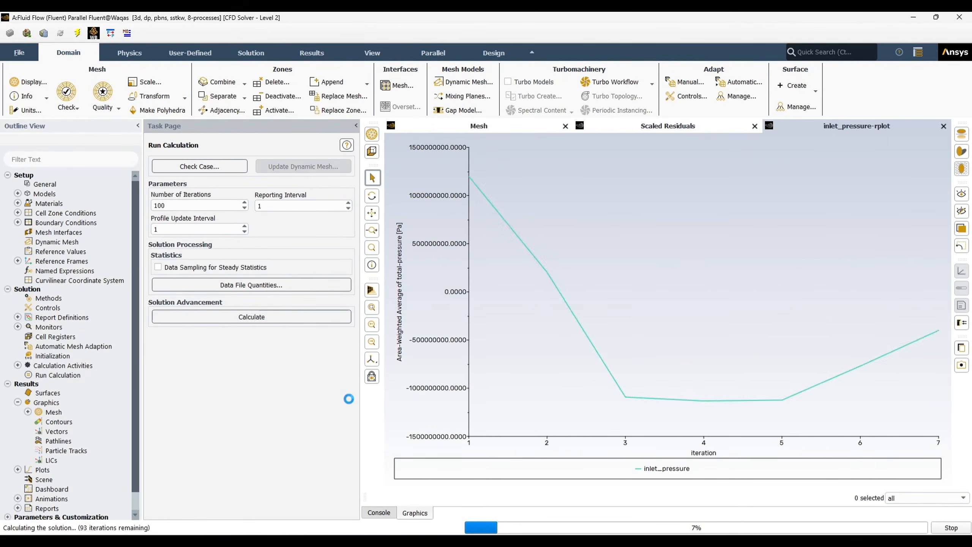
# Step: Watch the scaled residuals plot and the console output during the run, and dismiss the completion message
pyautogui.click(660, 127)
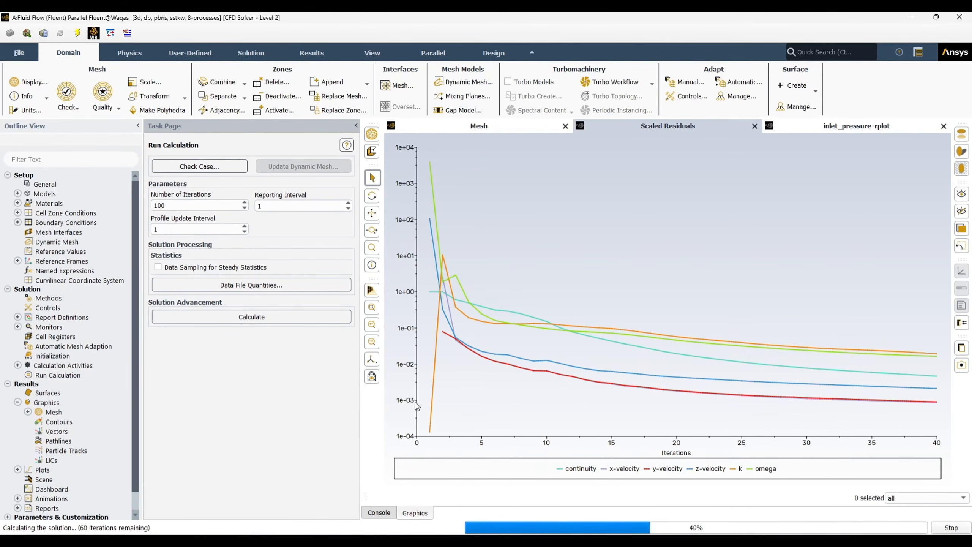
pyautogui.click(386, 513)
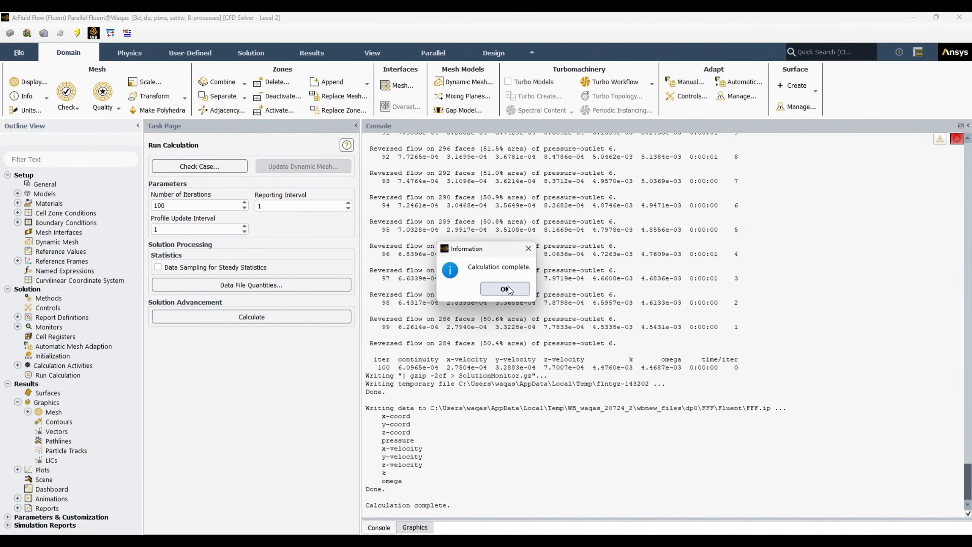
pyautogui.click(505, 289)
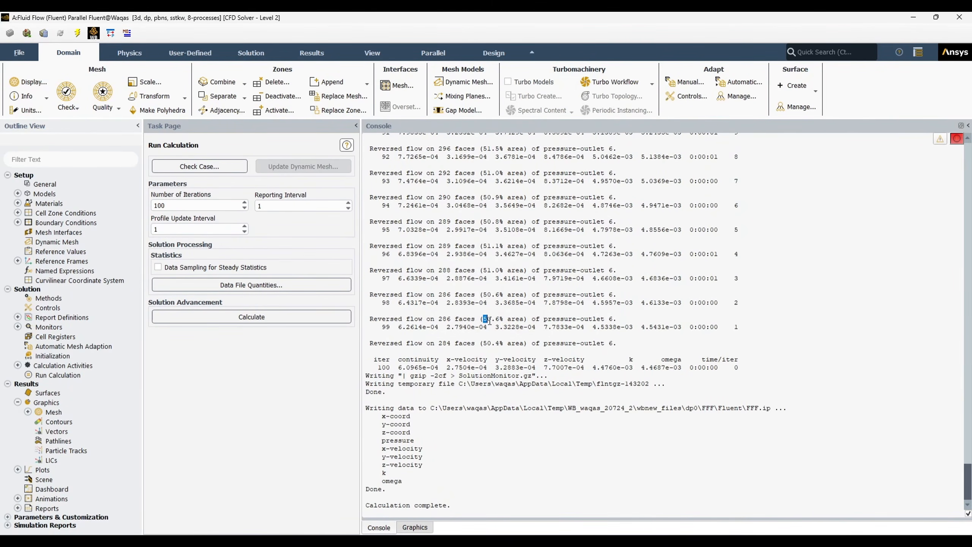
# Step: Examine the reversed-flow percentages at the pressure outlet in the console and inspect the pipe mesh around the throat
pyautogui.moveTo(490, 321); pyautogui.dragTo(529, 321)
pyautogui.click(414, 532)
pyautogui.moveTo(497, 456); pyautogui.dragTo(623, 312, button='middle')
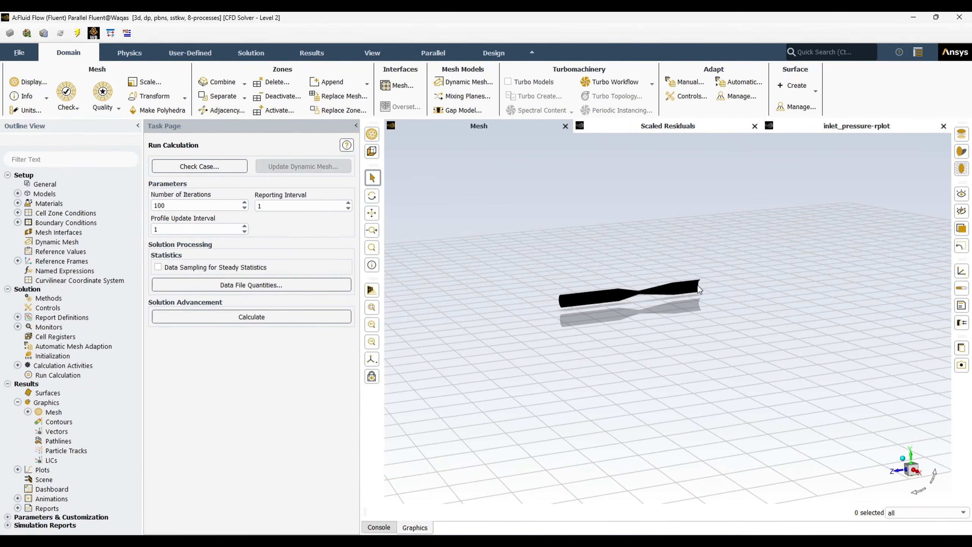
pyautogui.scroll(3, 700, 289)
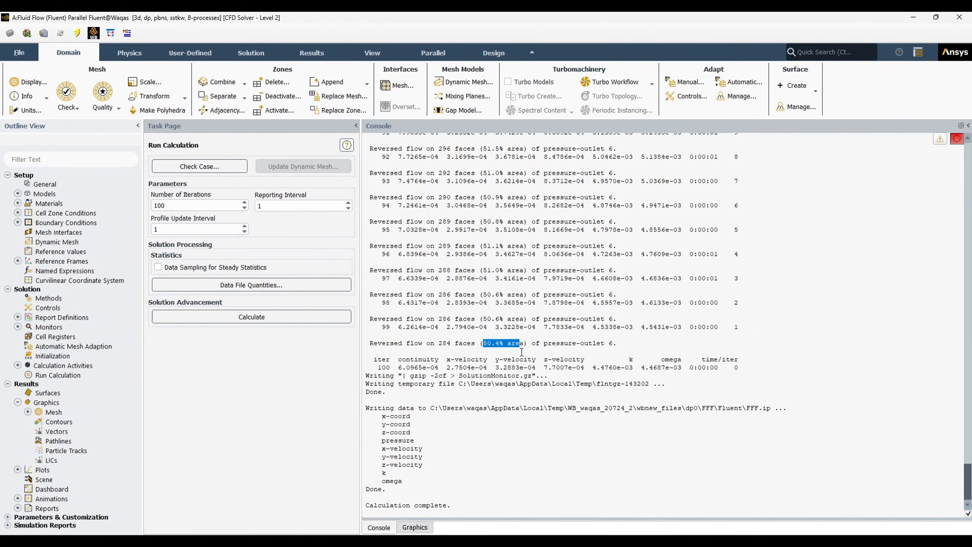
pyautogui.click(415, 528)
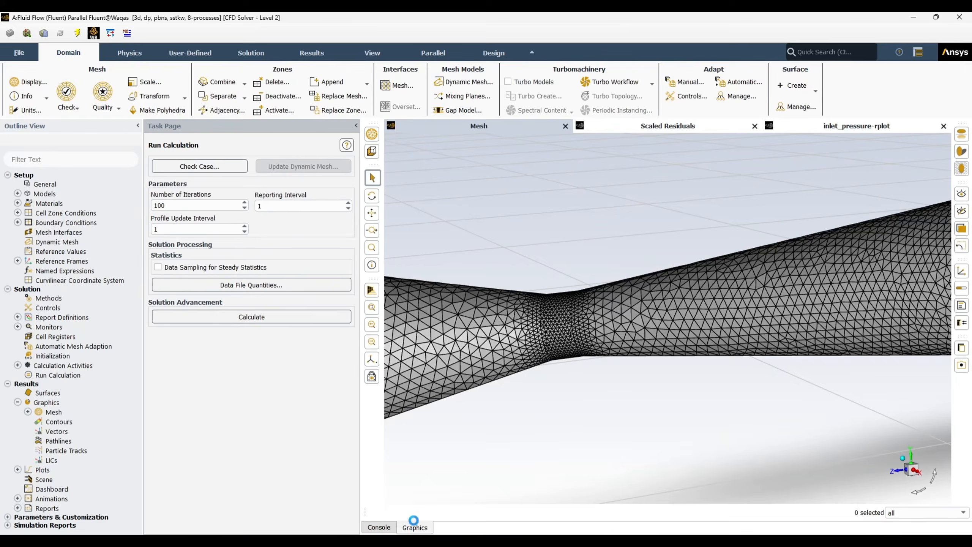
# Step: Enable Prevent Reverse Flow in the momentum settings of the outlet pressure boundary and apply the change
pyautogui.scroll(4, 650, 403)
pyautogui.scroll(-5, 540, 391)
pyautogui.scroll(-3, 542, 394)
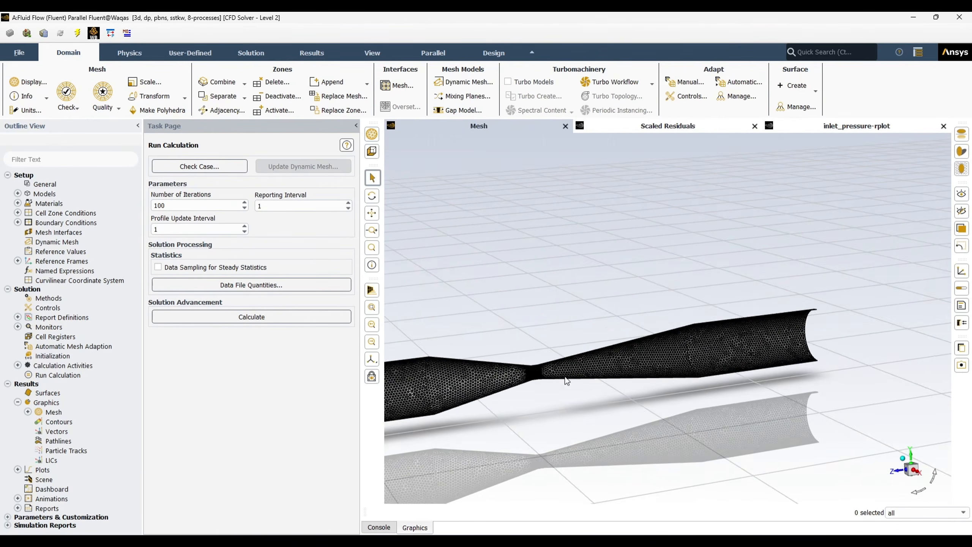
pyautogui.moveTo(542, 394); pyautogui.dragTo(867, 295)
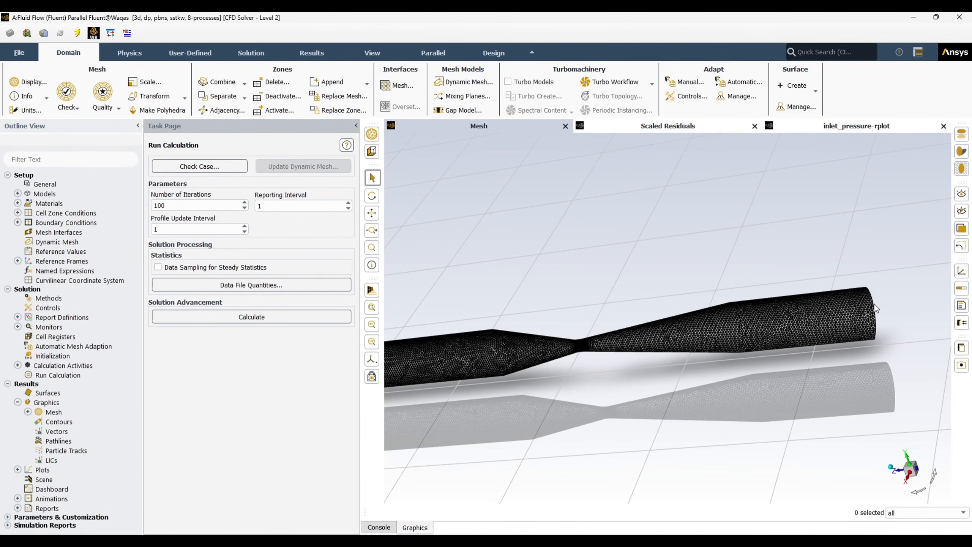
pyautogui.scroll(-3, 874, 305)
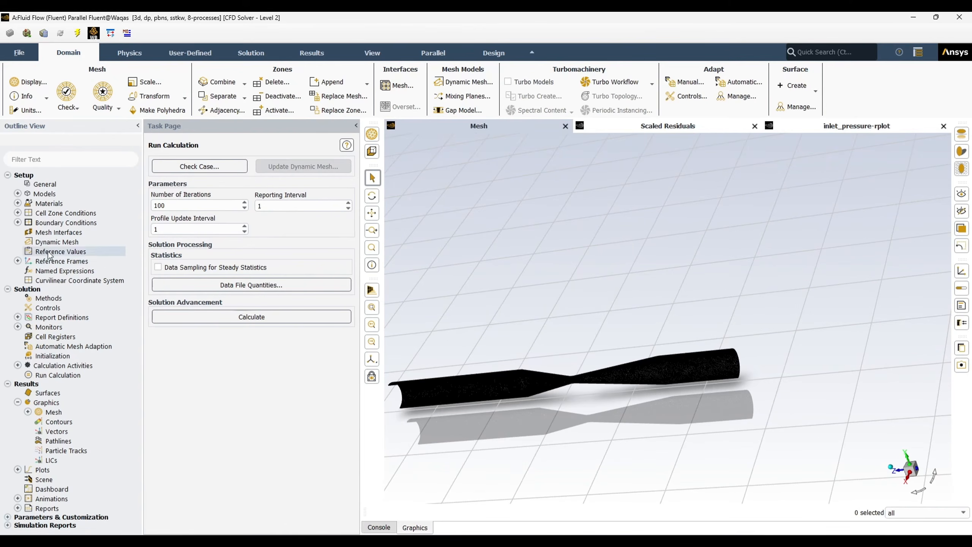
pyautogui.click(17, 222)
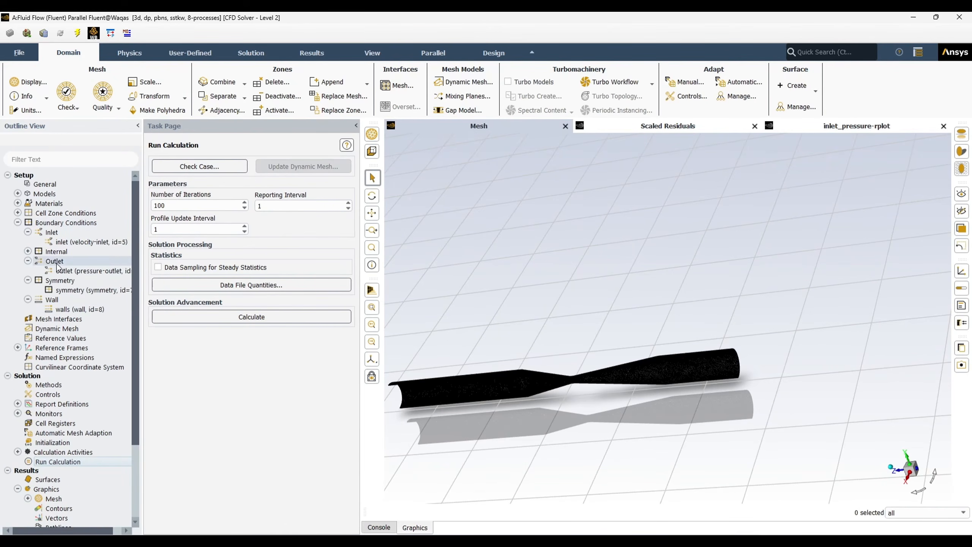
pyautogui.click(69, 270)
pyautogui.doubleClick(70, 271)
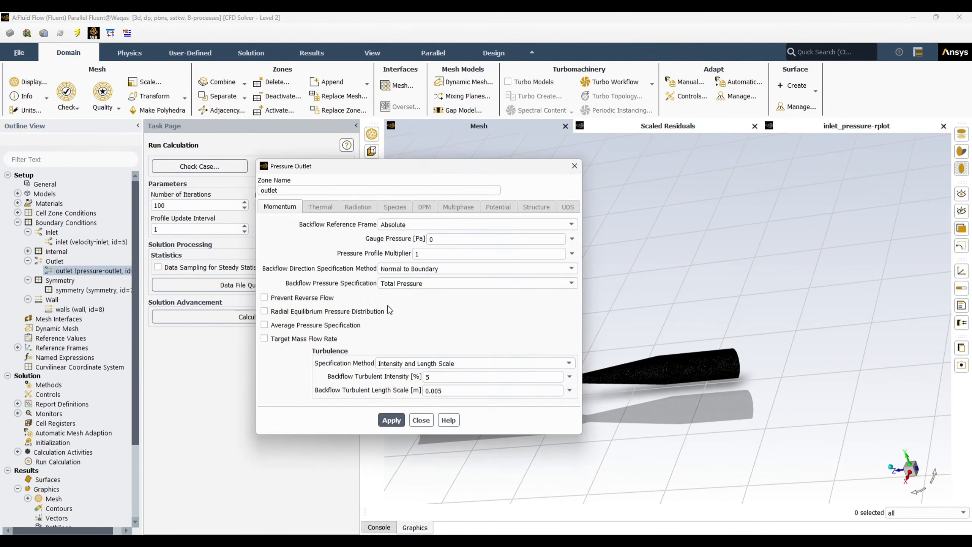
pyautogui.click(265, 298)
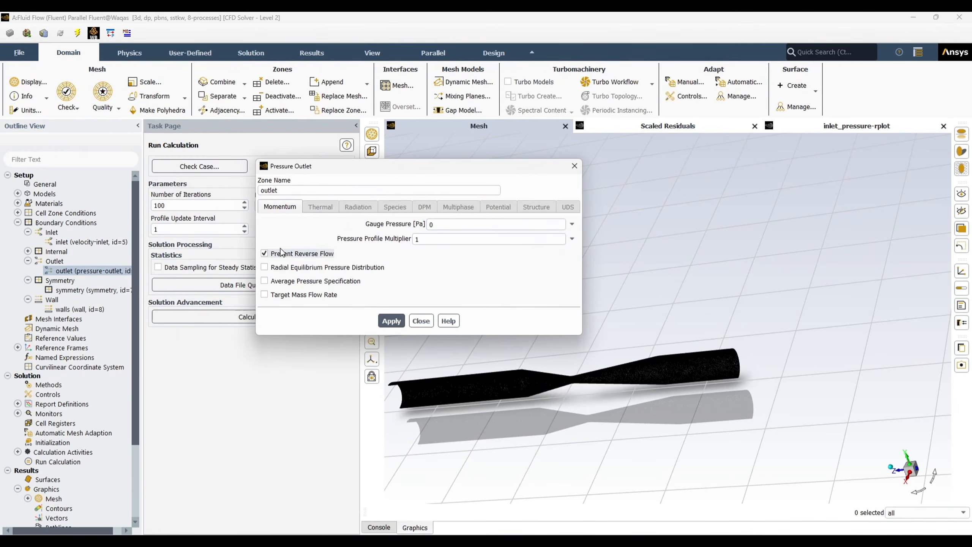
pyautogui.click(390, 321)
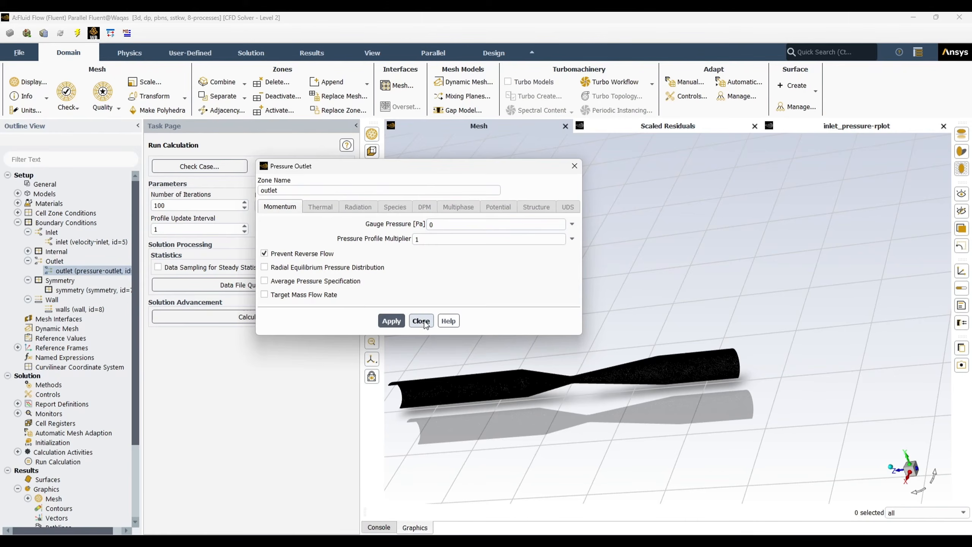
pyautogui.click(421, 321)
# Step: Reinitialize the solution and rerun the calculation while viewing the console output, and dismiss the completion message
pyautogui.click(386, 528)
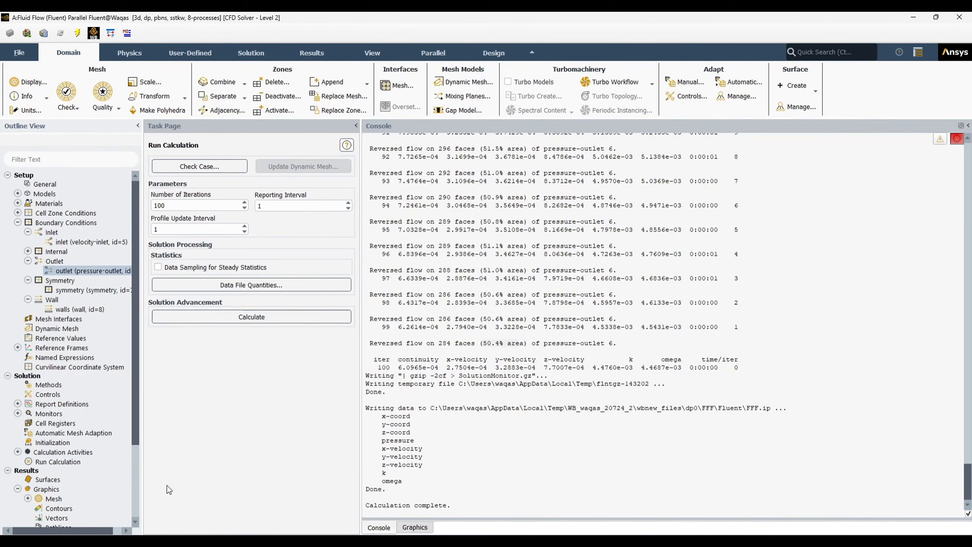
pyautogui.rightClick(53, 464)
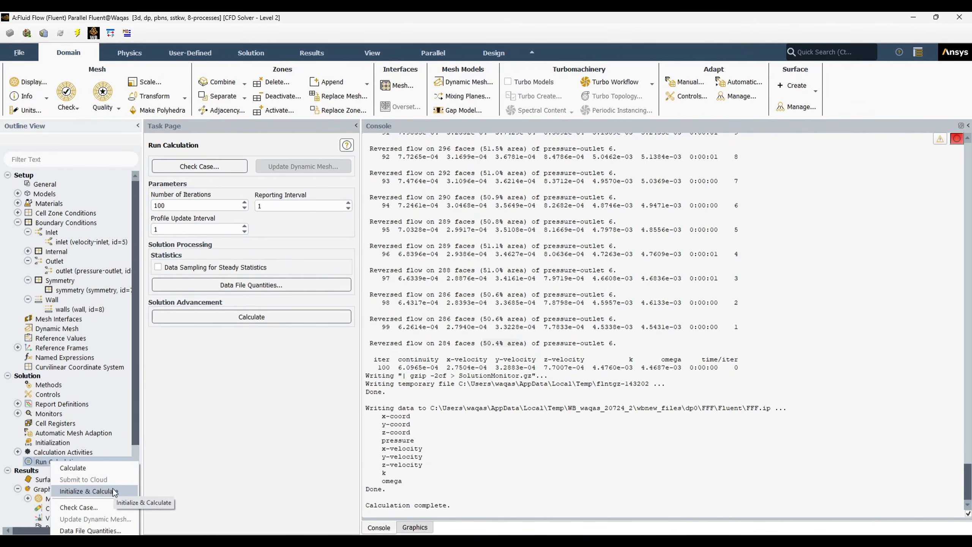
pyautogui.click(115, 493)
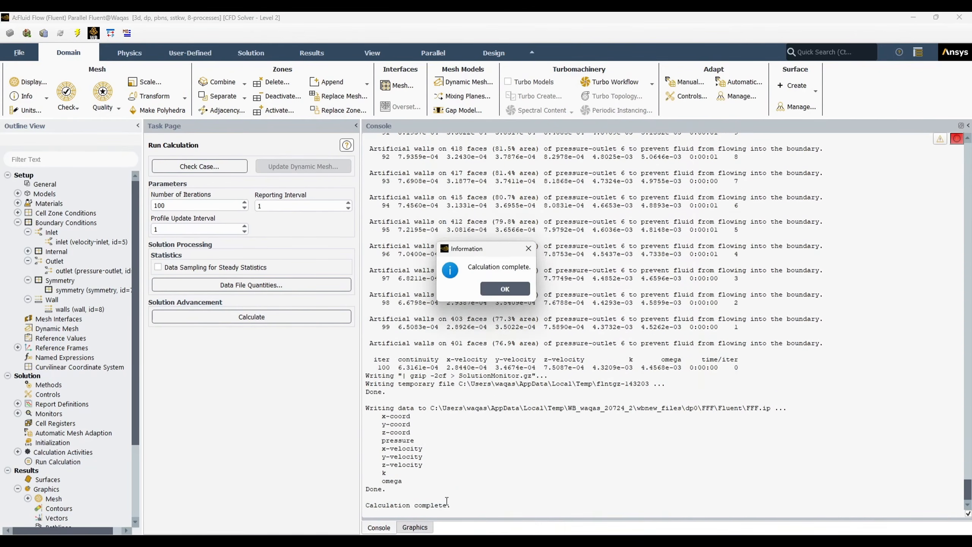
pyautogui.click(505, 290)
# Step: Inspect the mesh near the pipe end, and disable Prevent Reverse Flow on the outlet pressure boundary
pyautogui.click(422, 530)
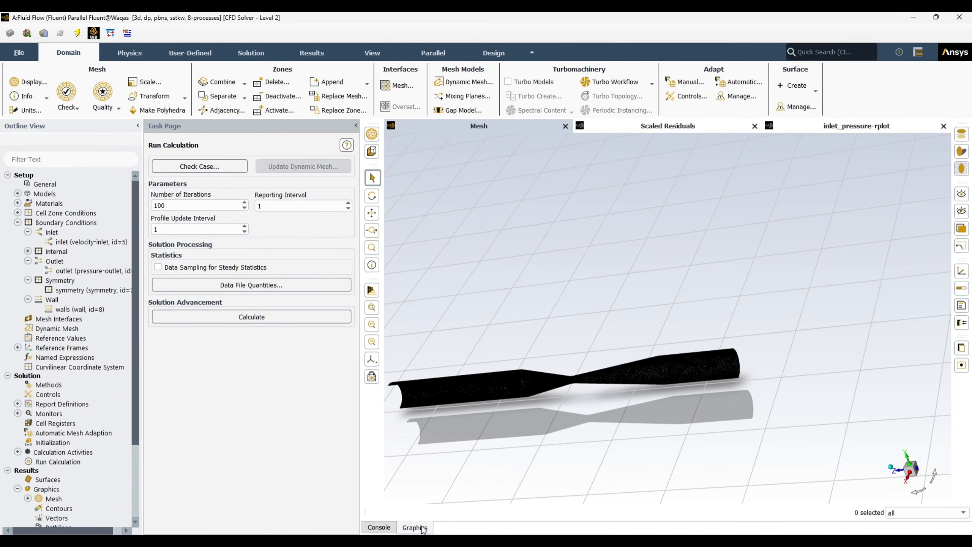
pyautogui.moveTo(579, 418); pyautogui.dragTo(699, 359)
pyautogui.scroll(3, 689, 366)
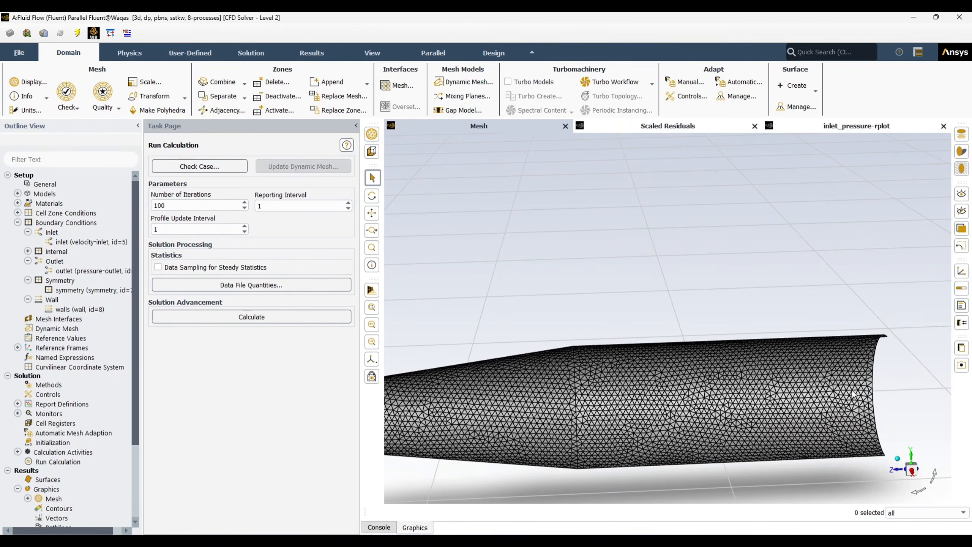
pyautogui.scroll(-5, 751, 406)
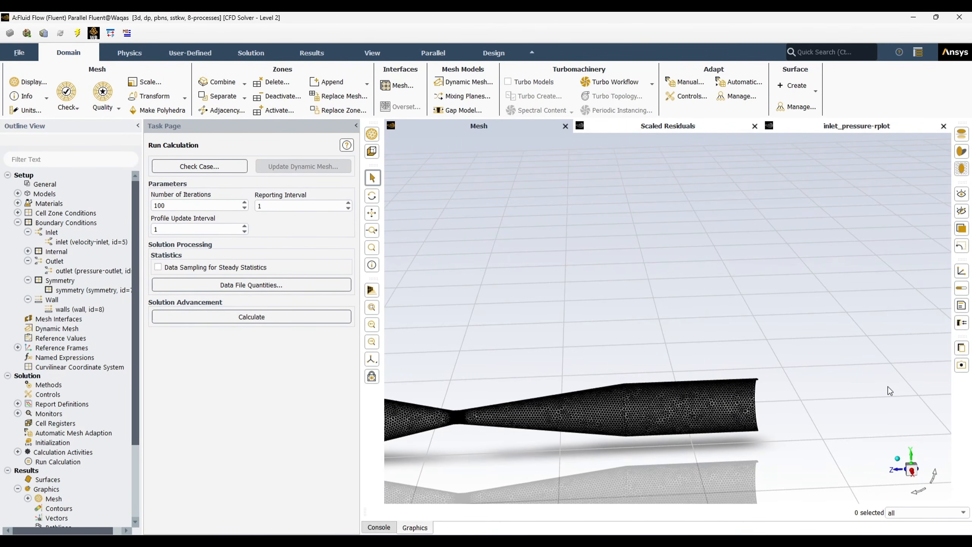
pyautogui.doubleClick(92, 271)
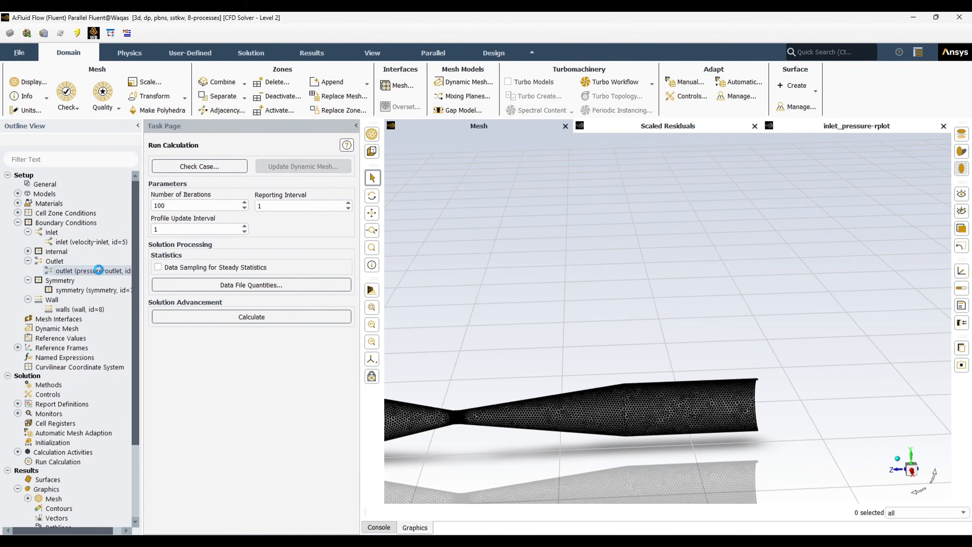
pyautogui.click(264, 254)
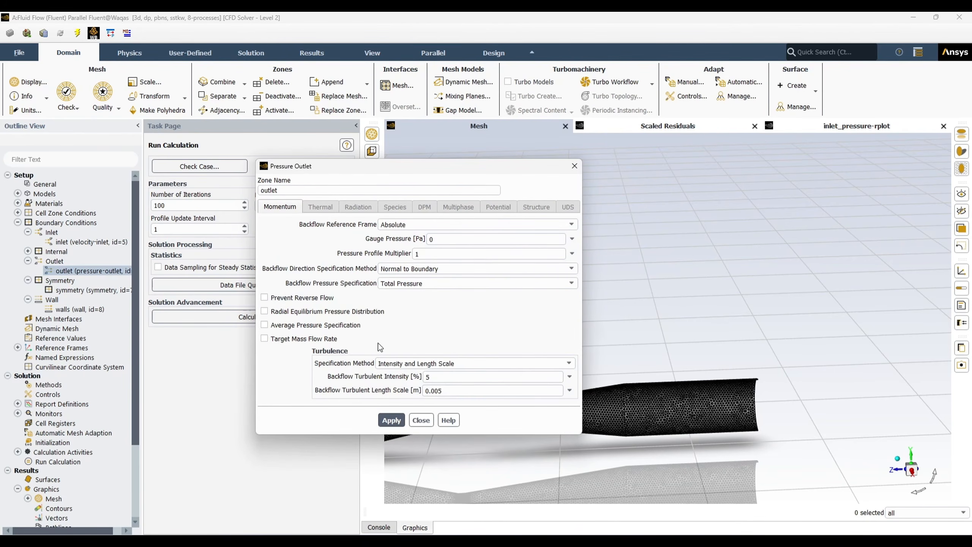
pyautogui.click(391, 421)
pyautogui.click(421, 420)
# Step: Set the absolute convergence criterion for the continuity residual to 0.00001 in the residual monitors
pyautogui.click(17, 403)
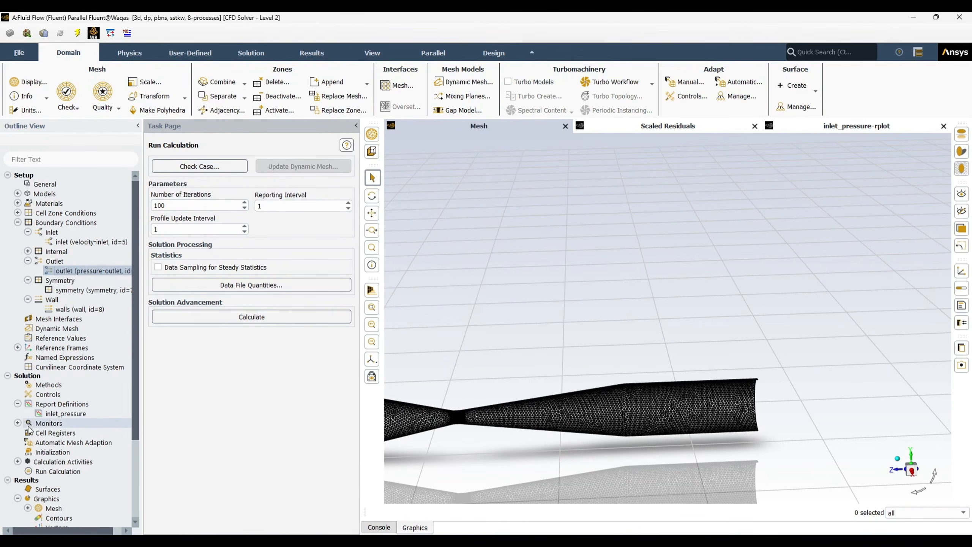
pyautogui.click(18, 423)
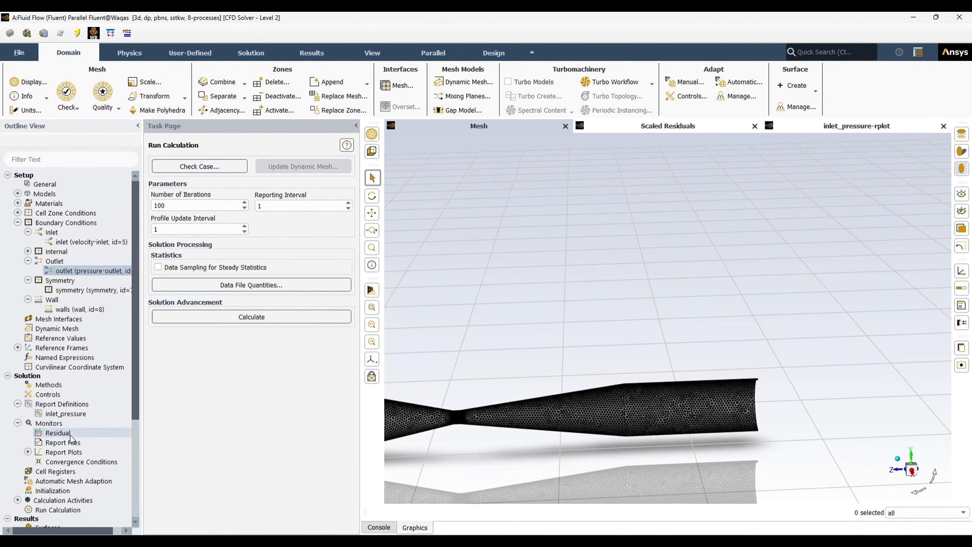
pyautogui.doubleClick(57, 433)
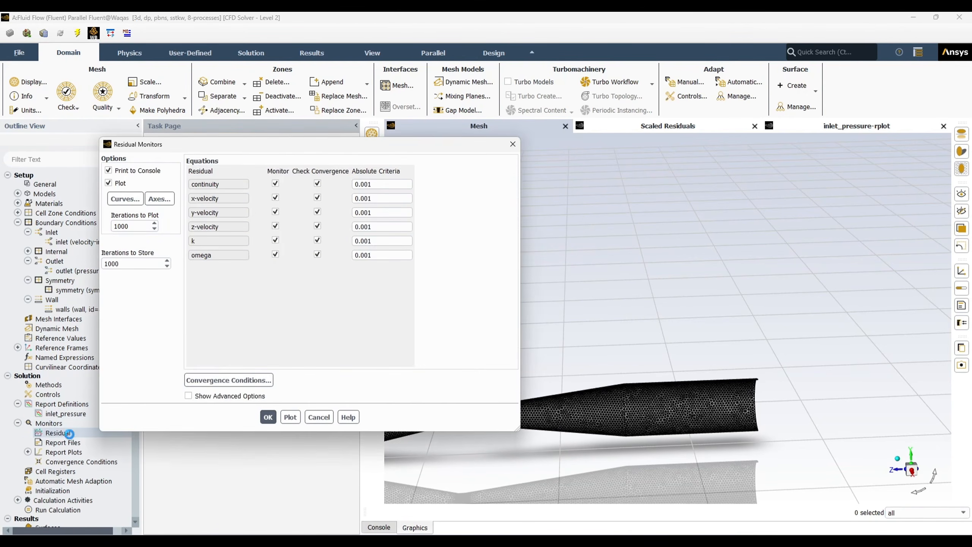
pyautogui.click(366, 185)
pyautogui.write('00')
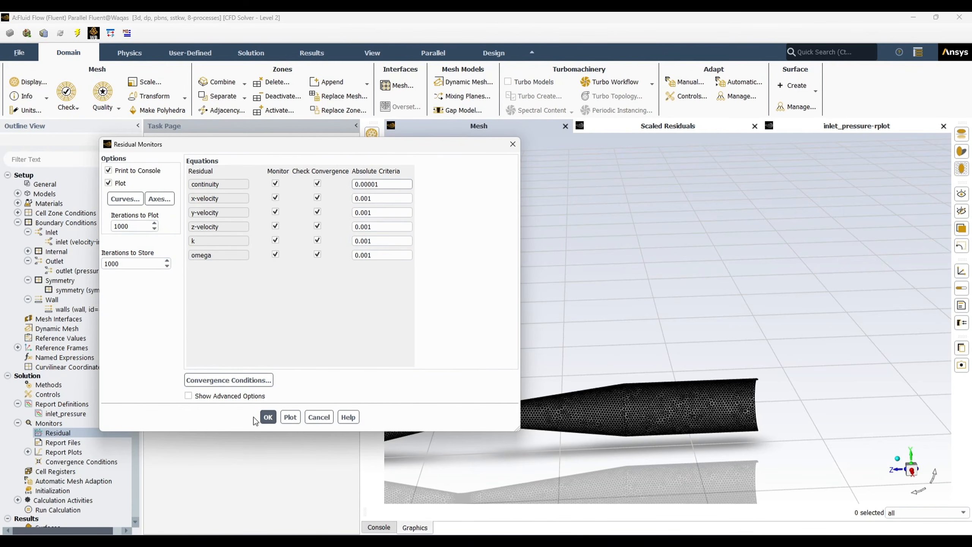
pyautogui.click(268, 417)
# Step: Continue the calculation using the changed settings for current and future calculations, and dismiss the completion message
pyautogui.click(255, 317)
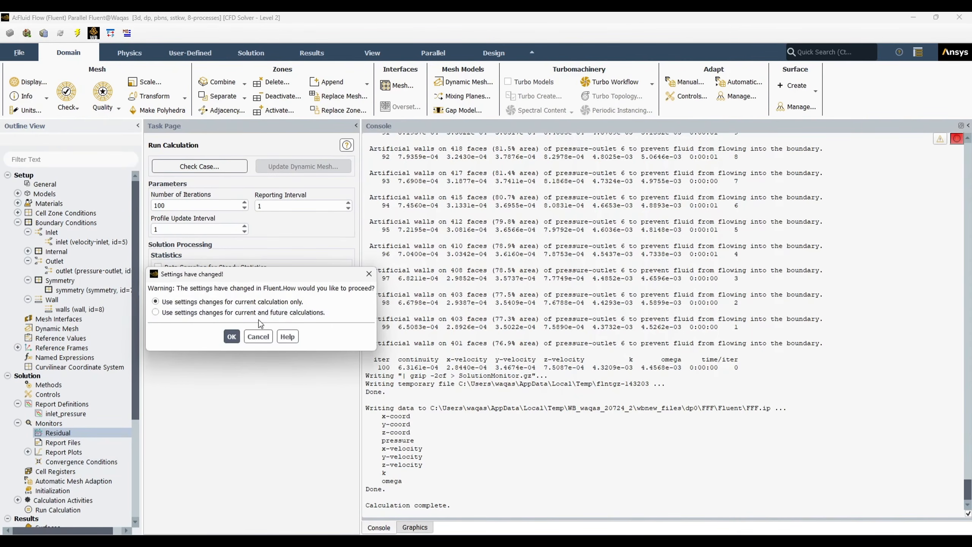
pyautogui.click(213, 313)
pyautogui.click(232, 337)
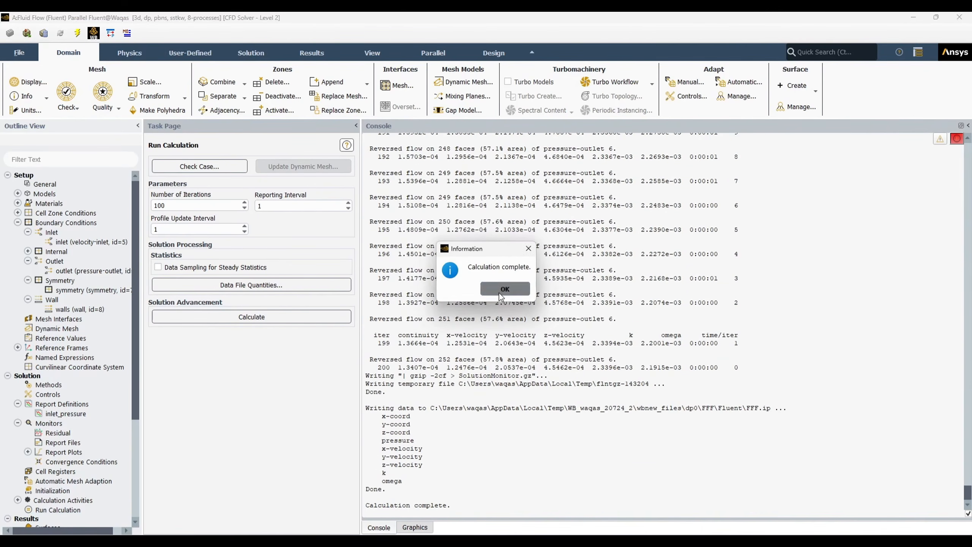
pyautogui.click(505, 290)
# Step: Create and display a velocity magnitude contour on the inlet, outlet, symmetry and walls surfaces
pyautogui.click(415, 527)
pyautogui.scroll(-2, 660, 388)
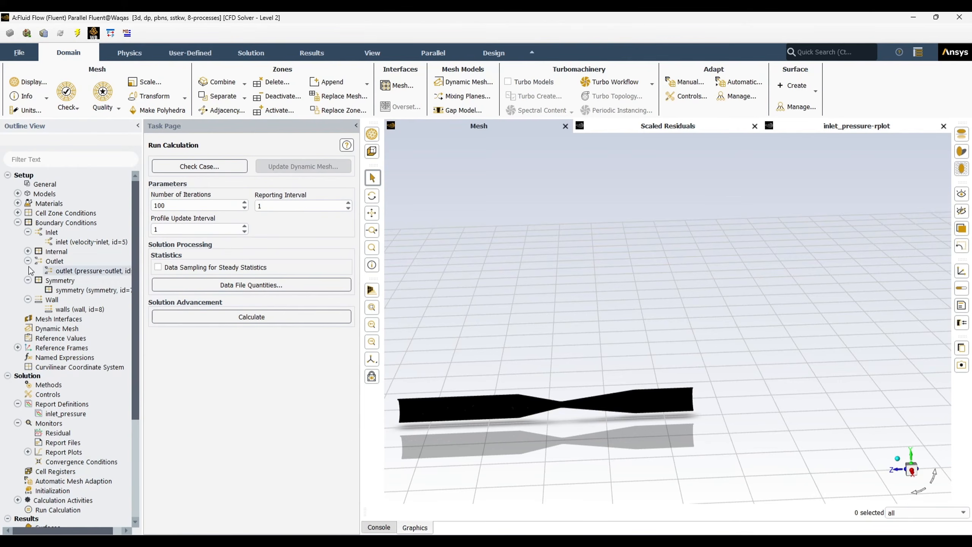
pyautogui.click(17, 223)
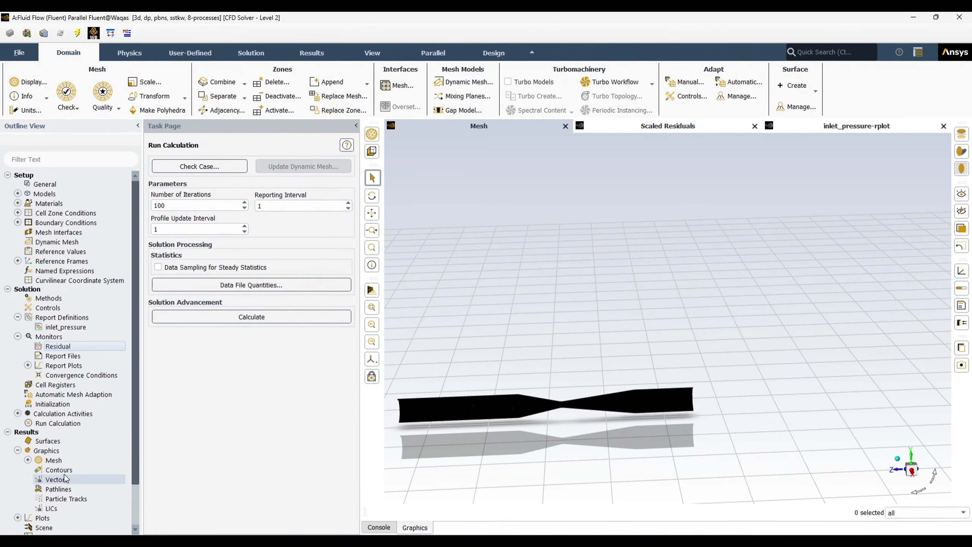
pyautogui.click(53, 472)
pyautogui.doubleClick(53, 474)
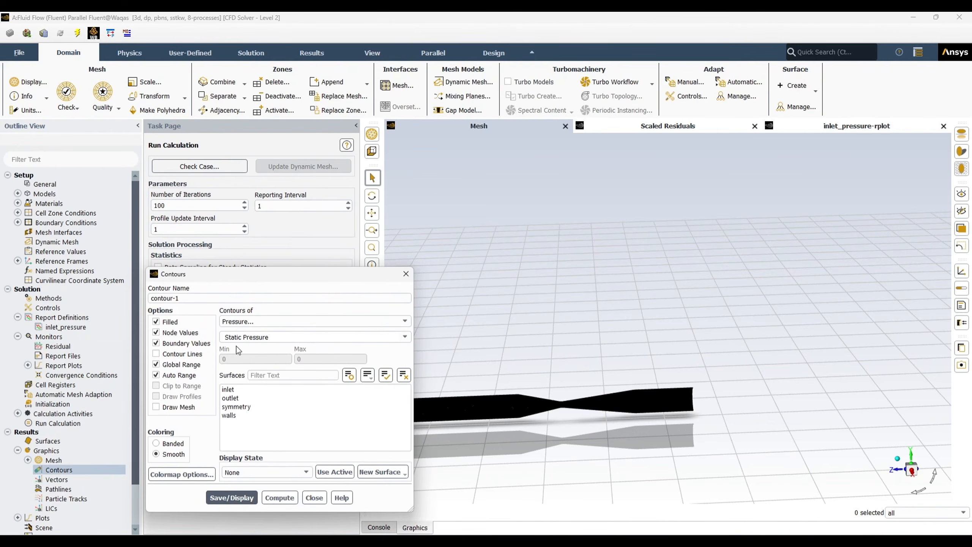
pyautogui.moveTo(308, 277); pyautogui.dragTo(254, 103)
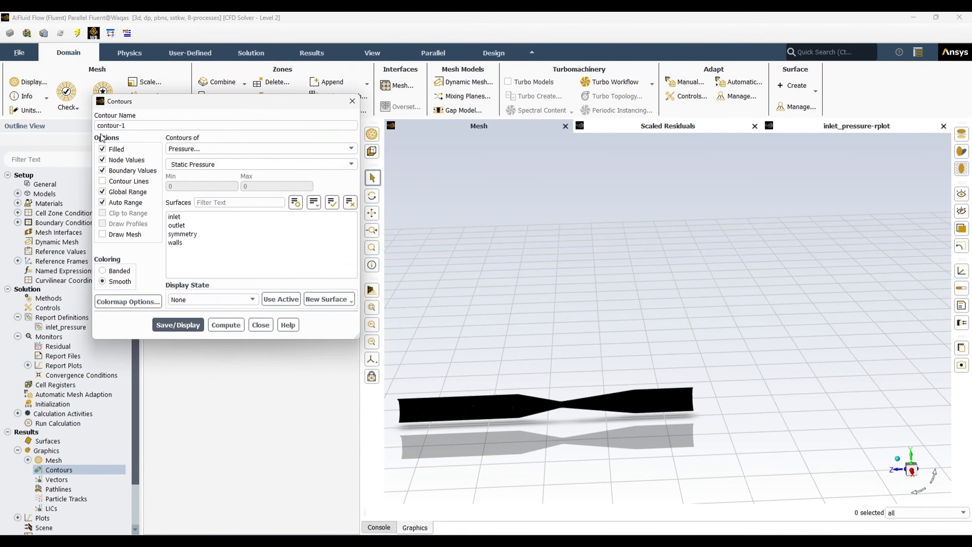
pyautogui.click(249, 149)
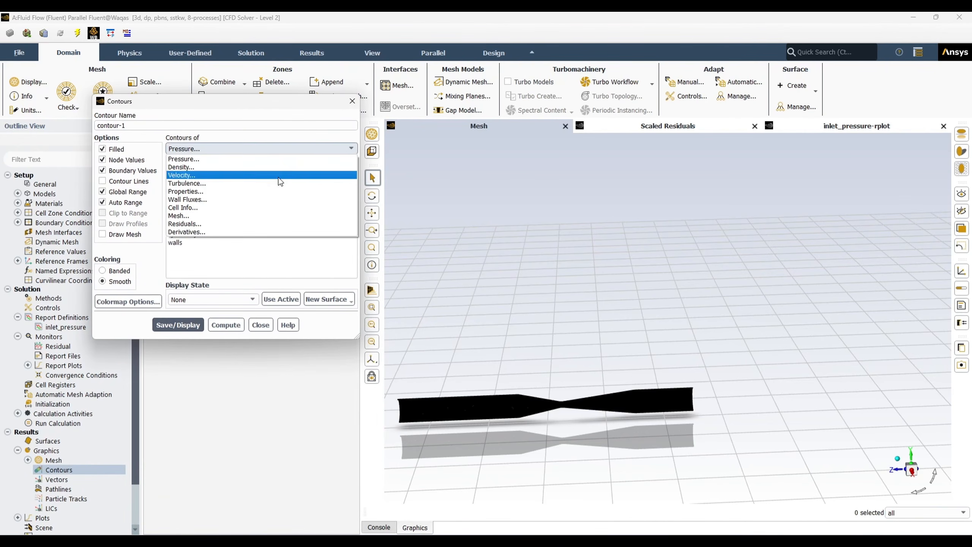
pyautogui.click(254, 175)
pyautogui.click(351, 164)
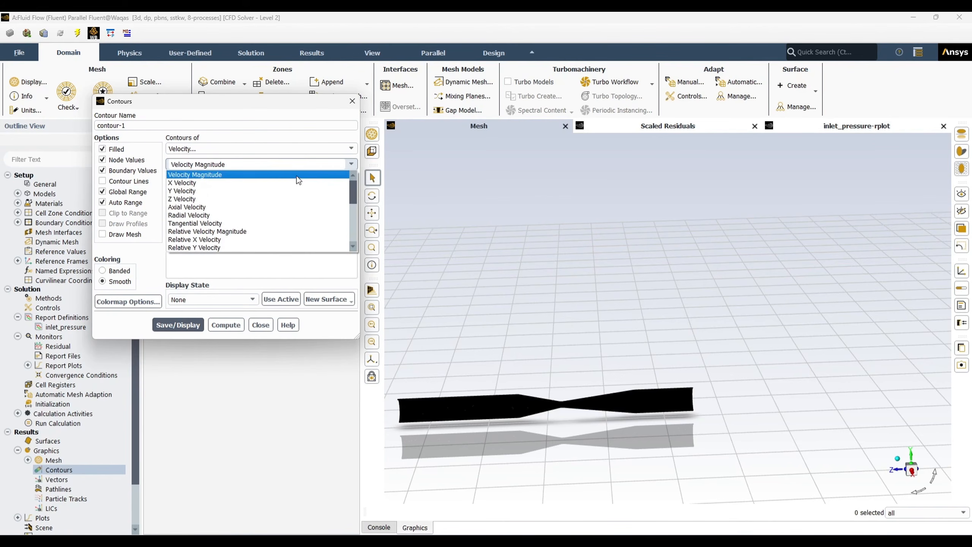
pyautogui.click(292, 170)
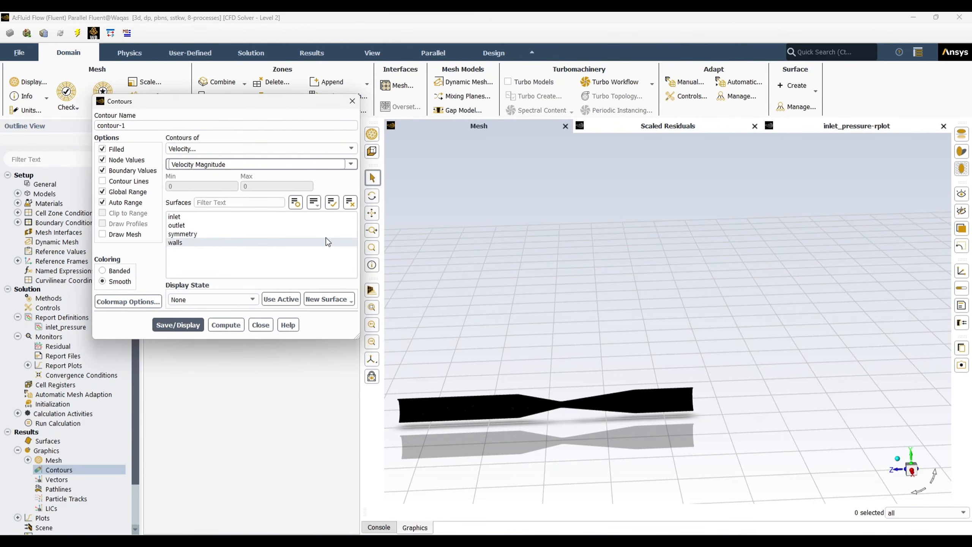
pyautogui.click(333, 205)
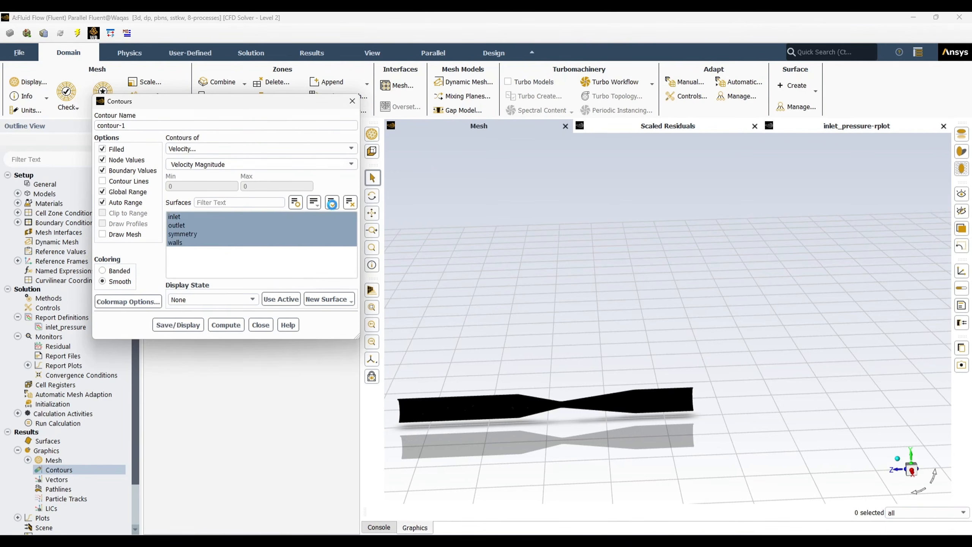
pyautogui.click(180, 325)
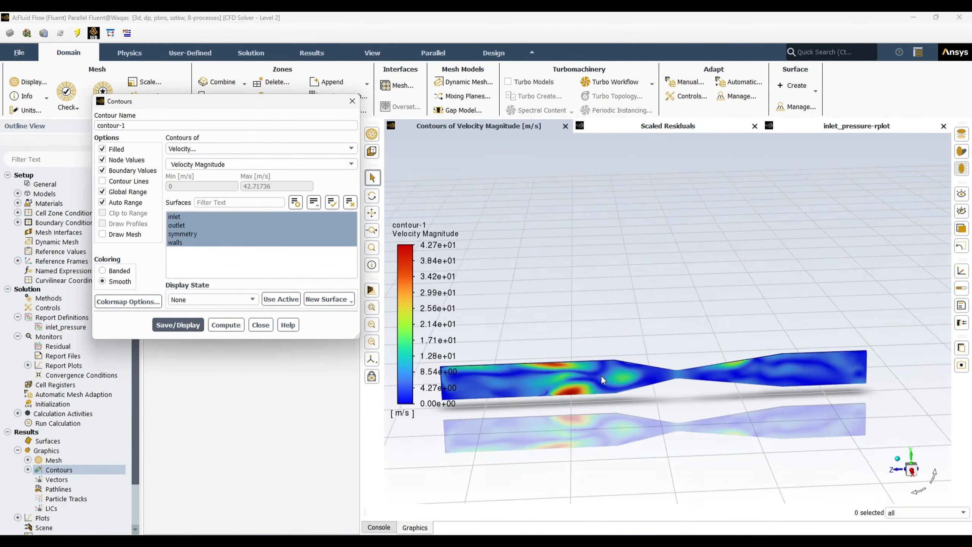
# Step: Examine the velocity magnitude distribution along the pipe and around the throat, and close the contour settings
pyautogui.moveTo(602, 375); pyautogui.dragTo(788, 370)
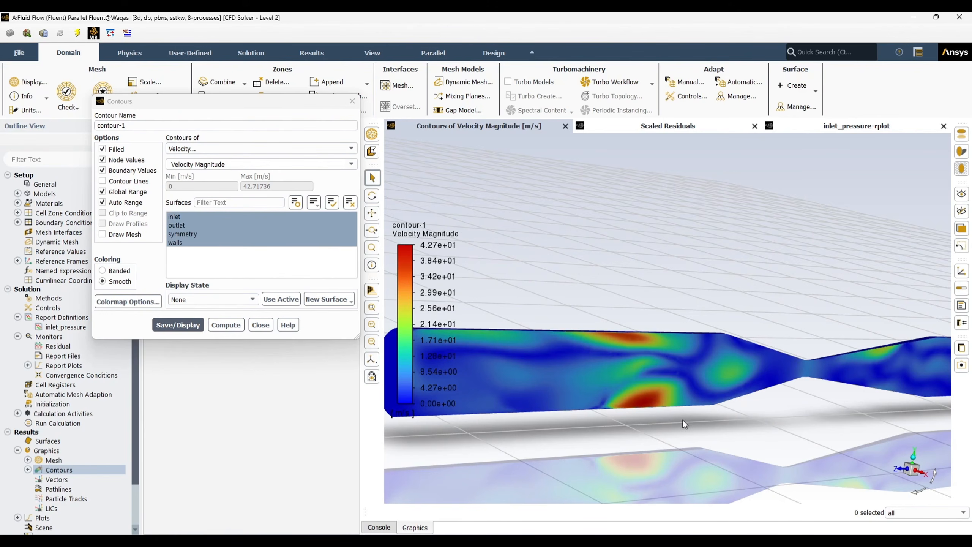
pyautogui.moveTo(683, 420); pyautogui.dragTo(584, 386)
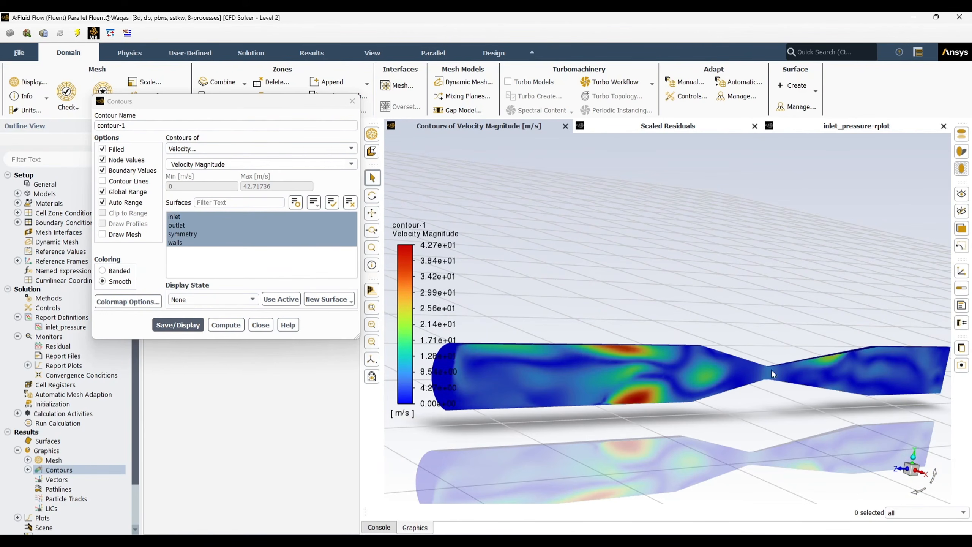
pyautogui.click(261, 325)
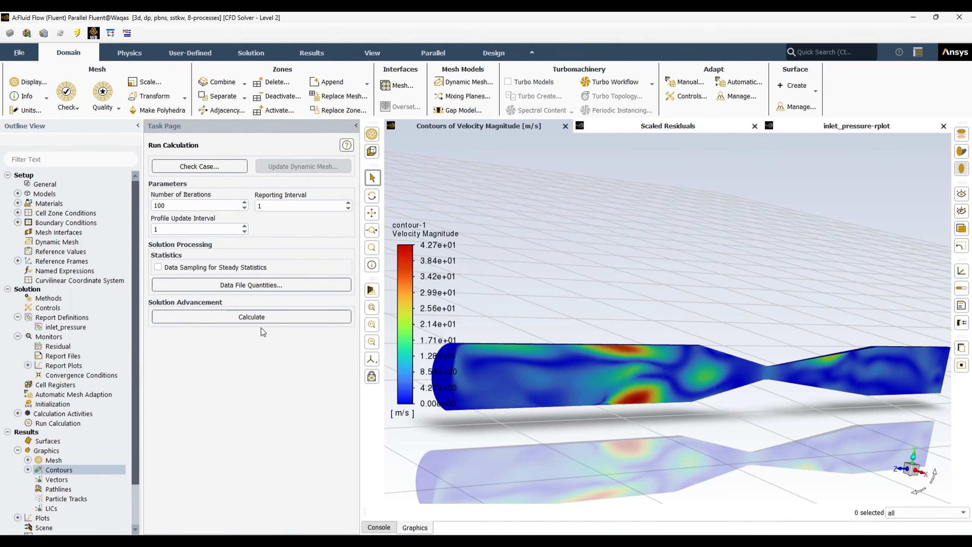
# Step: Check which material is assigned to the fff_solid fluid cell zone, and close its settings without changes
pyautogui.click(18, 213)
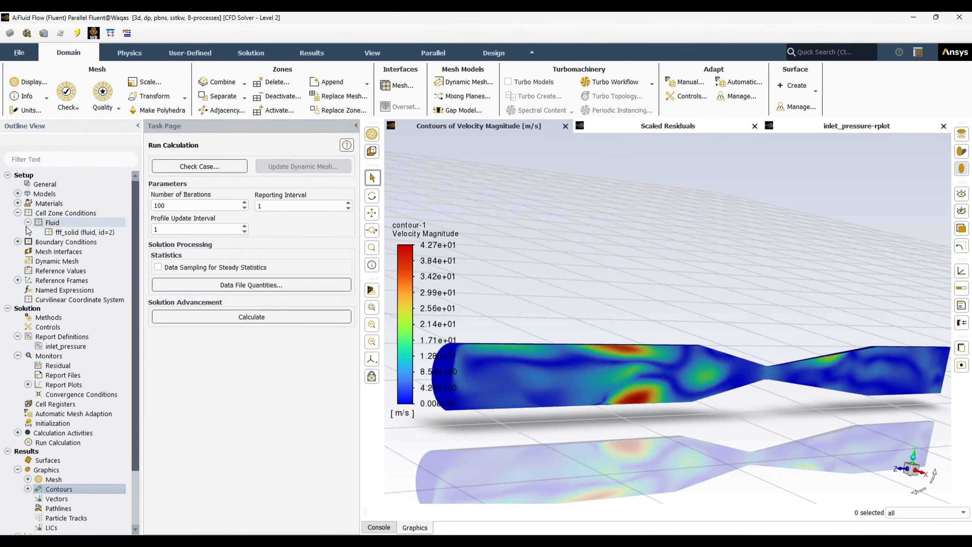
pyautogui.click(77, 232)
pyautogui.doubleClick(77, 233)
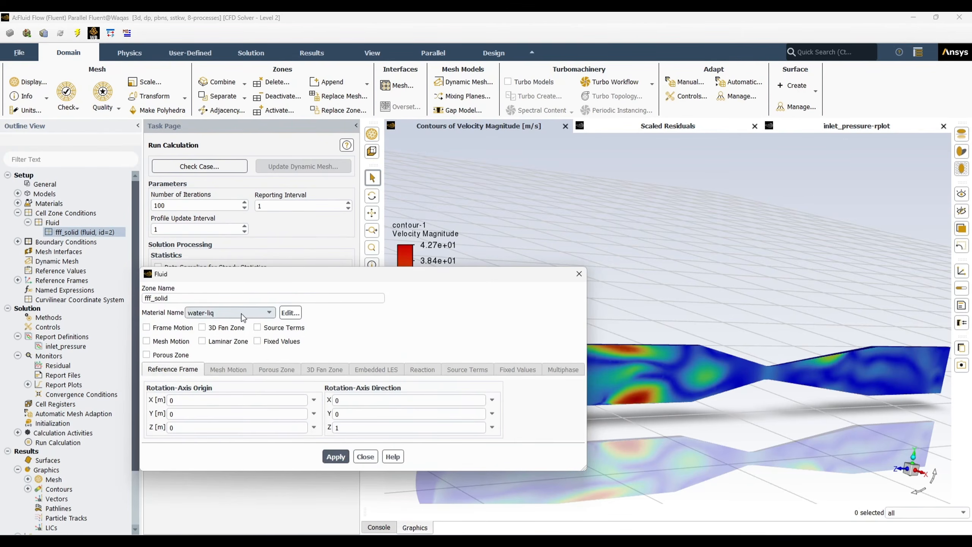
pyautogui.click(580, 274)
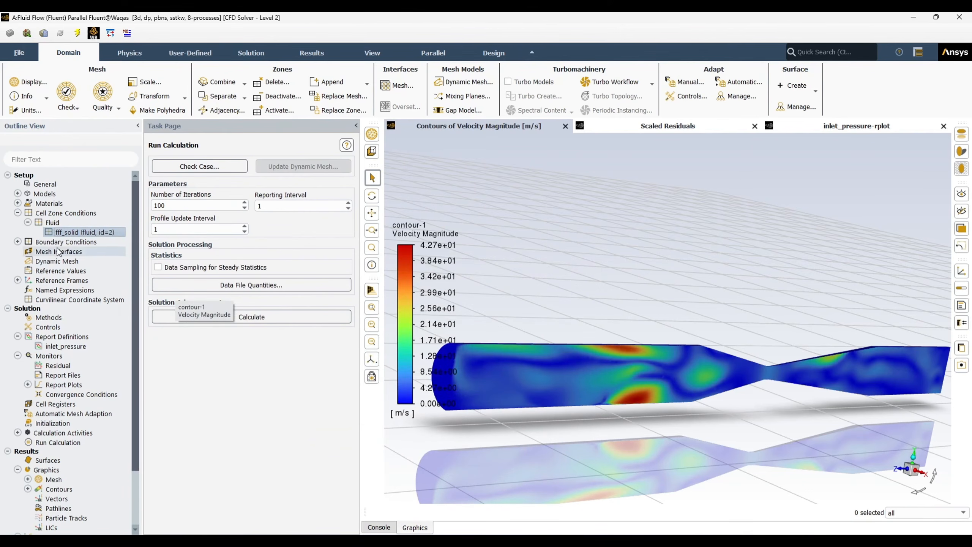
pyautogui.click(28, 222)
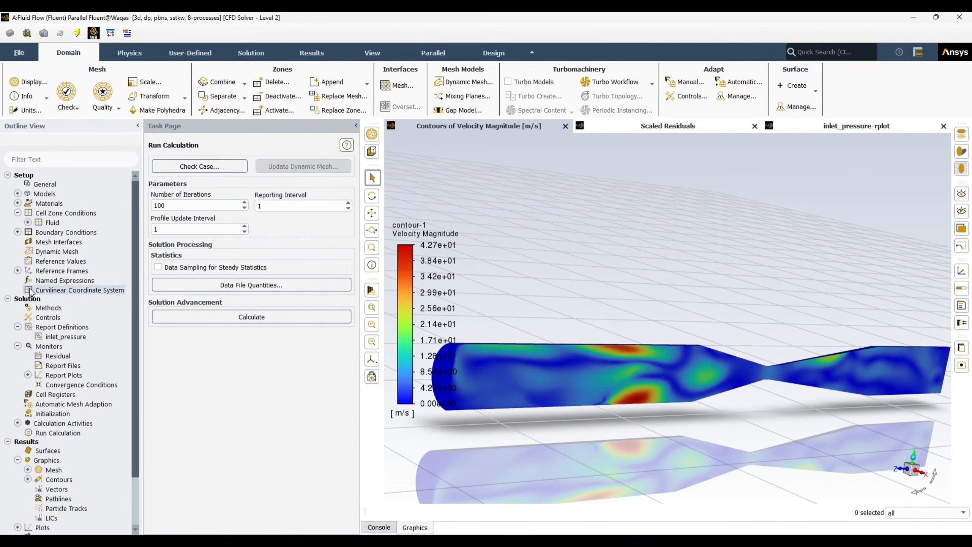
# Step: Set the inlet boundary's velocity magnitude to 0.1 m/s, apply it and close the settings
pyautogui.click(18, 232)
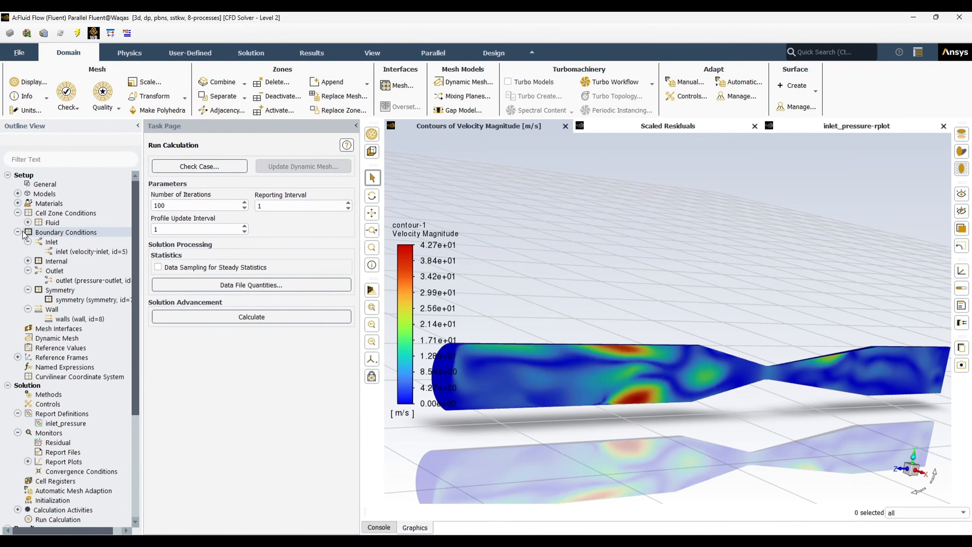
pyautogui.doubleClick(71, 253)
pyautogui.click(292, 274)
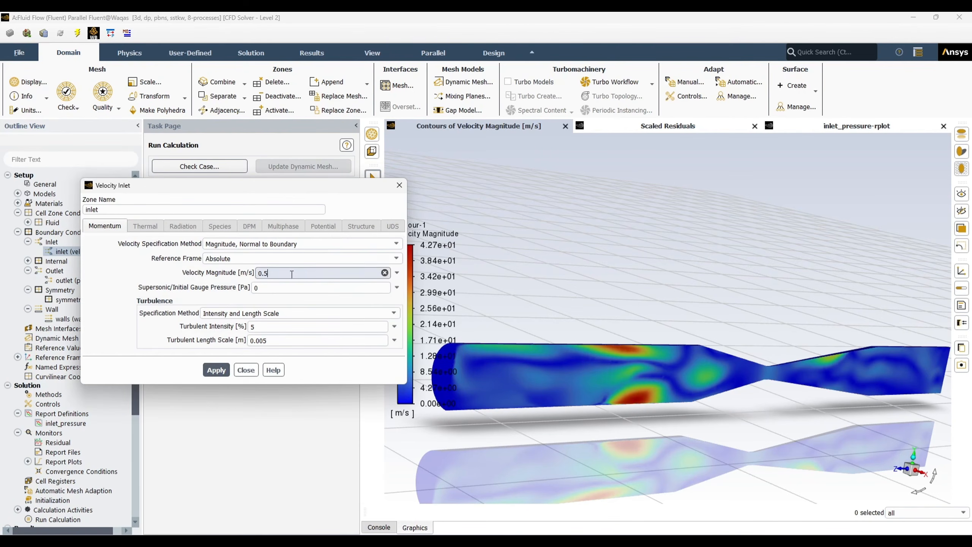
pyautogui.write('1')
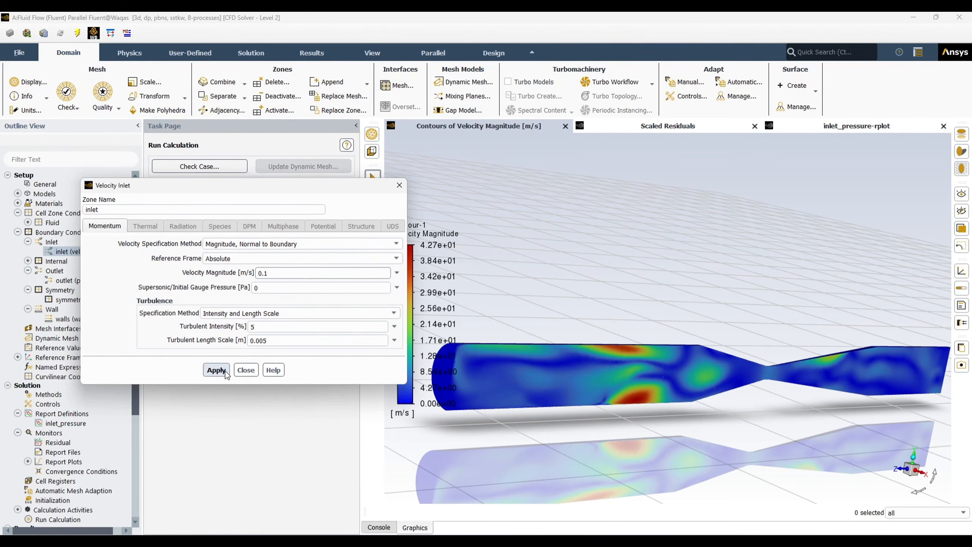
pyautogui.click(216, 370)
pyautogui.click(247, 370)
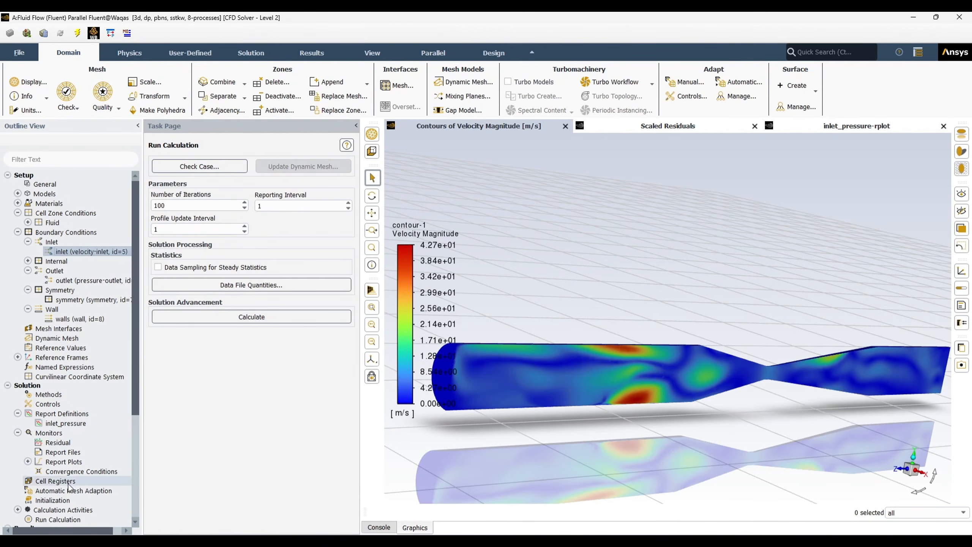
# Step: Initialize the solution and run the calculation with the changed inlet velocity
pyautogui.scroll(-2, 69, 487)
pyautogui.rightClick(59, 466)
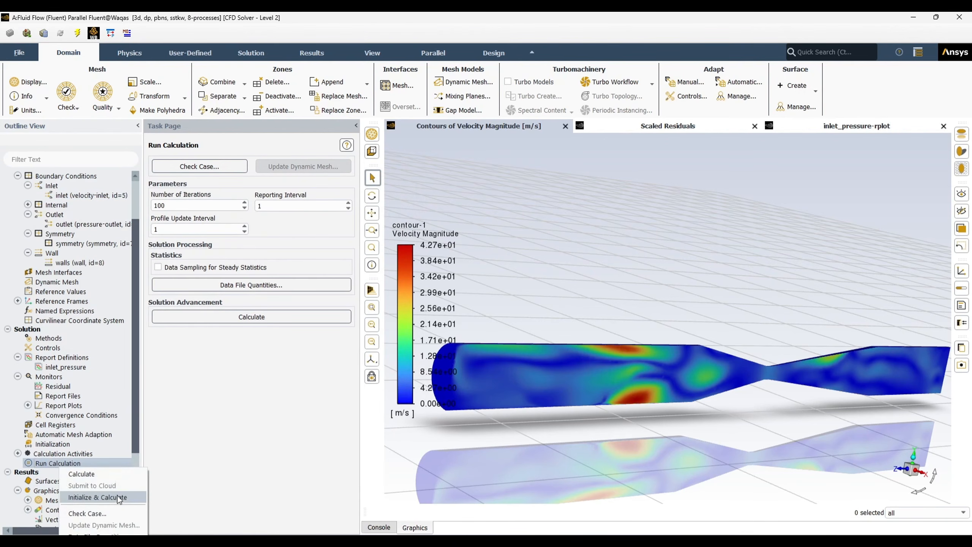
pyautogui.click(120, 497)
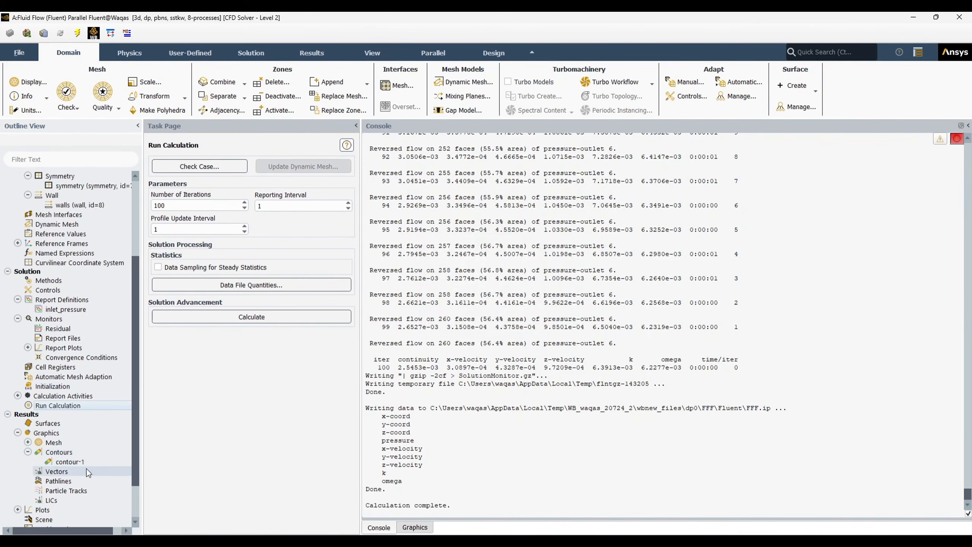
# Step: Redisplay contour-1 of velocity magnitude on the inlet, outlet, symmetry and walls surfaces using the recalculated results
pyautogui.doubleClick(81, 462)
pyautogui.click(179, 326)
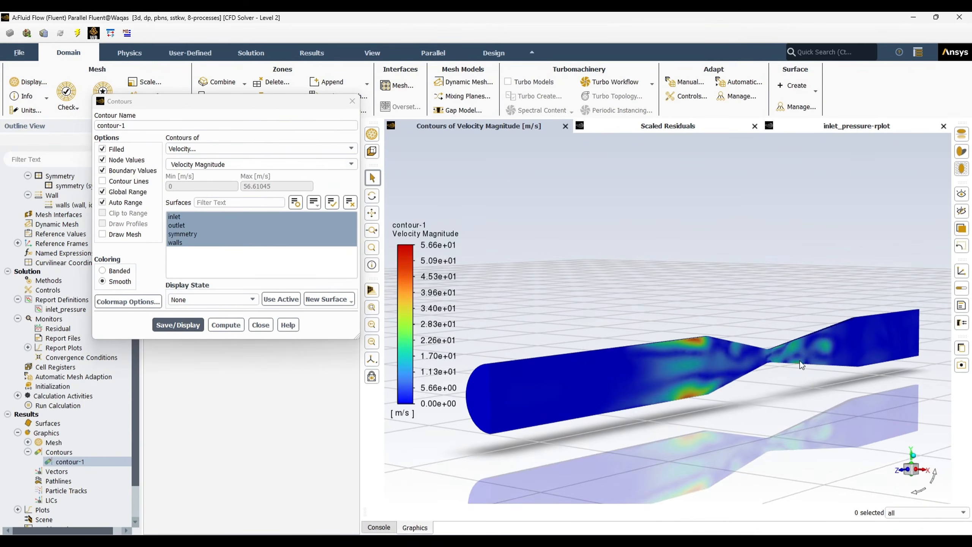
pyautogui.scroll(5, 800, 360)
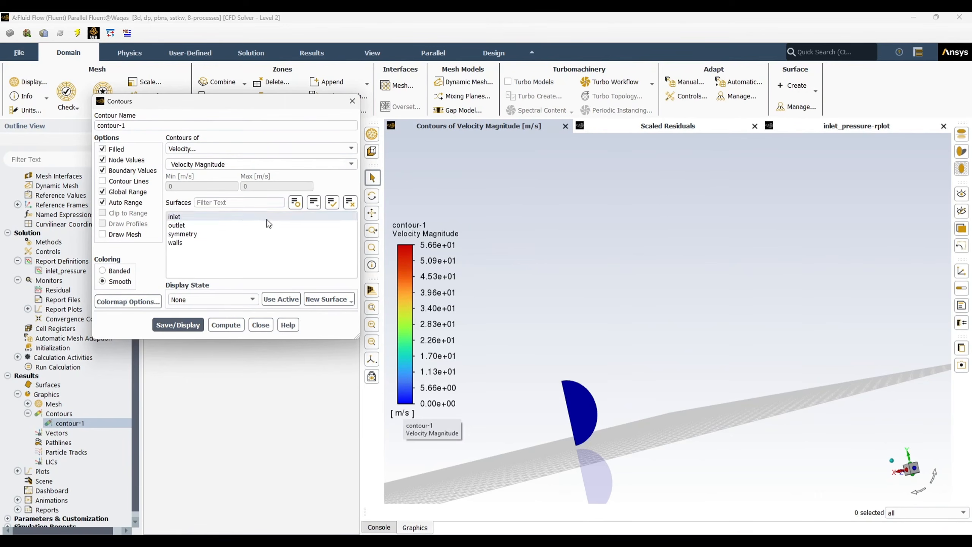
# Step: View the velocity magnitude contour on the inlet alone, and restore the display on all four surfaces
pyautogui.click(267, 219)
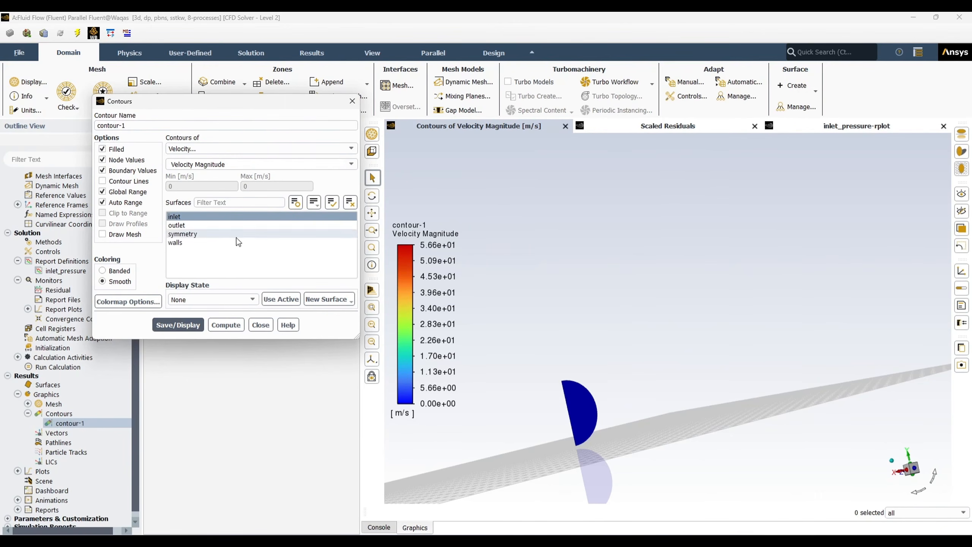
pyautogui.click(163, 327)
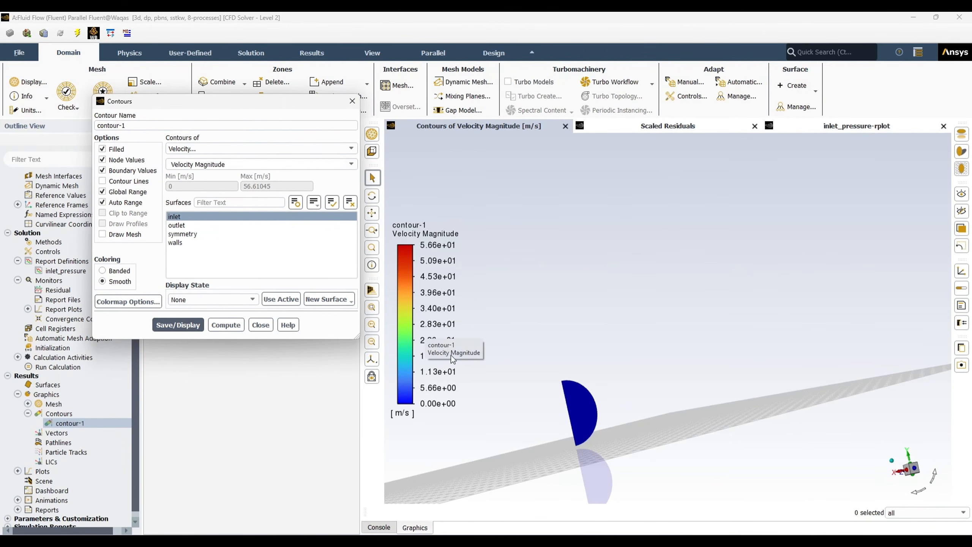
pyautogui.click(332, 202)
pyautogui.click(179, 325)
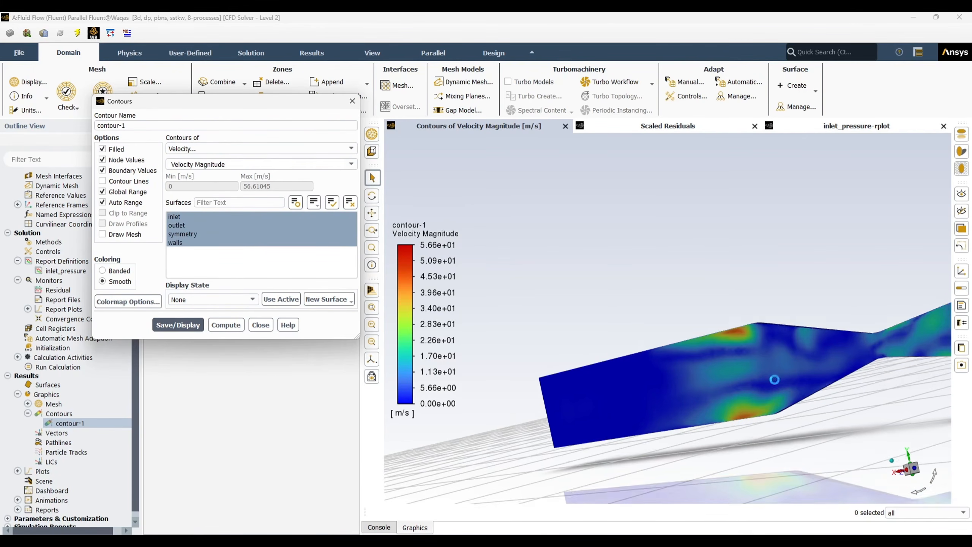
# Step: Inspect the velocity distribution just upstream of the converging section, and close the contour settings
pyautogui.scroll(5, 775, 380)
pyautogui.moveTo(753, 336); pyautogui.dragTo(680, 283, button='middle')
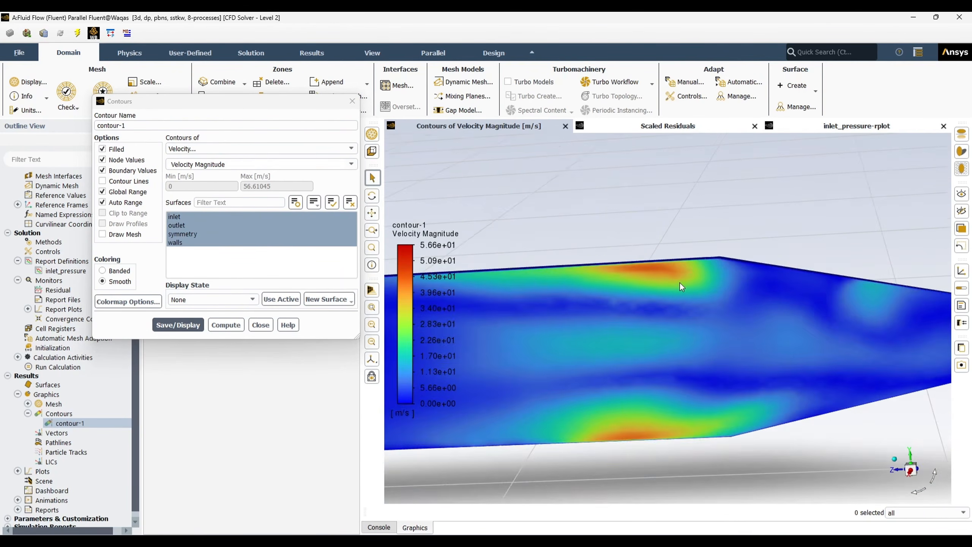
pyautogui.scroll(-3, 680, 287)
pyautogui.click(261, 325)
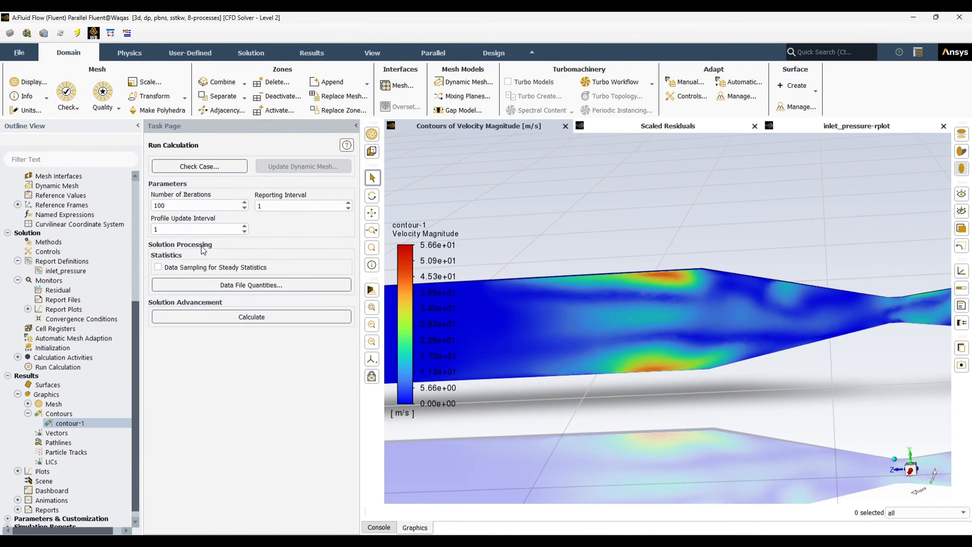
# Step: Change the pressure-velocity coupling scheme in the solution methods to Coupled
pyautogui.scroll(7, 61, 383)
pyautogui.scroll(-1, 58, 410)
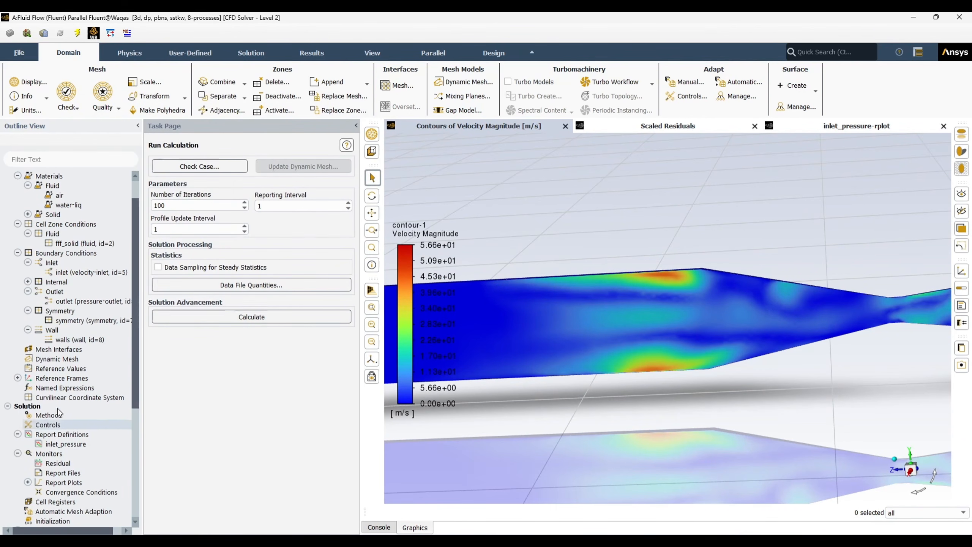
pyautogui.click(56, 415)
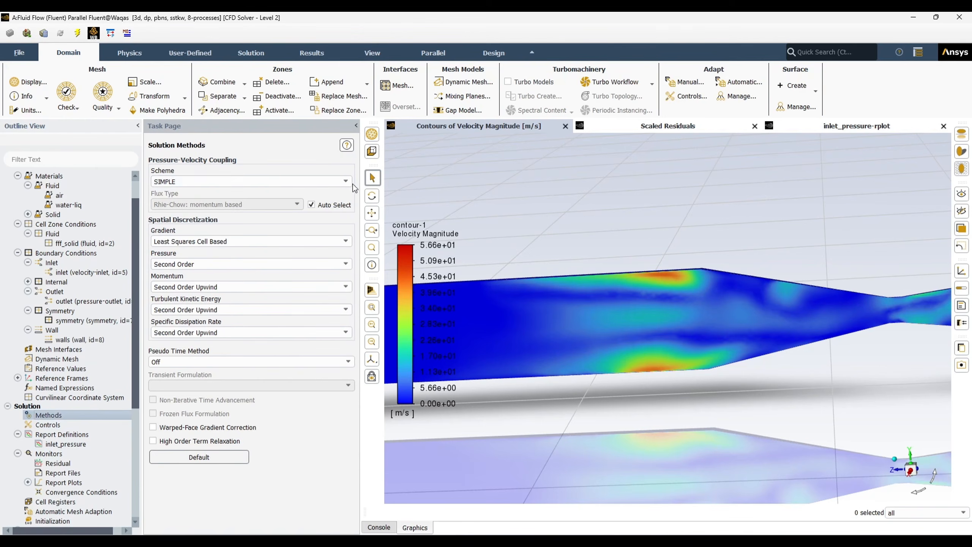
pyautogui.click(308, 182)
pyautogui.click(281, 216)
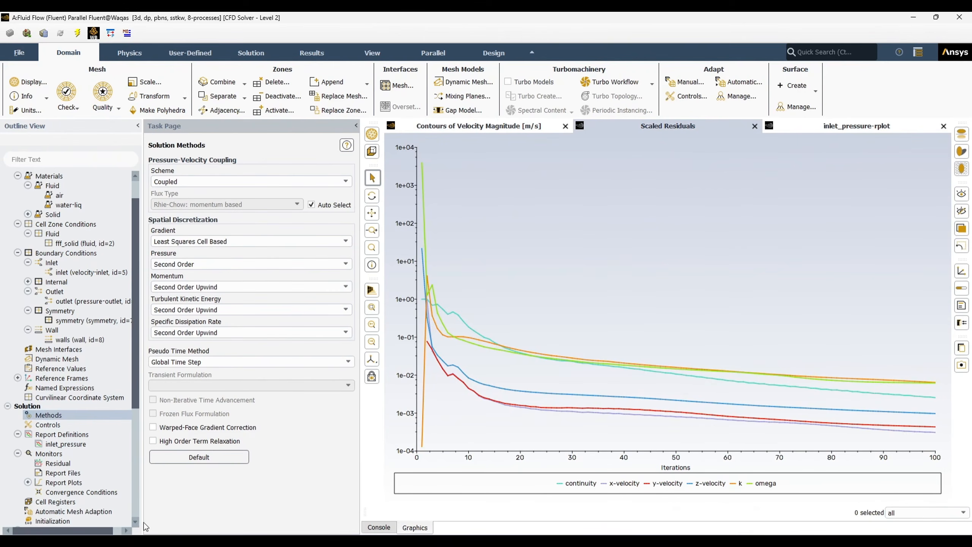
# Step: Initialize and calculate the solution with the Coupled scheme, and dismiss the completion message
pyautogui.scroll(-1, 31, 234)
pyautogui.scroll(3, 64, 383)
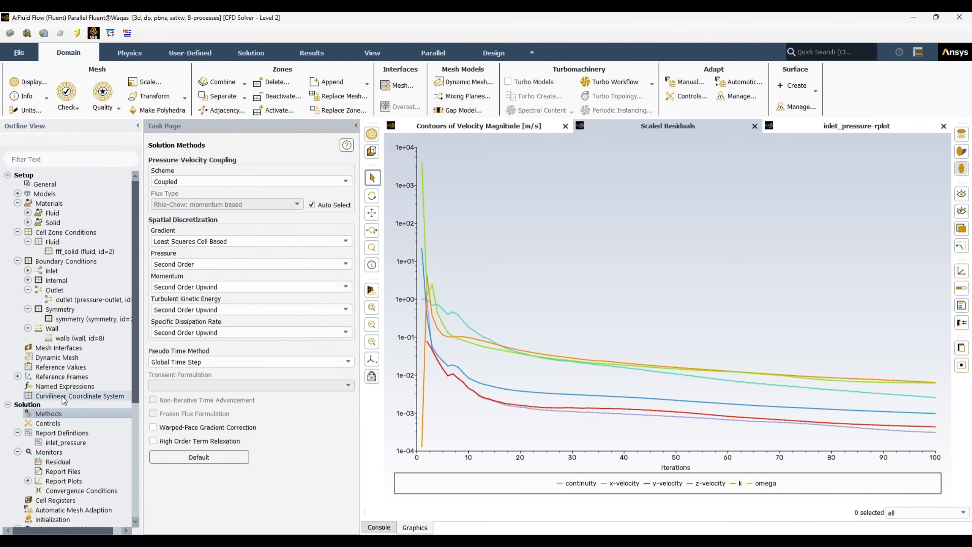
pyautogui.scroll(-2, 68, 485)
pyautogui.rightClick(72, 484)
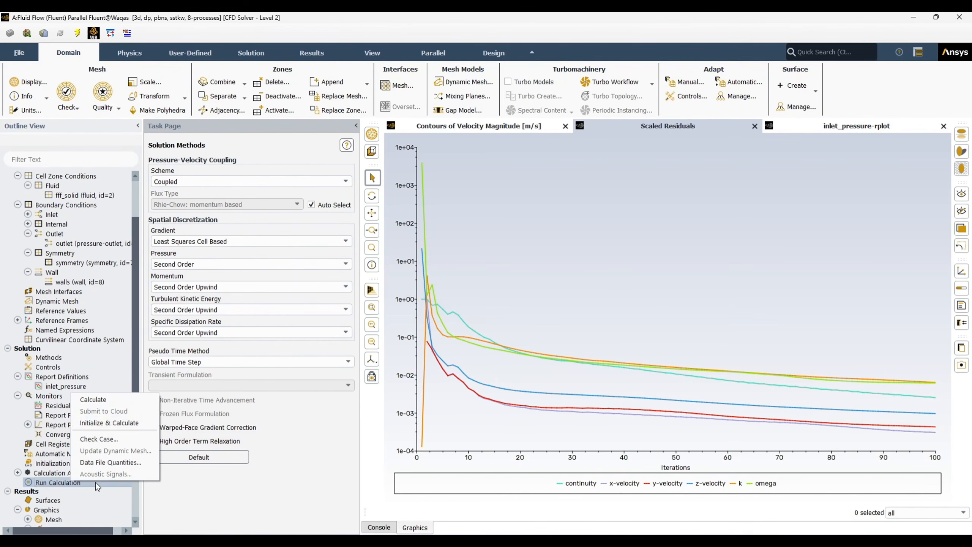
pyautogui.click(126, 423)
pyautogui.click(529, 295)
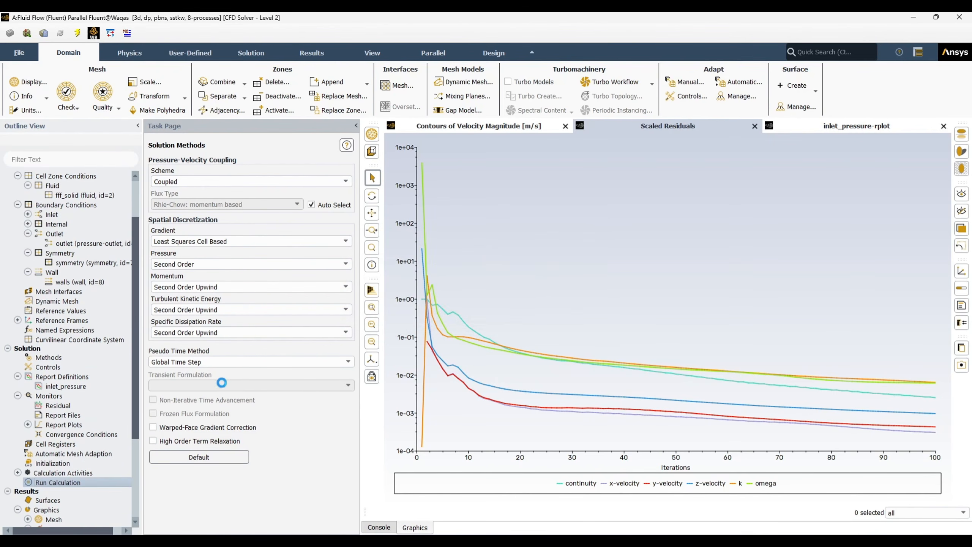
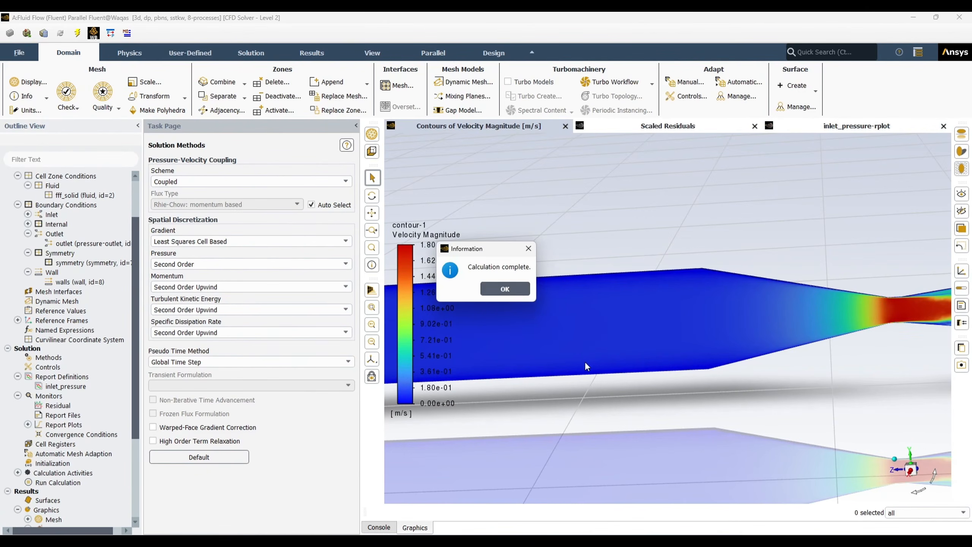
pyautogui.click(505, 289)
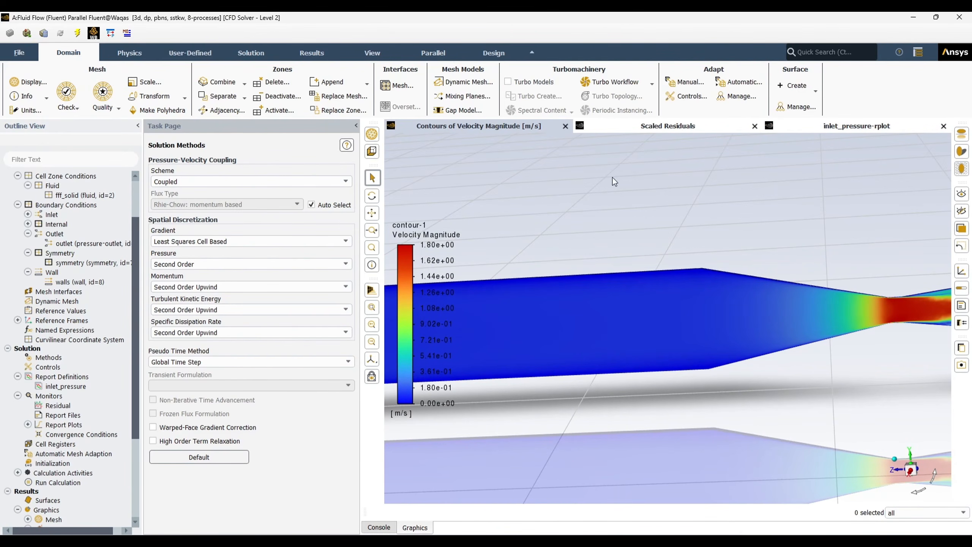
# Step: Examine the updated velocity magnitude contour along the whole pipe and close up at the throat
pyautogui.scroll(-5, 607, 314)
pyautogui.moveTo(688, 389)
pyautogui.mouseDown(button='middle')
pyautogui.moveTo(661, 336)
pyautogui.moveTo(713, 379)
pyautogui.moveTo(708, 385)
pyautogui.mouseUp(button='middle')
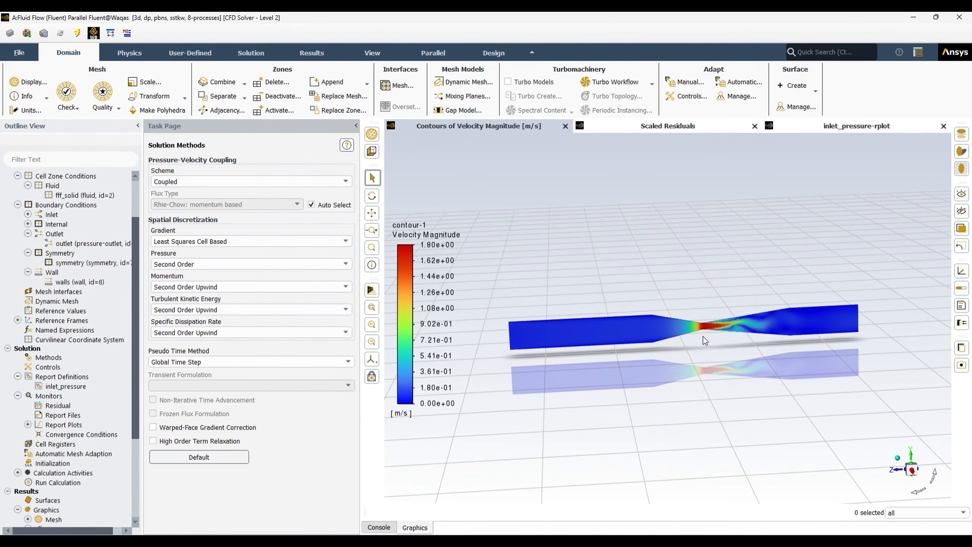
pyautogui.scroll(2, 701, 336)
pyautogui.scroll(4, 695, 320)
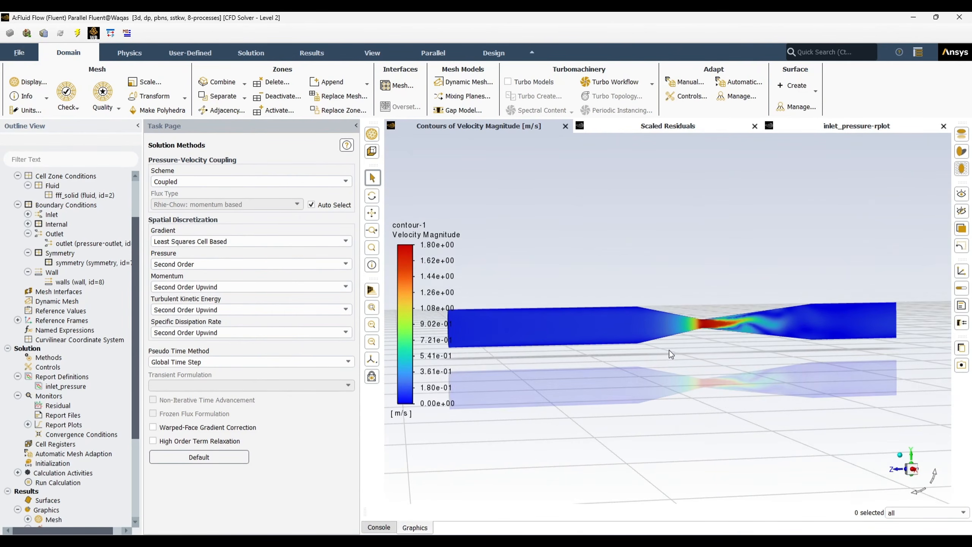
pyautogui.scroll(6, 696, 324)
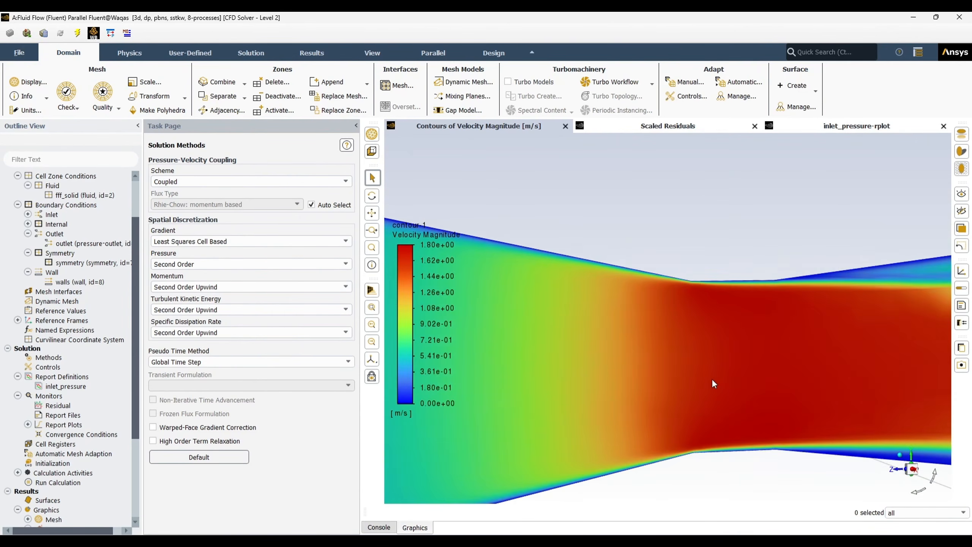
pyautogui.scroll(-10, 739, 358)
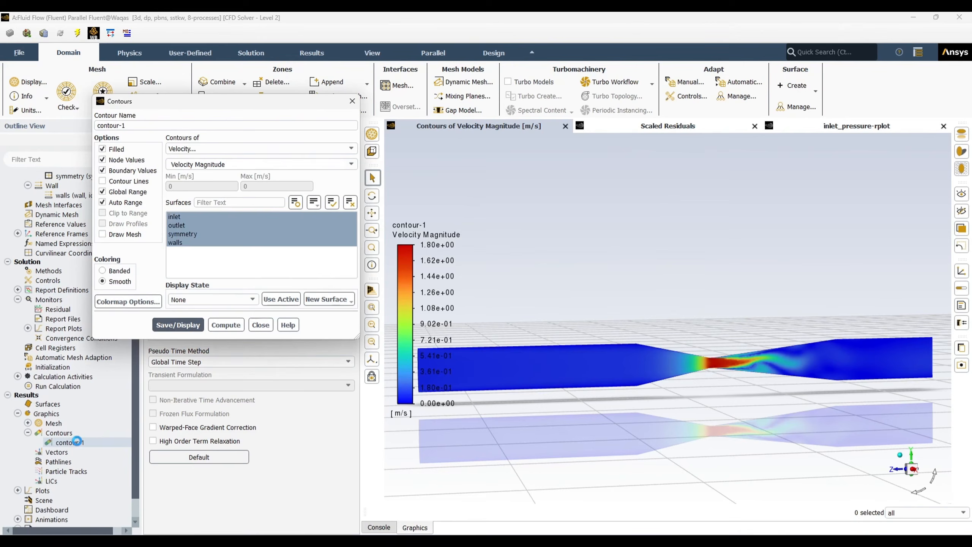
# Step: Change contour-1 to show total pressure on all four surfaces, and display it along the whole pipe
pyautogui.click(348, 148)
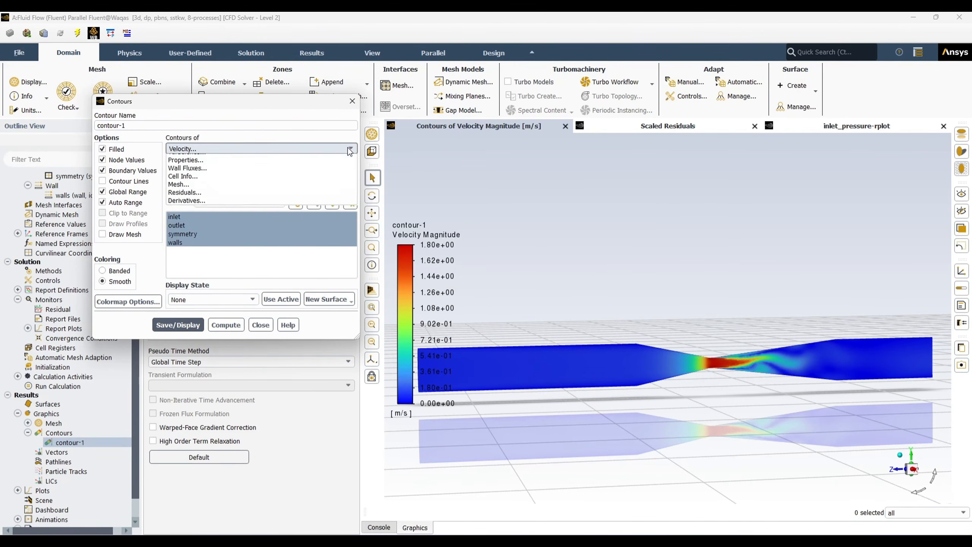
pyautogui.click(307, 160)
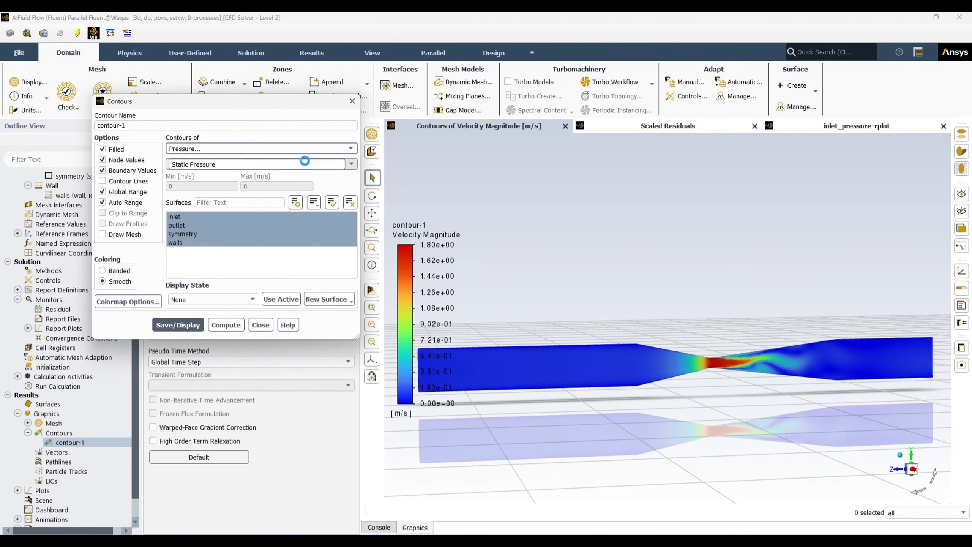
pyautogui.click(304, 164)
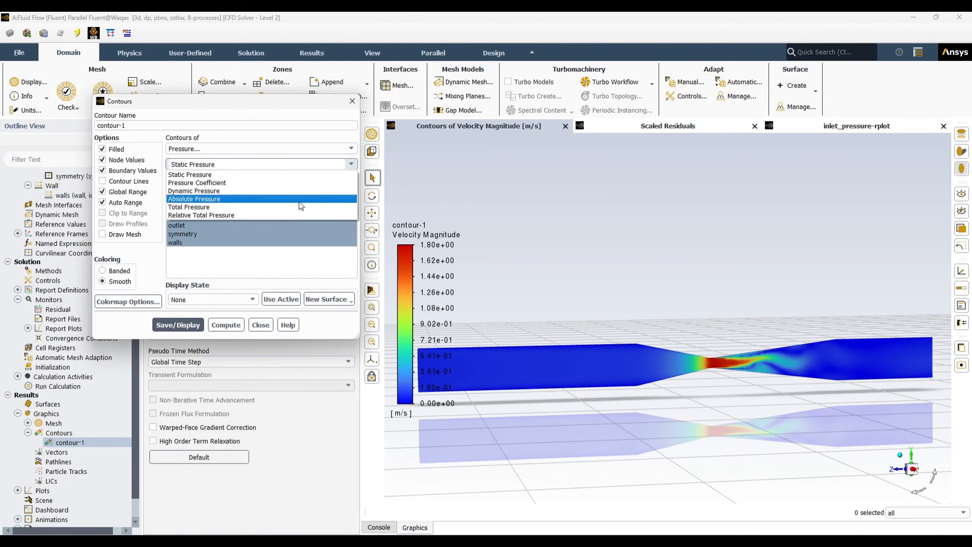
pyautogui.click(296, 209)
pyautogui.click(178, 324)
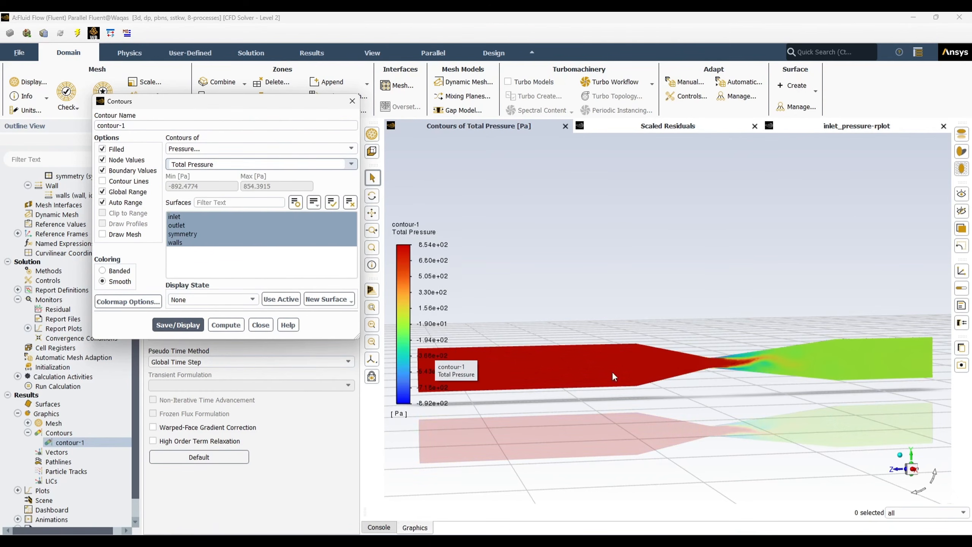
pyautogui.scroll(-4, 723, 385)
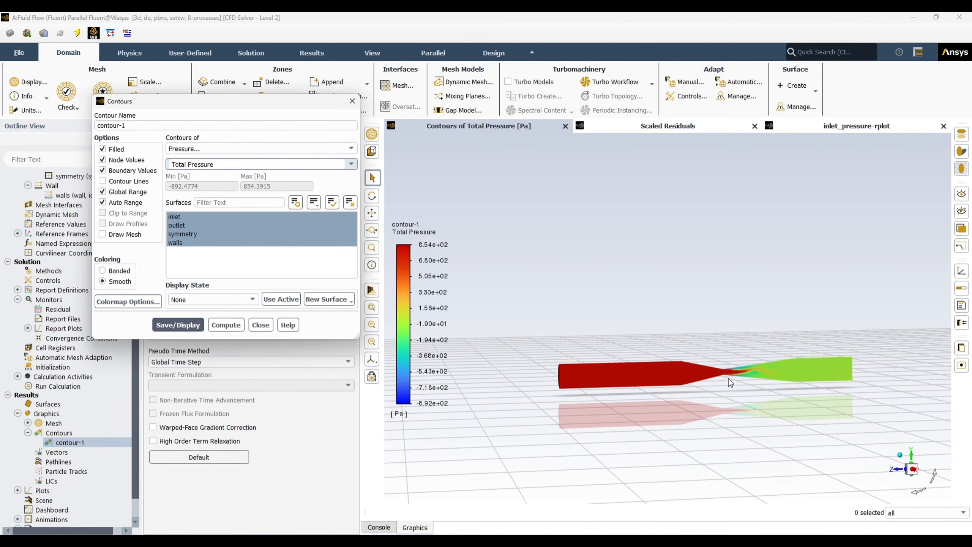
# Step: Change contour-1 to show velocity magnitude on all four surfaces, display it, and examine the near-wall layer at the throat
pyautogui.click(341, 149)
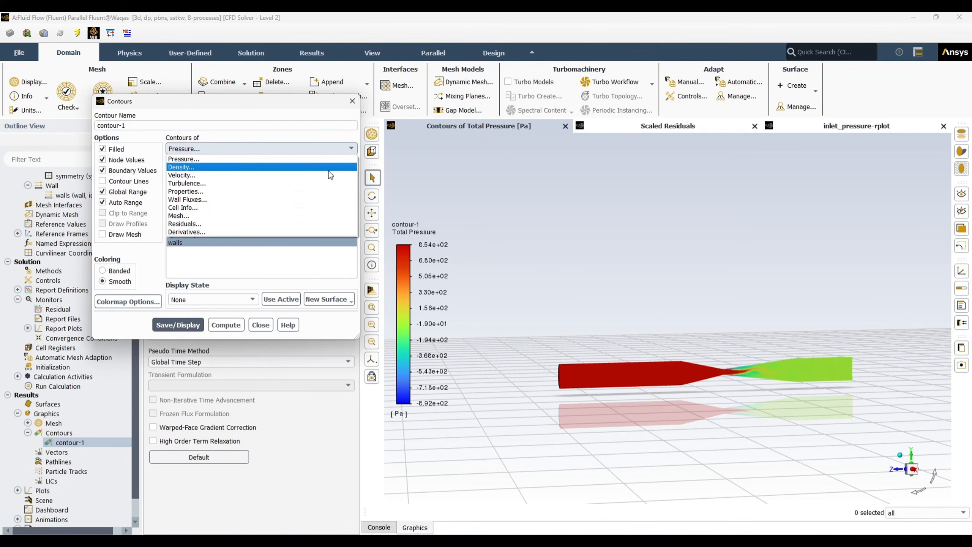
pyautogui.click(327, 175)
pyautogui.scroll(5, 729, 389)
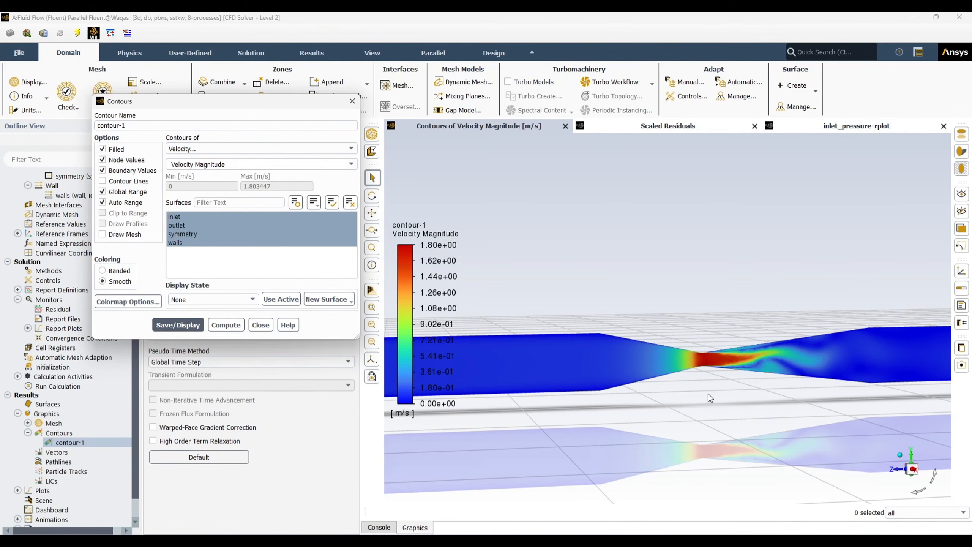
pyautogui.scroll(5, 710, 398)
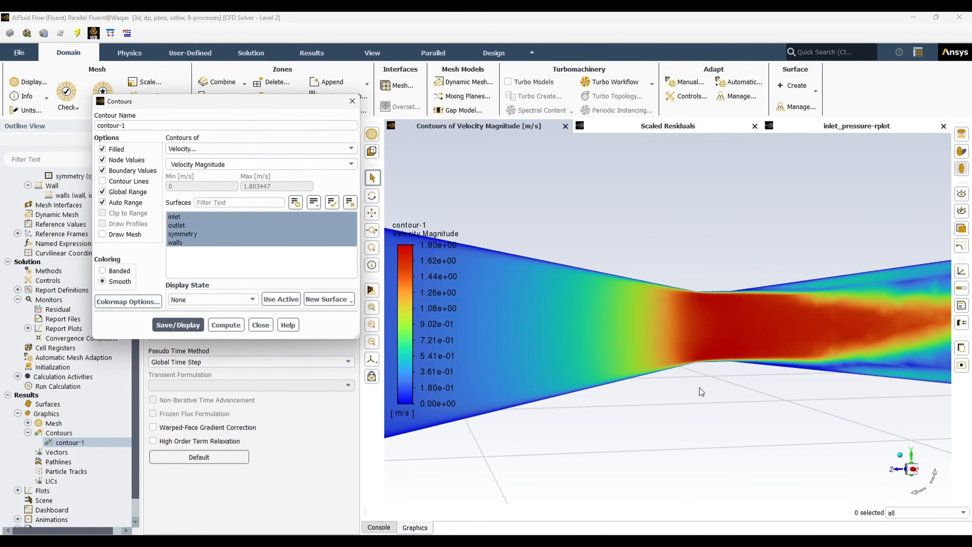
pyautogui.scroll(8, 665, 311)
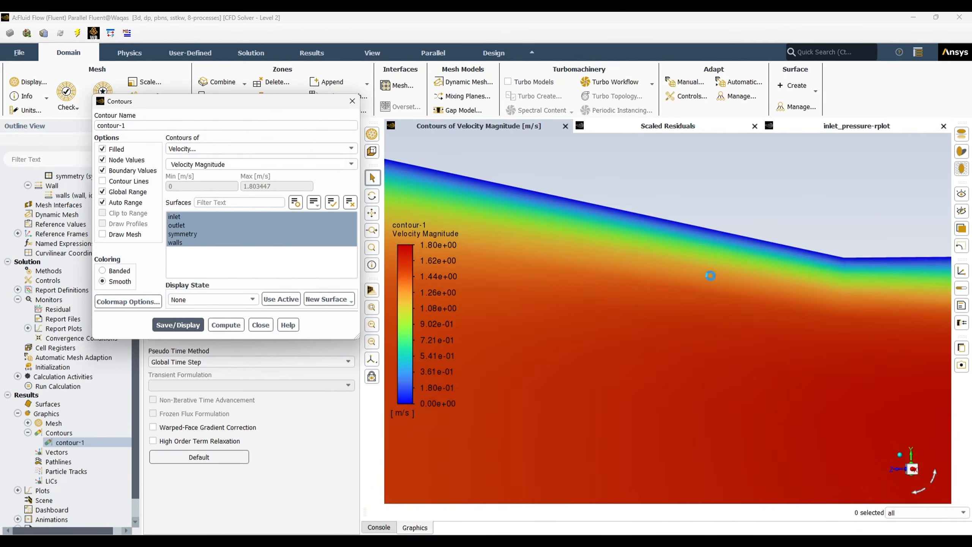
pyautogui.scroll(-2, 759, 292)
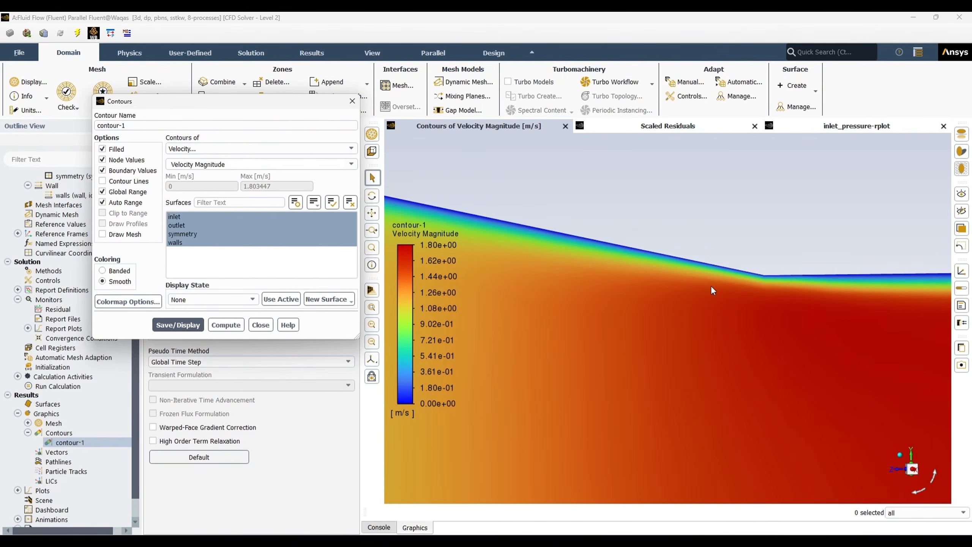
pyautogui.scroll(-5, 720, 322)
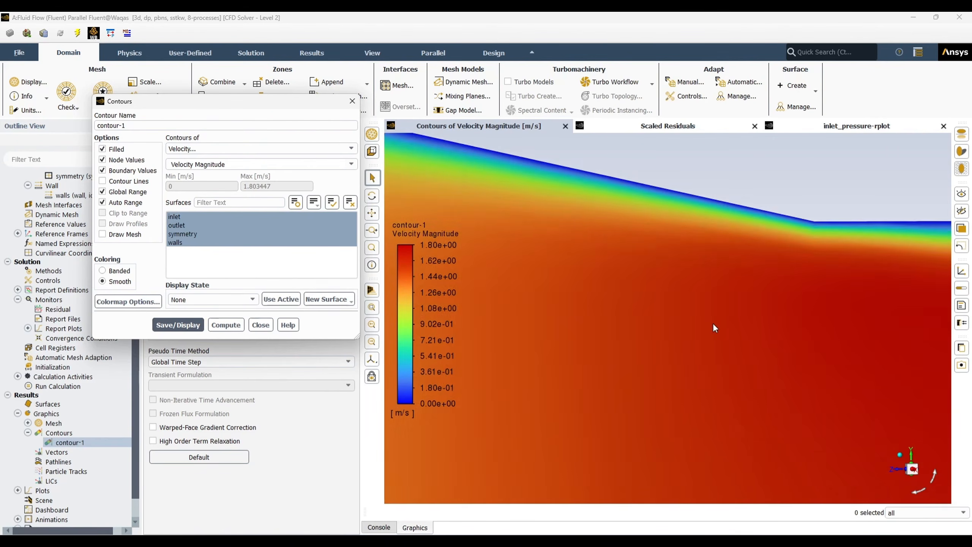
pyautogui.scroll(-4, 720, 337)
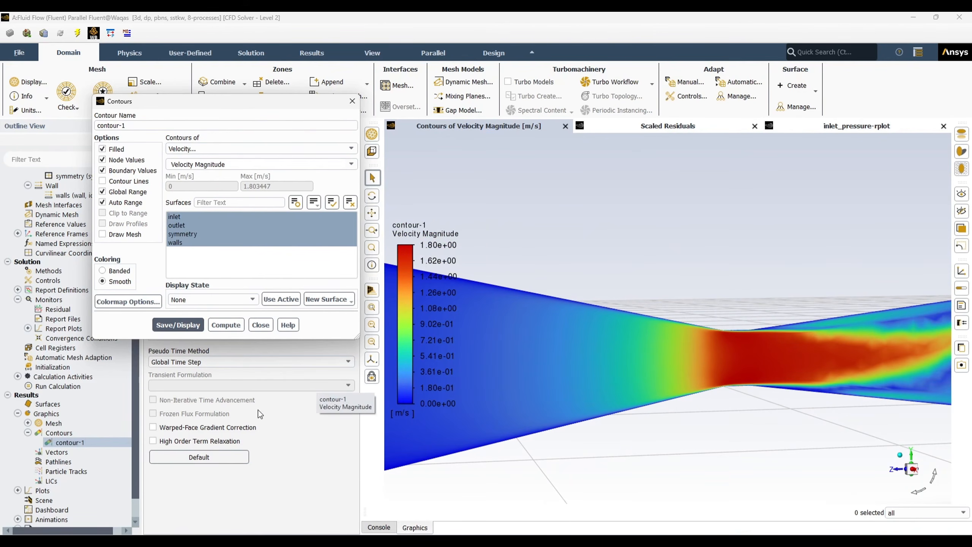
# Step: Overlay the mesh on the velocity magnitude contour and inspect the near-wall cell layers at the throat
pyautogui.click(103, 234)
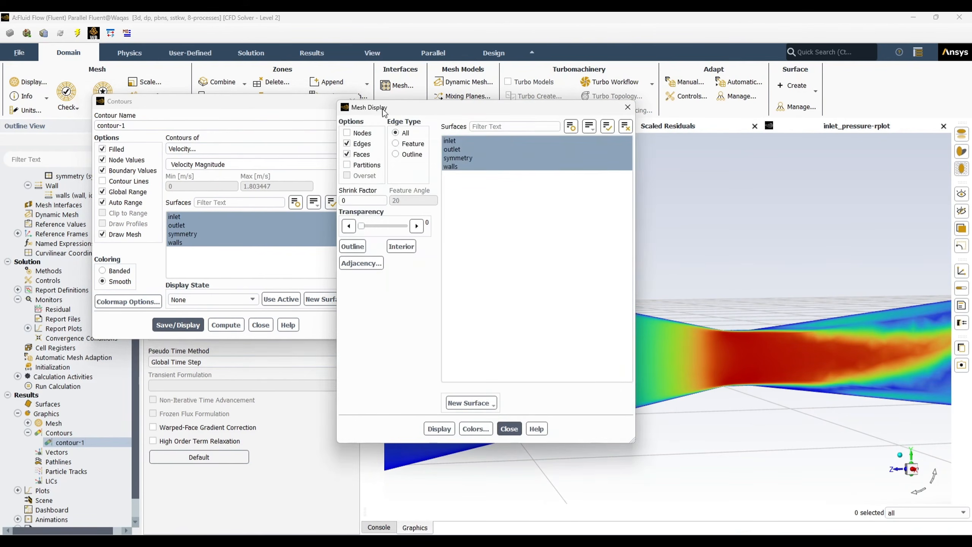
pyautogui.click(179, 324)
pyautogui.click(260, 325)
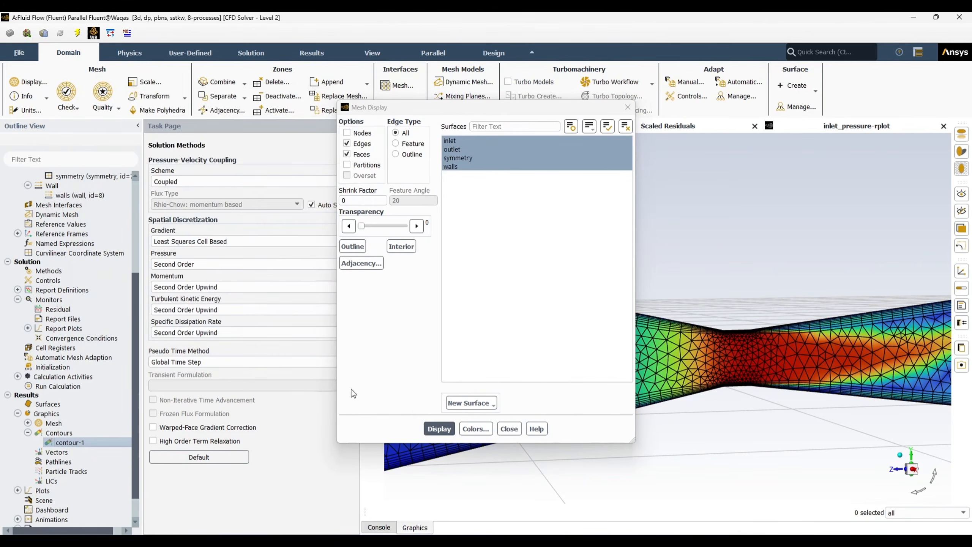
pyautogui.click(509, 429)
pyautogui.scroll(5, 687, 329)
pyautogui.scroll(4, 718, 346)
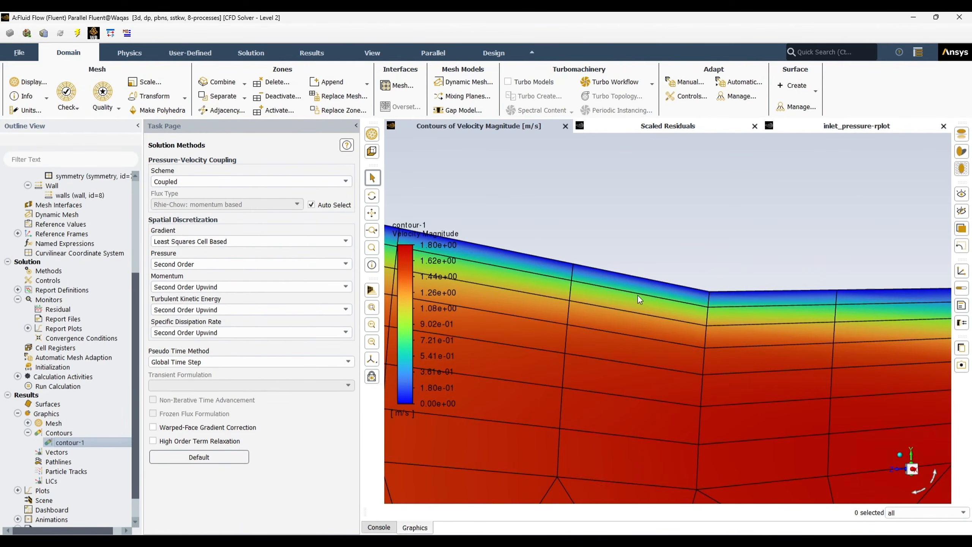
pyautogui.scroll(-6, 654, 278)
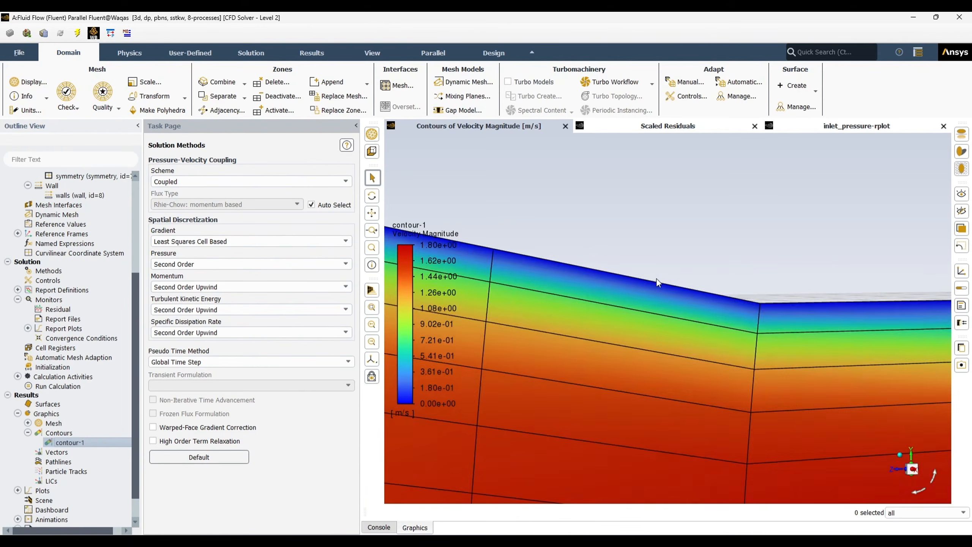
# Step: Reopen contour-1 and set its plotted quantity to Wall Yplus from the turbulence variables
pyautogui.doubleClick(60, 444)
pyautogui.click(349, 148)
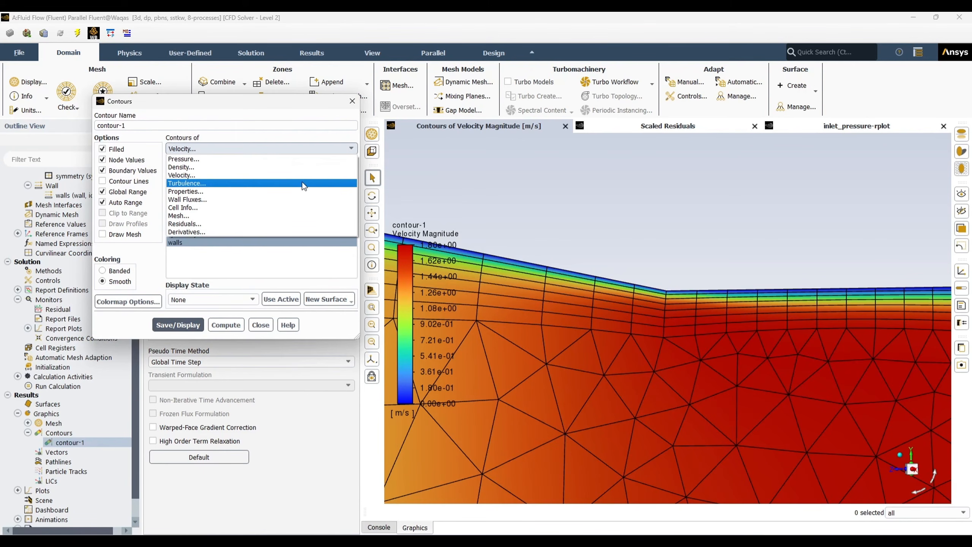
pyautogui.click(298, 191)
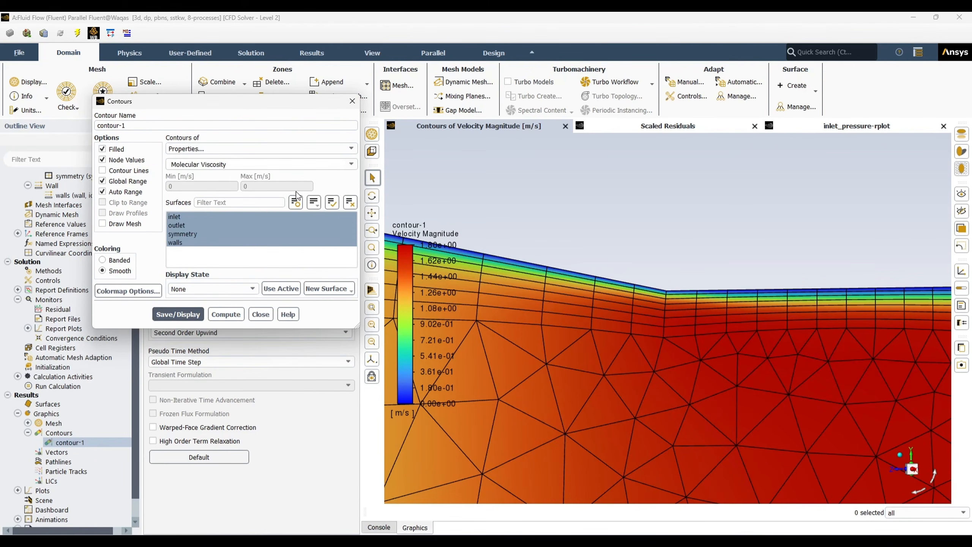
pyautogui.click(353, 149)
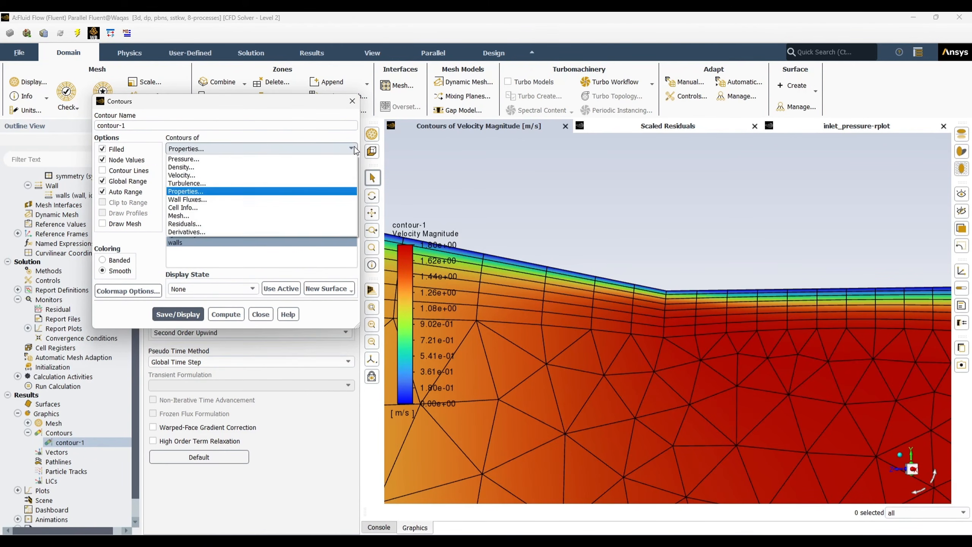
pyautogui.click(323, 184)
pyautogui.click(328, 164)
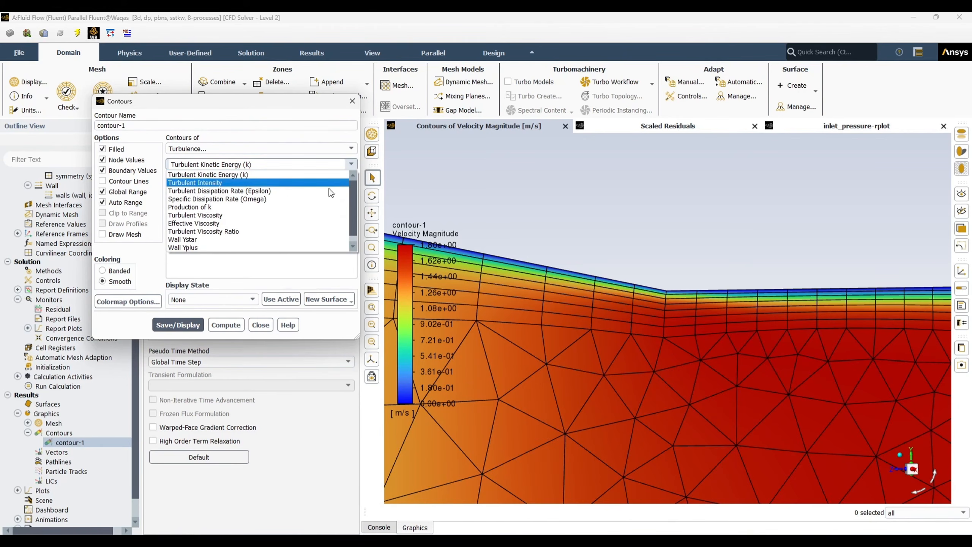
pyautogui.click(276, 247)
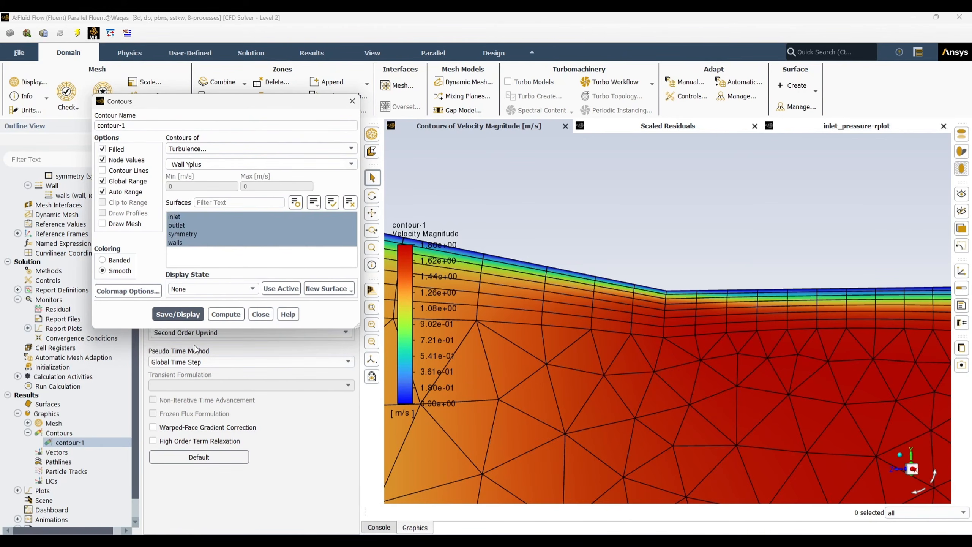
# Step: Restrict contour-1 to the walls surface, display the Wall Yplus contour, and inspect it around the throat
pyautogui.click(332, 203)
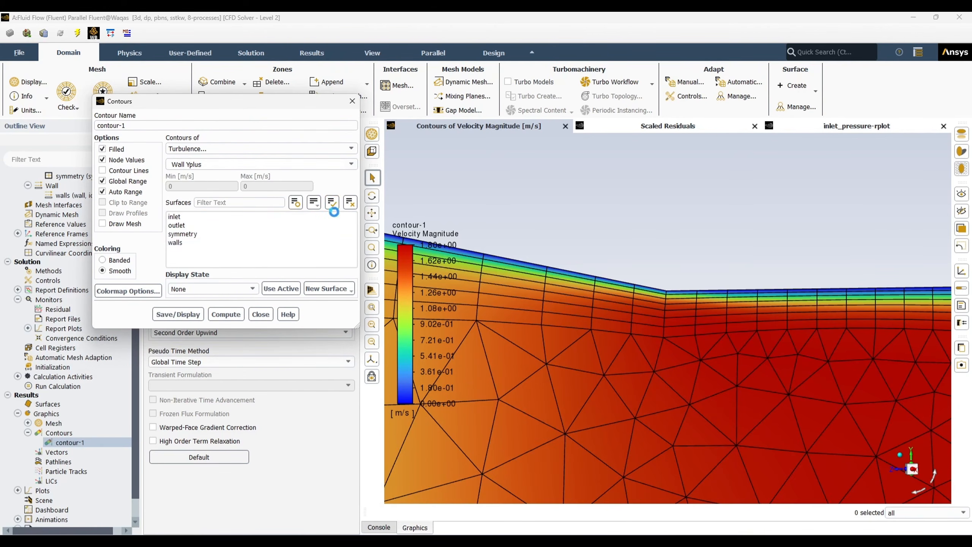
pyautogui.click(285, 243)
pyautogui.click(179, 315)
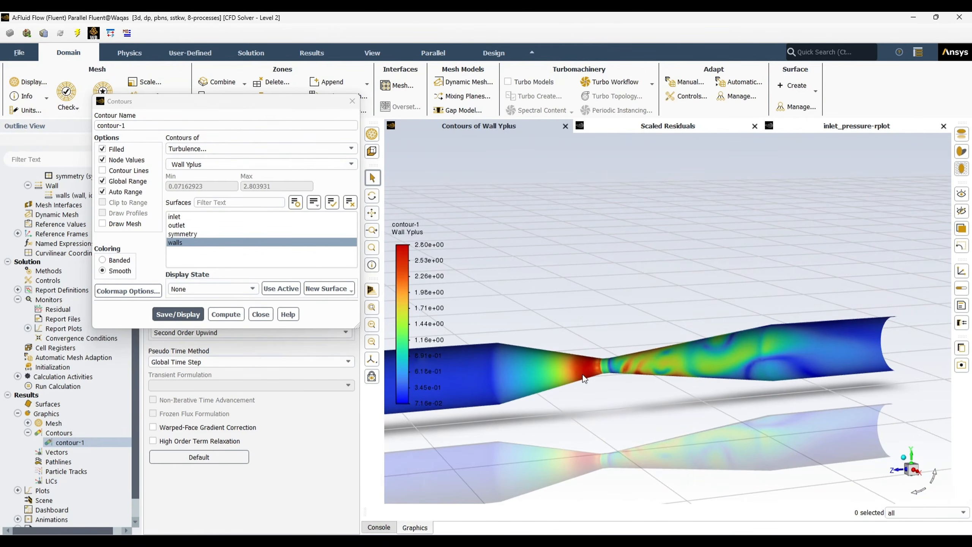
pyautogui.scroll(5, 585, 376)
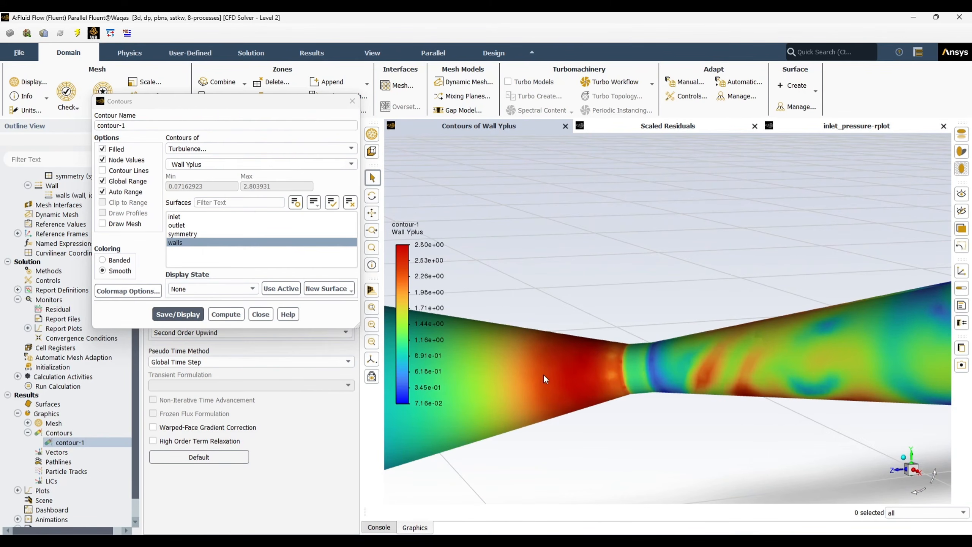
pyautogui.moveTo(544, 373); pyautogui.dragTo(645, 282)
pyautogui.moveTo(610, 401); pyautogui.dragTo(505, 276)
# Step: Switch contour-1 back to velocity magnitude on all four surfaces, display it along the whole pipe, and close the contour settings
pyautogui.click(294, 149)
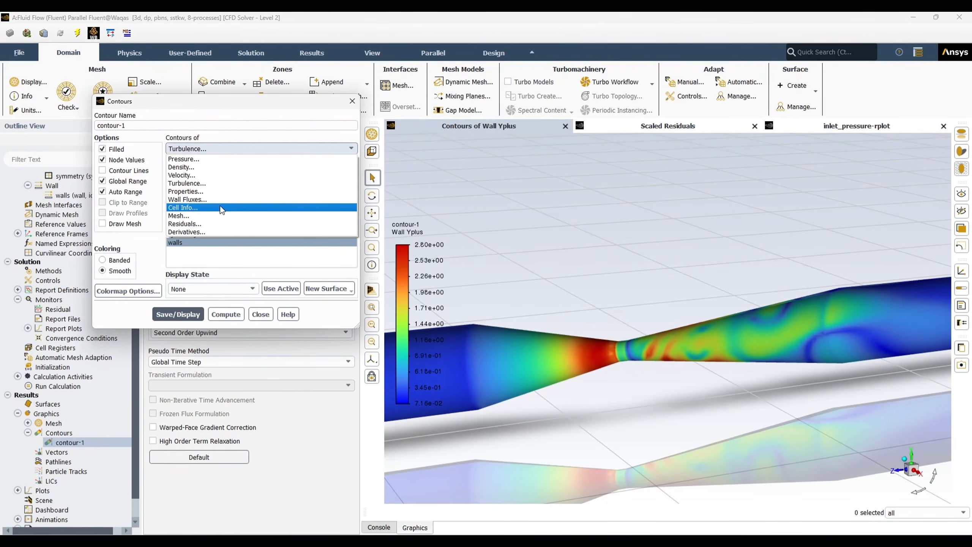
pyautogui.click(238, 172)
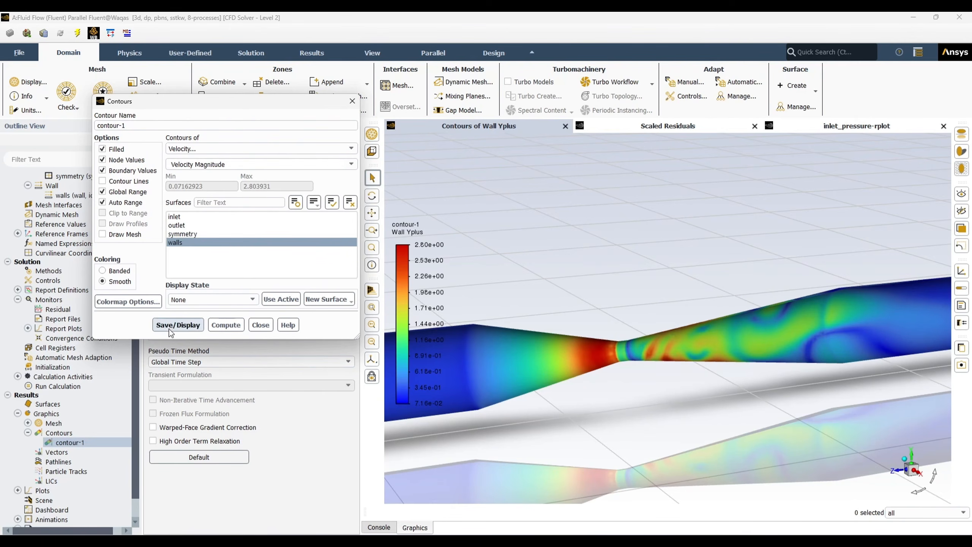
pyautogui.click(201, 325)
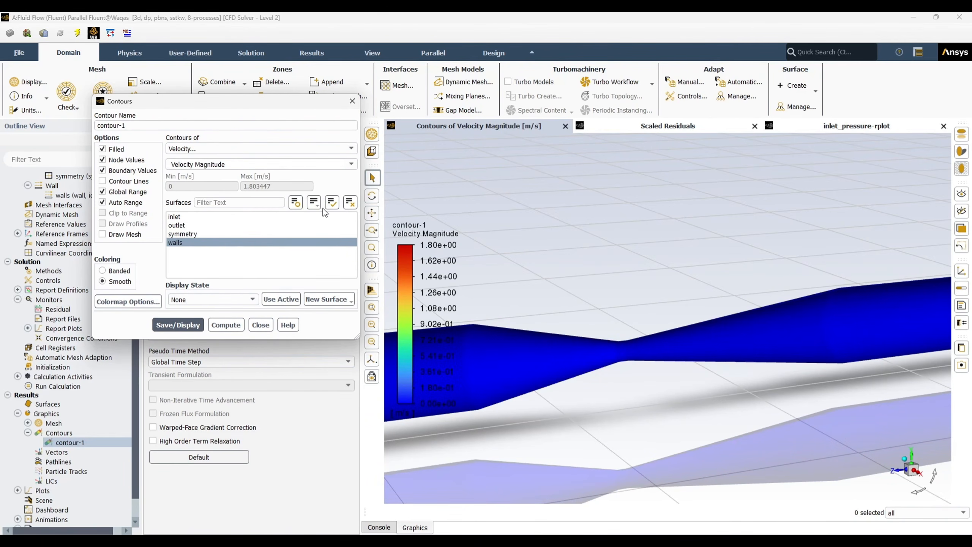
pyautogui.click(331, 202)
pyautogui.click(179, 326)
pyautogui.click(260, 326)
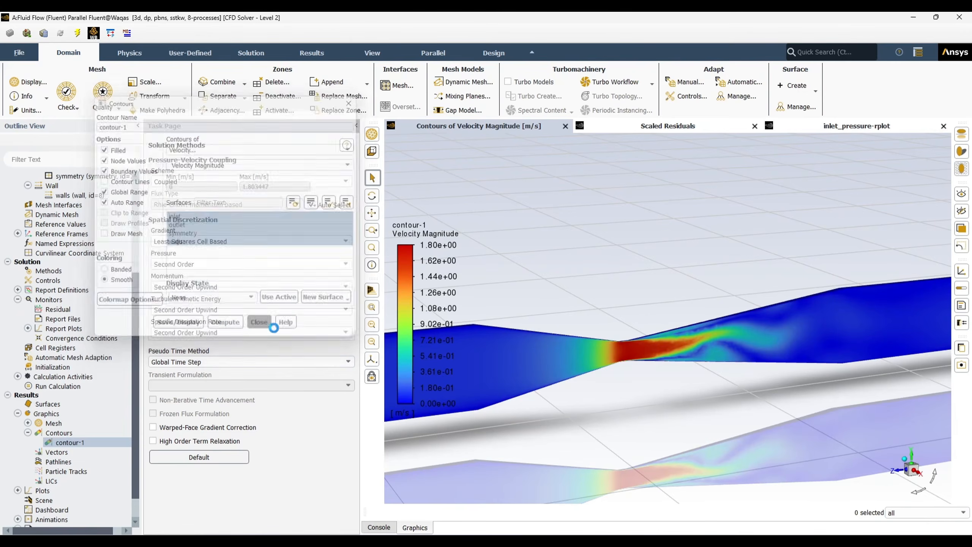
pyautogui.moveTo(638, 379); pyautogui.dragTo(673, 366)
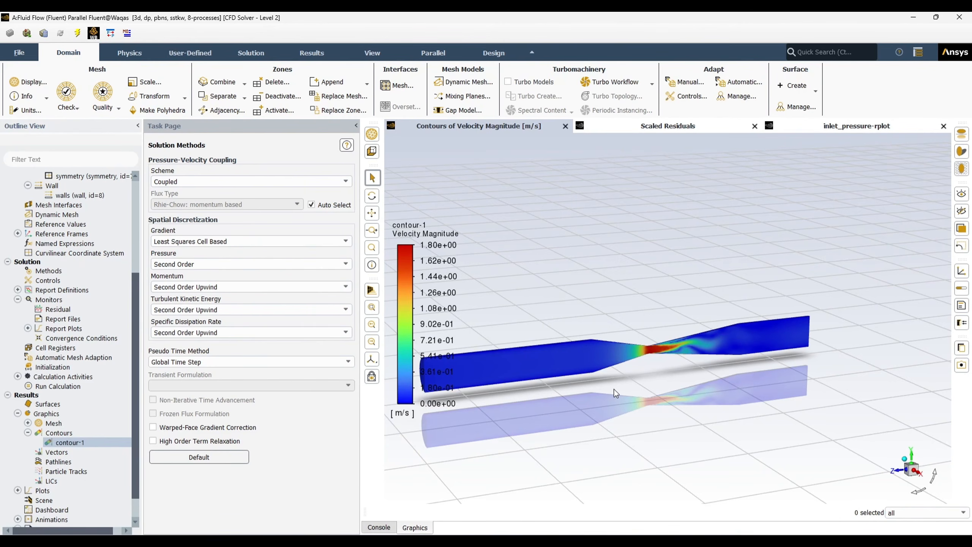
# Step: Review the available pressure-velocity coupling schemes and the explicit relaxation factors in the solution controls, and return to the solution methods
pyautogui.click(346, 183)
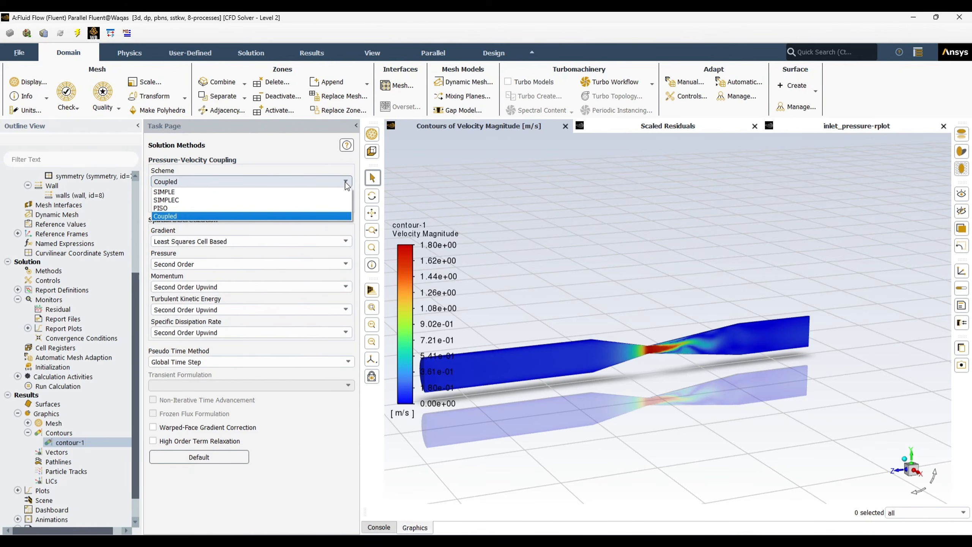
pyautogui.click(347, 184)
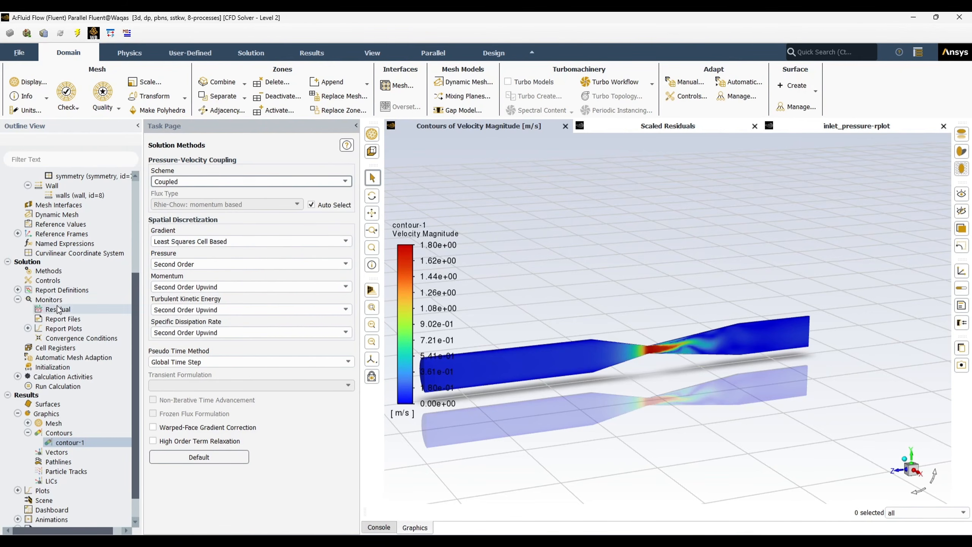
pyautogui.click(57, 282)
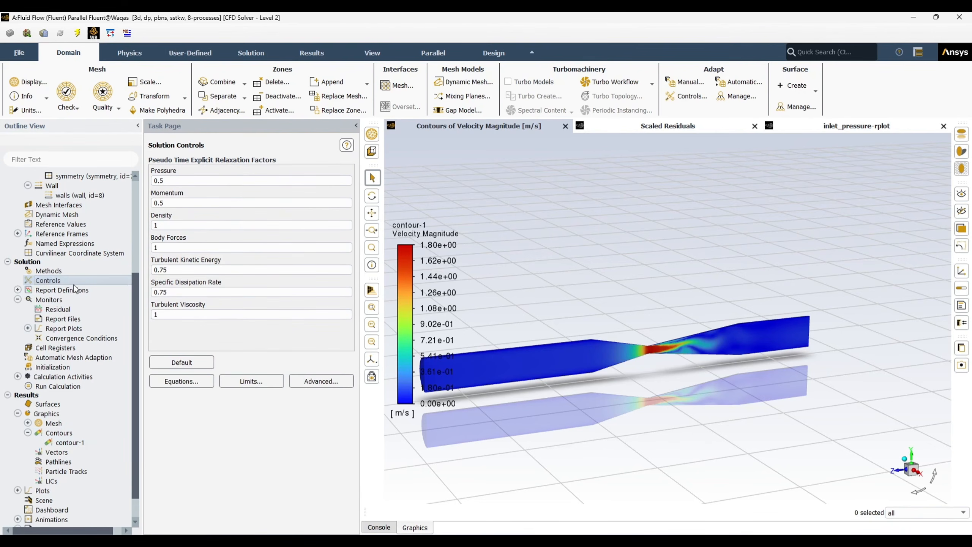
pyautogui.click(53, 272)
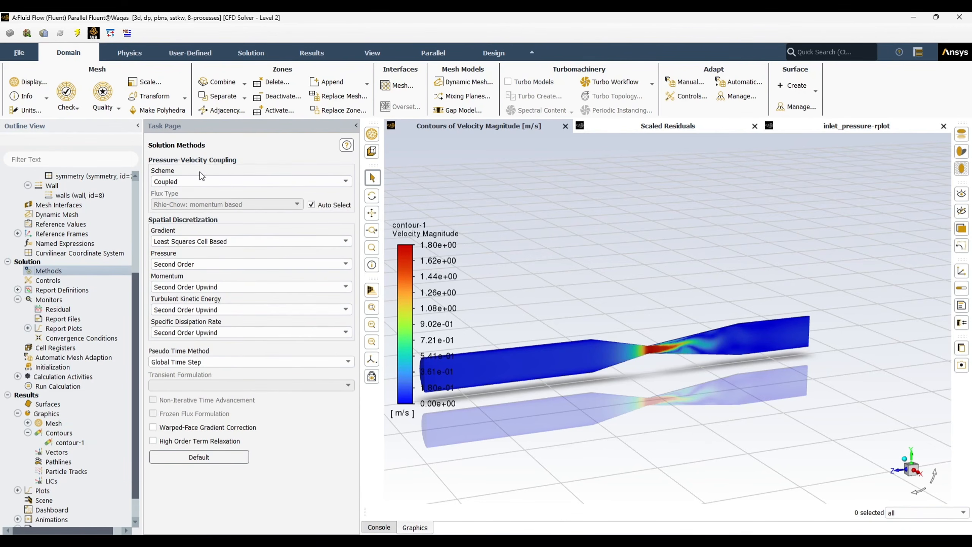